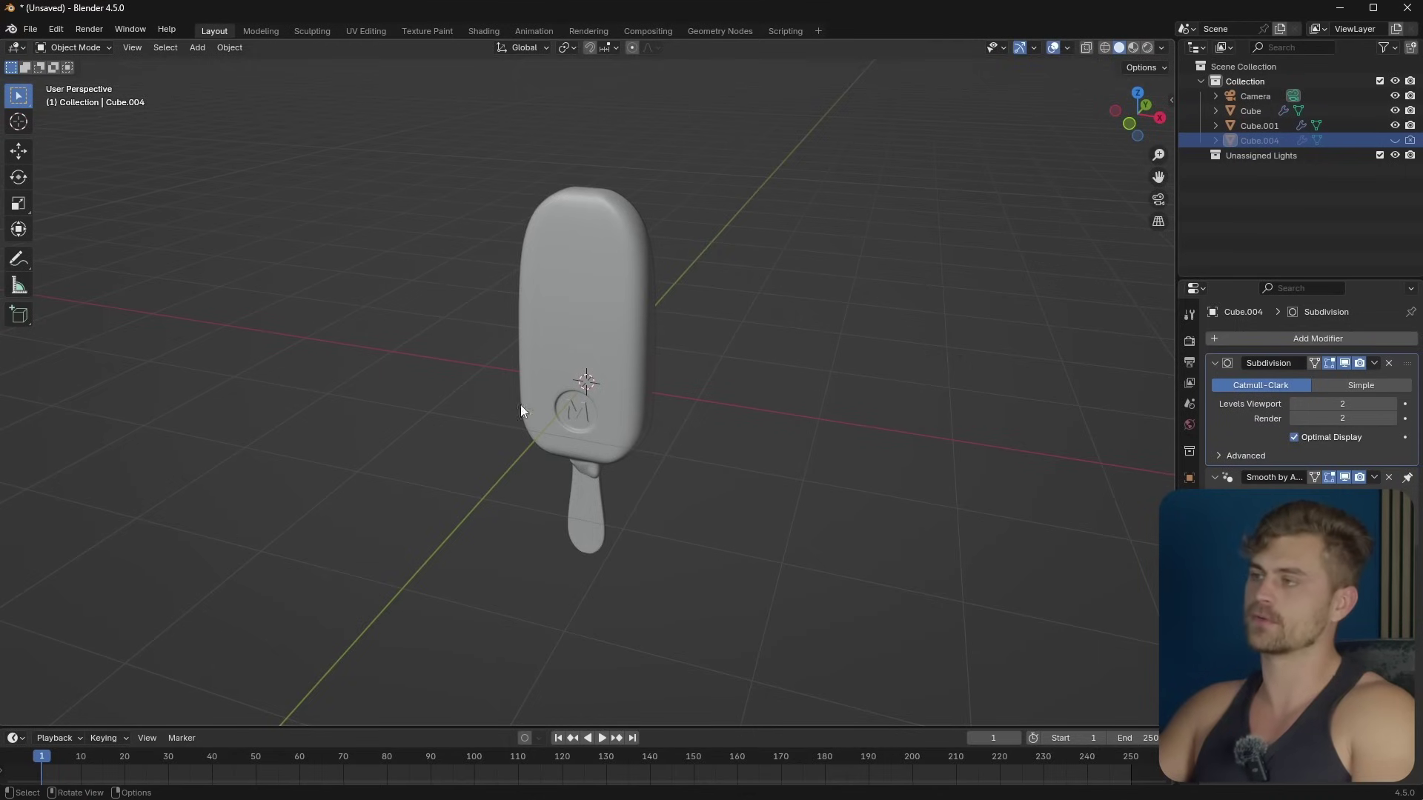
# Step: Add the Magnum Classic wrapper picture to the scene as a reference image
pyautogui.moveTo(774, 402); pyautogui.dragTo(784, 389, button='middle')
pyautogui.hotkey('shift', 'a')
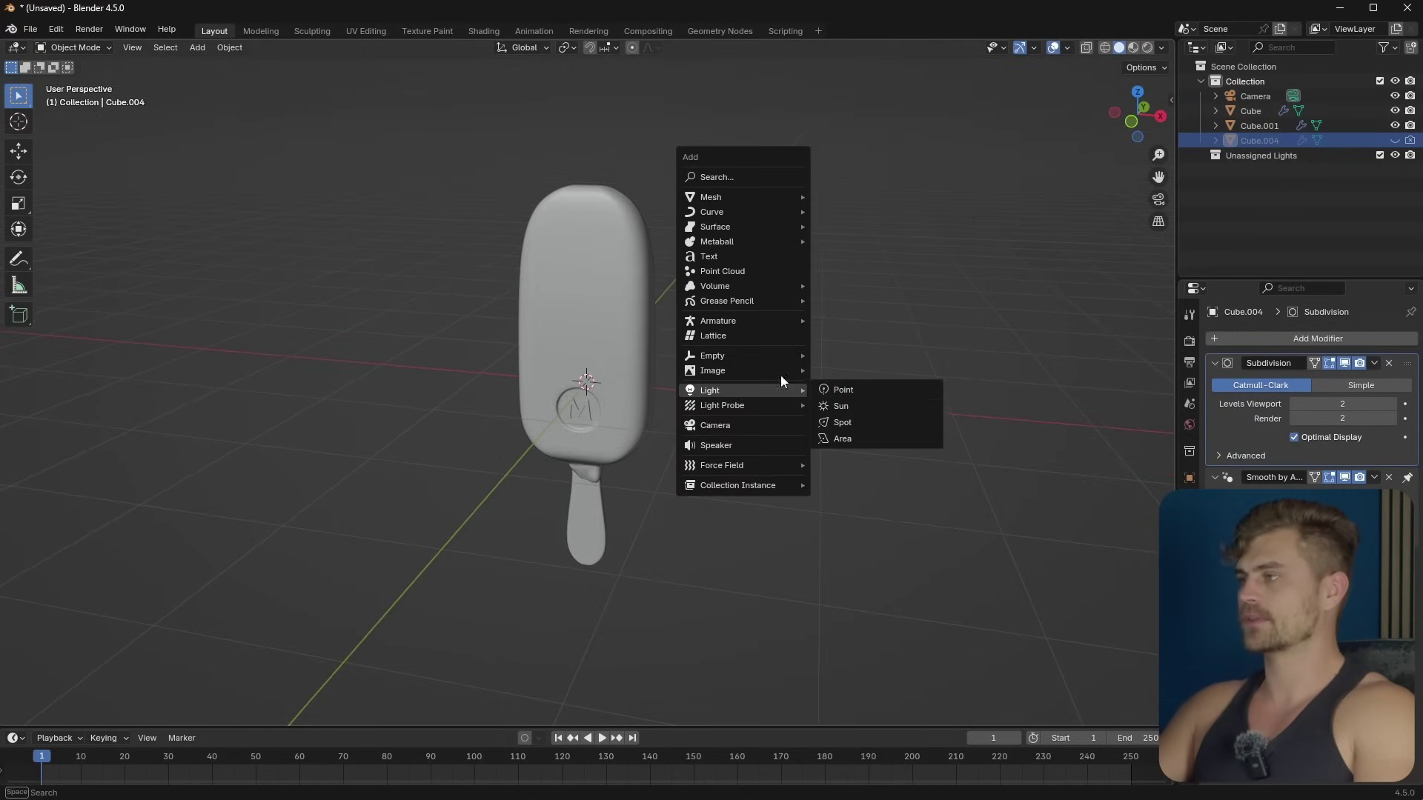
pyautogui.moveTo(745, 355)
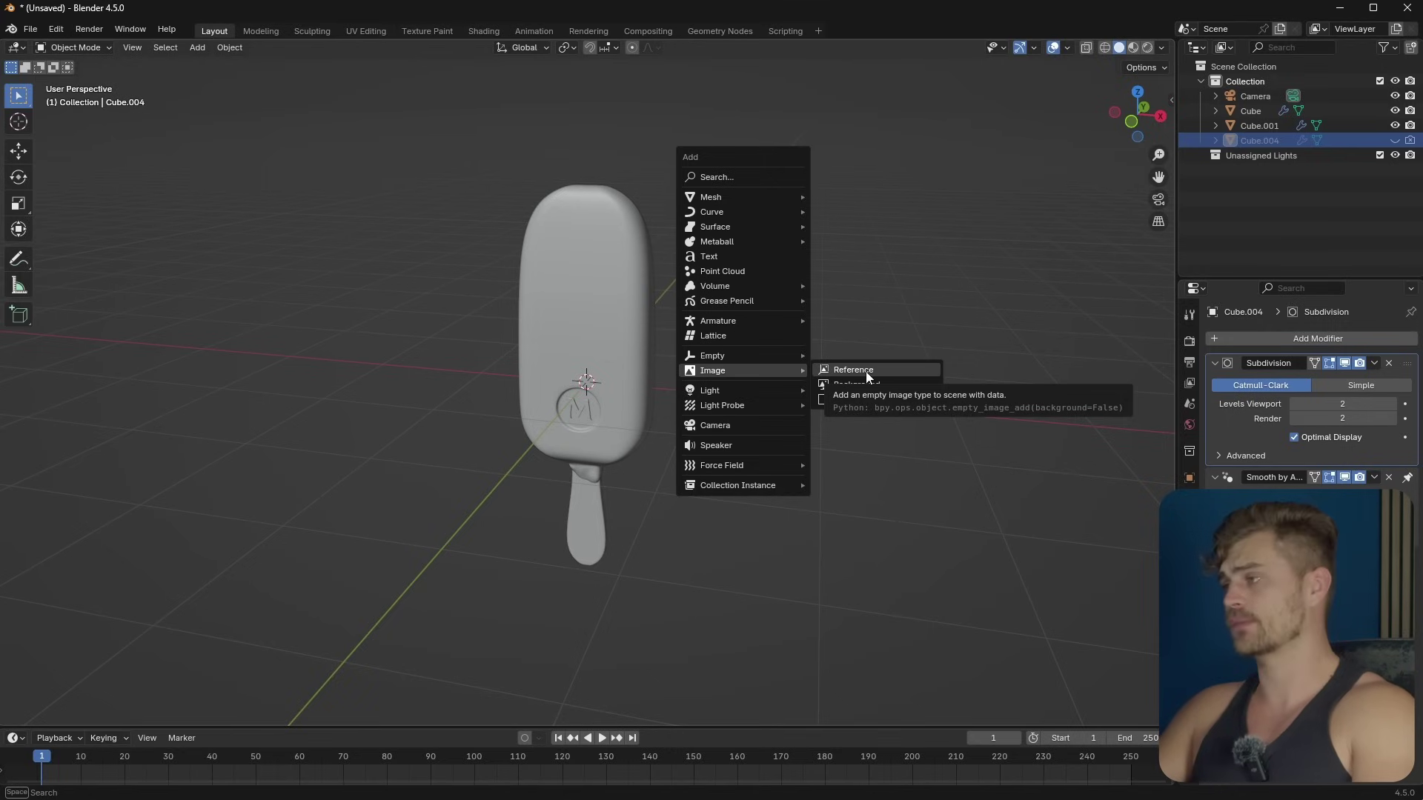
pyautogui.click(852, 370)
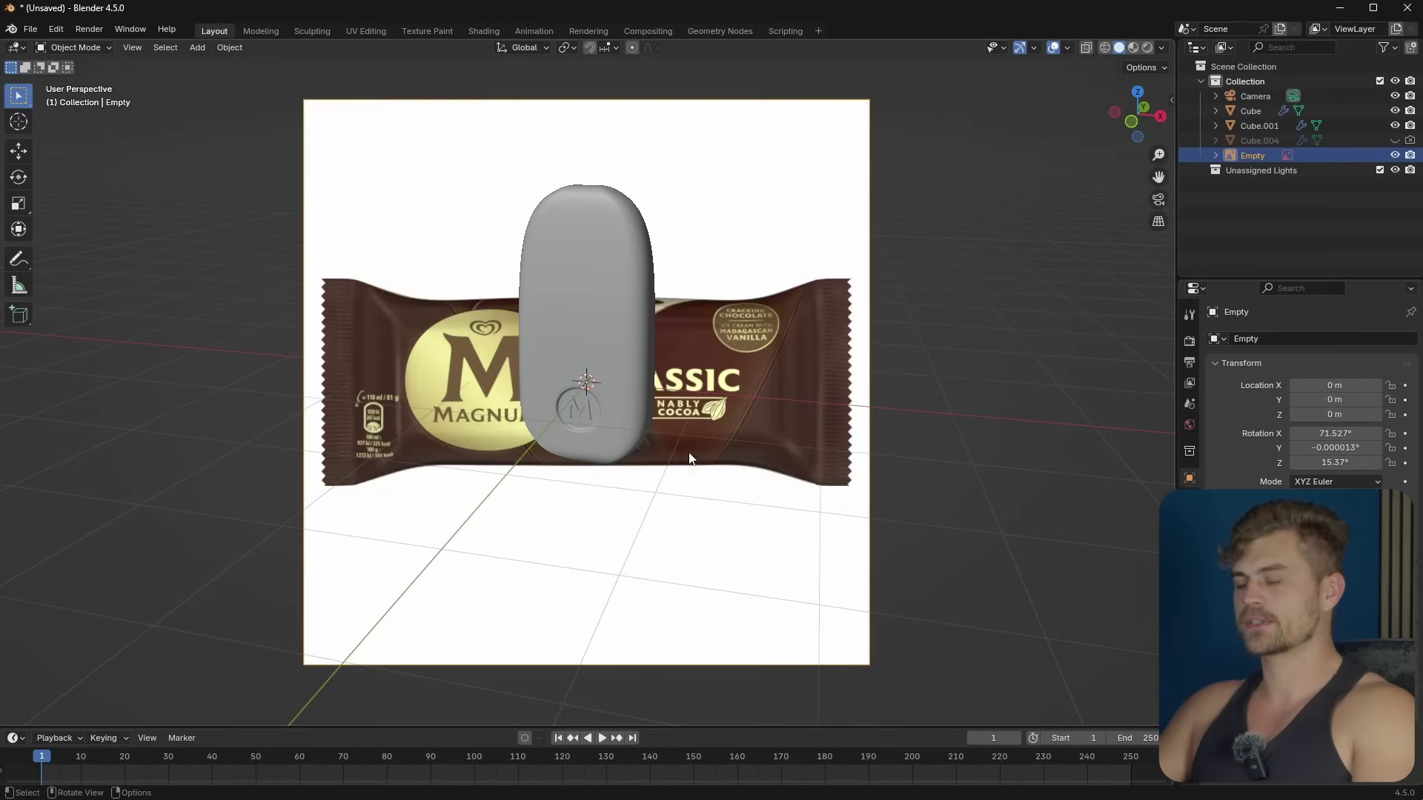
# Step: Clear the reference image's rotation so it lies flat and move it about 3.26 m along X, beside the ice cream
pyautogui.hotkey('alt', 'r')
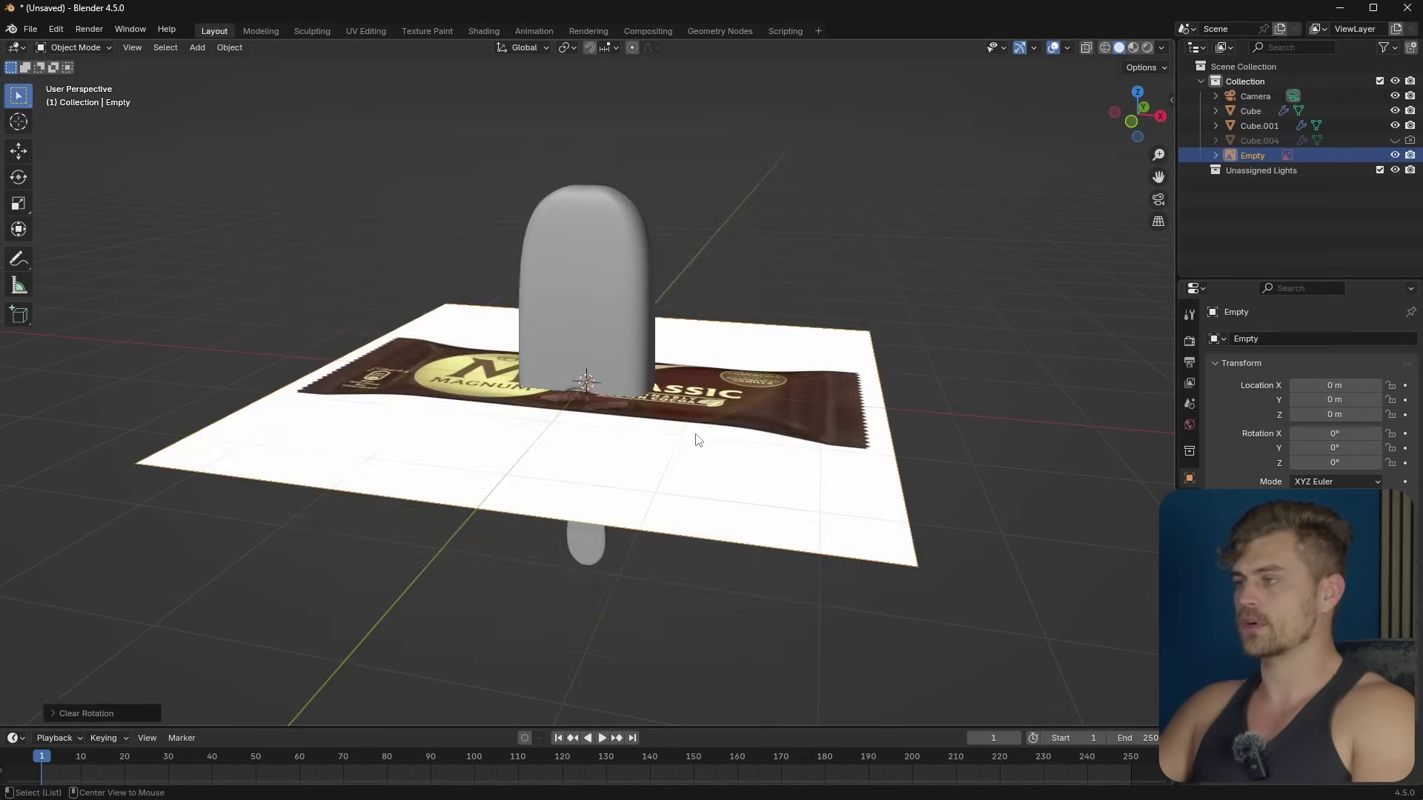
pyautogui.moveTo(696, 440); pyautogui.dragTo(718, 527, button='middle')
pyautogui.press('g')
pyautogui.press('x')
pyautogui.click(1016, 555)
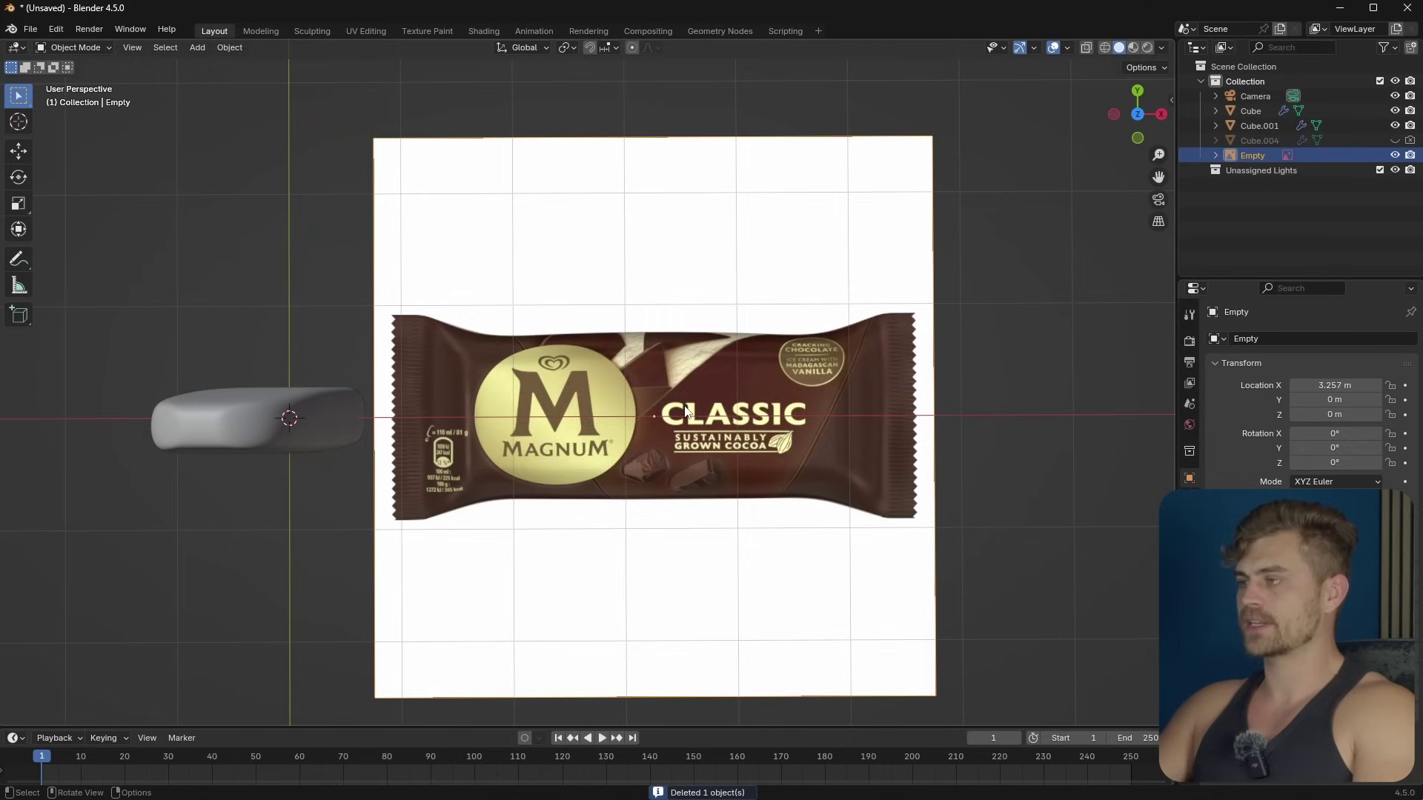
# Step: Snap the 3D cursor to the reference image and add a cube there, scaled to about the height of the wrapper's middle
pyautogui.hotkey('shift', 's')
pyautogui.click(683, 482)
pyautogui.hotkey('shift', 'a')
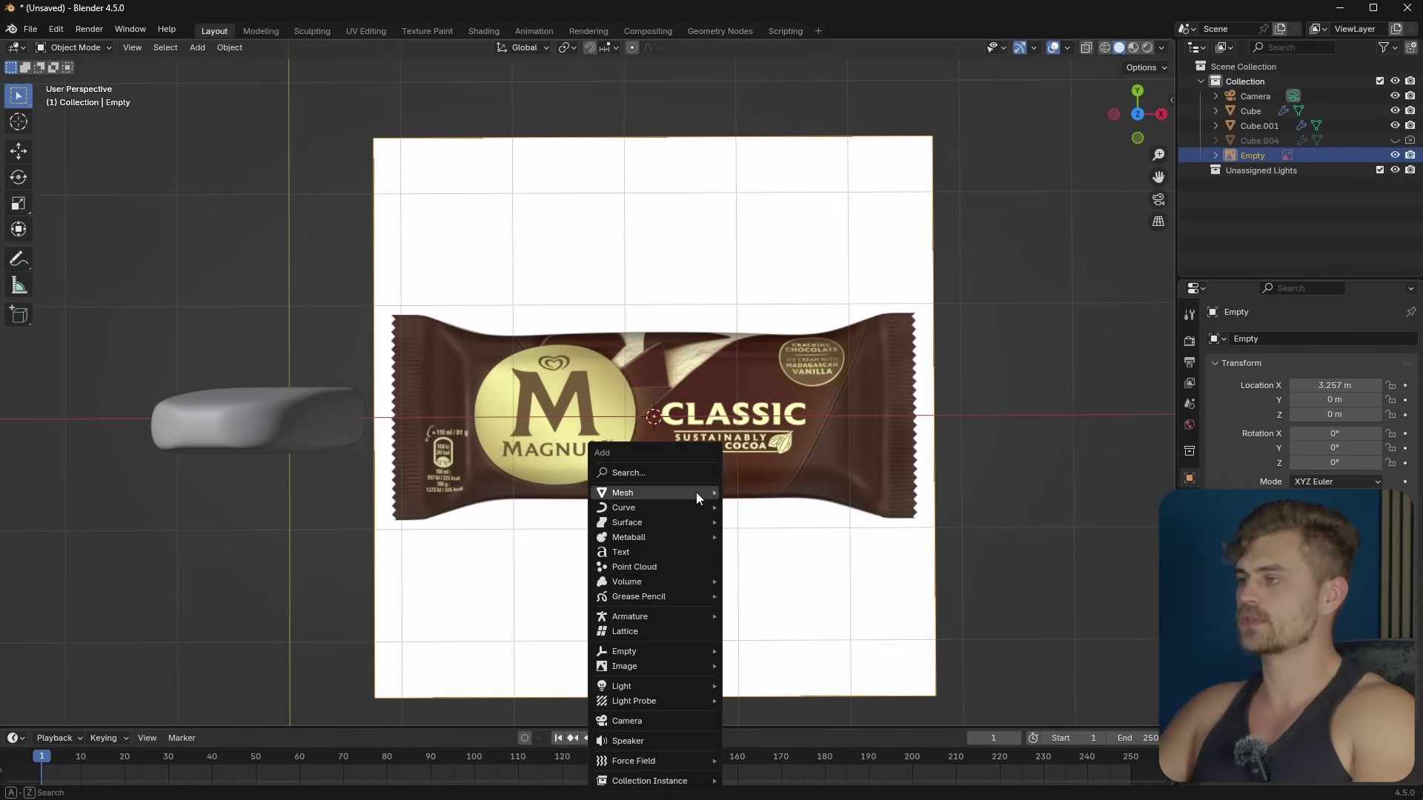
pyautogui.moveTo(695, 492)
pyautogui.click(779, 157)
pyautogui.press('s')
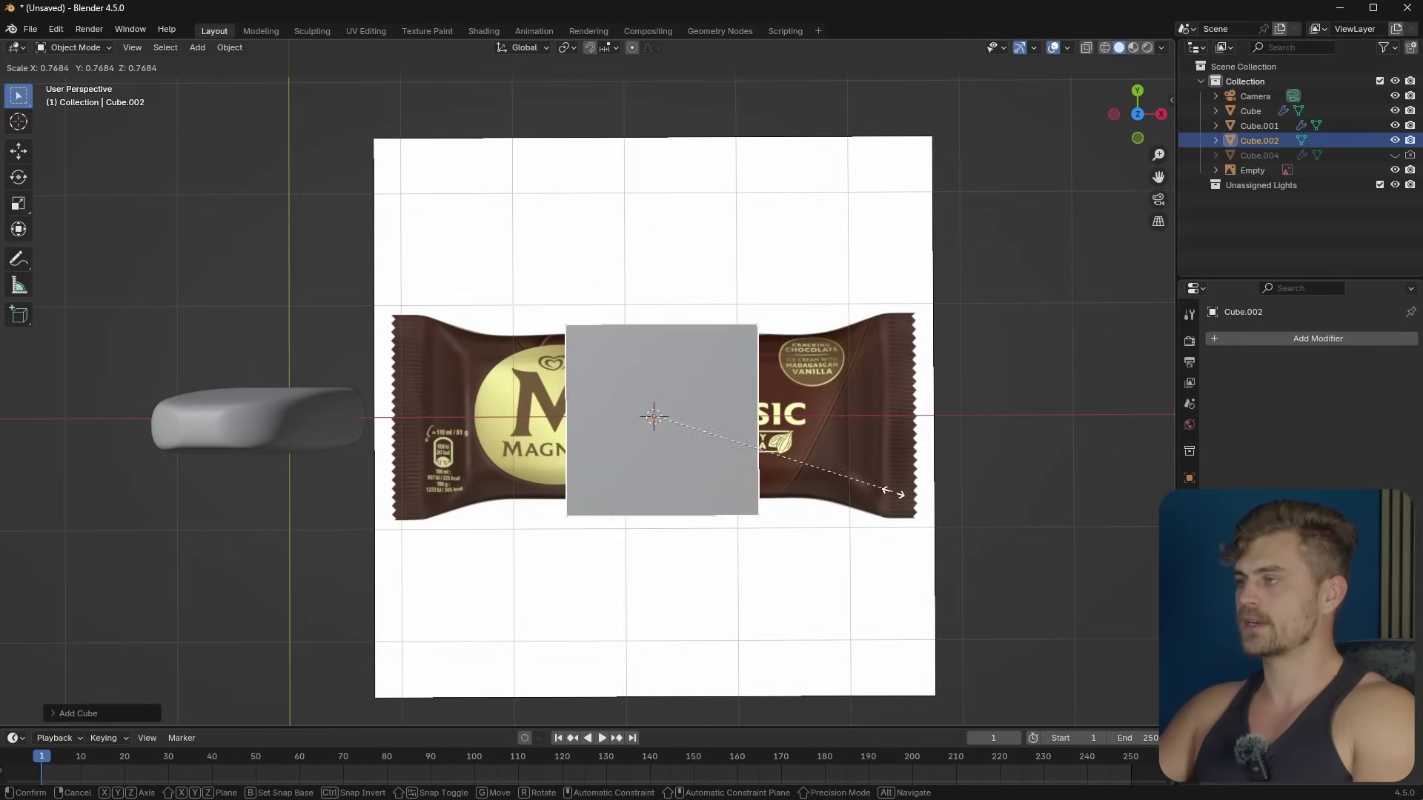
pyautogui.click(860, 483)
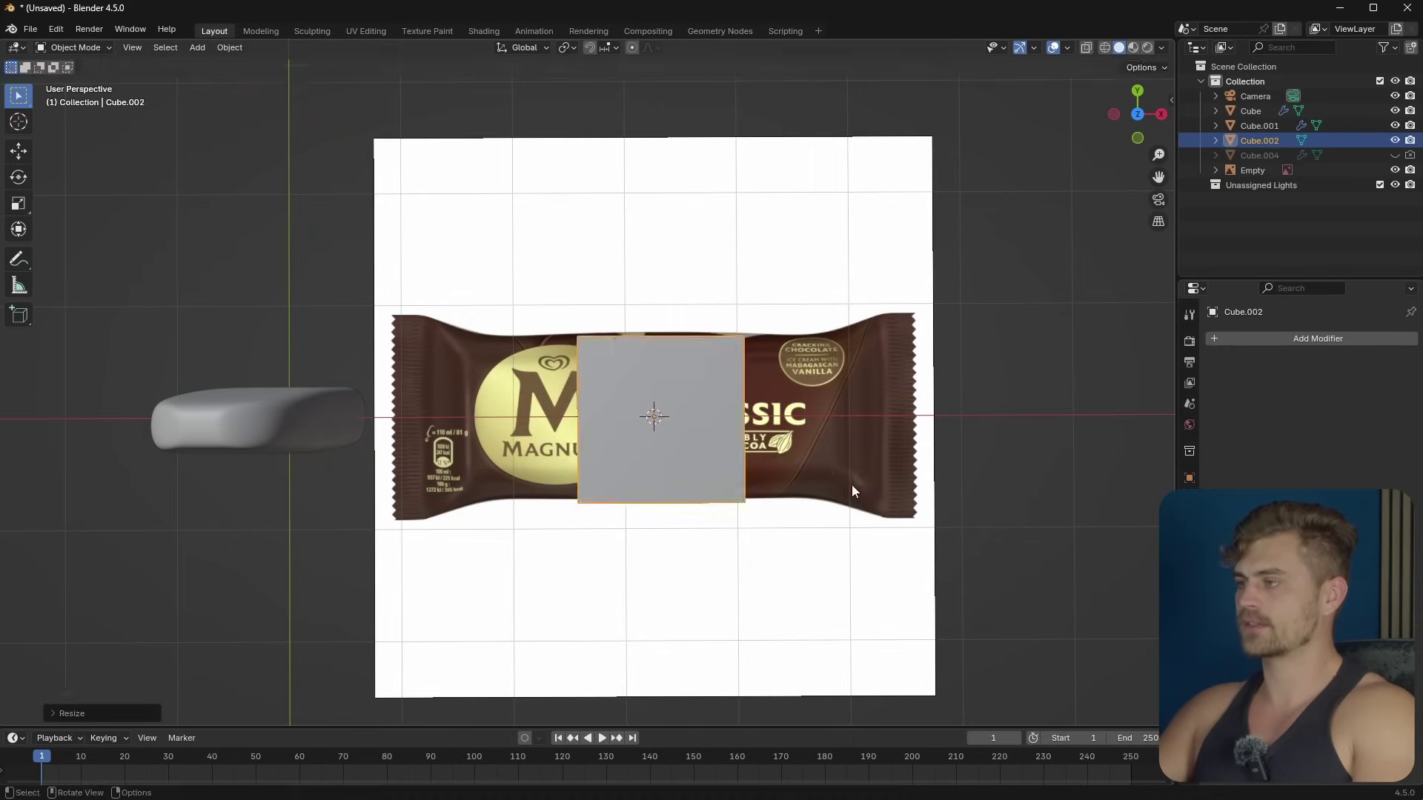
# Step: Scale the new cube down along the Z axis to make it flatter
pyautogui.scroll(4, 735, 474)
pyautogui.moveTo(695, 469); pyautogui.dragTo(730, 348, button='middle')
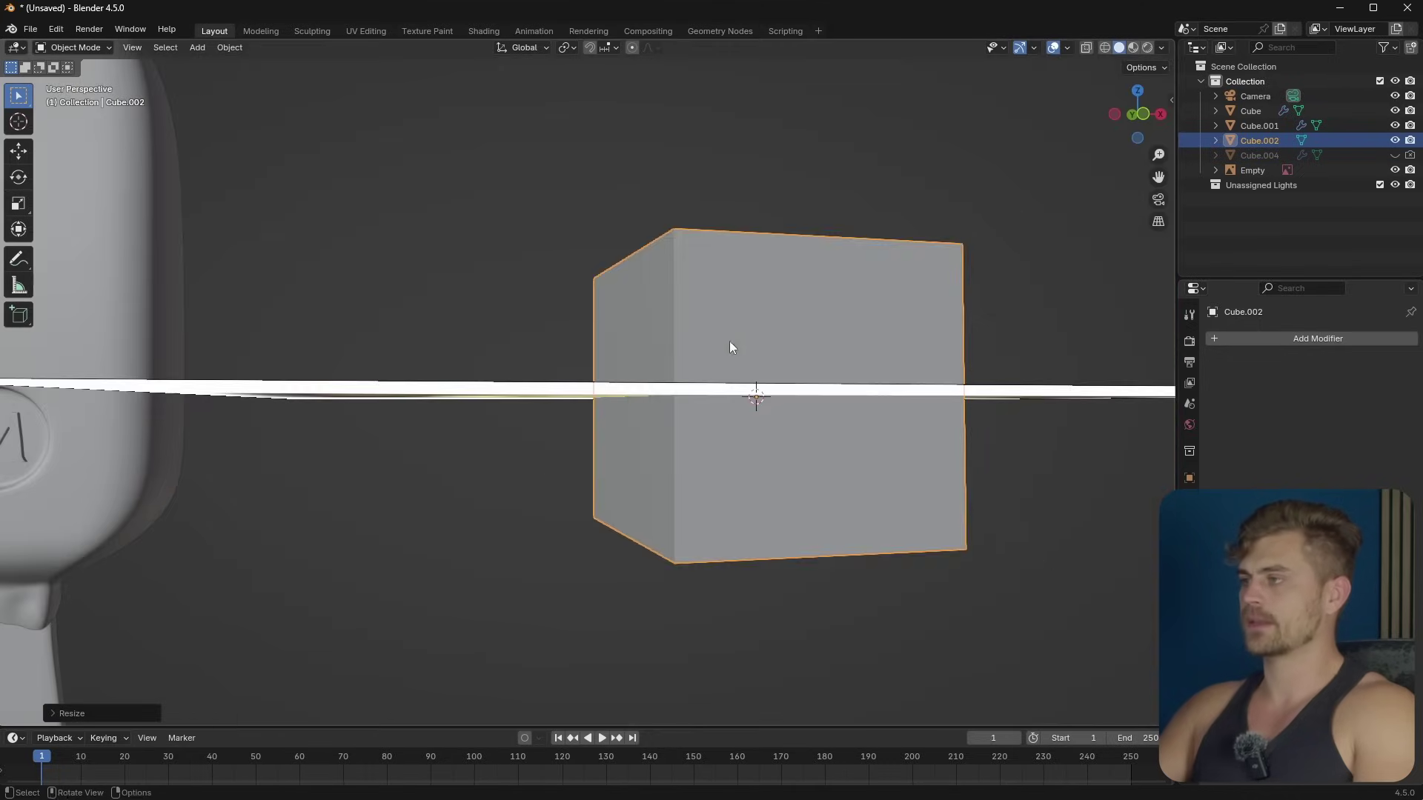
pyautogui.press('s')
pyautogui.press('z')
pyautogui.click(861, 443)
# Step: In top view, add a centred loop cut that splits the flattened cube into two halves along X
pyautogui.press('Tab')
pyautogui.press('KP_7')
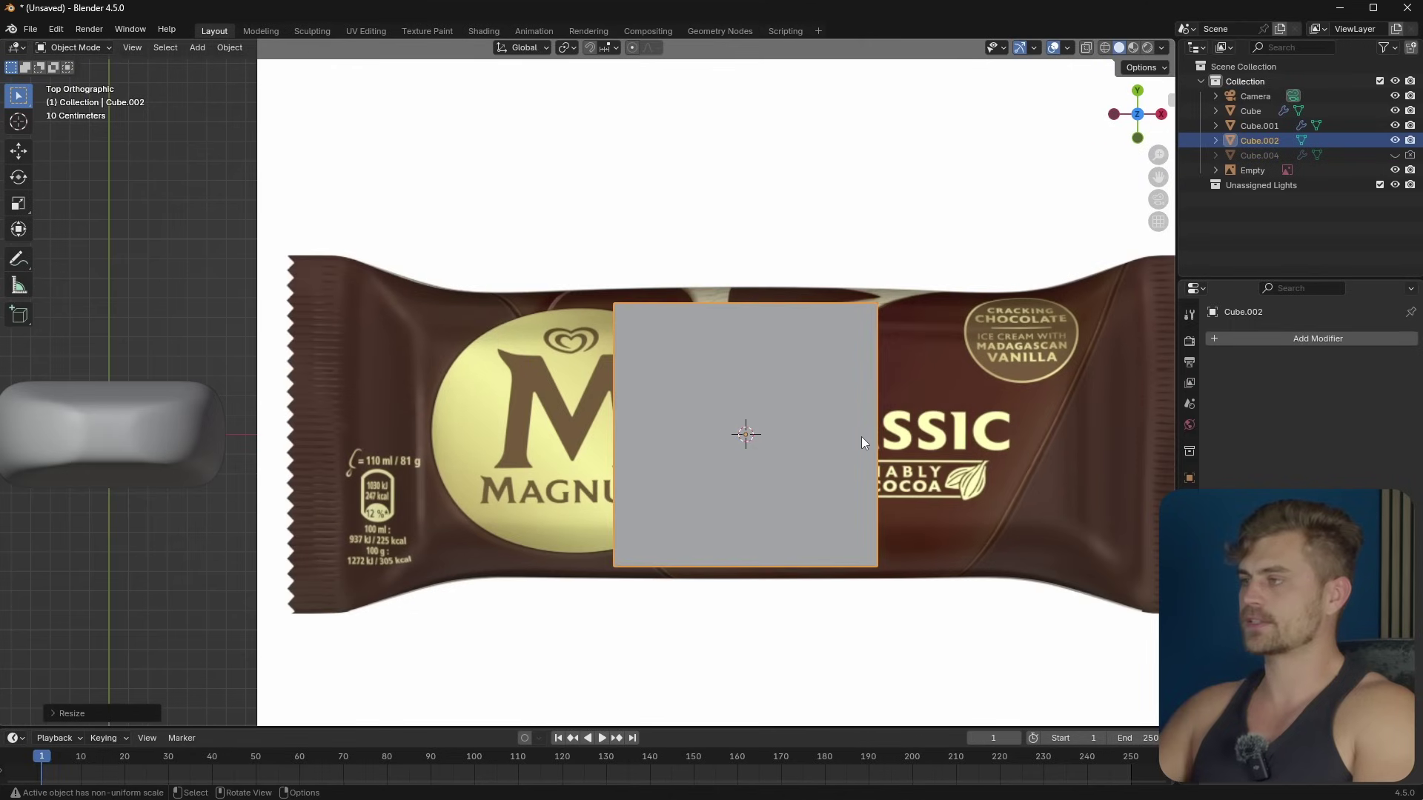
pyautogui.hotkey('ctrl', 'r')
pyautogui.click(752, 296)
pyautogui.rightClick(752, 295)
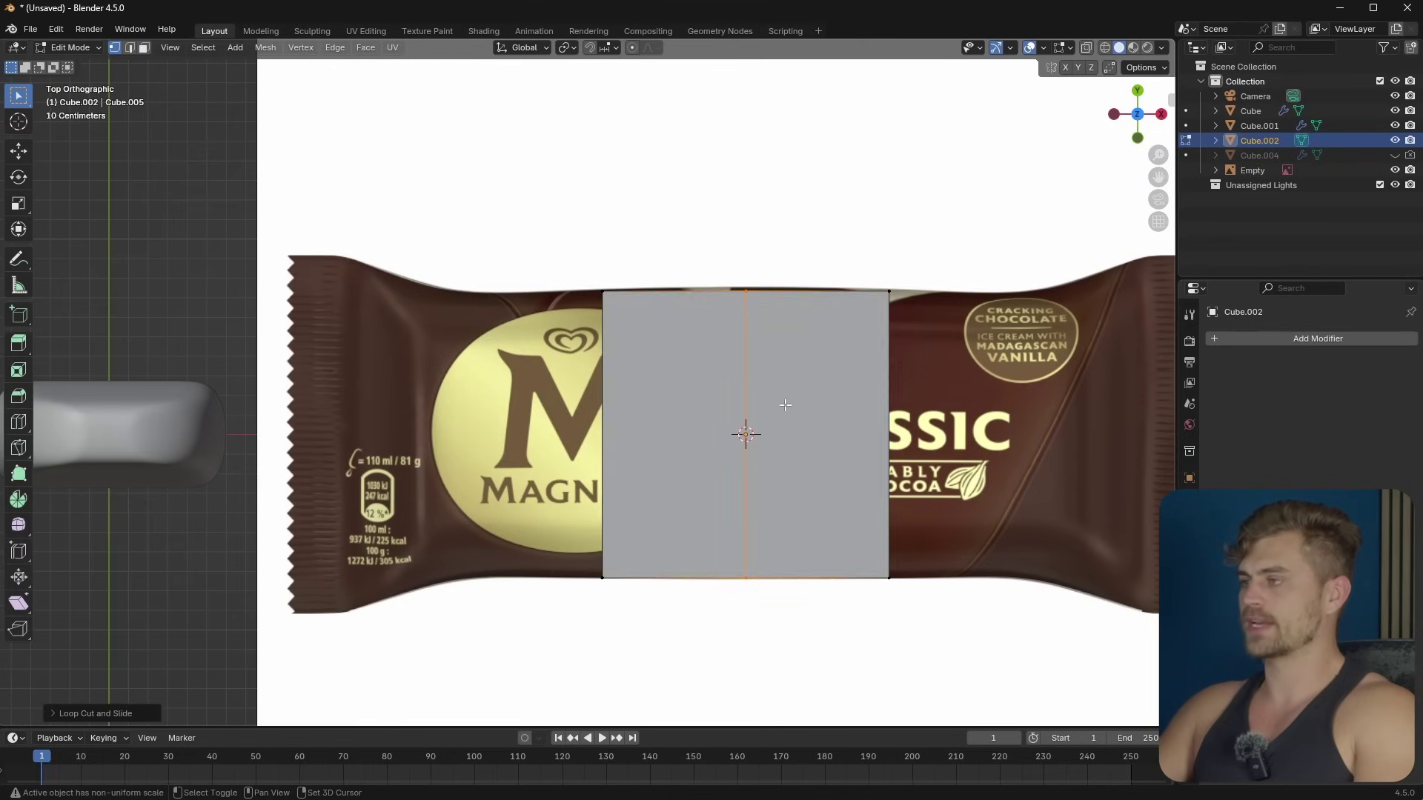
# Step: With X-ray on, select the faces of the cube's half on the CLASSIC side and delete them
pyautogui.keyDown('shift'); pyautogui.moveTo(785, 405); pyautogui.dragTo(616, 381, button='middle'); pyautogui.keyUp('shift')
pyautogui.hotkey('alt', 'z')
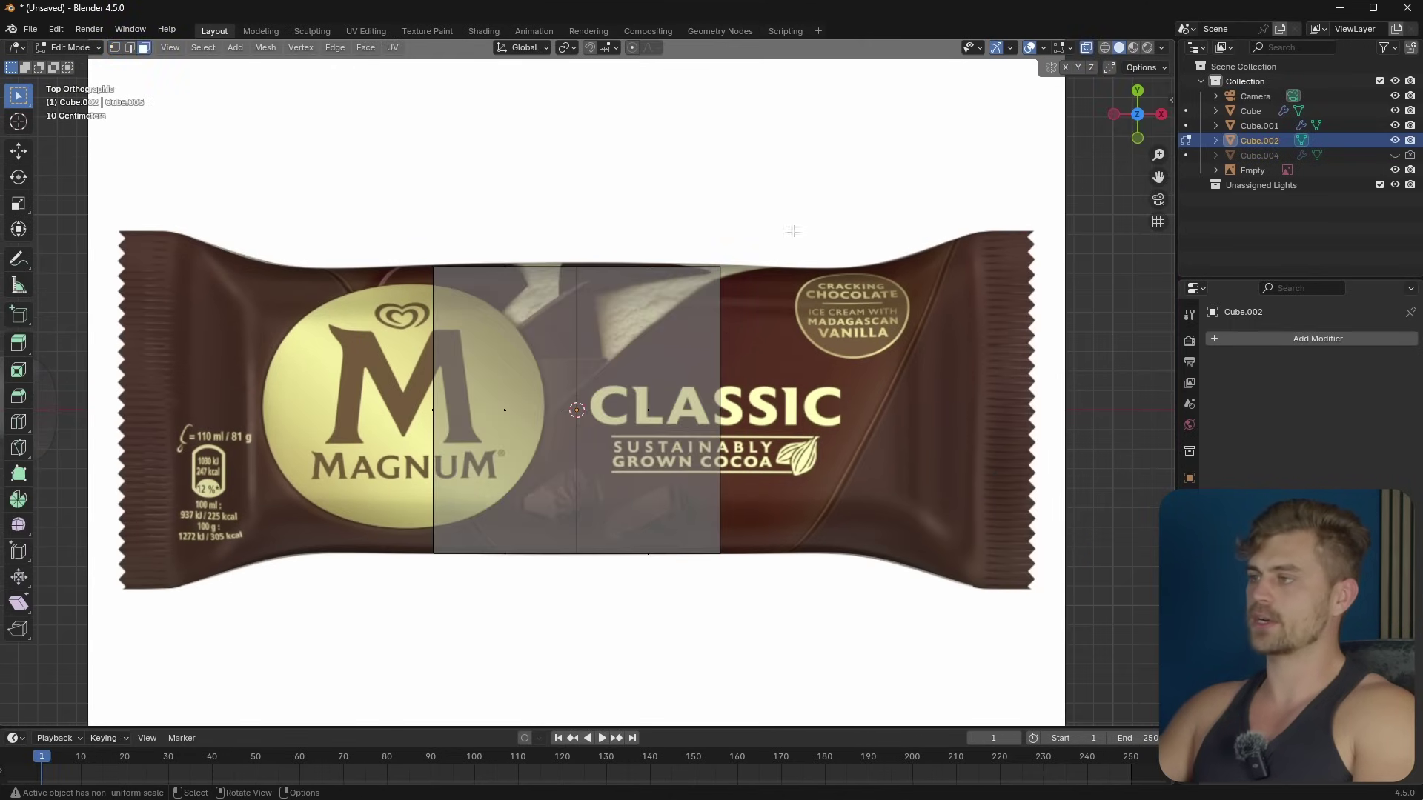
pyautogui.moveTo(841, 175); pyautogui.dragTo(648, 593)
pyautogui.press('x')
pyautogui.click(632, 646)
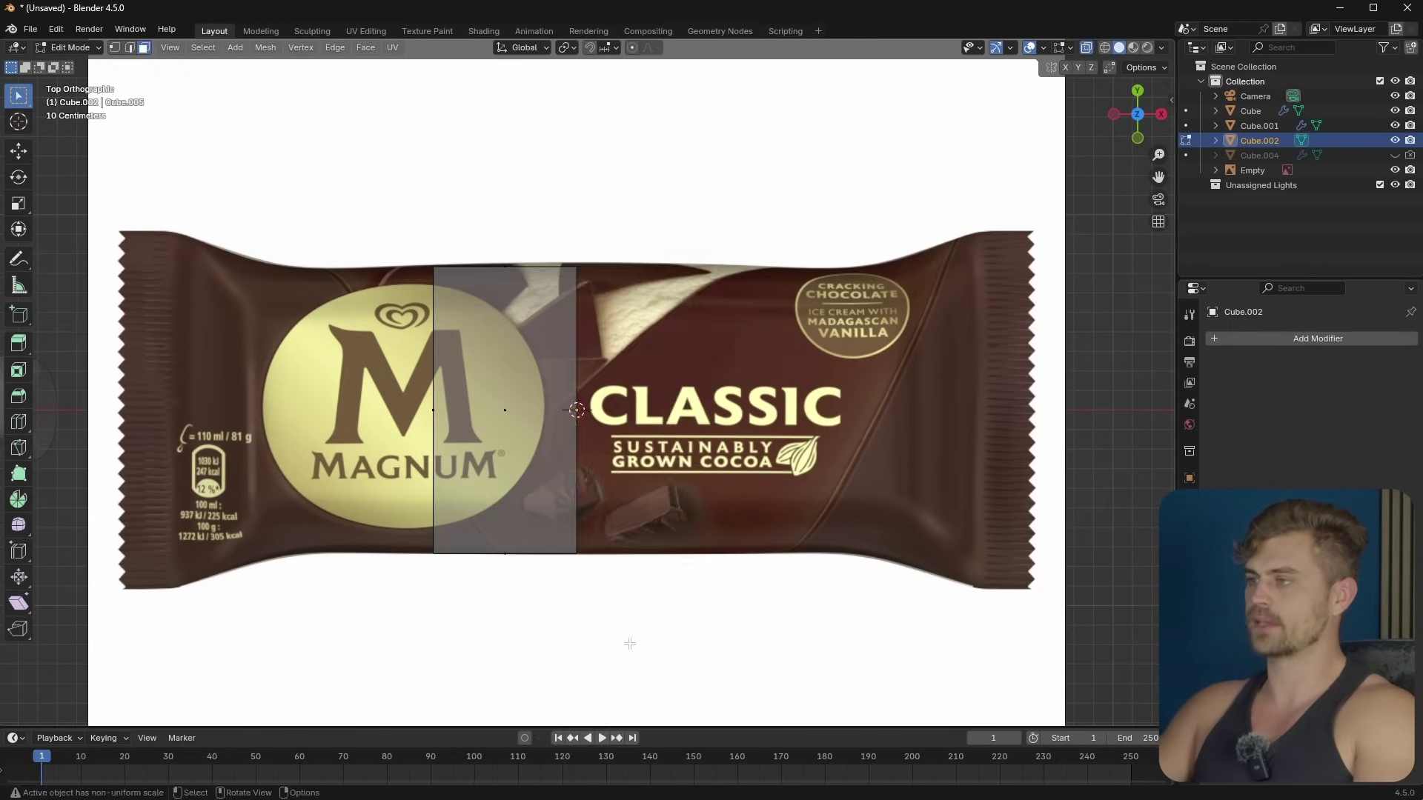
# Step: Add a Mirror modifier on the X axis to the remaining half of the cube
pyautogui.press('Tab')
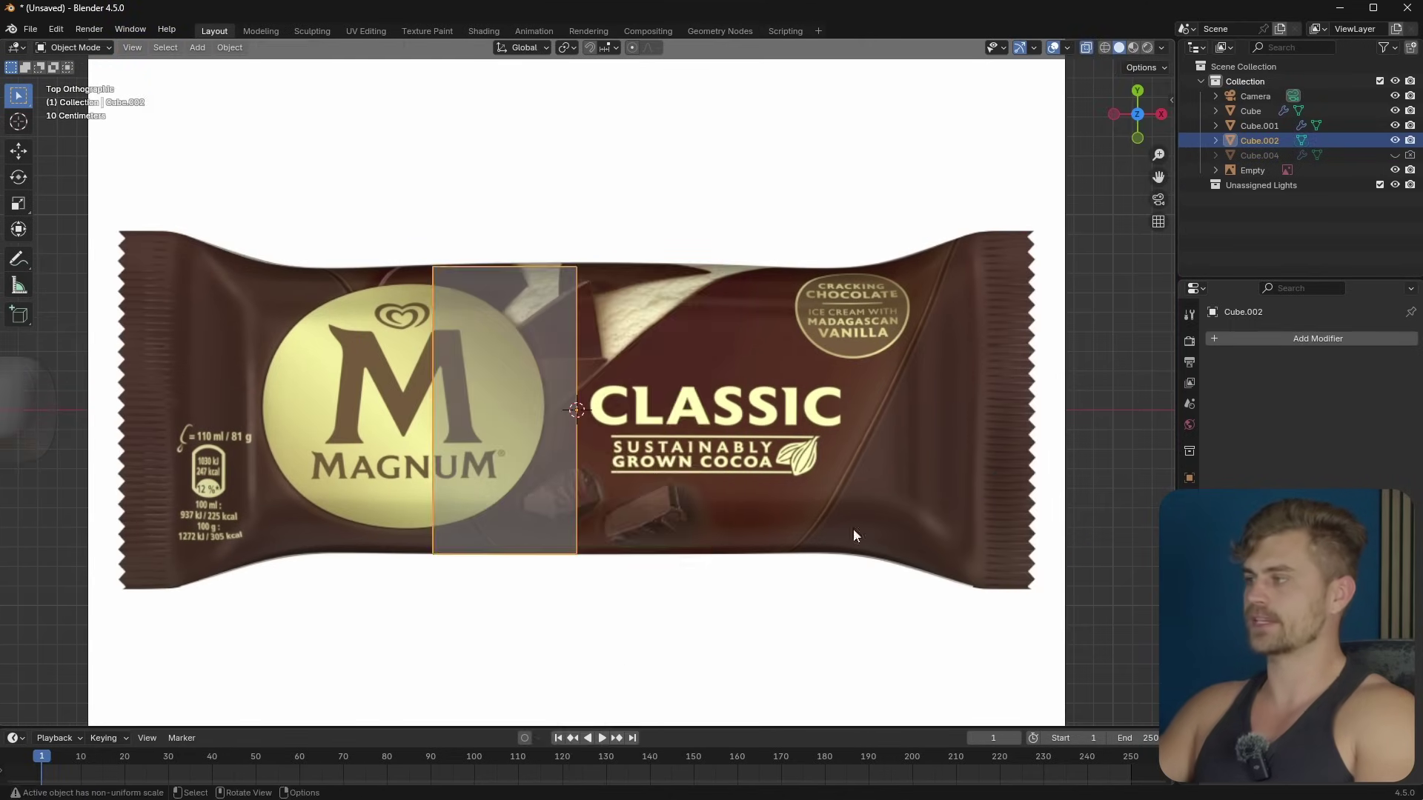
pyautogui.click(1309, 338)
pyautogui.write('mirr')
pyautogui.click(1186, 365)
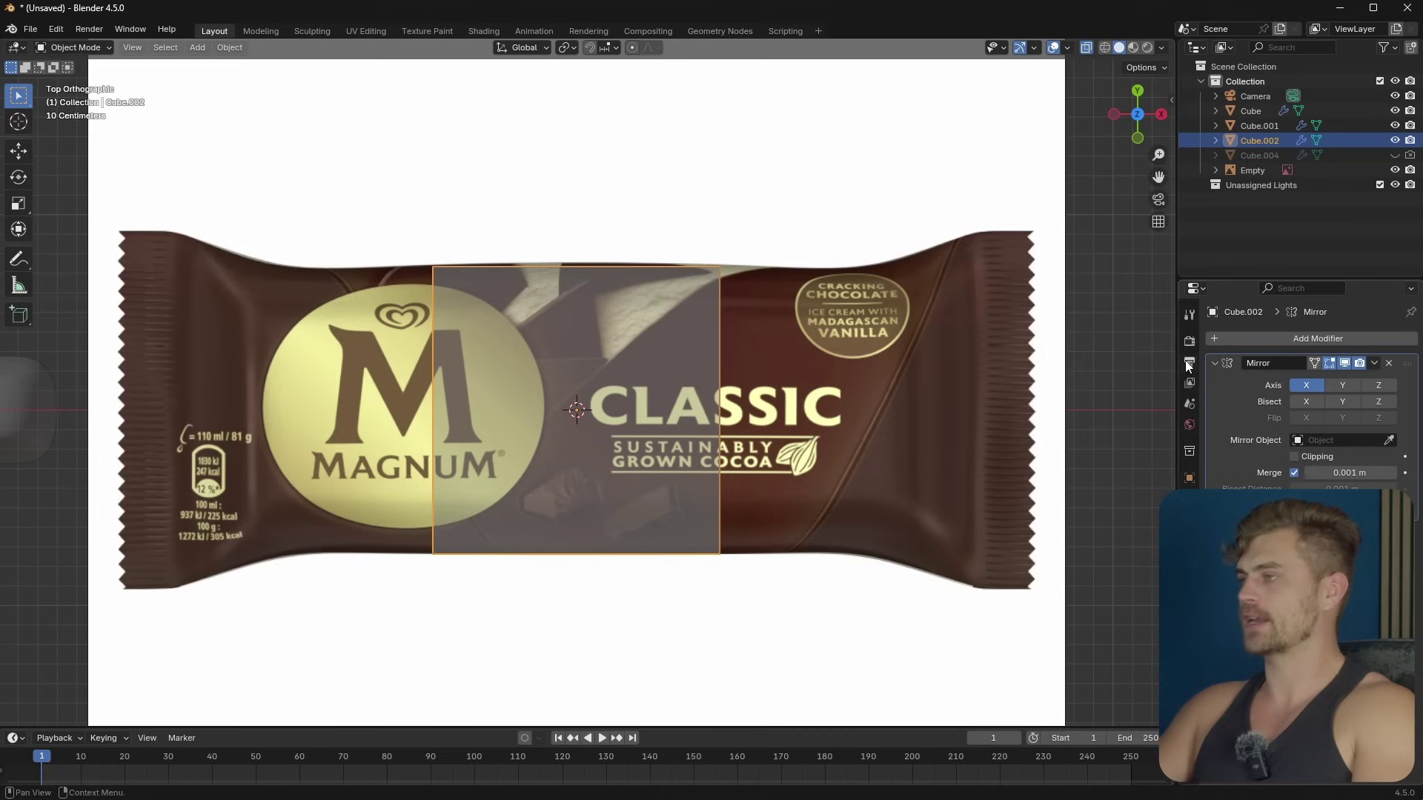
# Step: Scale the mesh's centre edge loop slightly outward along Y to follow the wrapper's outline
pyautogui.keyDown('shift'); pyautogui.moveTo(538, 367); pyautogui.dragTo(781, 295, button='middle'); pyautogui.keyUp('shift')
pyautogui.press('Tab')
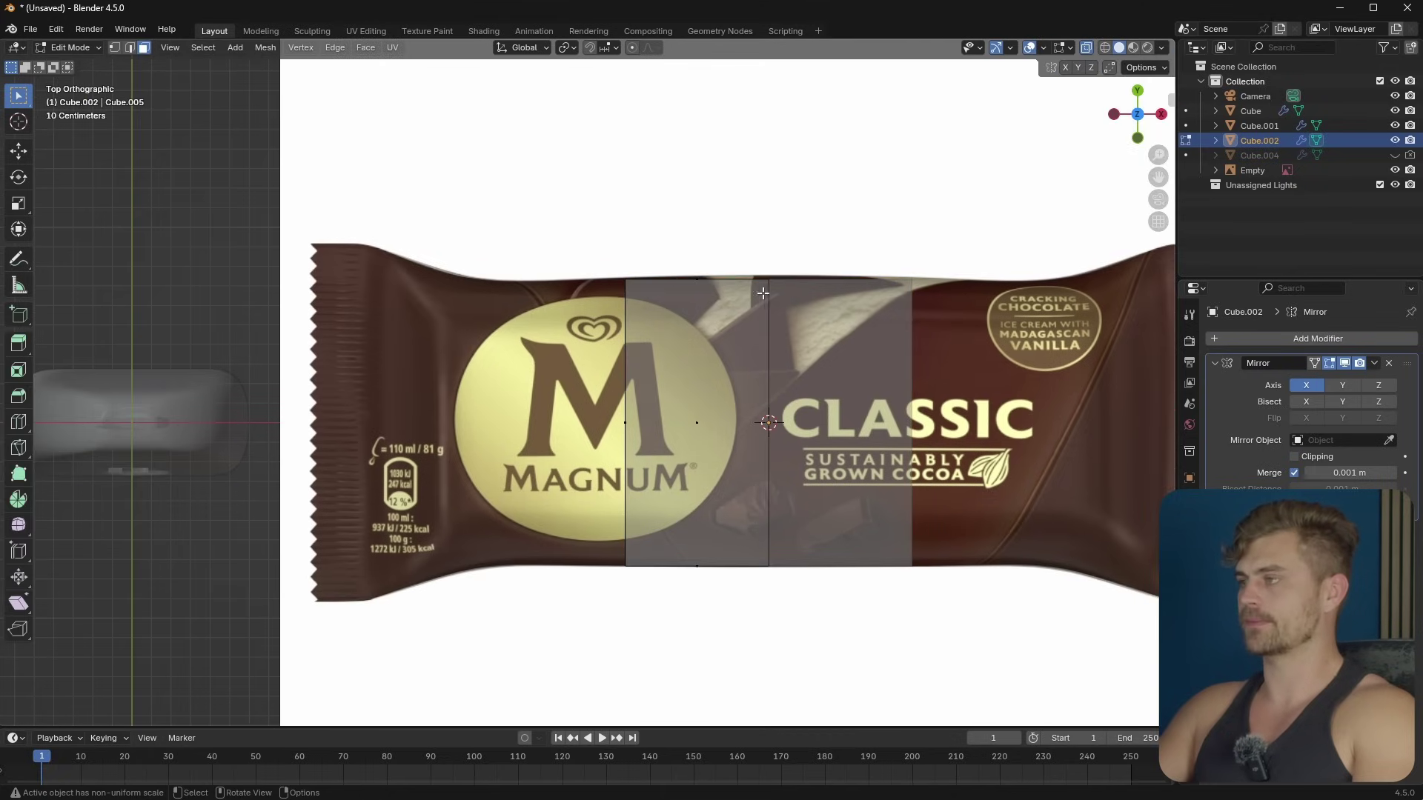
pyautogui.press('s')
pyautogui.press('y')
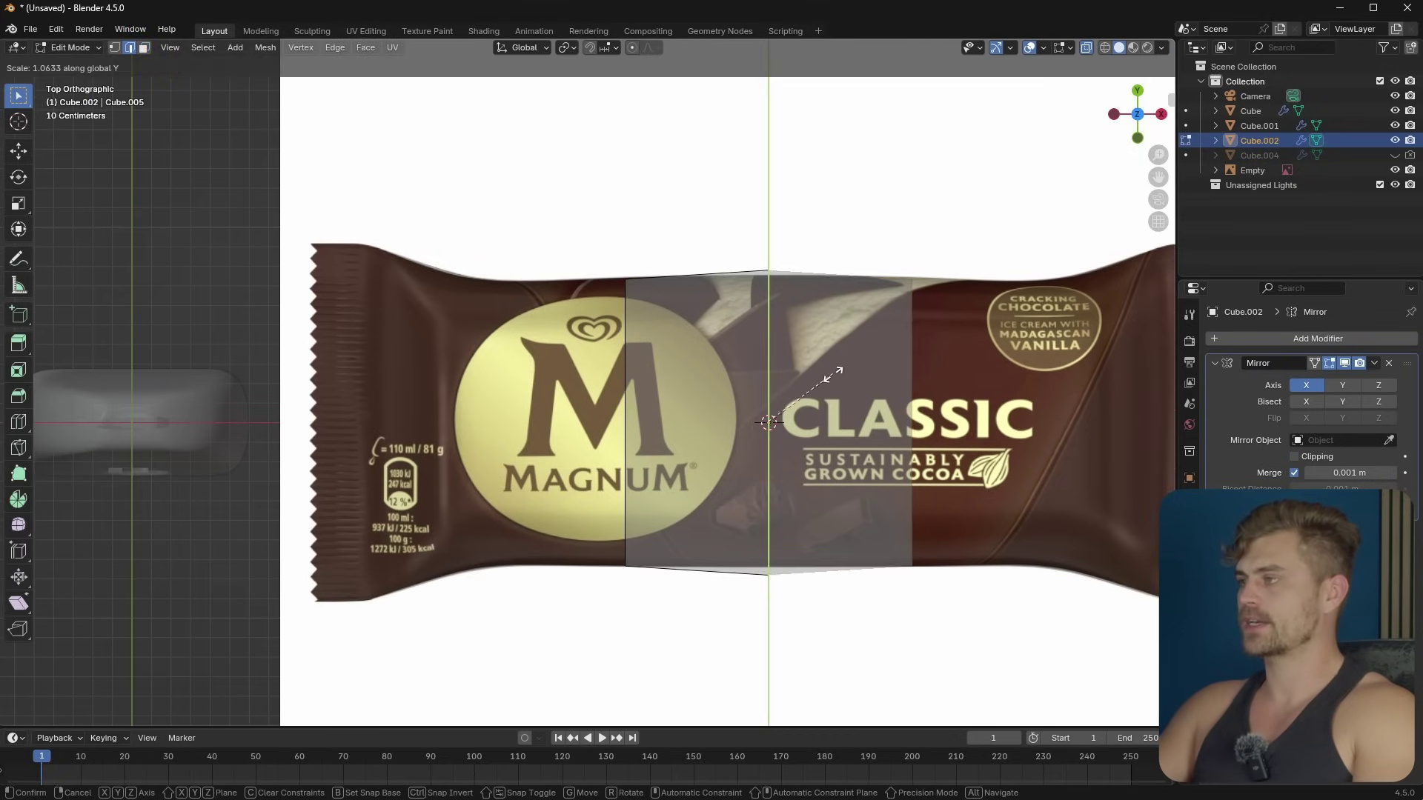
pyautogui.click(812, 366)
# Step: Extrude the outer end face across the round Magnum logo and scale it along Y to match the wrapper's edge
pyautogui.moveTo(514, 222); pyautogui.dragTo(660, 609)
pyautogui.keyDown('shift'); pyautogui.moveTo(680, 461); pyautogui.dragTo(731, 469, button='middle'); pyautogui.keyUp('shift')
pyautogui.press('e')
pyautogui.press('x')
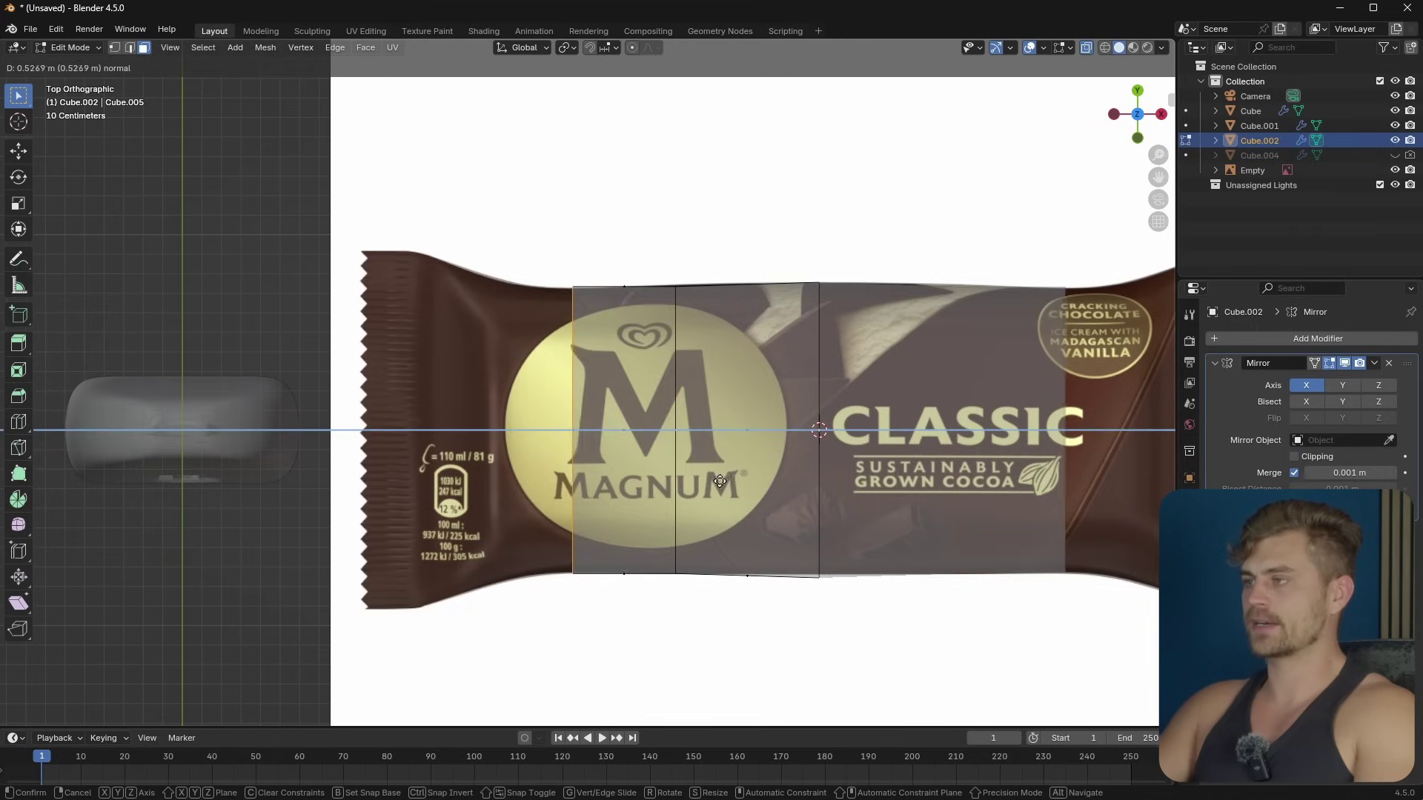
pyautogui.click(715, 483)
pyautogui.press('s')
pyautogui.press('y')
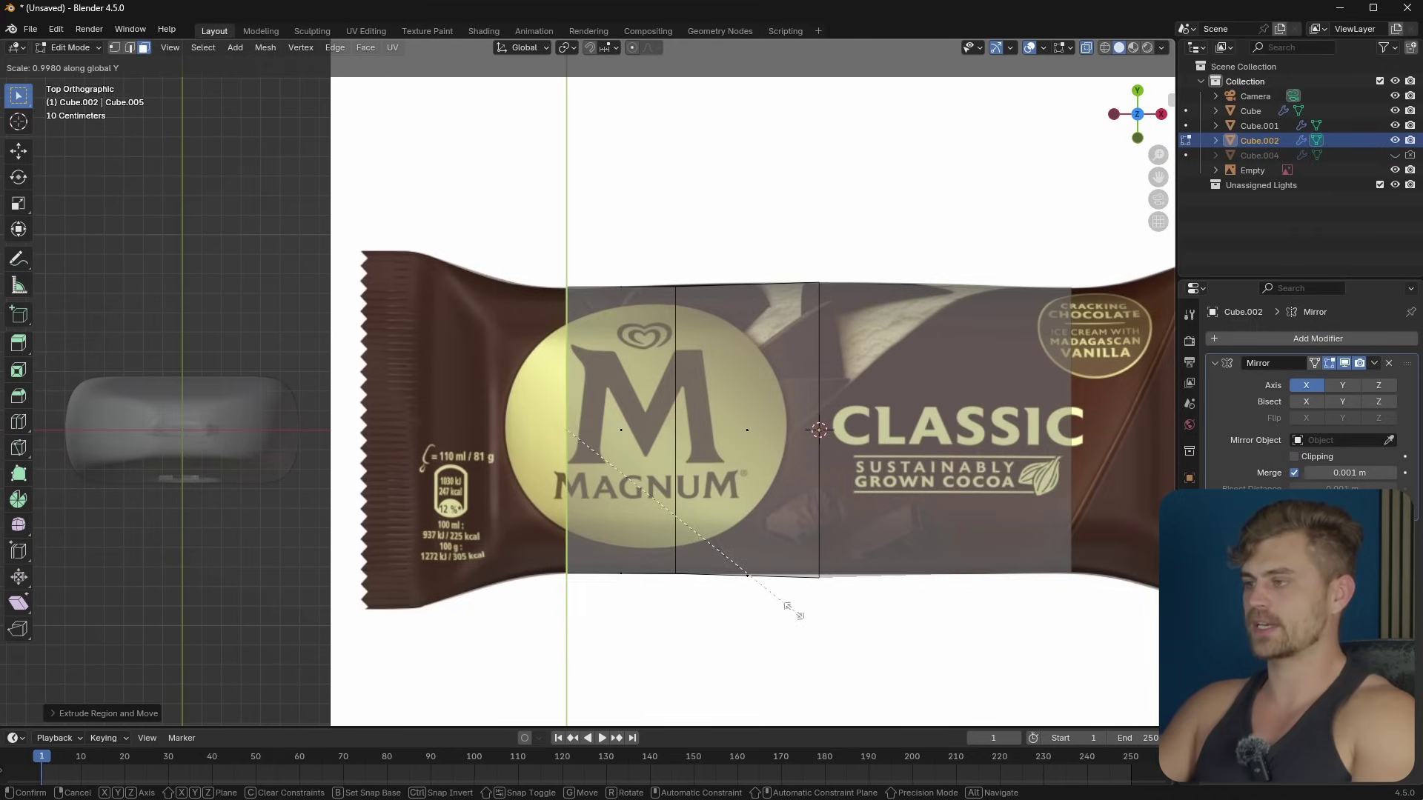
pyautogui.click(790, 607)
pyautogui.keyDown('shift'); pyautogui.moveTo(716, 531); pyautogui.dragTo(834, 568, button='middle'); pyautogui.keyUp('shift')
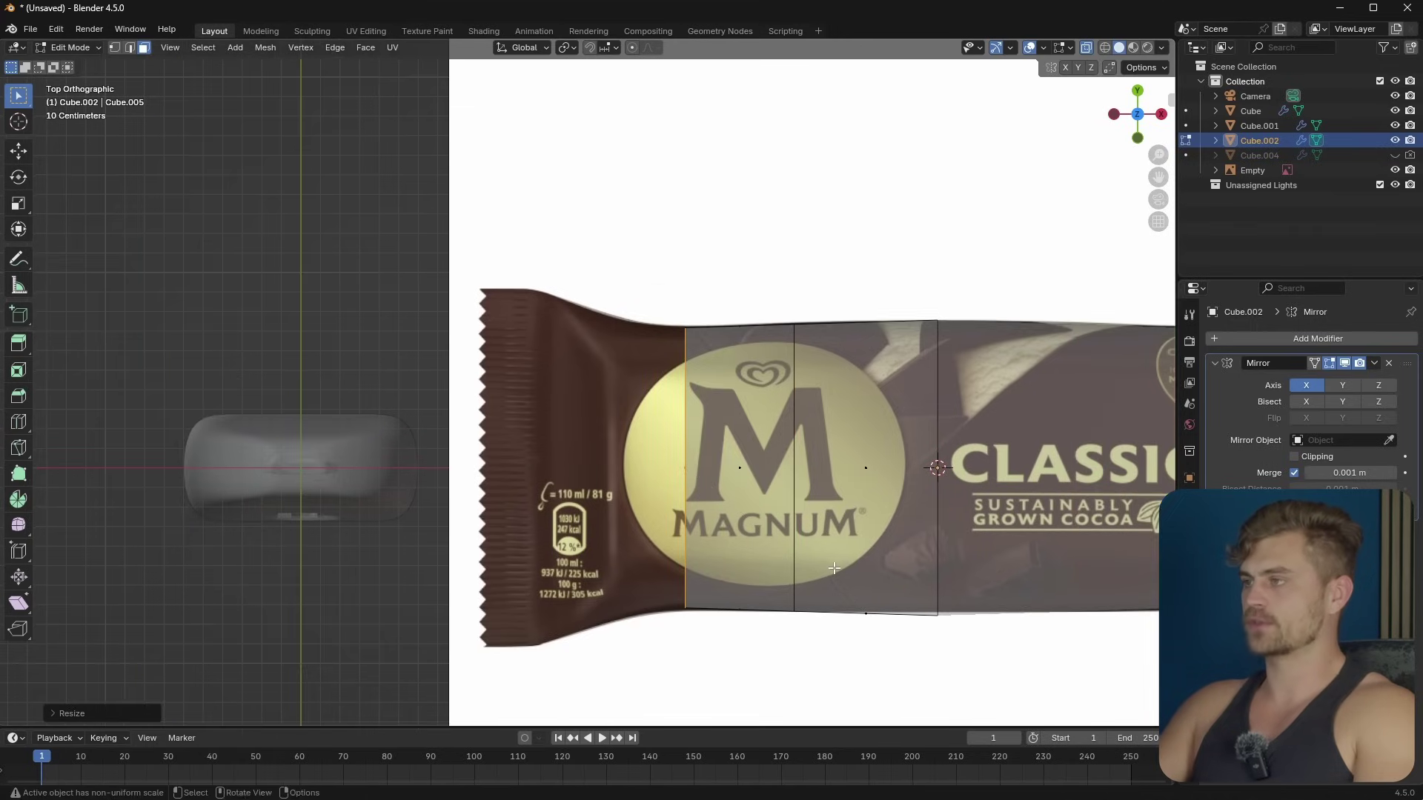
pyautogui.moveTo(729, 239); pyautogui.dragTo(894, 552, button='middle')
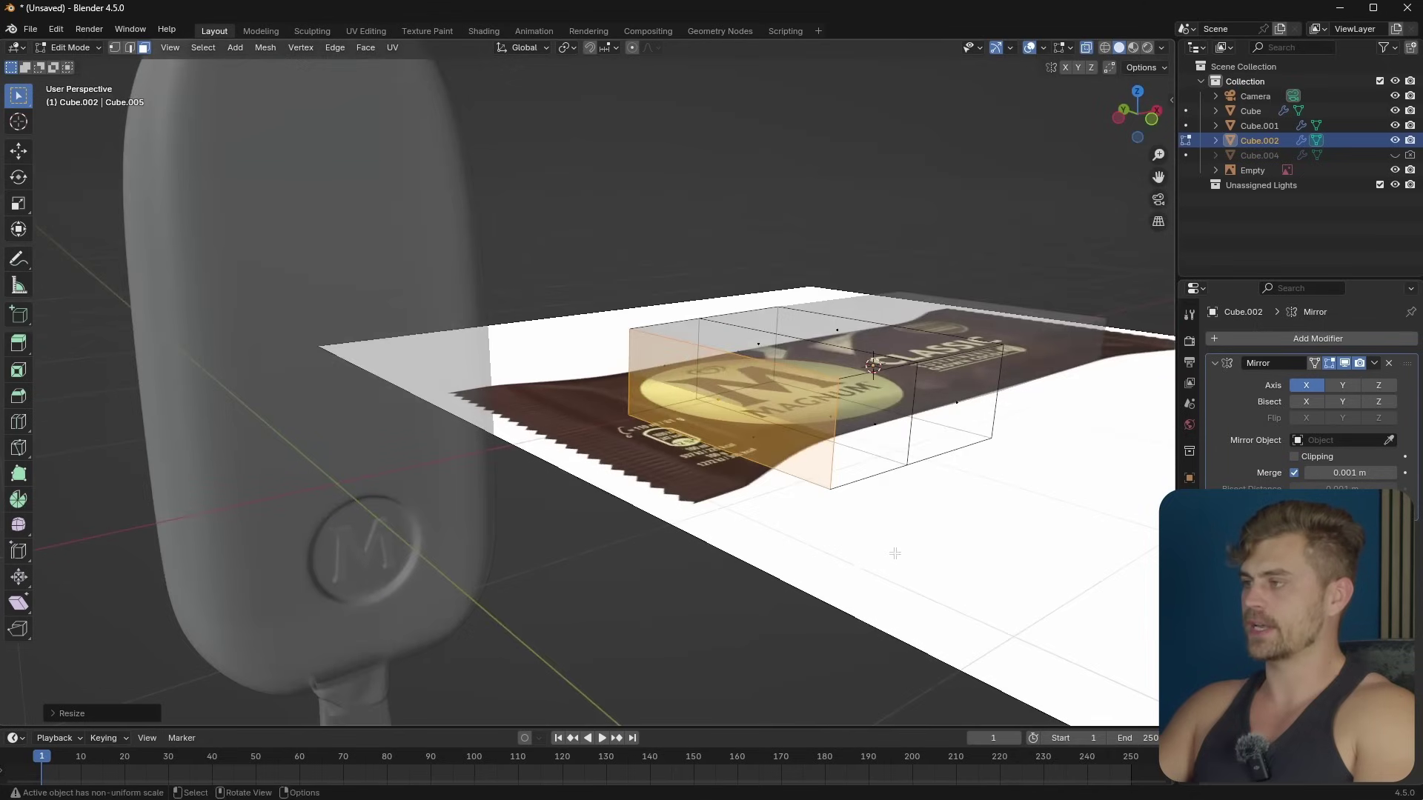
pyautogui.press('s')
pyautogui.rightClick(807, 460)
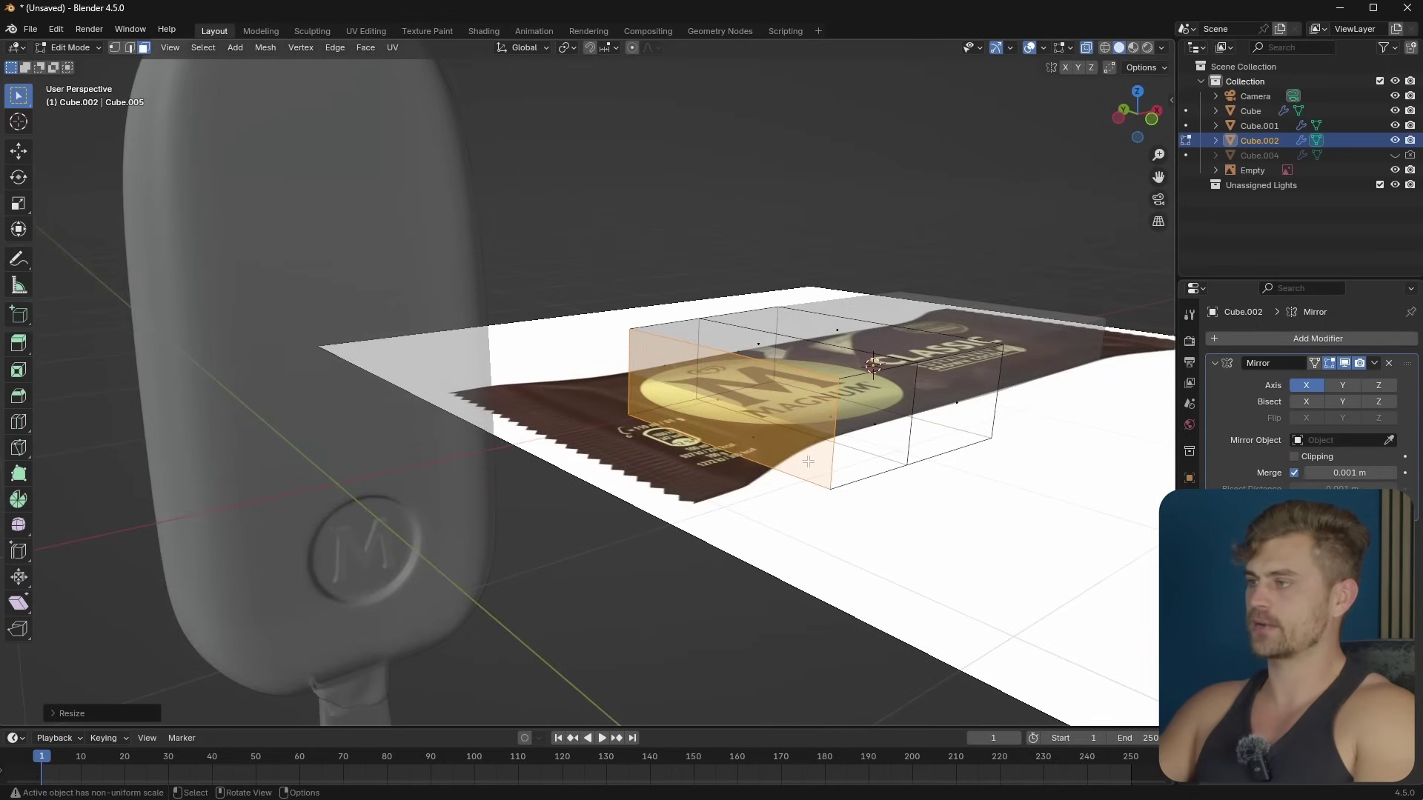
pyautogui.moveTo(808, 459); pyautogui.dragTo(762, 539, button='middle')
pyautogui.press('KP_7')
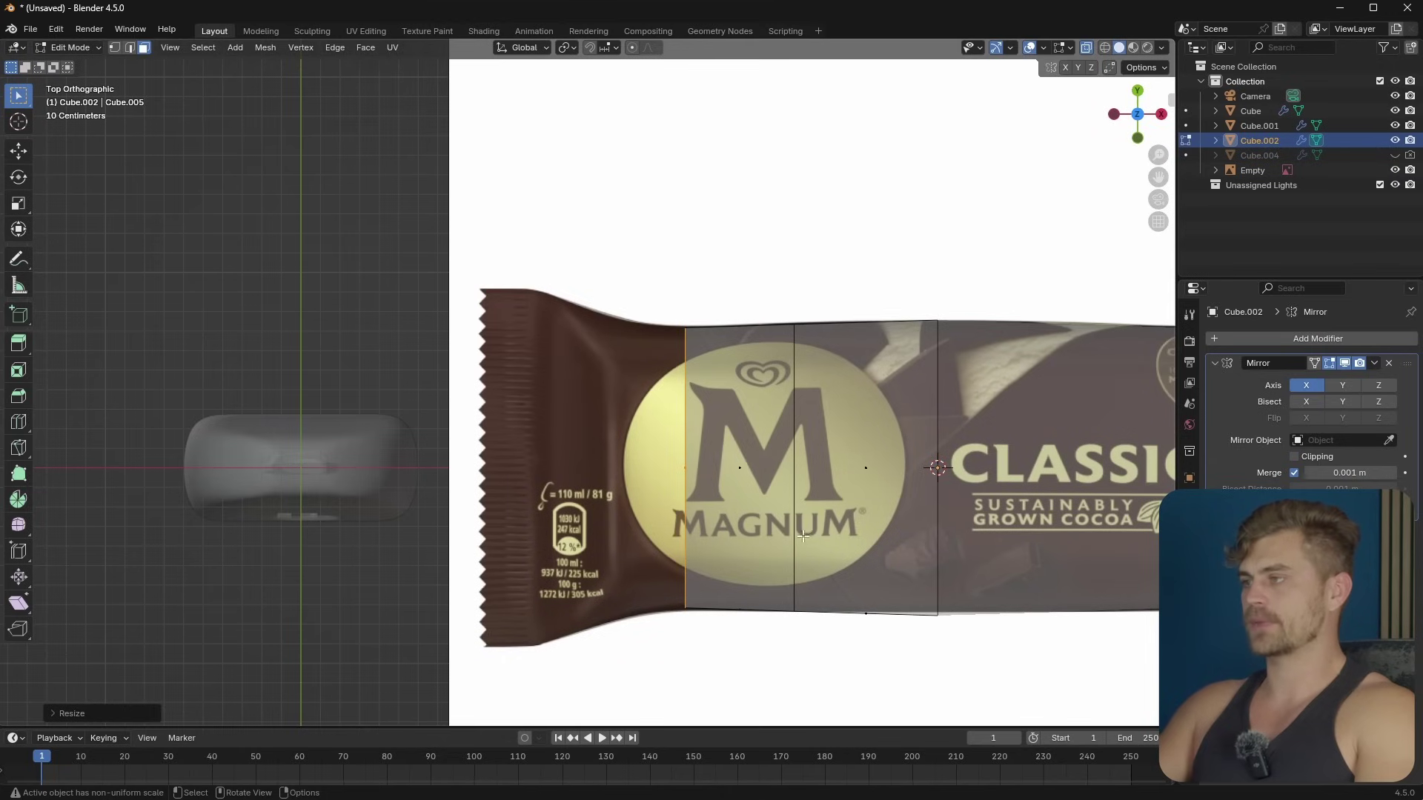
# Step: Extrude the end face out to the edge of the round logo and adjust its Y scale to the wrapper's outline
pyautogui.press('e')
pyautogui.click(748, 546)
pyautogui.press('s')
pyautogui.press('y')
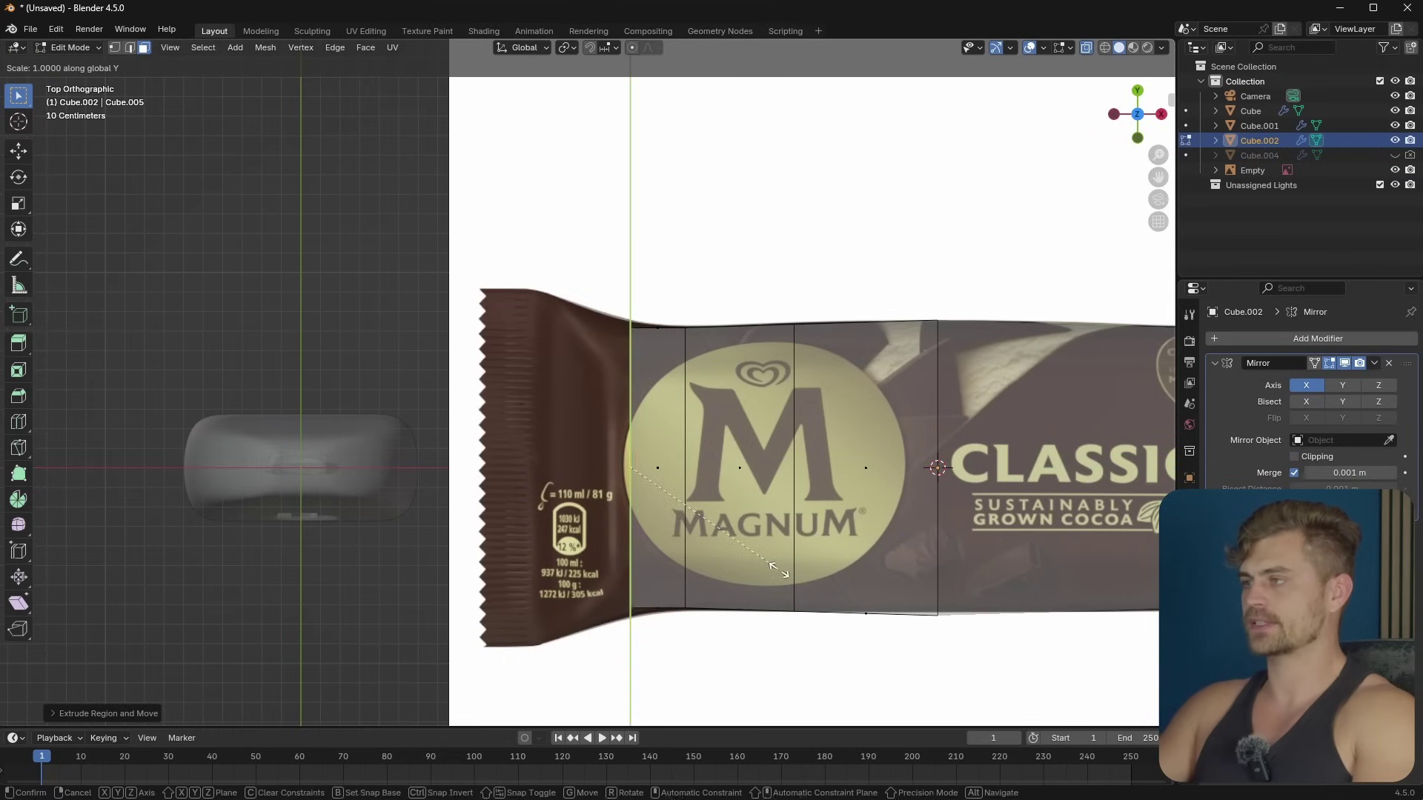
pyautogui.click(794, 571)
# Step: Extrude the end face in further sections out to the wrapper's crimped end, widening them along Y to follow the flare
pyautogui.press('e')
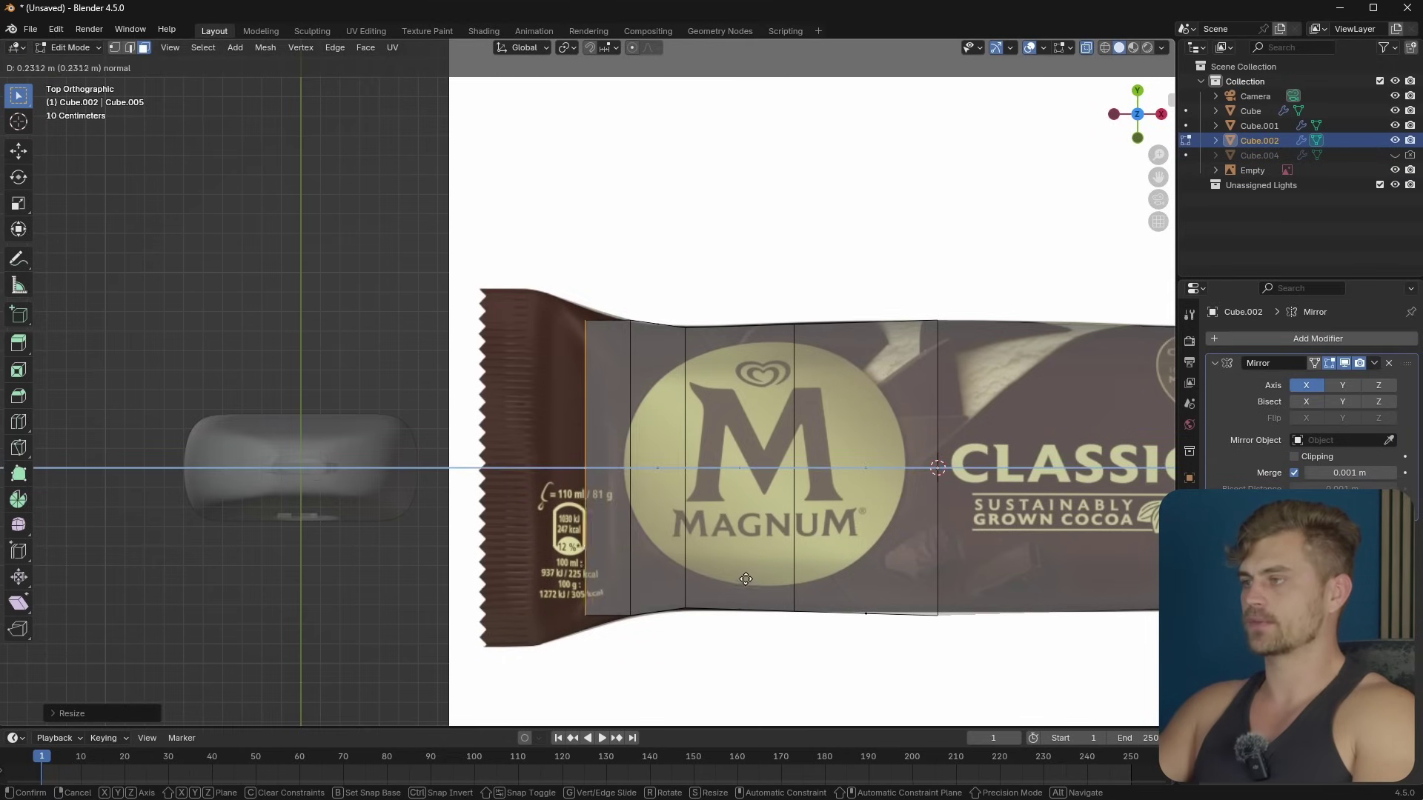
pyautogui.click(750, 590)
pyautogui.press('s')
pyautogui.press('y')
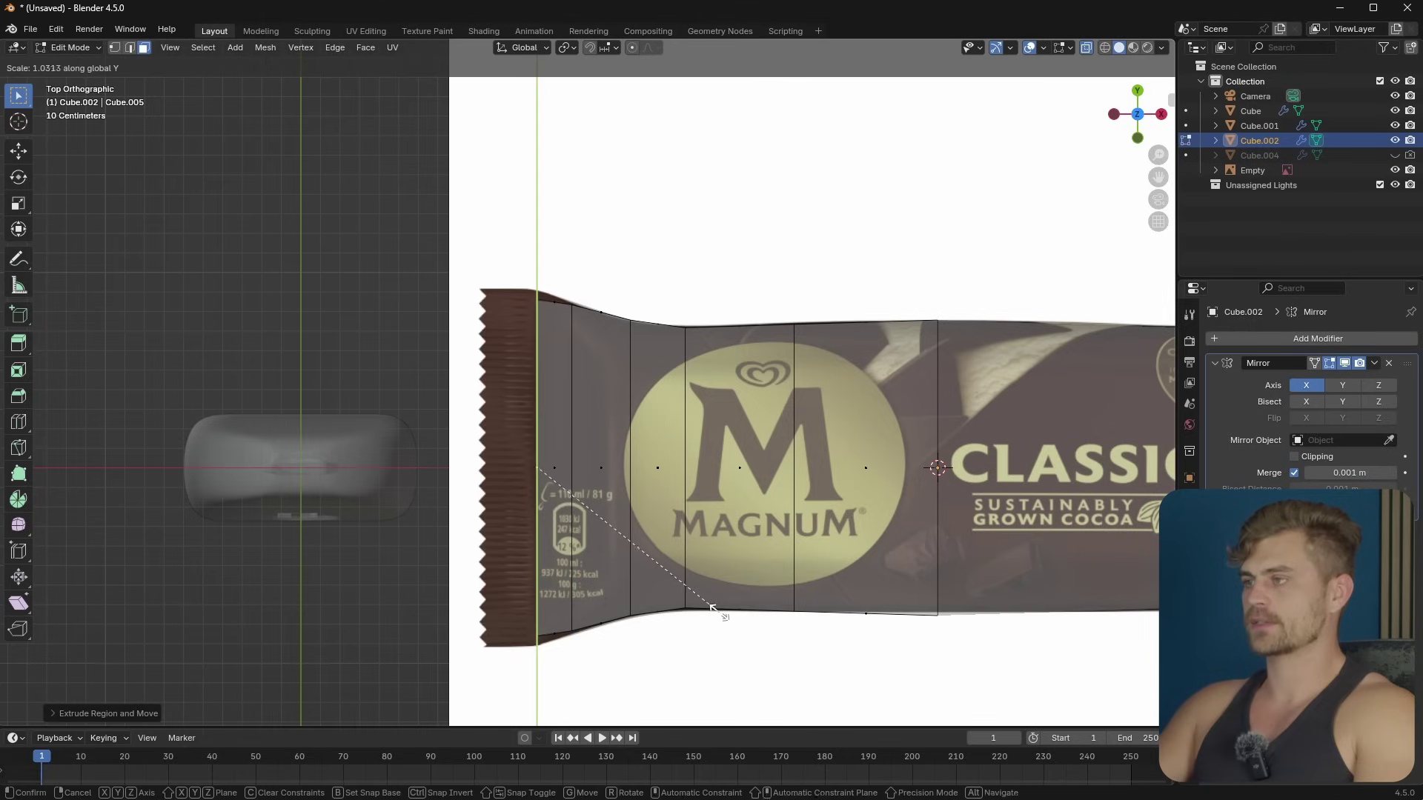
pyautogui.click(722, 612)
pyautogui.press('e')
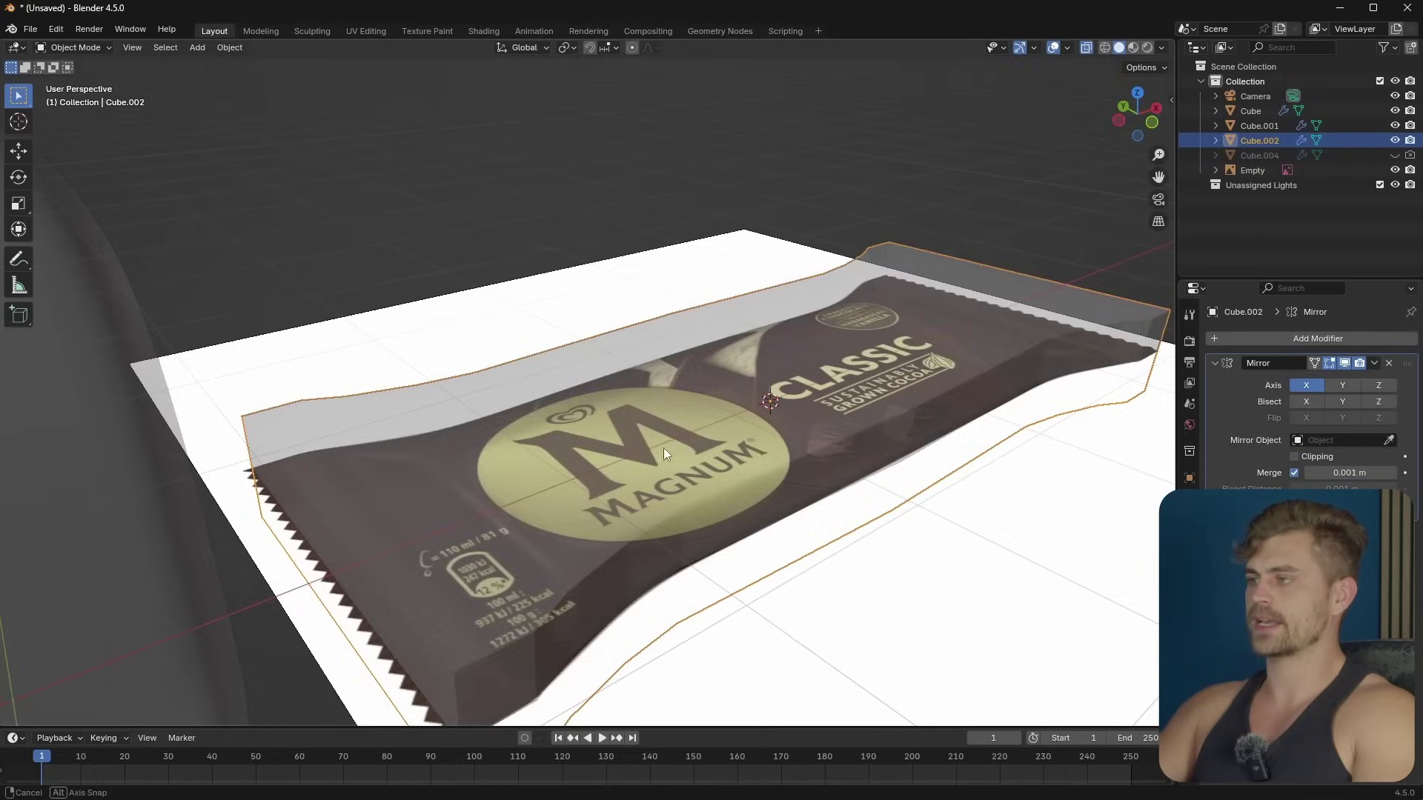
# Step: Add a level 2 Subdivision modifier to the wrapper mesh and select the top faces of its middle section
pyautogui.moveTo(663, 448); pyautogui.dragTo(424, 444, button='middle')
pyautogui.hotkey('ctrl', '2')
pyautogui.press('Tab')
pyautogui.click(424, 444)
pyautogui.keyDown('ctrl'); pyautogui.click(750, 454); pyautogui.keyUp('ctrl')
pyautogui.moveTo(750, 453); pyautogui.dragTo(667, 398, button='middle')
pyautogui.press('g')
pyautogui.press('z')
pyautogui.rightClick(687, 438)
# Step: Add the underside faces of the middle section to the selection and scale them along Z to thicken the wrapper's body
pyautogui.keyDown('shift'); pyautogui.click(655, 398); pyautogui.keyUp('shift')
pyautogui.keyDown('shift'); pyautogui.click(554, 402); pyautogui.keyUp('shift')
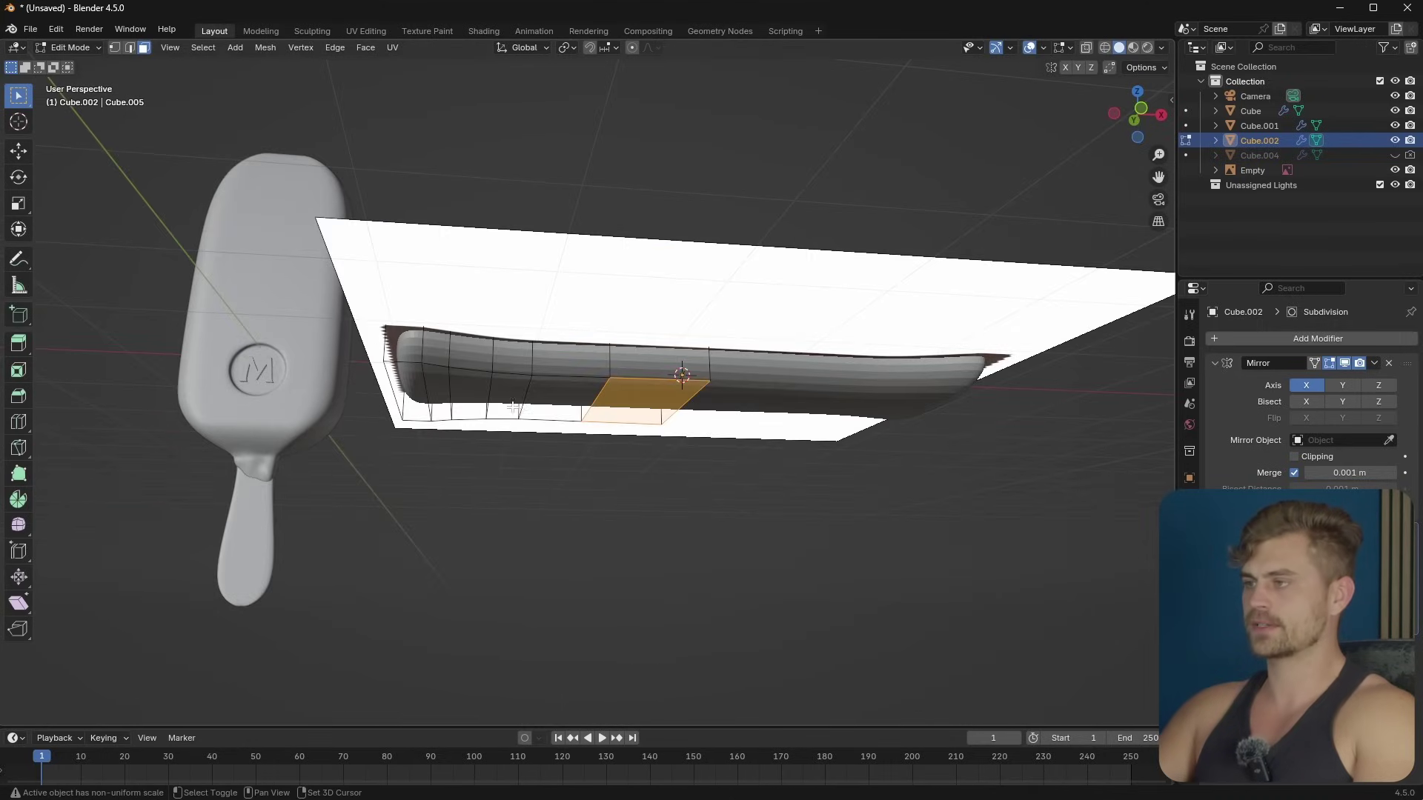
pyautogui.moveTo(552, 412); pyautogui.dragTo(588, 438, button='middle')
pyautogui.press('s')
pyautogui.press('z')
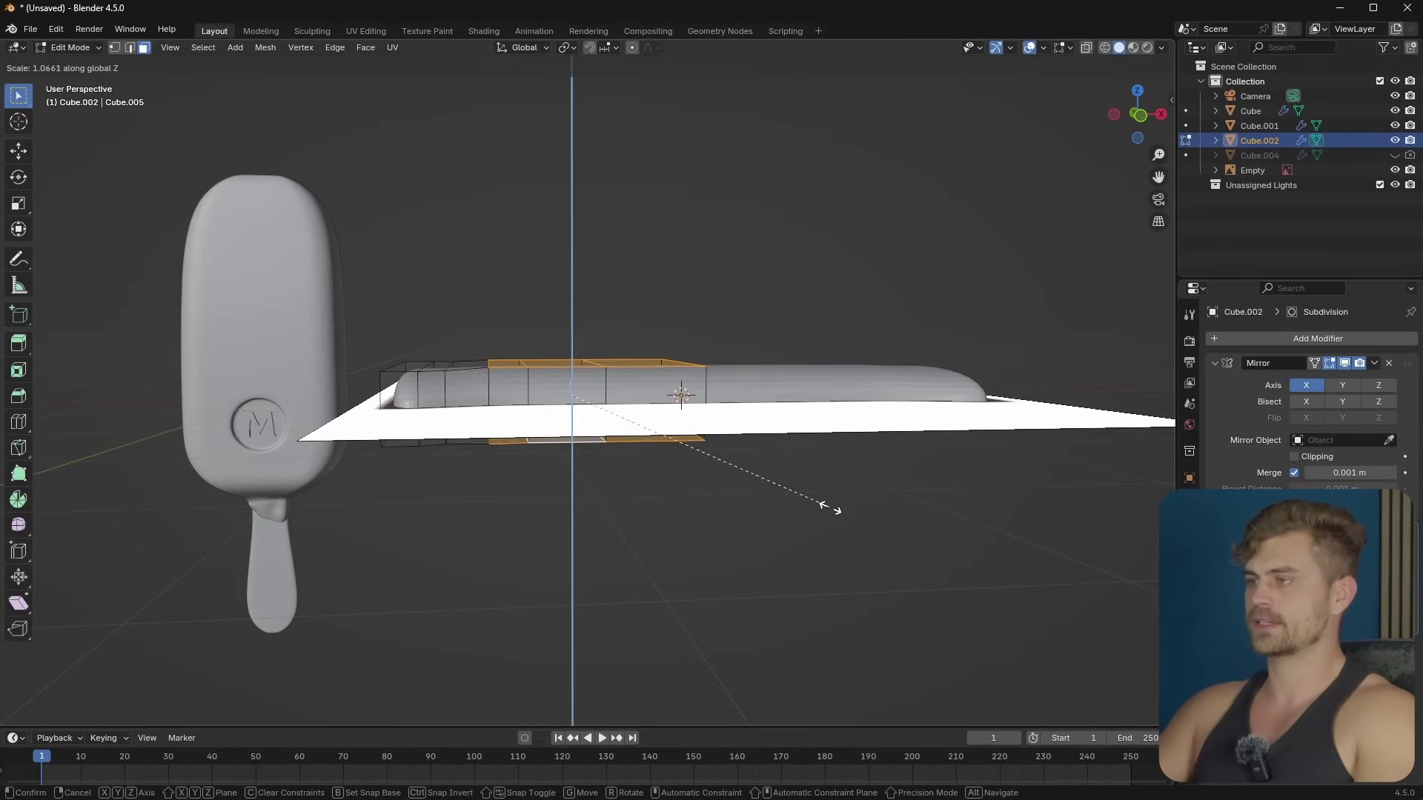
pyautogui.click(882, 584)
pyautogui.moveTo(582, 449); pyautogui.dragTo(591, 490, button='middle')
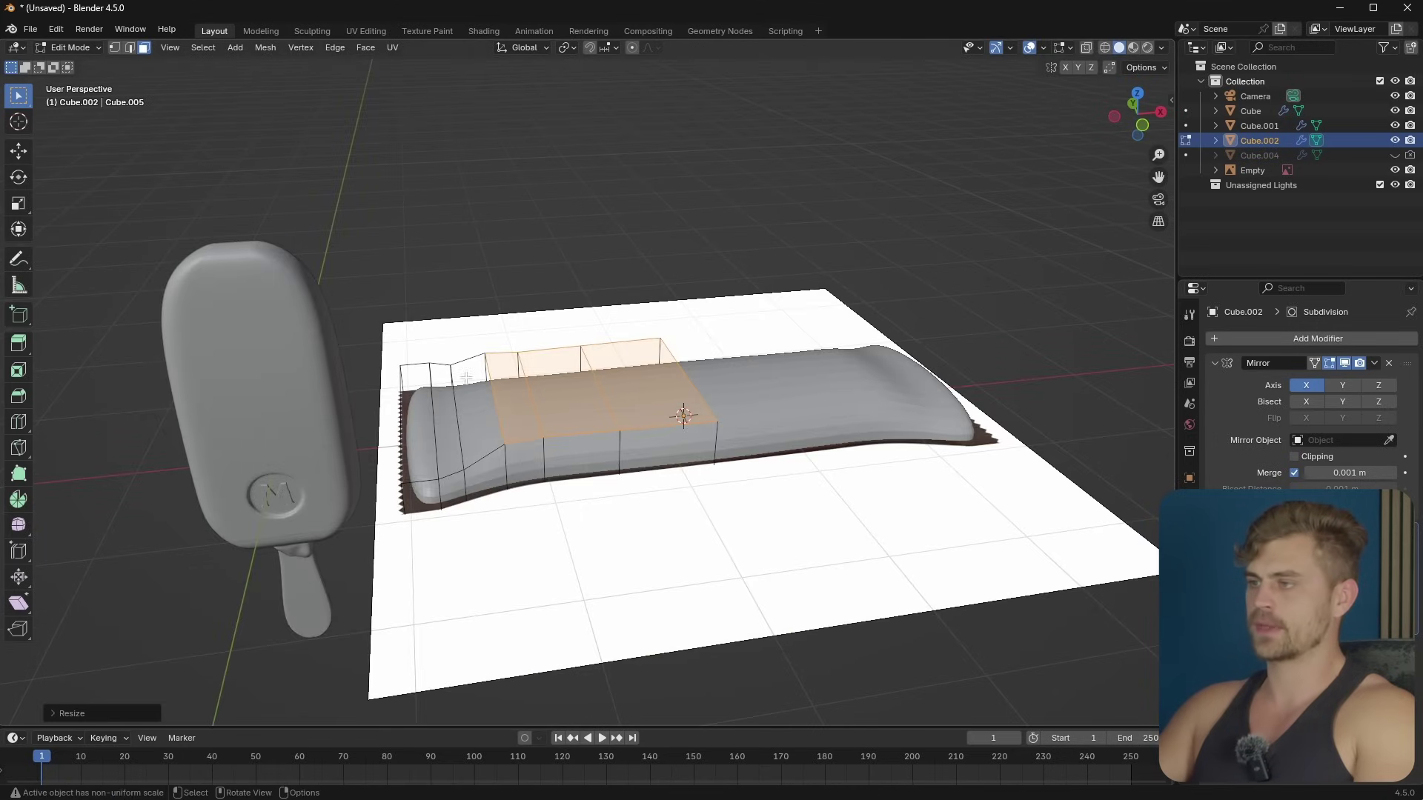
# Step: Select the faces of the wrapper's flared end section
pyautogui.click(474, 419)
pyautogui.keyDown('ctrl'); pyautogui.click(424, 417); pyautogui.keyUp('ctrl')
pyautogui.moveTo(425, 417)
pyautogui.mouseDown(button='middle')
pyautogui.moveTo(462, 387)
pyautogui.moveTo(444, 403)
pyautogui.mouseUp(button='middle')
# Step: Try scaling the flared end section down along Z, and undo it
pyautogui.press('s')
pyautogui.press('z')
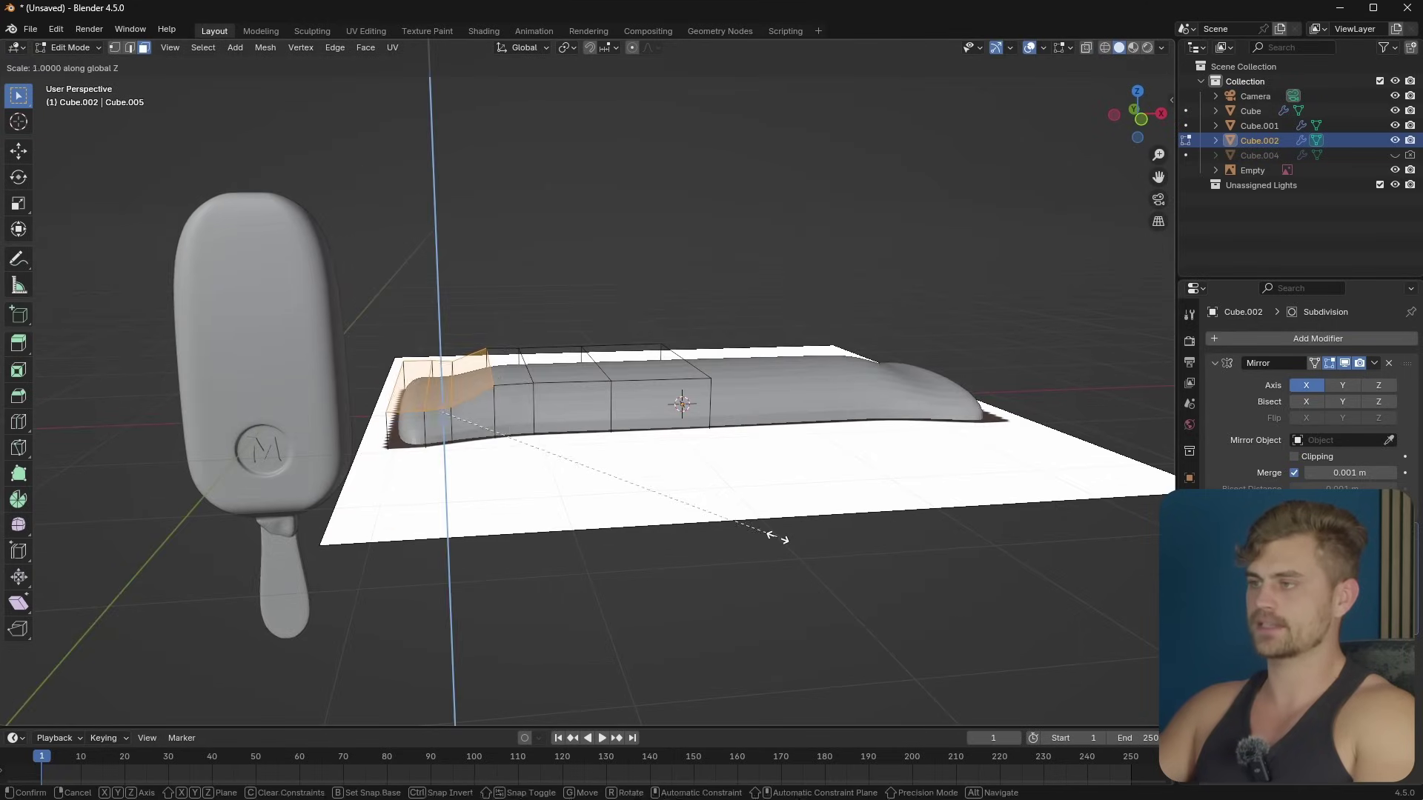
pyautogui.click(621, 474)
pyautogui.moveTo(620, 474); pyautogui.dragTo(725, 456, button='middle')
pyautogui.moveTo(591, 428); pyautogui.dragTo(643, 406, button='middle')
pyautogui.hotkey('ctrl', 'z')
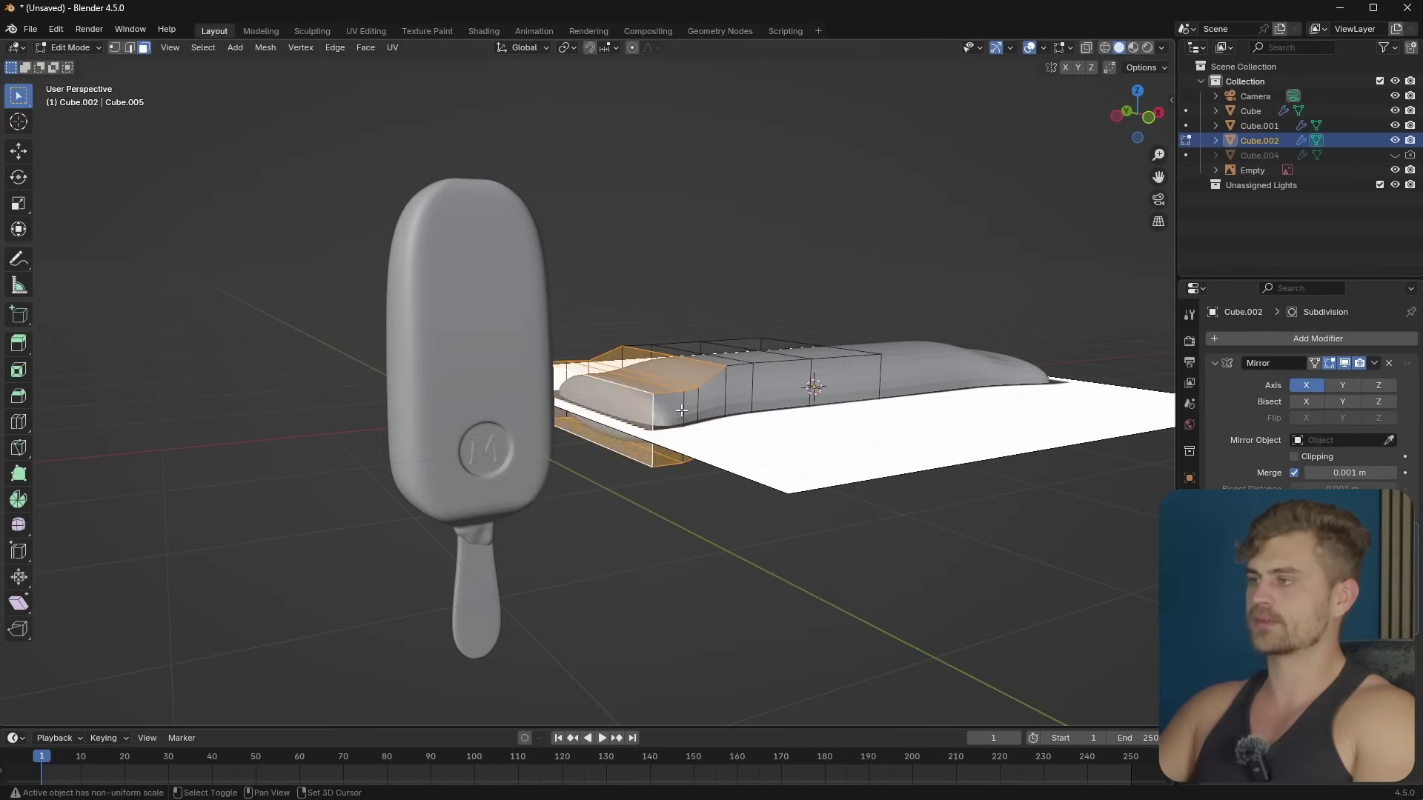
# Step: Scale the selected end section down along Z to make the wrapper's ends thinner than its body
pyautogui.moveTo(859, 408); pyautogui.dragTo(771, 437, button='middle')
pyautogui.press('s')
pyautogui.press('z')
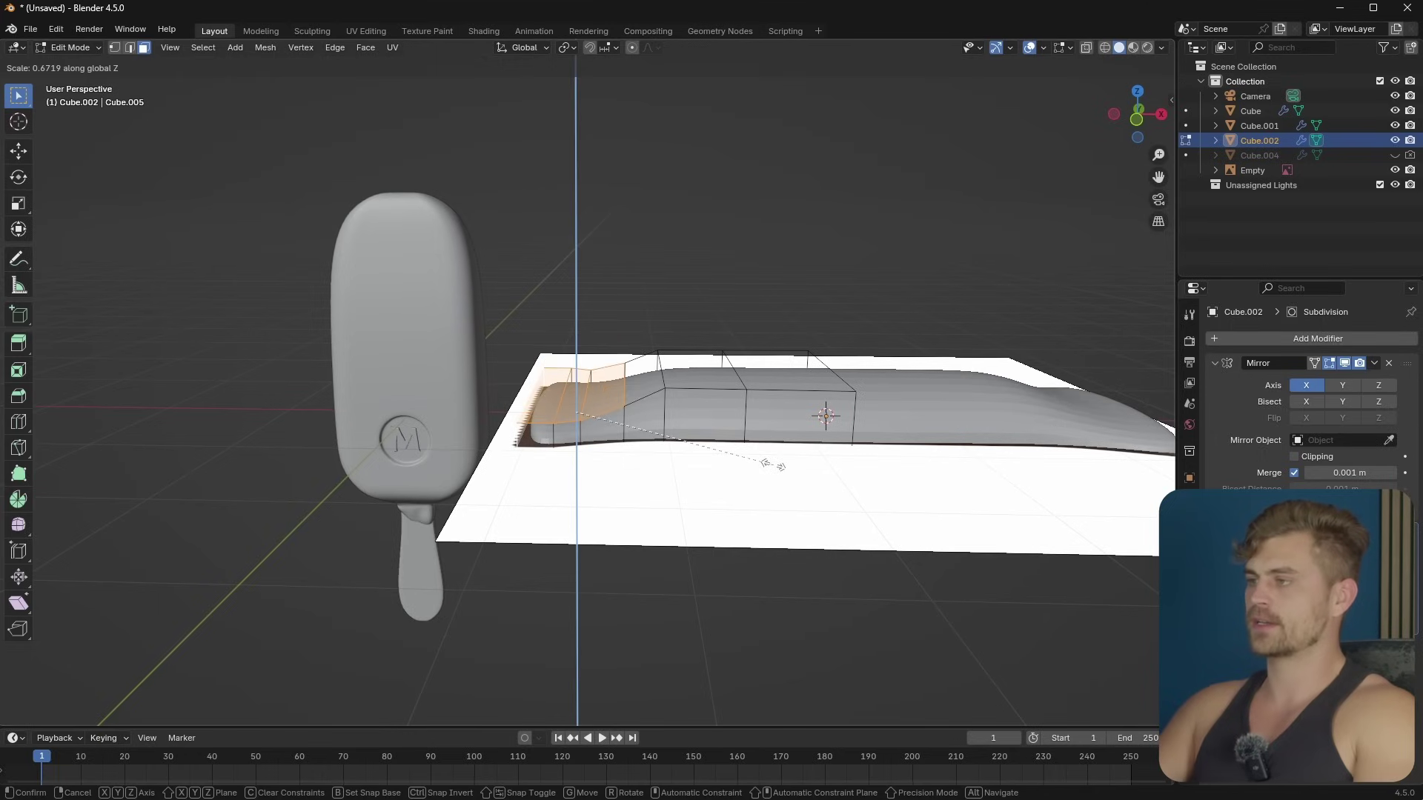
pyautogui.click(720, 459)
# Step: Return to Object Mode and apply Shade Auto Smooth to the wrapper mesh
pyautogui.press('Tab')
pyautogui.moveTo(720, 459); pyautogui.dragTo(664, 559, button='middle')
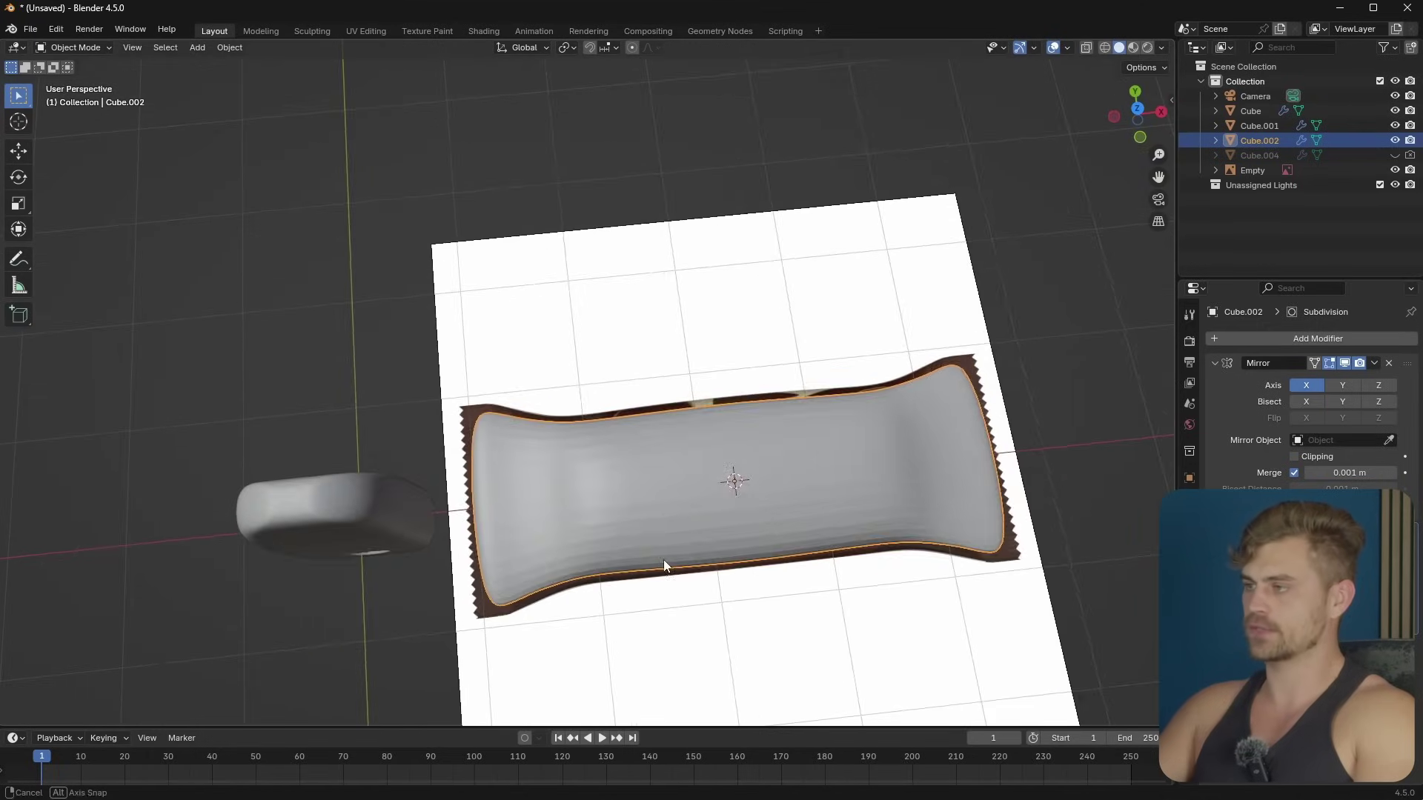
pyautogui.rightClick(663, 559)
pyautogui.click(638, 503)
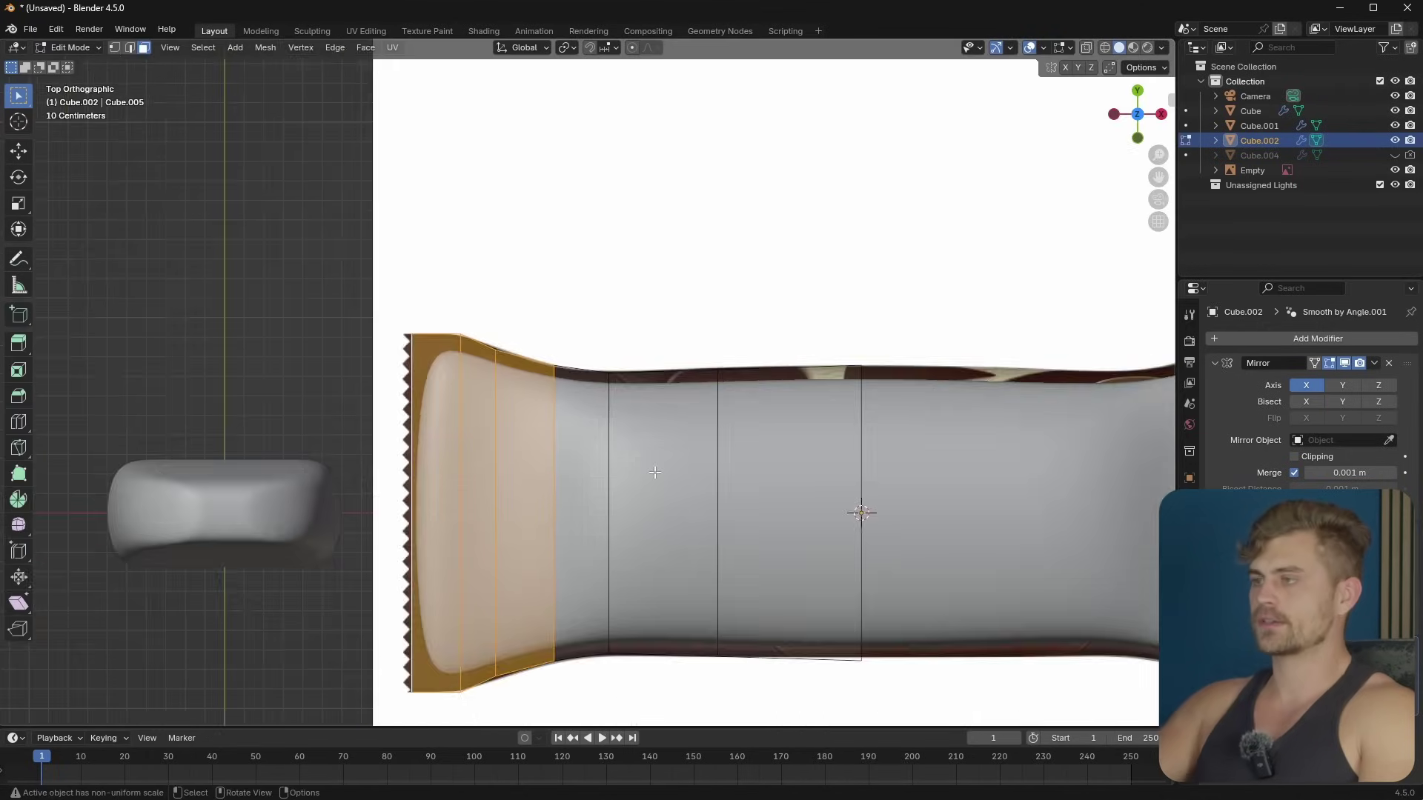
# Step: Add 35 evenly spaced lengthwise loop cuts across the wrapper's width, without sliding them
pyautogui.scroll(2, 652, 496)
pyautogui.keyDown('shift'); pyautogui.moveTo(652, 496); pyautogui.dragTo(672, 429, button='middle'); pyautogui.keyUp('shift')
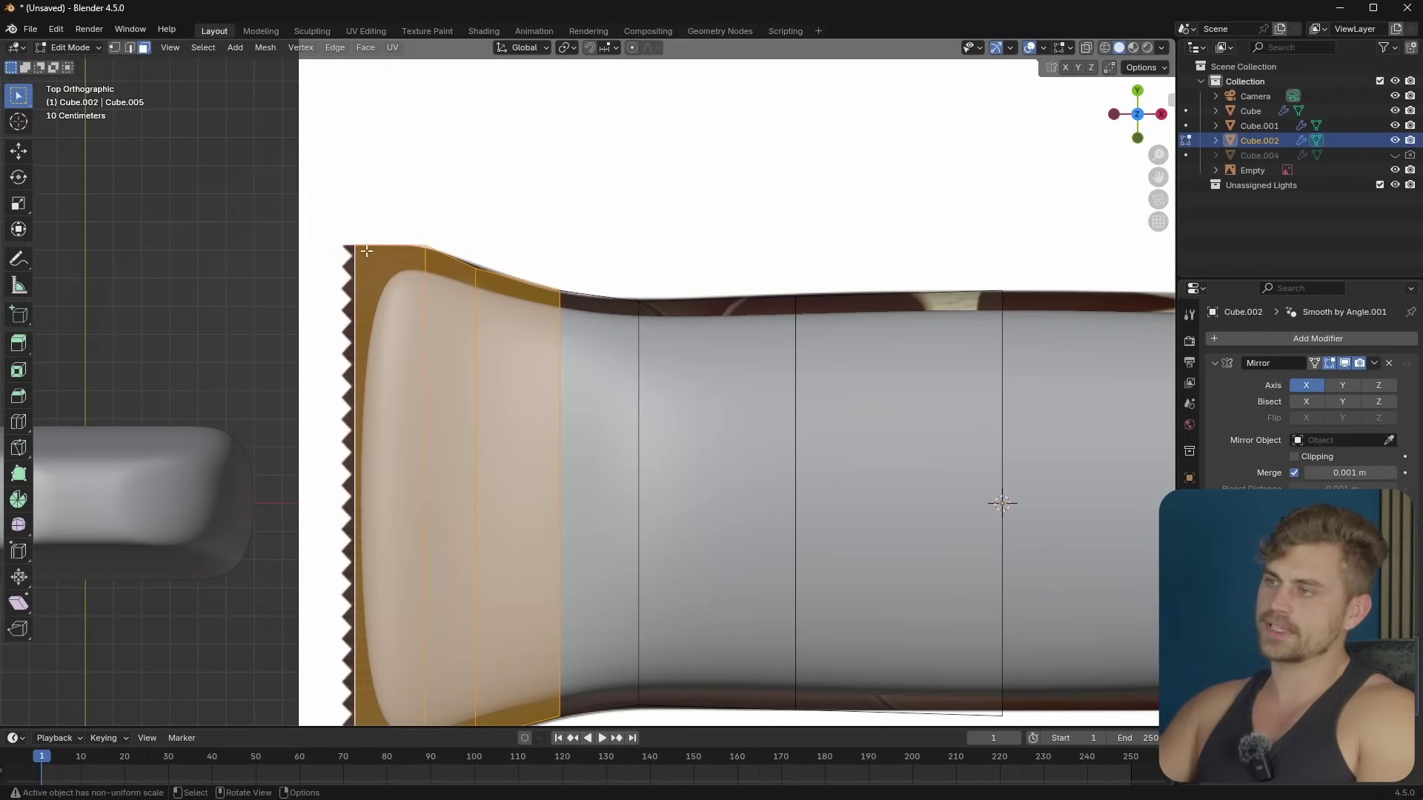
pyautogui.scroll(-3, 447, 327)
pyautogui.hotkey('ctrl', 'r')
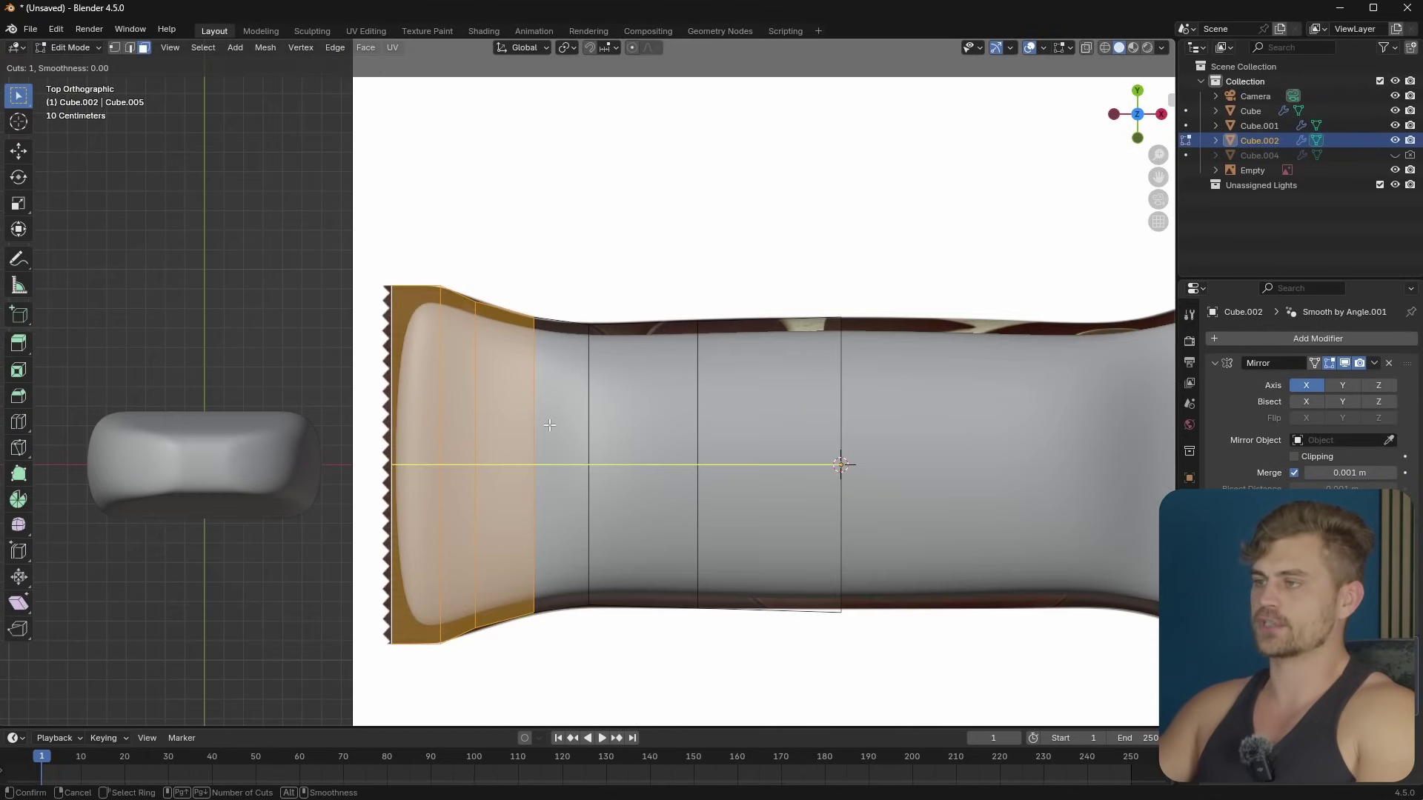
pyautogui.scroll(6, 549, 425)
pyautogui.scroll(20, 549, 424)
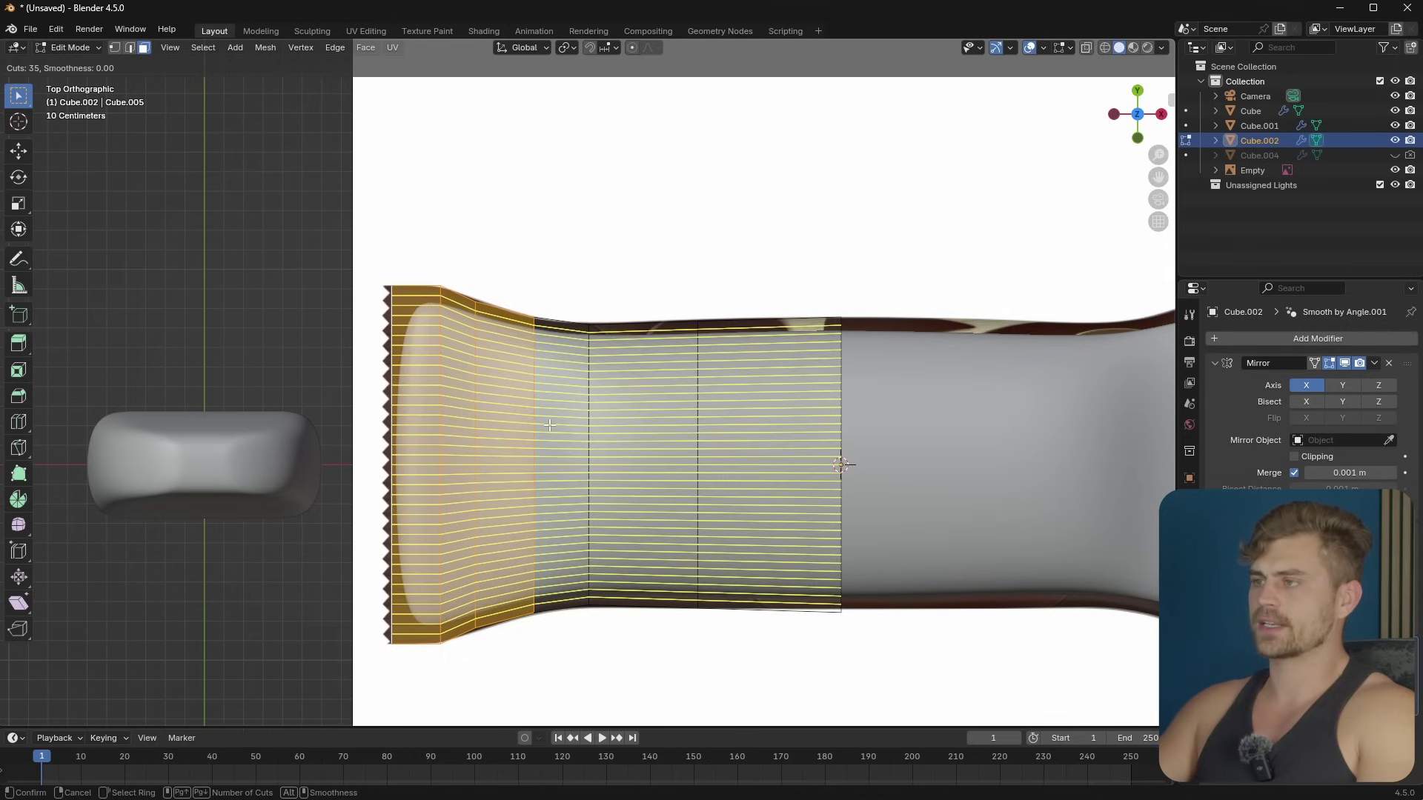
pyautogui.click(549, 425)
pyautogui.rightClick(523, 441)
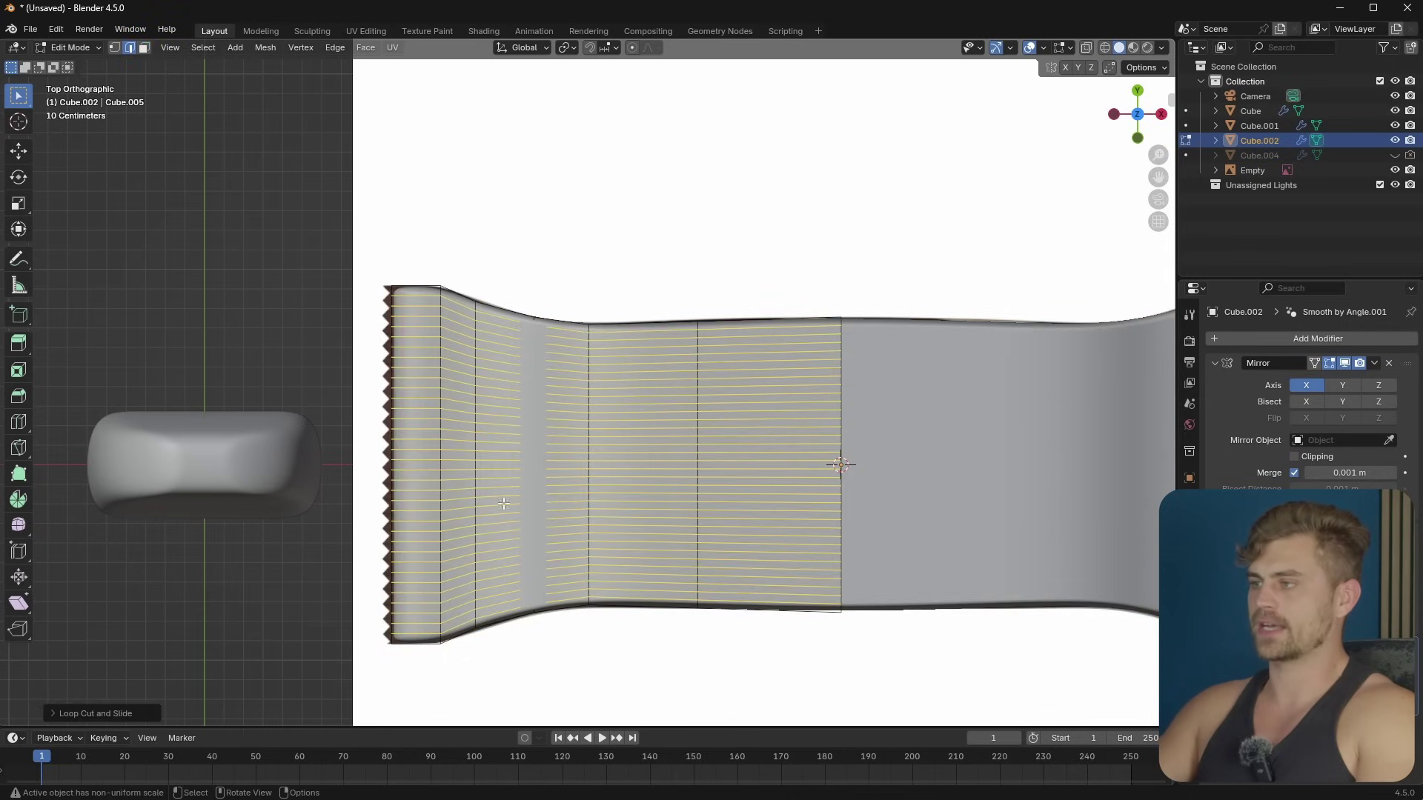
# Step: Select the row of faces along the wrapper's end edge and reduce it to every other face with Checker Deselect
pyautogui.moveTo(503, 503); pyautogui.dragTo(715, 592, button='middle')
pyautogui.press('3')
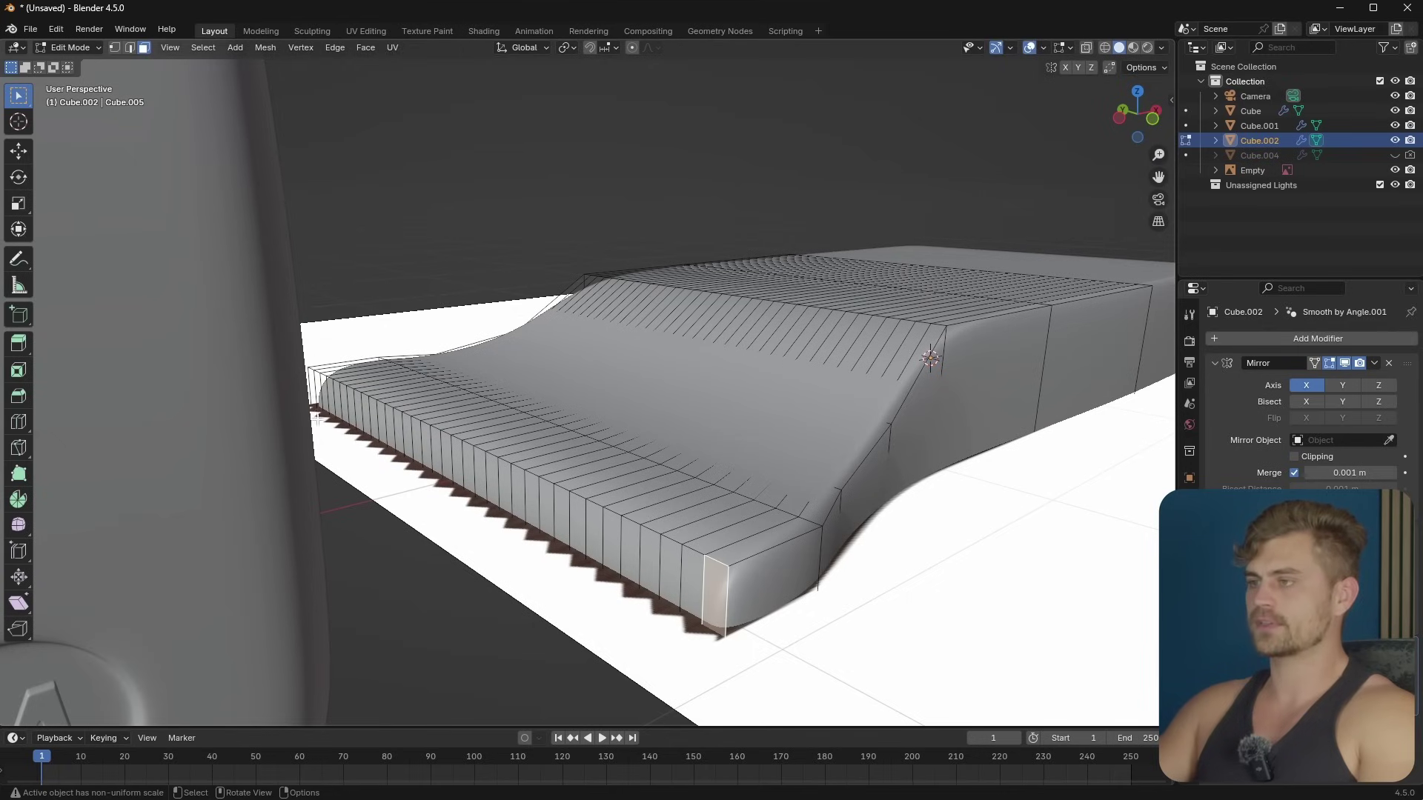
pyautogui.keyDown('ctrl'); pyautogui.click(315, 389); pyautogui.keyUp('ctrl')
pyautogui.moveTo(315, 389); pyautogui.dragTo(455, 447, button='middle')
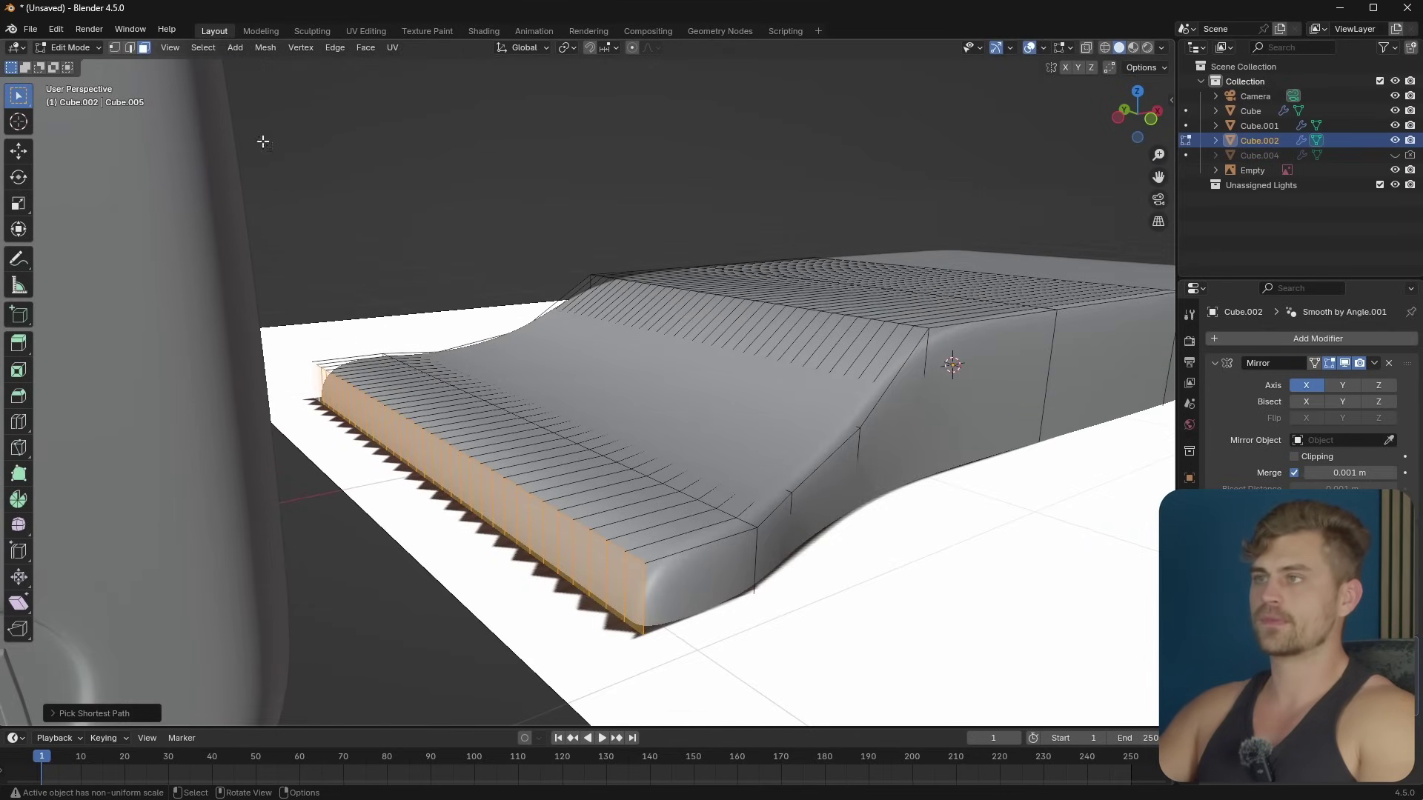
pyautogui.click(195, 48)
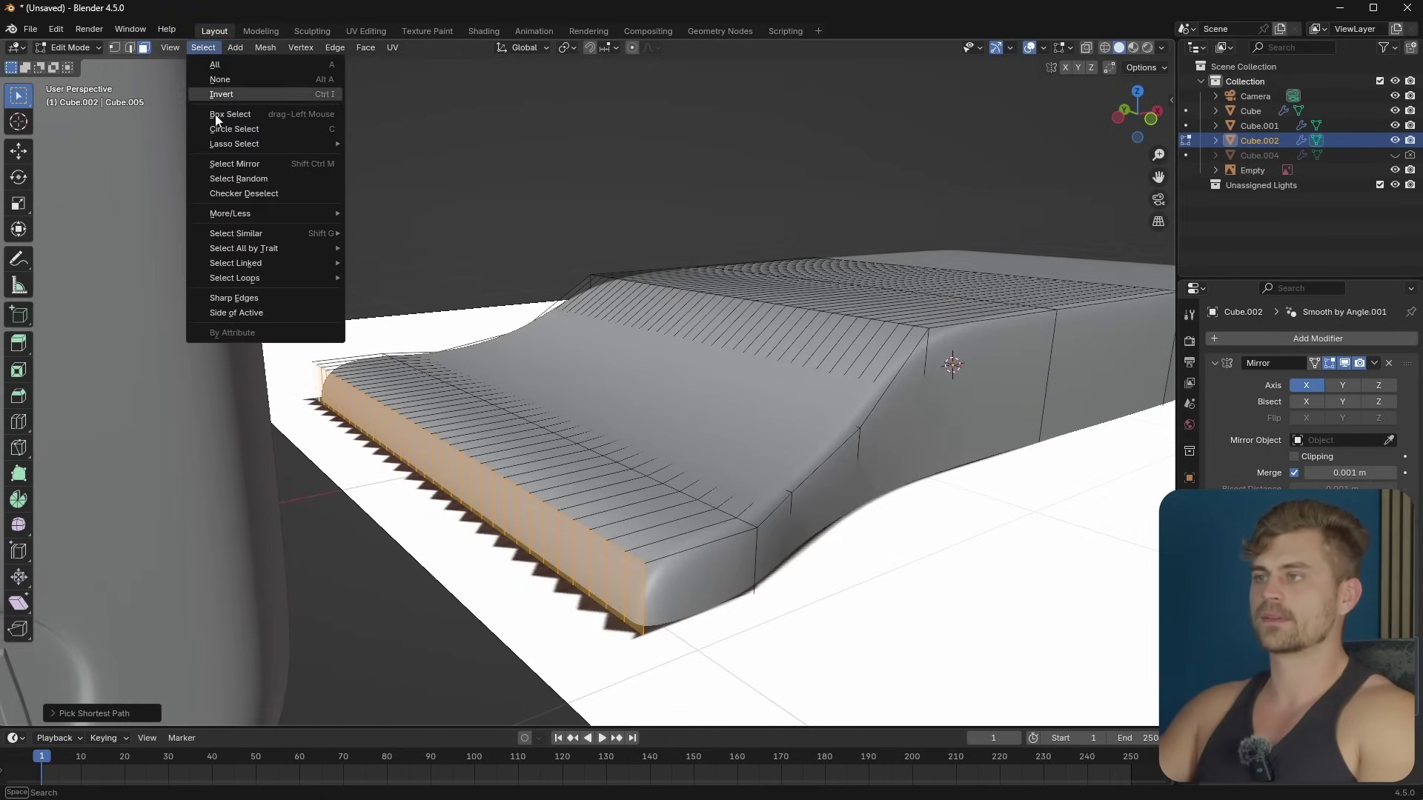
pyautogui.click(245, 196)
# Step: Extrude the alternating end faces outward about 0.017 m to form the teeth of the serrated edge
pyautogui.moveTo(680, 521); pyautogui.dragTo(710, 530, button='middle')
pyautogui.press('e')
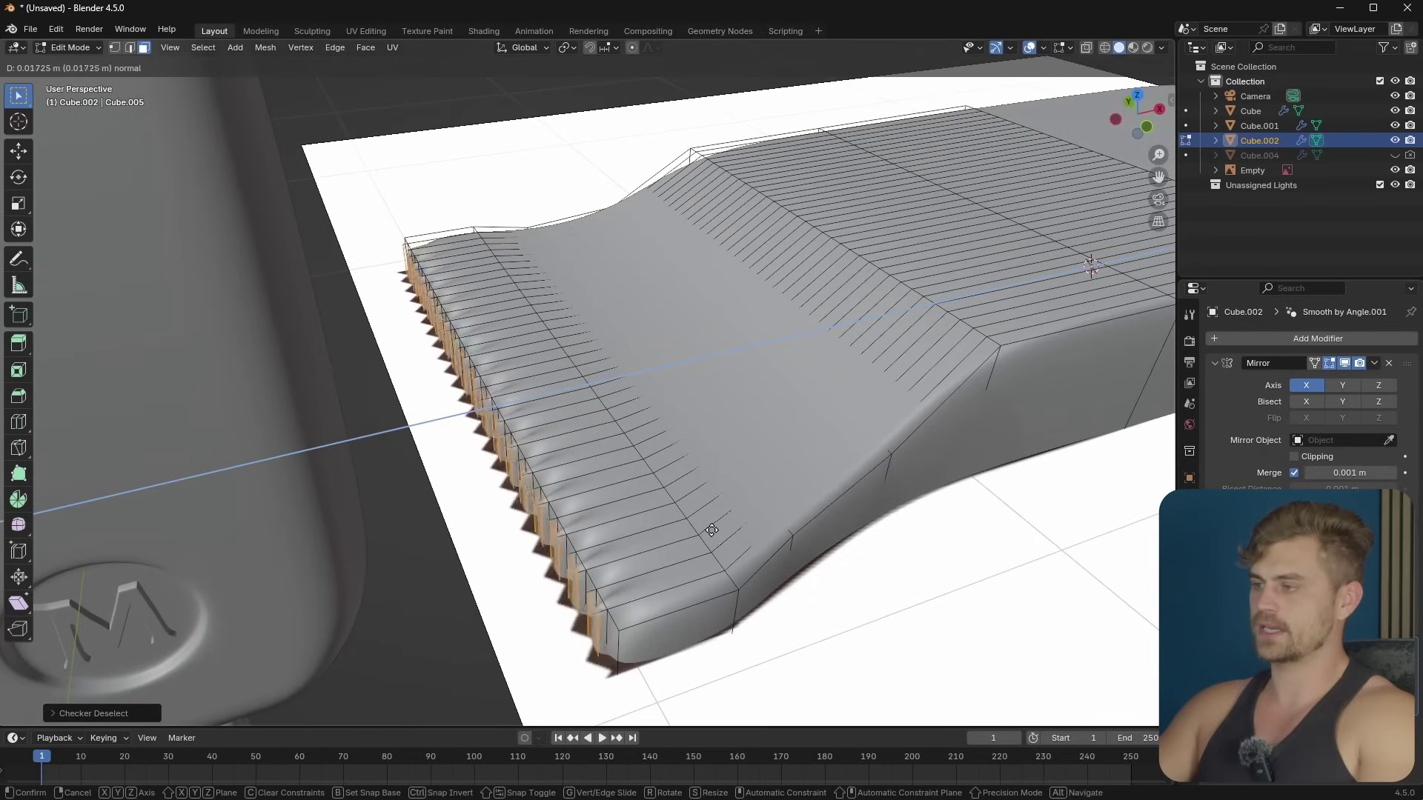
pyautogui.click(704, 539)
# Step: Set the pivot point to Individual Origins and scale the extruded tooth faces along Y to about 0.57
pyautogui.moveTo(651, 482); pyautogui.dragTo(688, 552, button='middle')
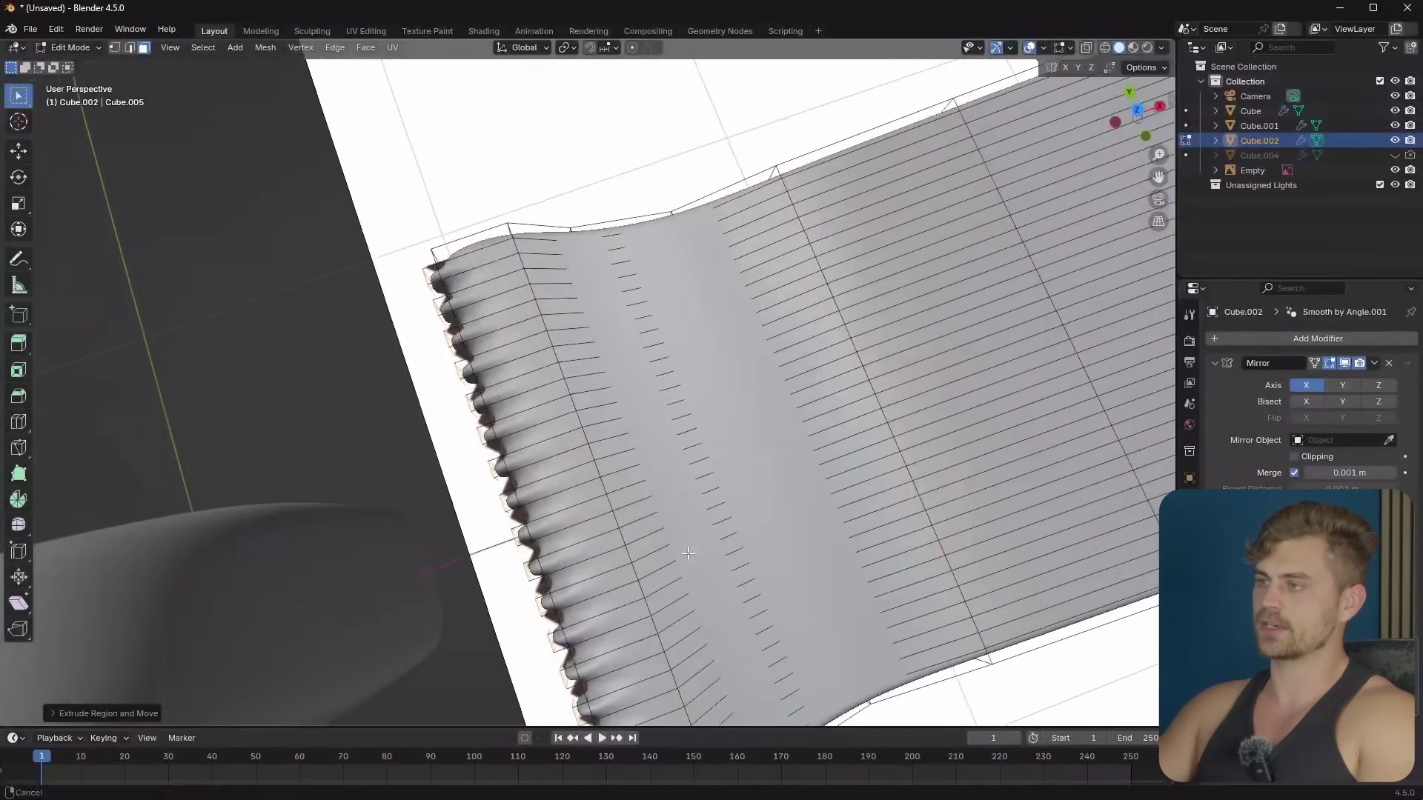
pyautogui.click(567, 48)
pyautogui.click(612, 117)
pyautogui.moveTo(576, 453); pyautogui.dragTo(643, 419, button='middle')
pyautogui.scroll(3, 643, 420)
pyautogui.press('s')
pyautogui.press('y')
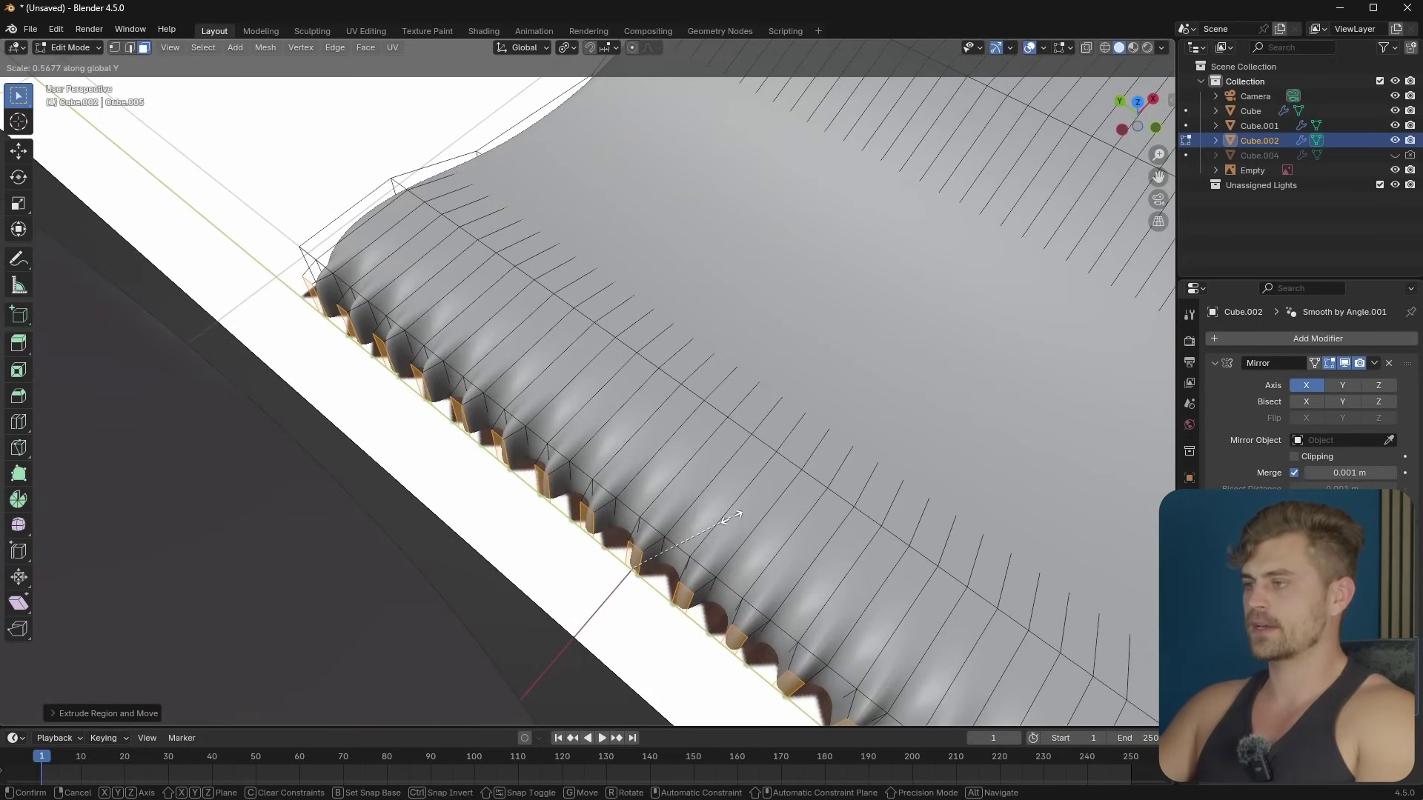
pyautogui.click(744, 519)
# Step: Grow the selection to the whole serrated end strip and scale it along Z to about 0.26 to flatten it
pyautogui.moveTo(745, 518); pyautogui.dragTo(612, 453, button='middle')
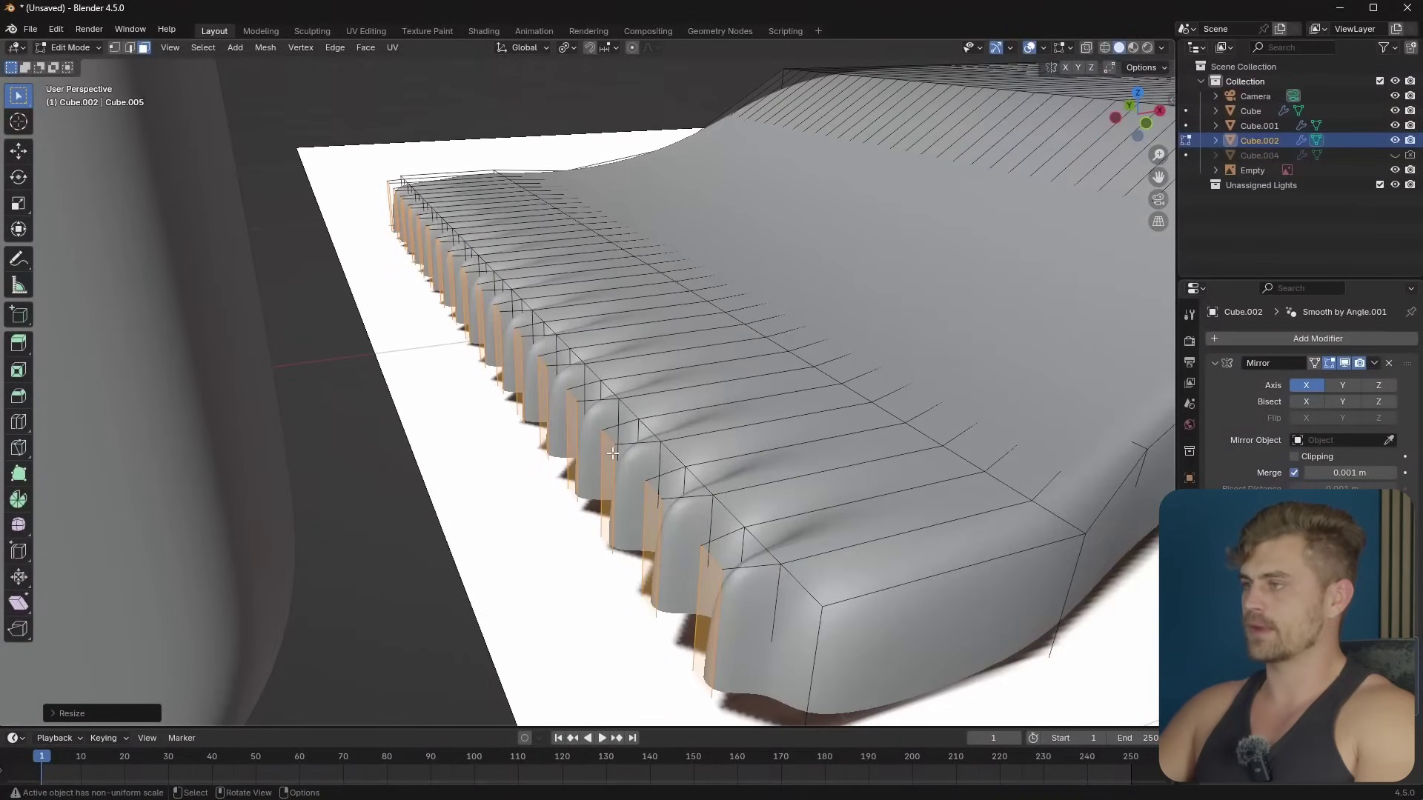
pyautogui.press('ctrl+KP_Add')
pyautogui.scroll(-4, 612, 453)
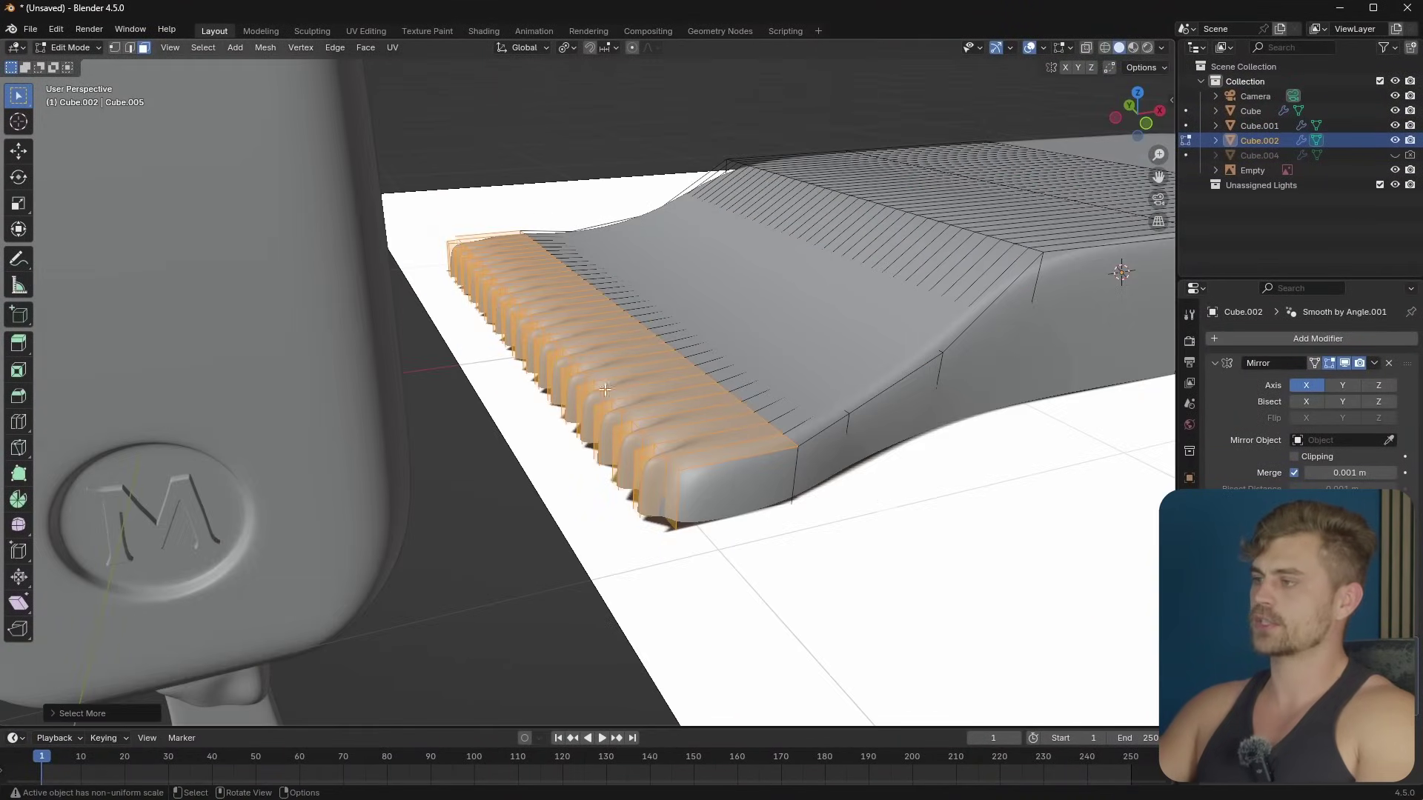
pyautogui.press('s')
pyautogui.press('z')
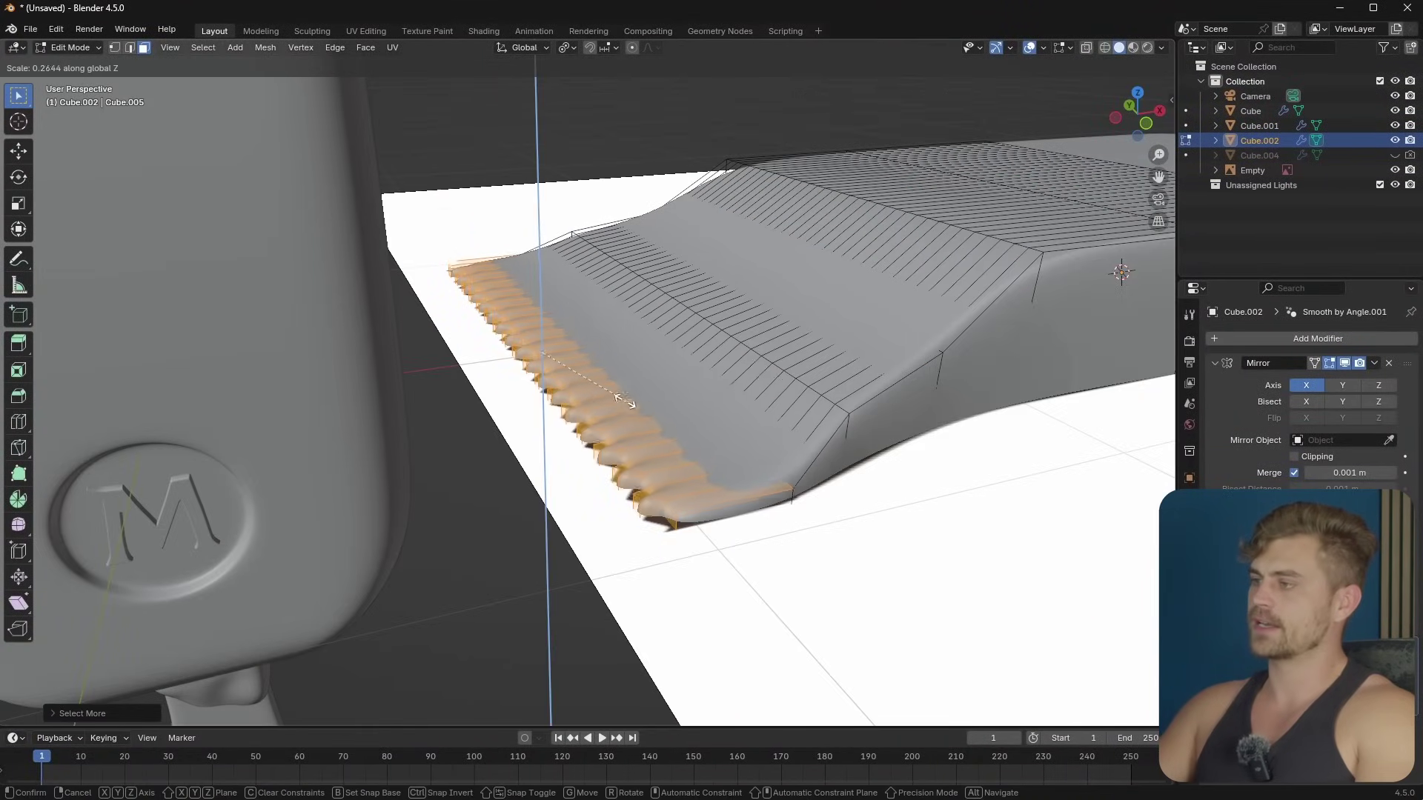
pyautogui.click(608, 390)
pyautogui.scroll(-4, 607, 389)
# Step: Select the tip faces of all teeth by picking one tip, selecting faces of similar area and shrinking the selection
pyautogui.moveTo(608, 389); pyautogui.dragTo(563, 504, button='middle')
pyautogui.scroll(8, 511, 333)
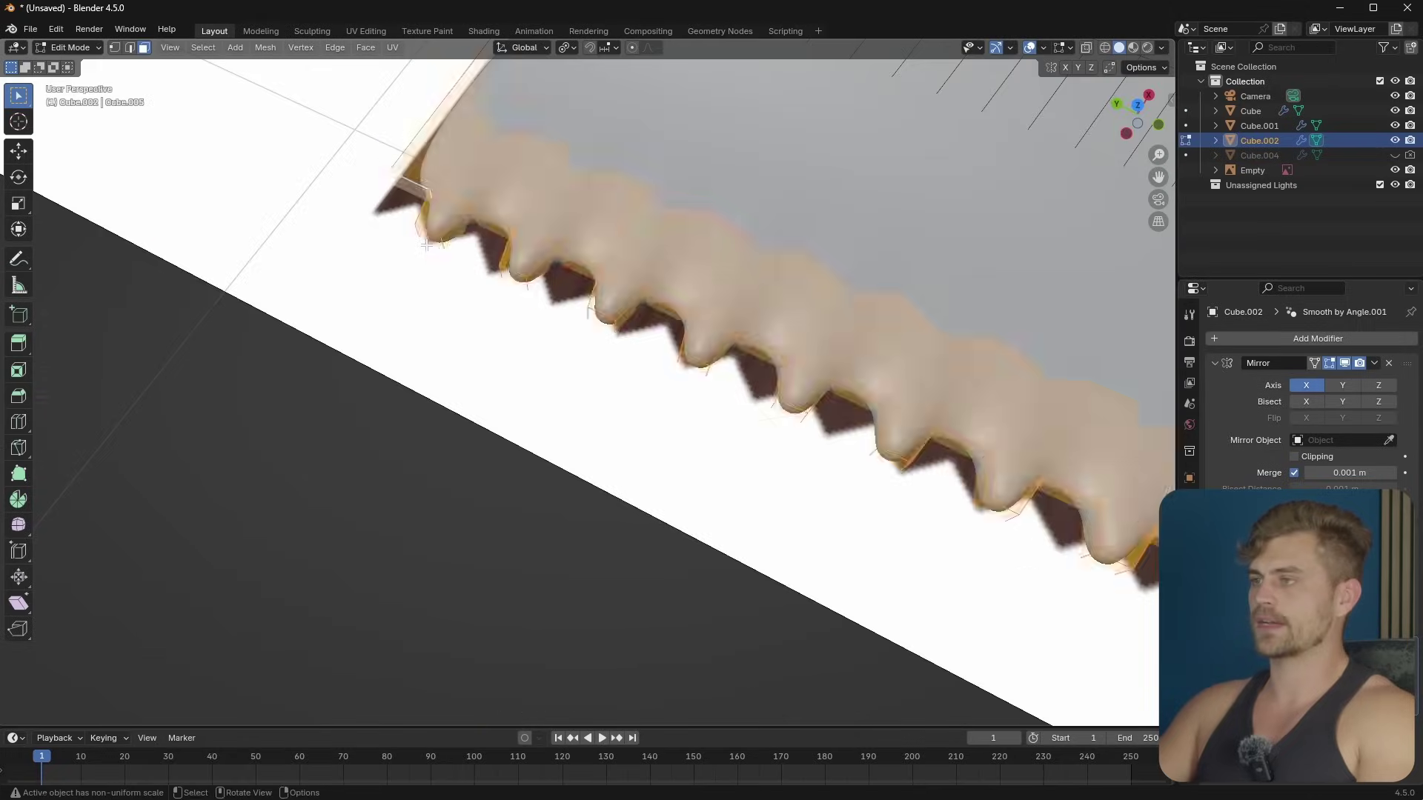
pyautogui.click(431, 241)
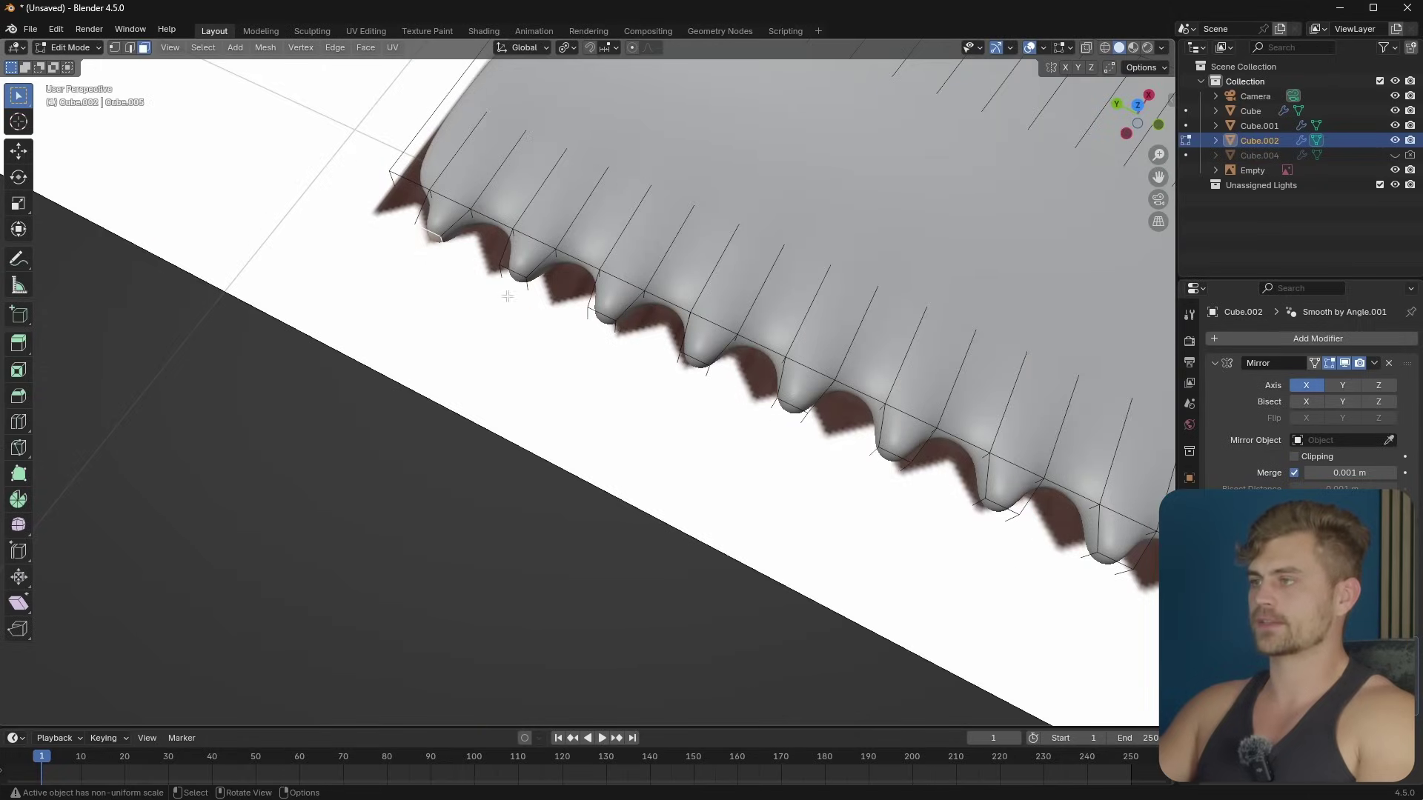
pyautogui.click(204, 48)
pyautogui.moveTo(285, 234)
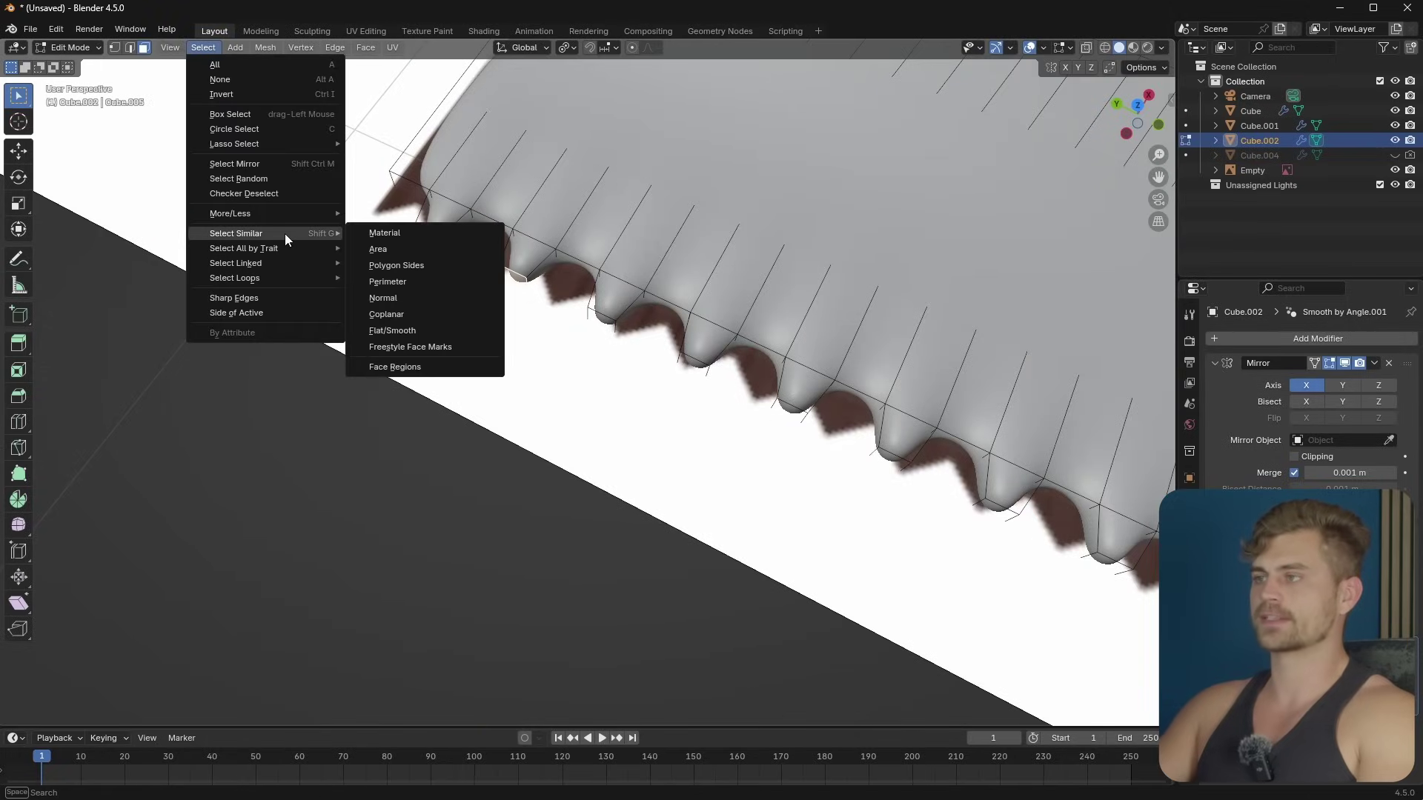
pyautogui.click(415, 251)
pyautogui.press('ctrl+KP_Subtract')
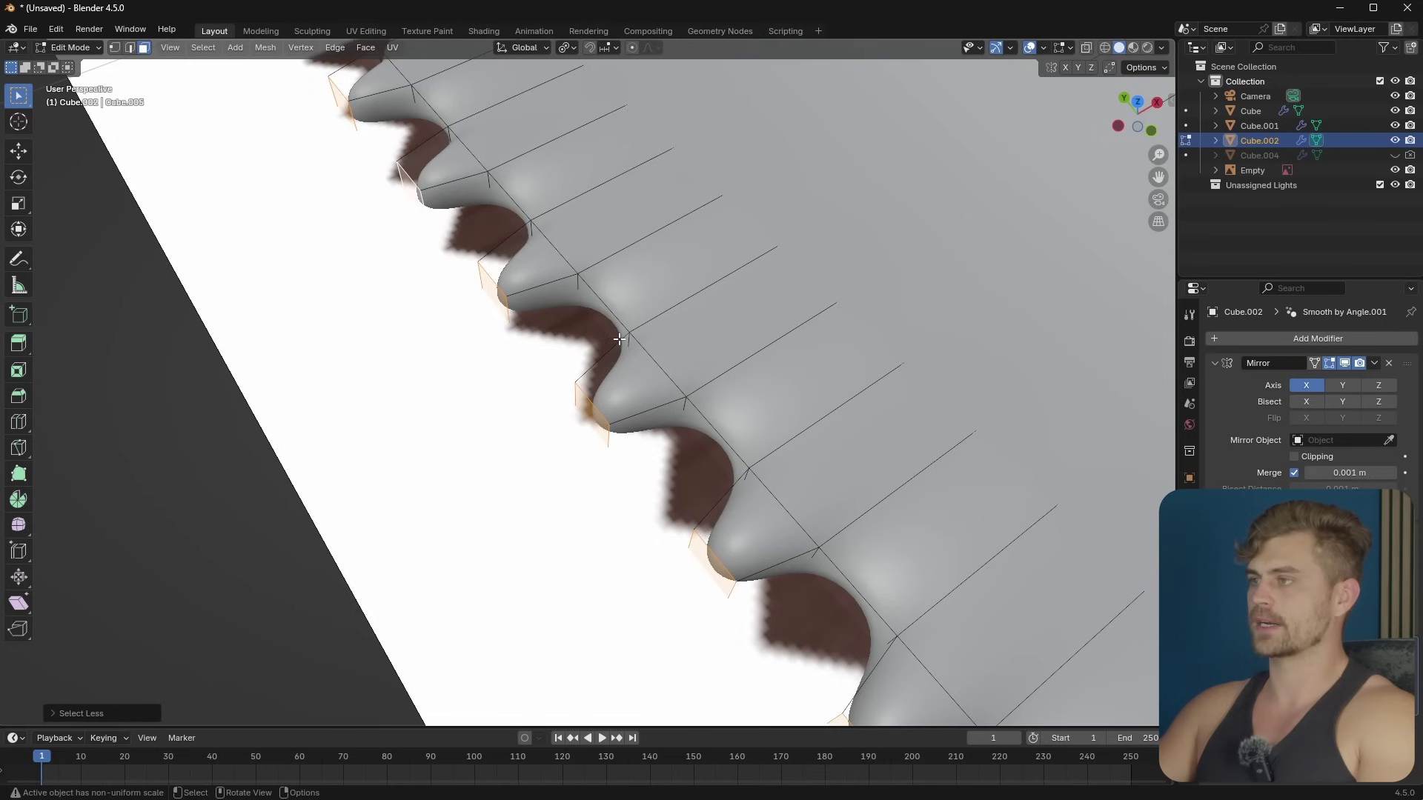
# Step: Scale the selected tooth tips along Y to about 0.88 to make the teeth more pointed
pyautogui.scroll(-7, 650, 324)
pyautogui.moveTo(651, 325); pyautogui.dragTo(642, 273, button='middle')
pyautogui.scroll(1, 782, 446)
pyautogui.keyDown('shift'); pyautogui.moveTo(782, 445); pyautogui.dragTo(702, 430, button='middle'); pyautogui.keyUp('shift')
pyautogui.press('s')
pyautogui.press('y')
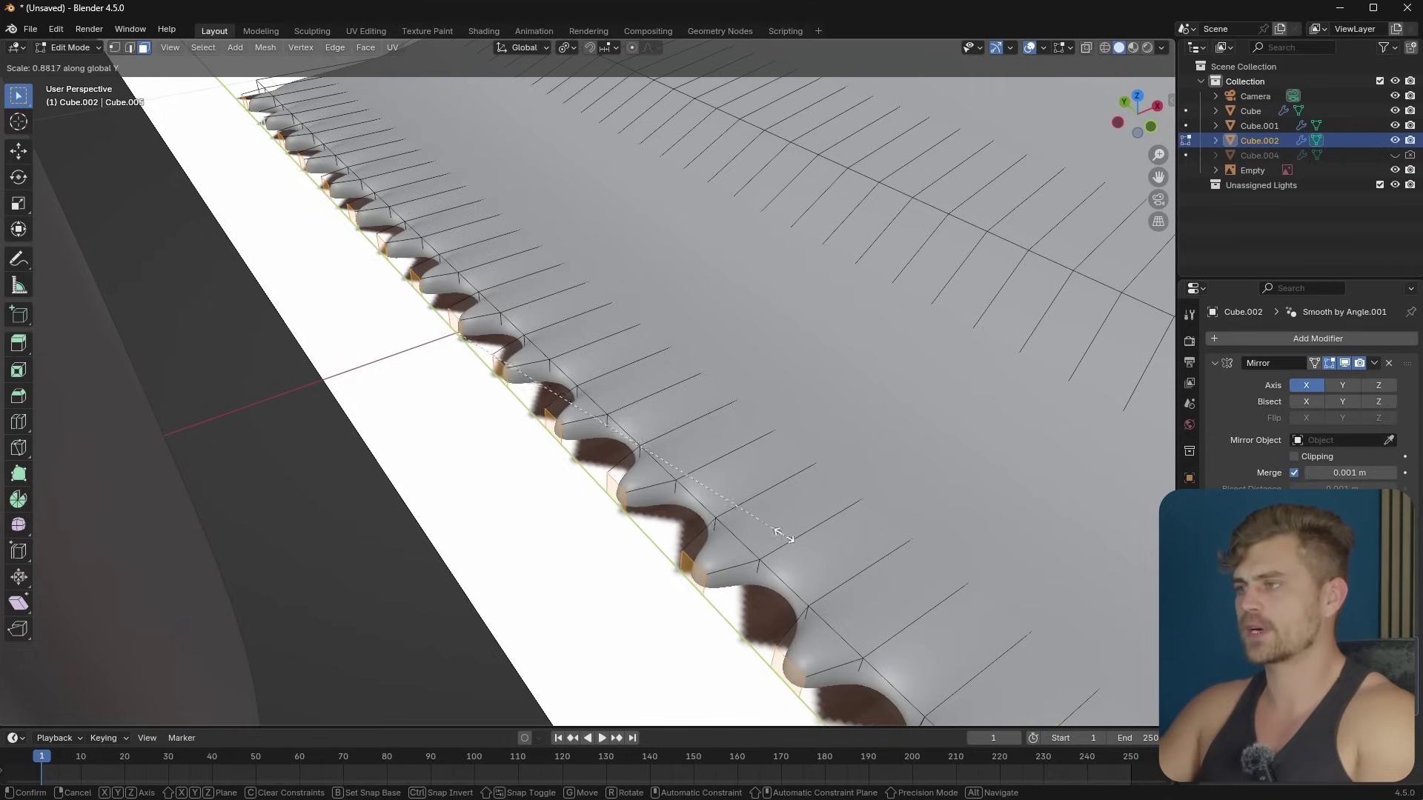
pyautogui.click(787, 537)
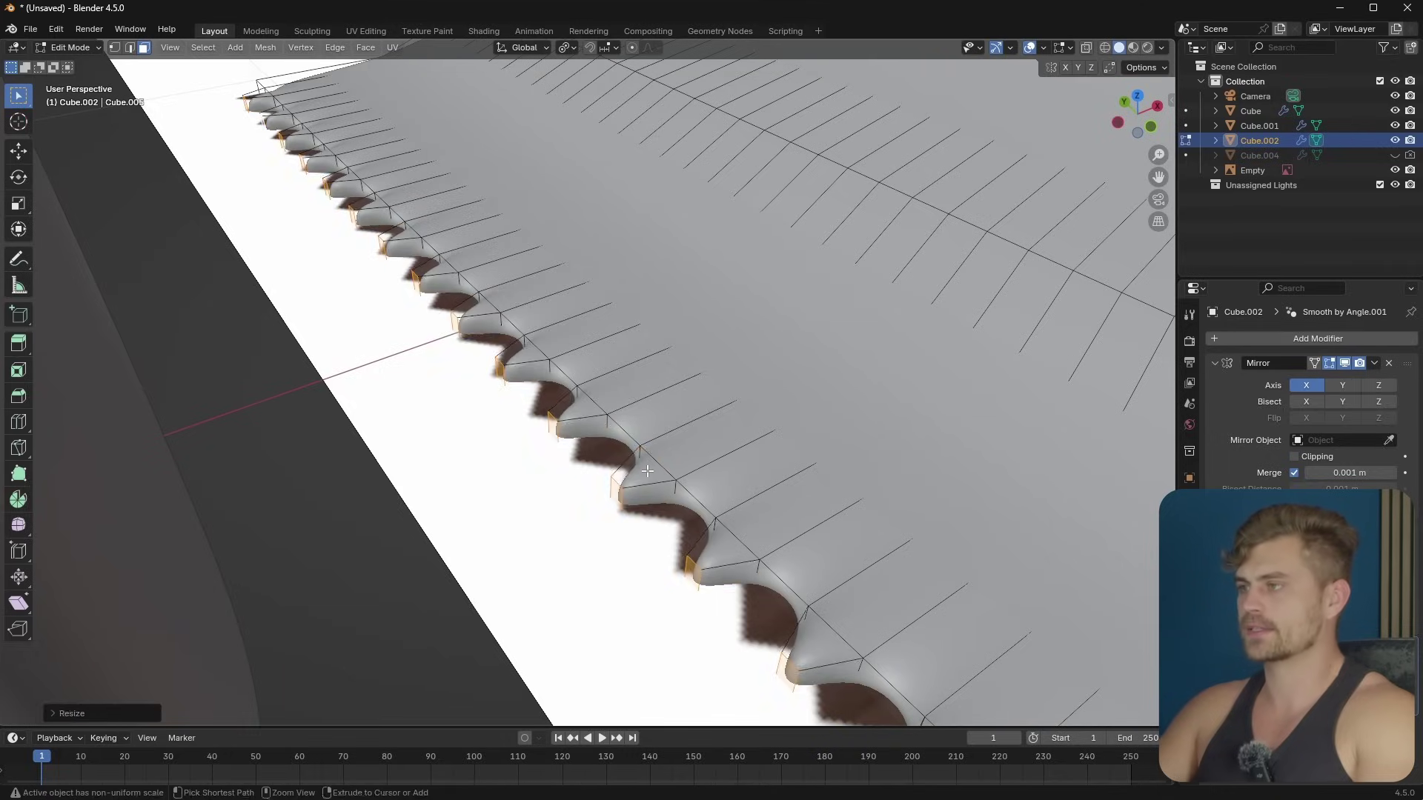
# Step: Grow the selection to the full teeth, scale them along Z to about 0.34, and return to Object Mode
pyautogui.press('ctrl+KP_Add')
pyautogui.press('s')
pyautogui.press('z')
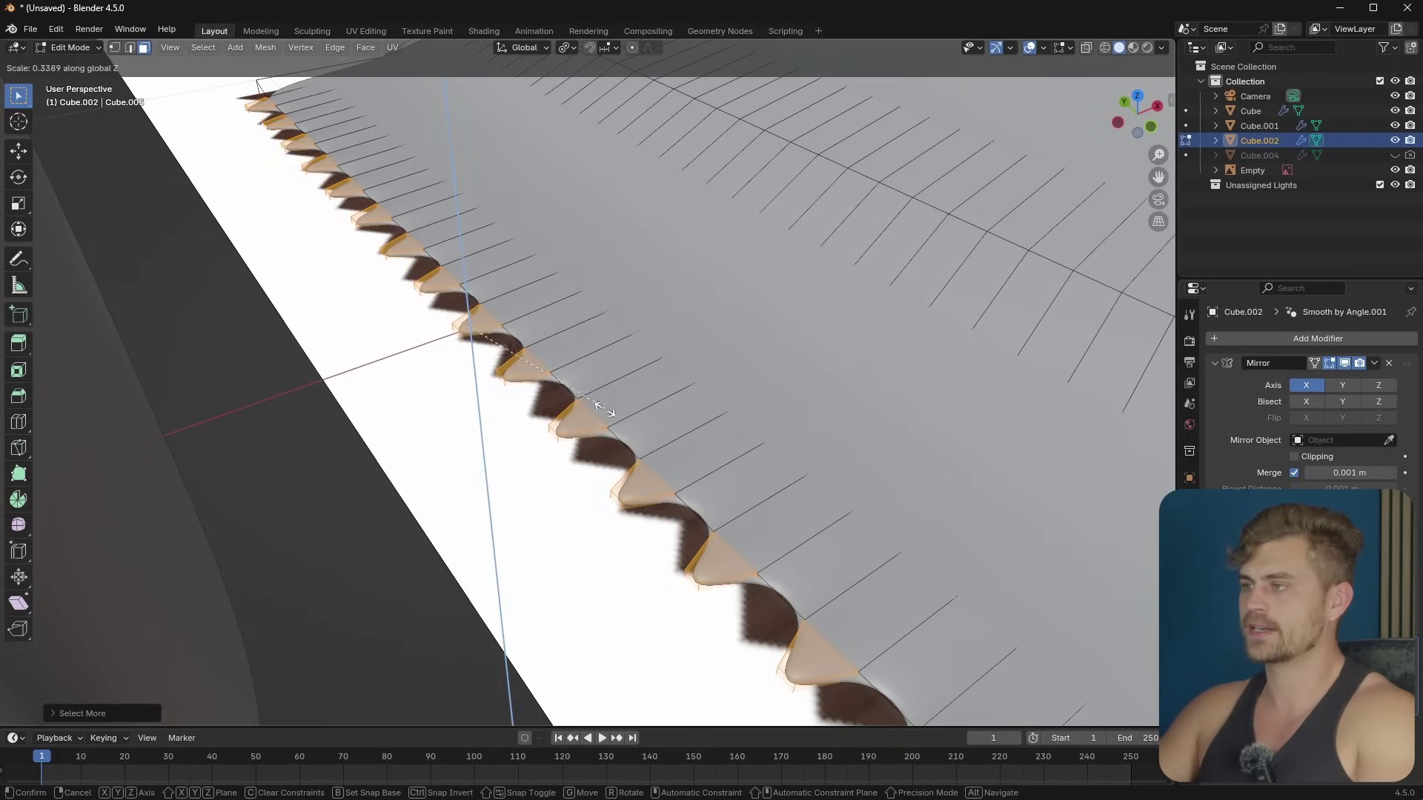
pyautogui.click(596, 404)
pyautogui.press('Tab')
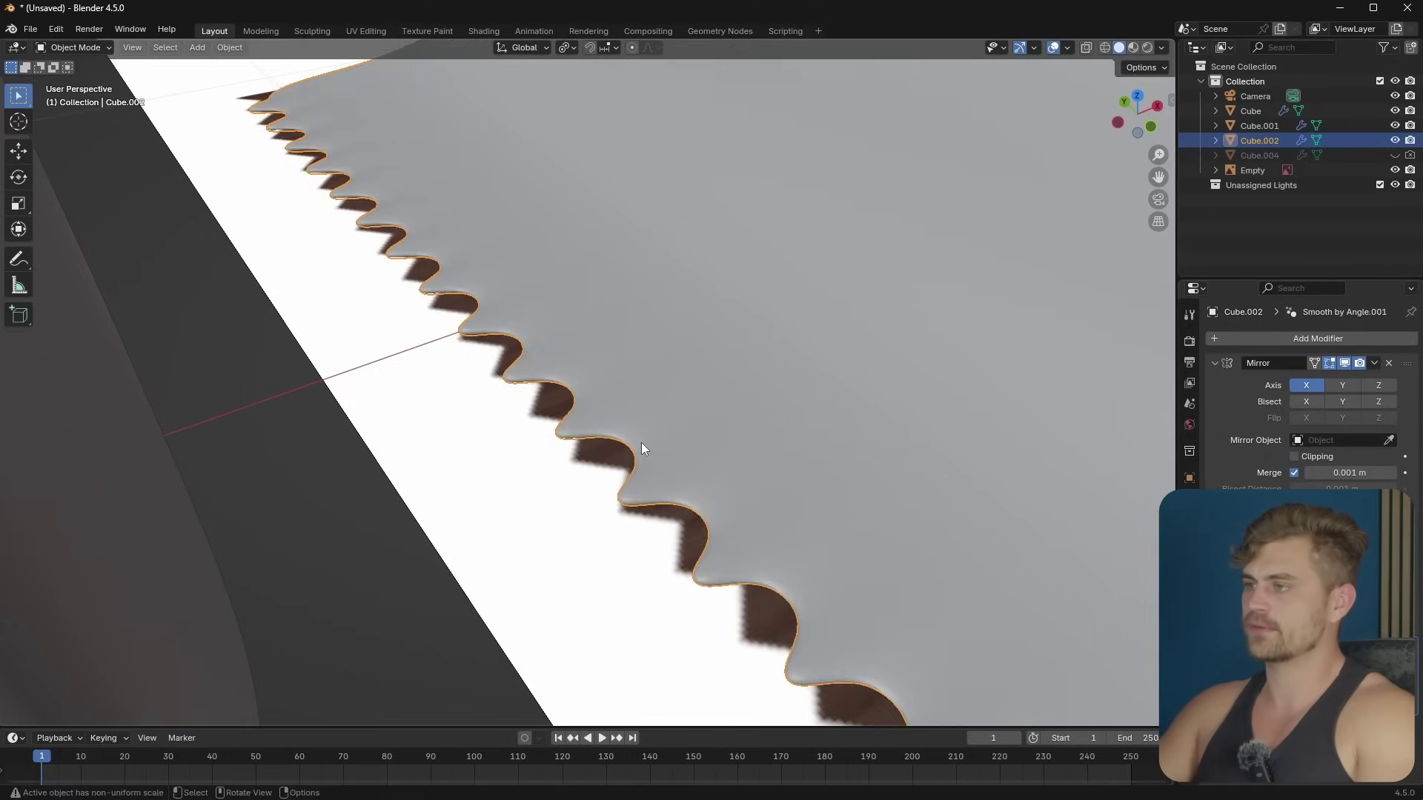
# Step: View the wrapper from the top, enlarge the timeline area and turn it into a Shader Editor
pyautogui.moveTo(642, 442); pyautogui.dragTo(620, 527, button='middle')
pyautogui.press('KP_7')
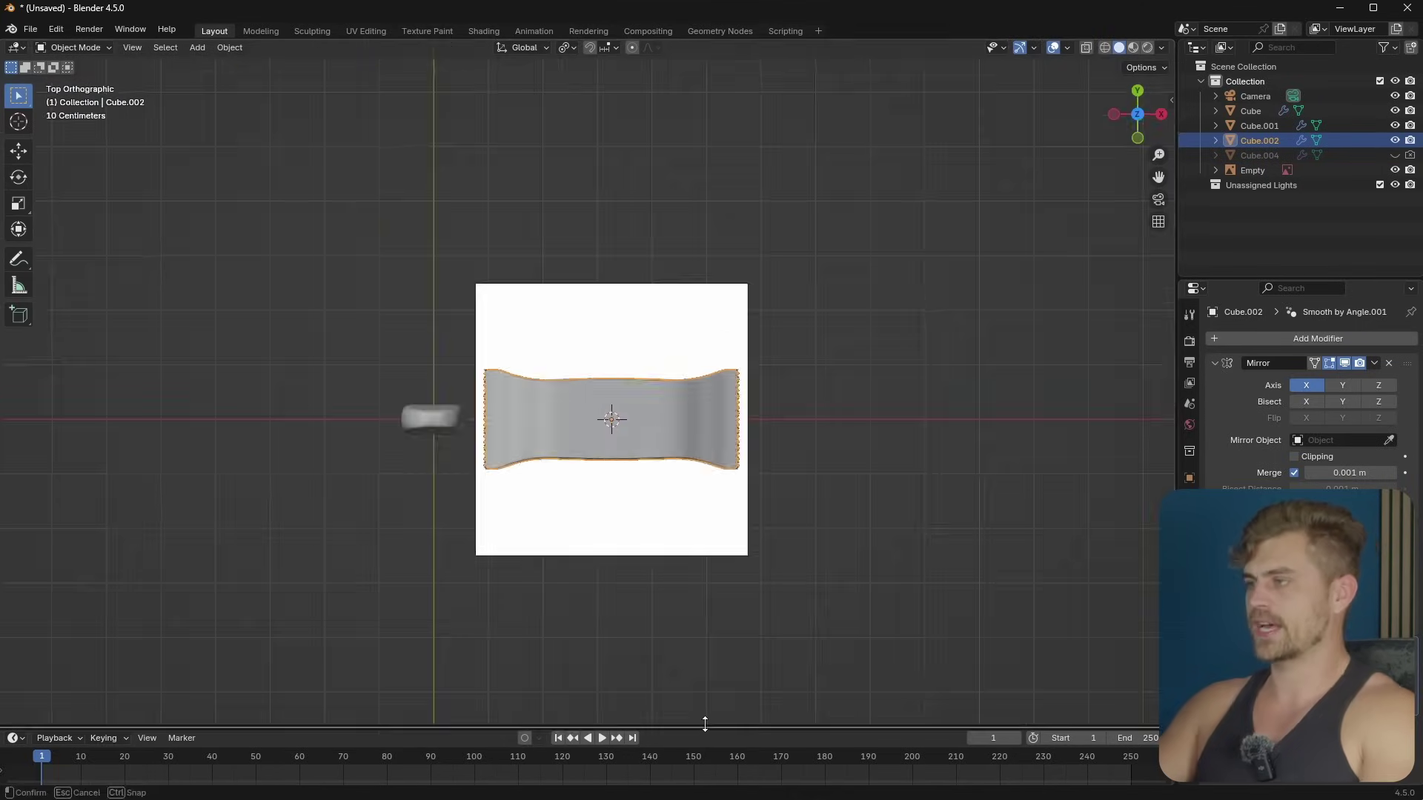
pyautogui.moveTo(197, 729); pyautogui.dragTo(197, 455)
pyautogui.click(12, 469)
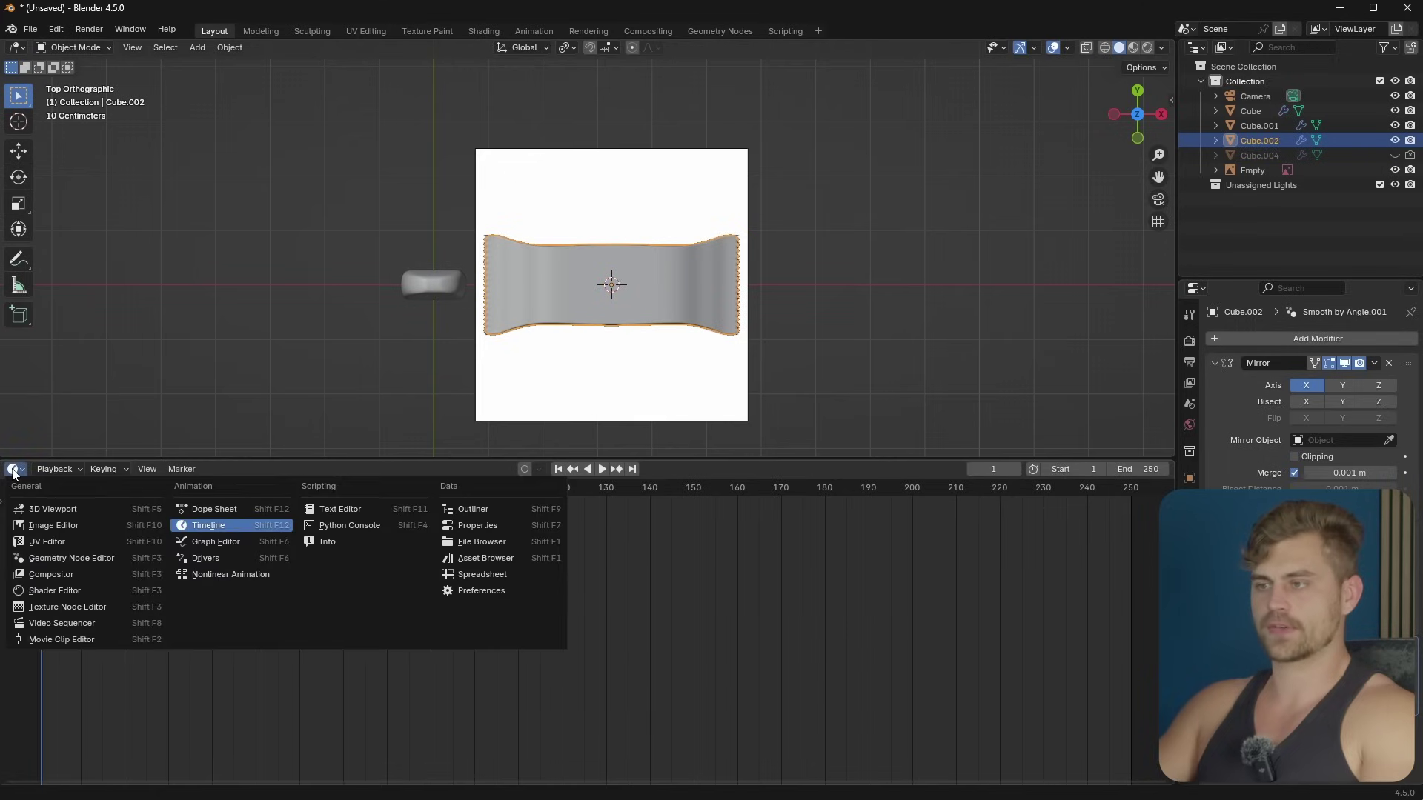
pyautogui.click(73, 590)
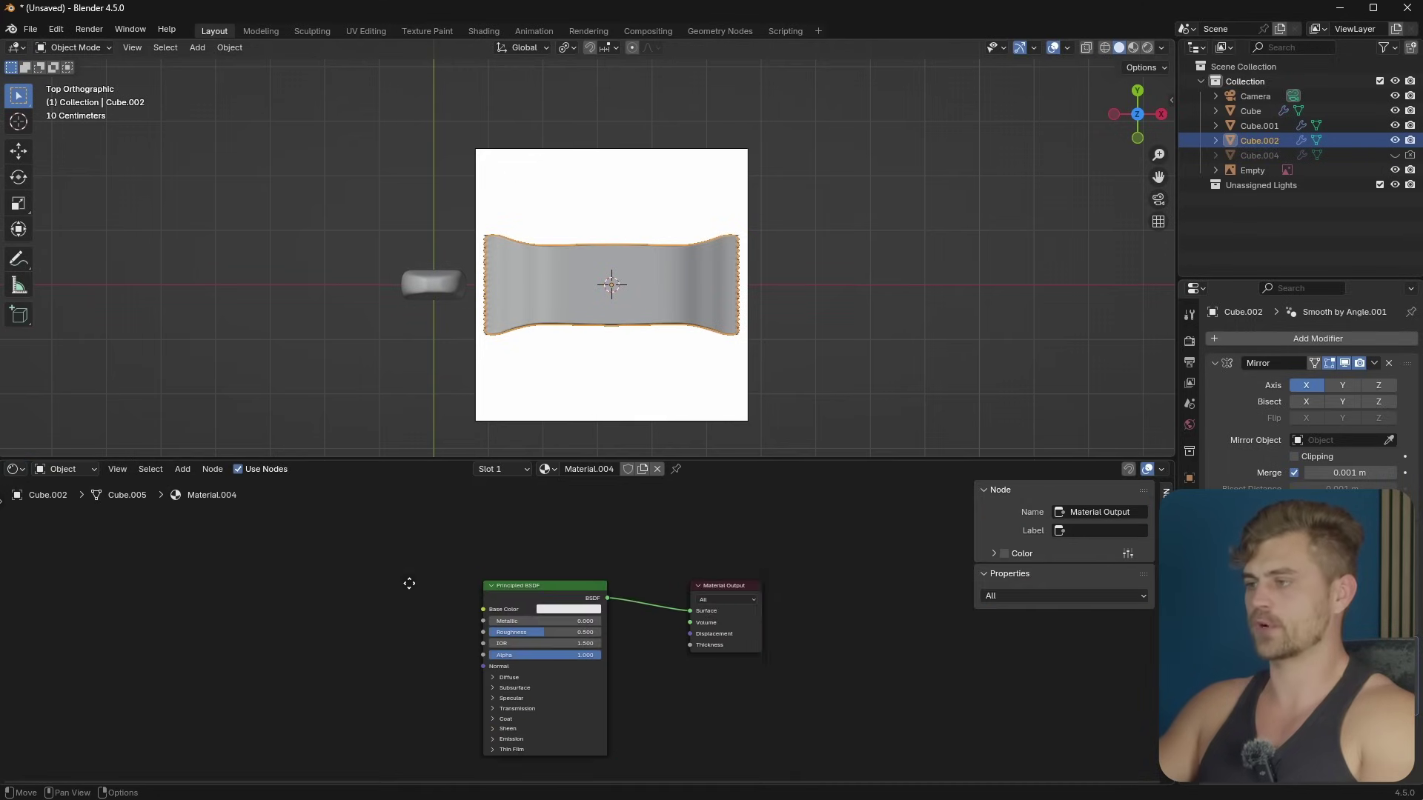
# Step: Add an Image Texture with Mapping and Texture Coordinate nodes to the Principled BSDF's base color and load Magnum Wrapping.png
pyautogui.moveTo(409, 583); pyautogui.dragTo(565, 552, button='middle')
pyautogui.click(708, 569)
pyautogui.hotkey('ctrl', 't')
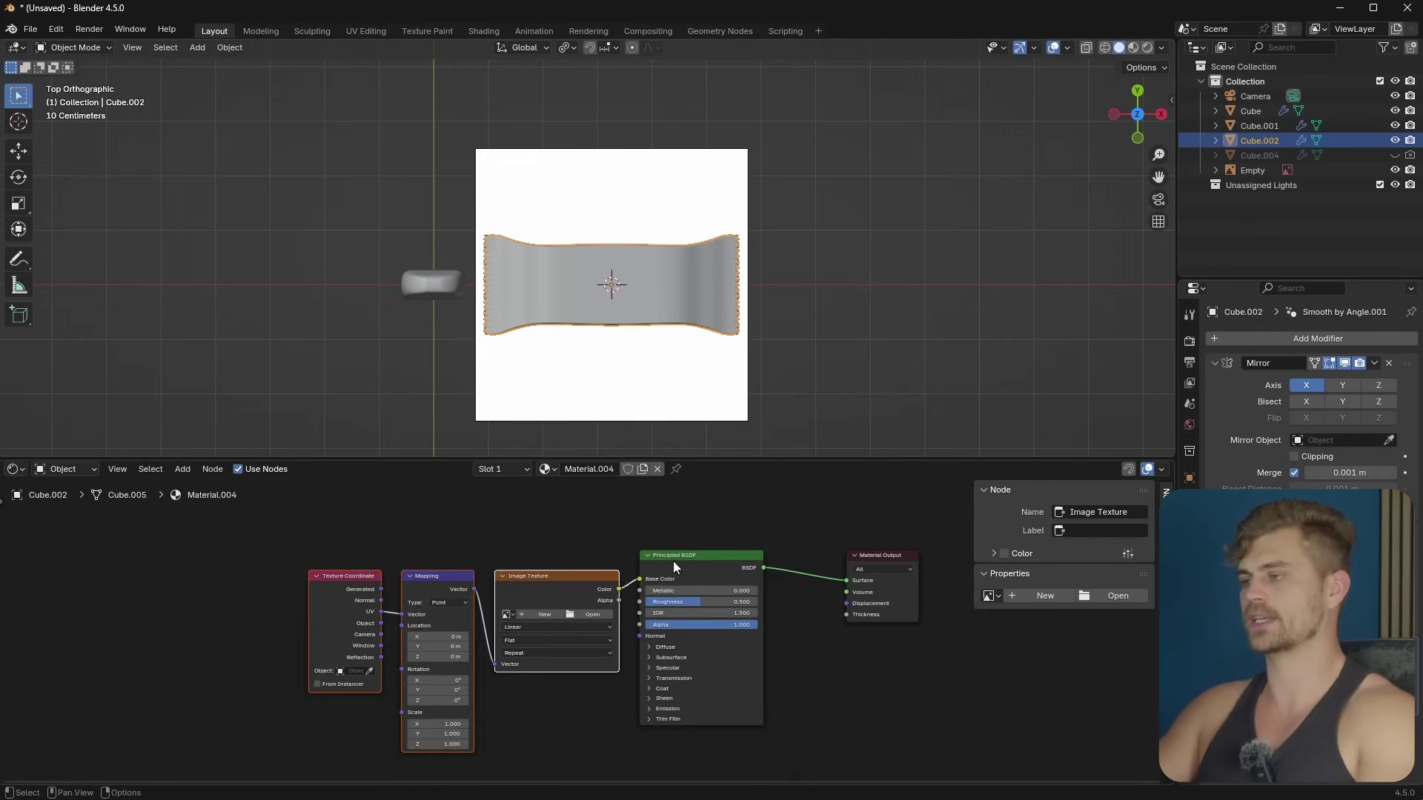
pyautogui.press('g')
pyautogui.click(20, 559)
pyautogui.scroll(5, 375, 547)
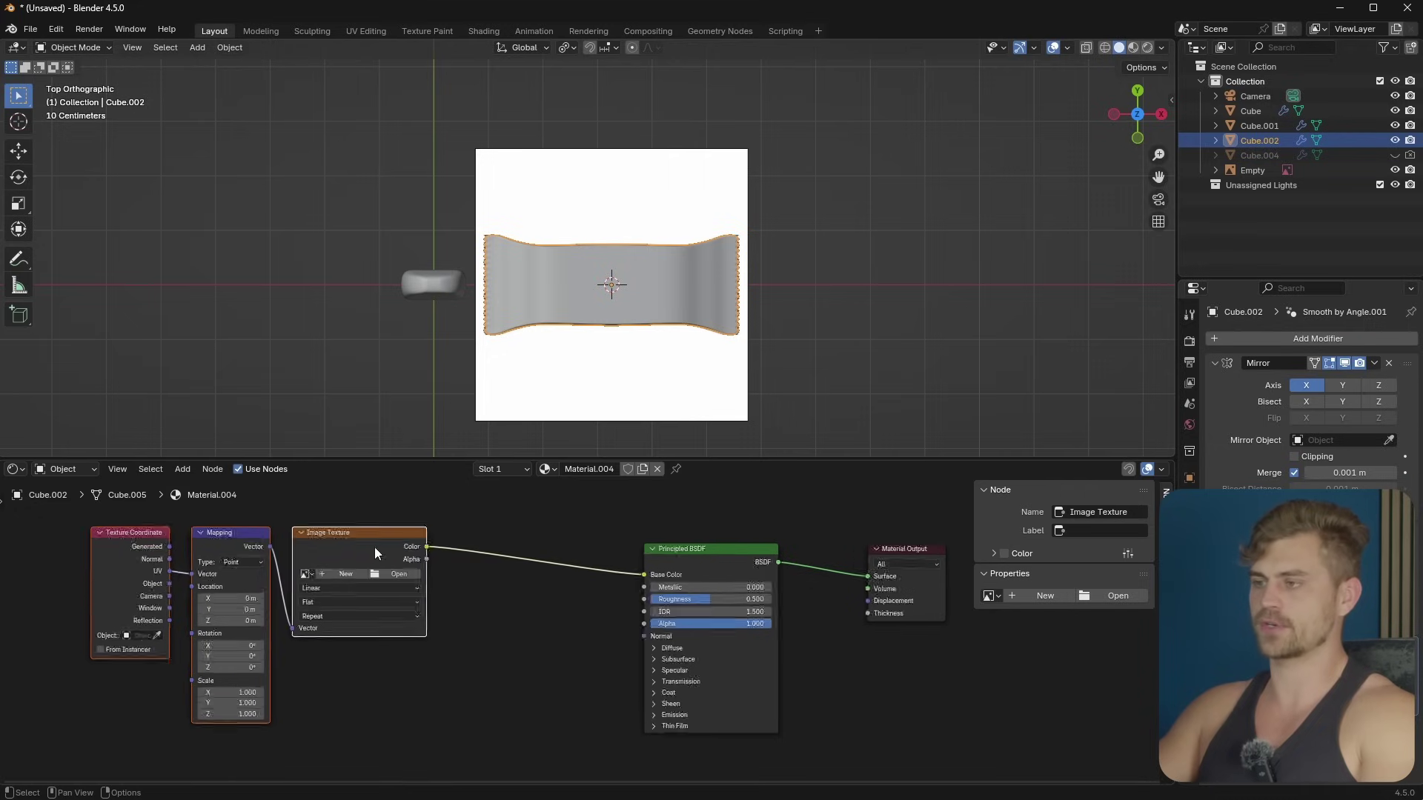
pyautogui.moveTo(403, 541); pyautogui.dragTo(446, 557, button='middle')
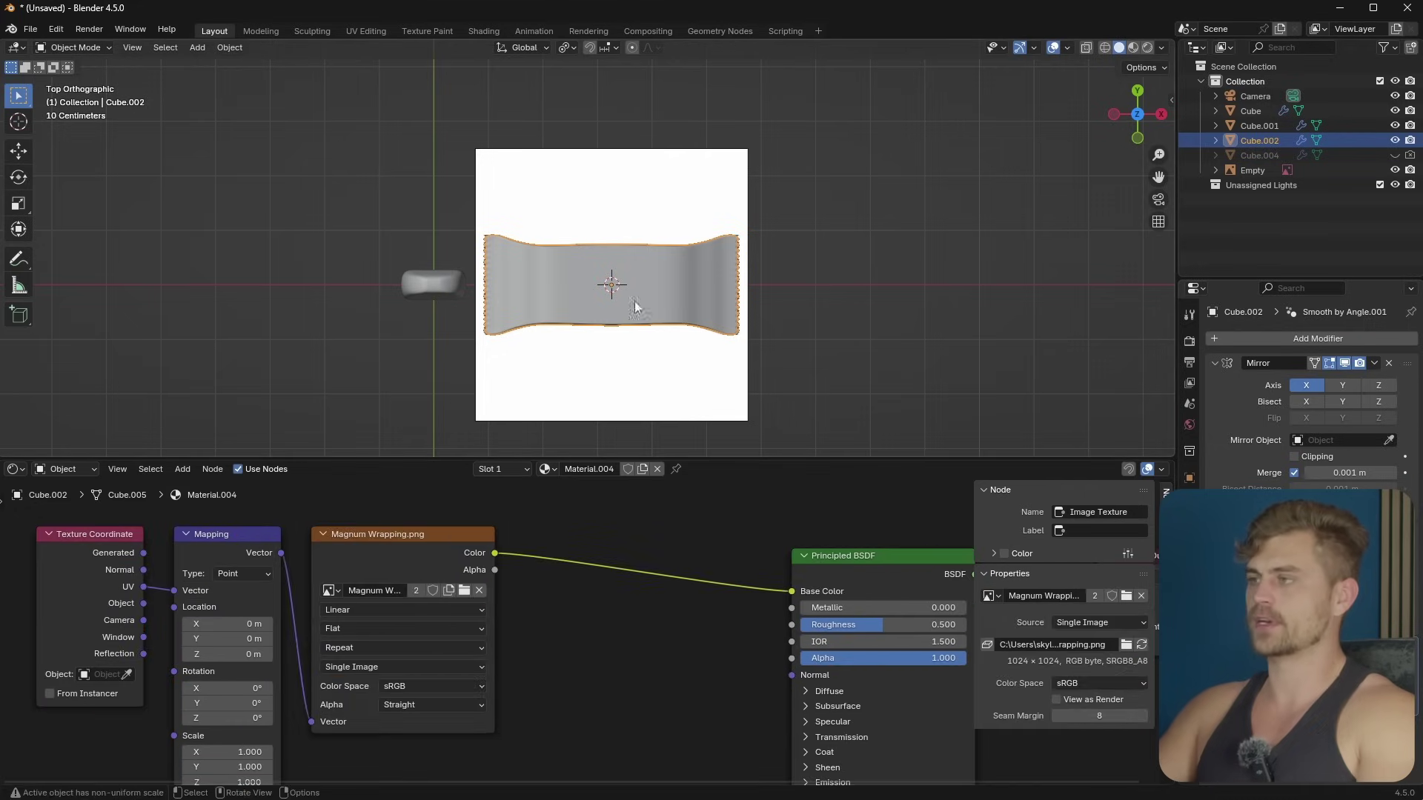
# Step: Scale the whole wrapper object down along Z to make it thinner
pyautogui.moveTo(635, 307); pyautogui.dragTo(585, 205, button='middle')
pyautogui.moveTo(599, 302); pyautogui.dragTo(856, 319, button='middle')
pyautogui.press('s')
pyautogui.press('z')
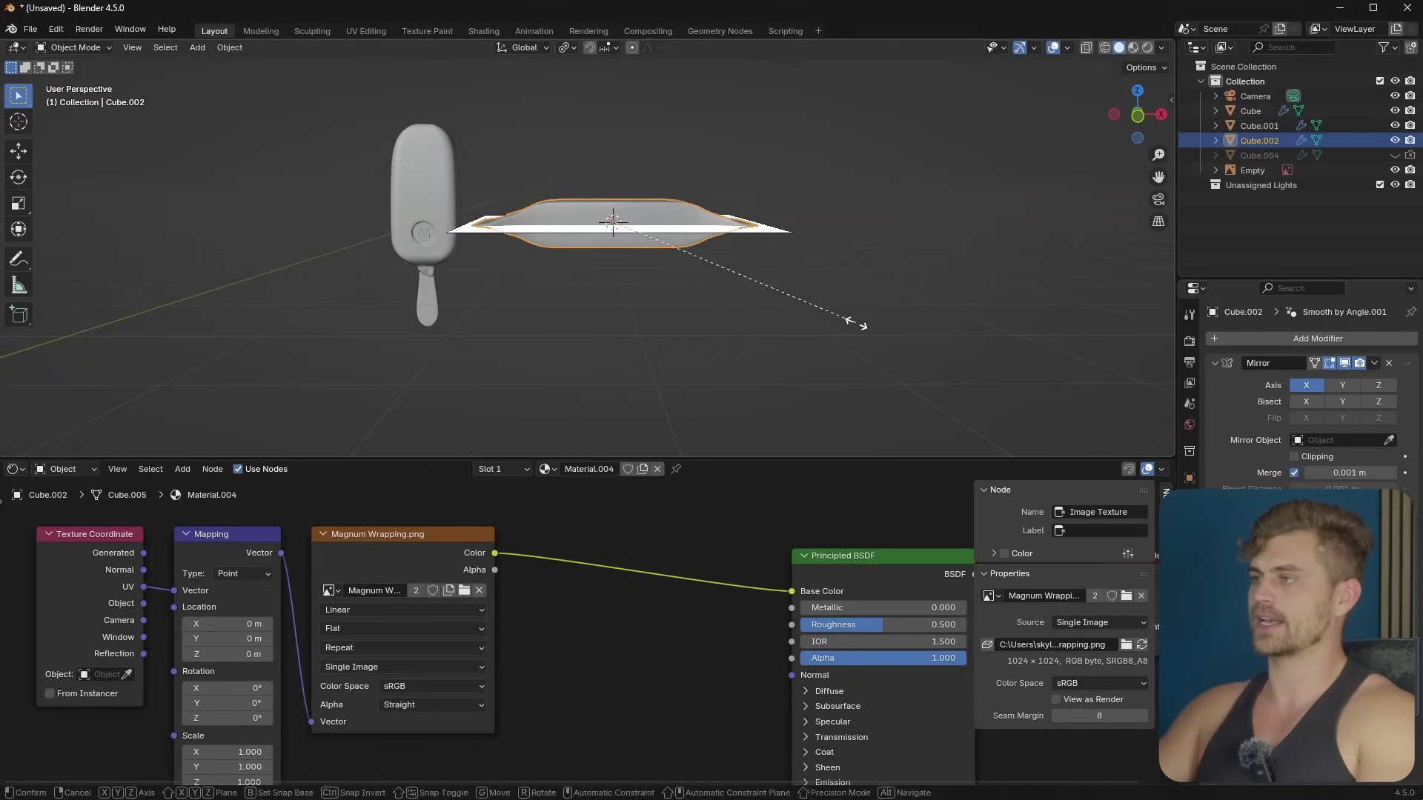
pyautogui.click(796, 292)
# Step: Return to the top view and apply the wrapper's Mirror modifier in Object Mode
pyautogui.moveTo(738, 261); pyautogui.dragTo(733, 409, button='middle')
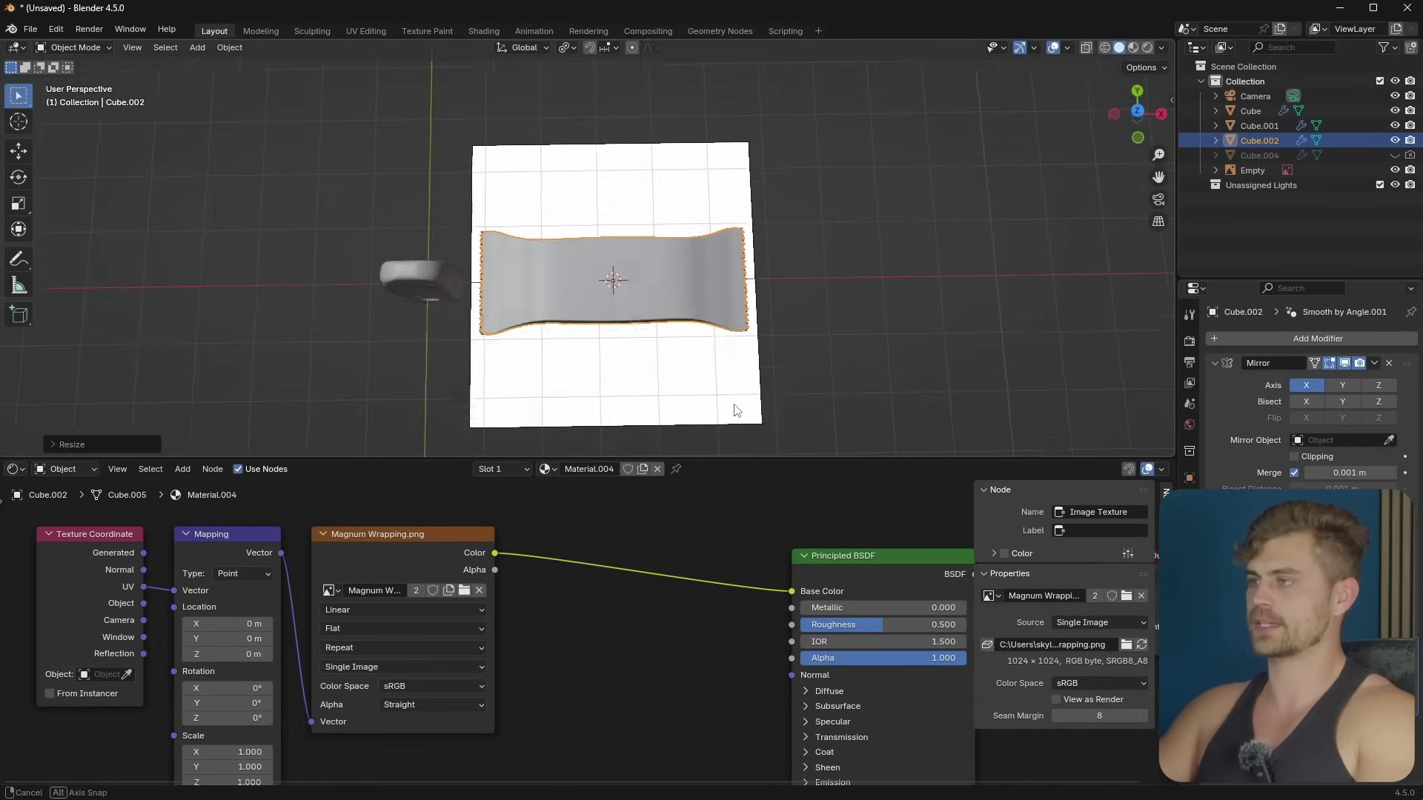
pyautogui.scroll(3, 684, 343)
pyautogui.moveTo(684, 343); pyautogui.dragTo(616, 345, button='middle')
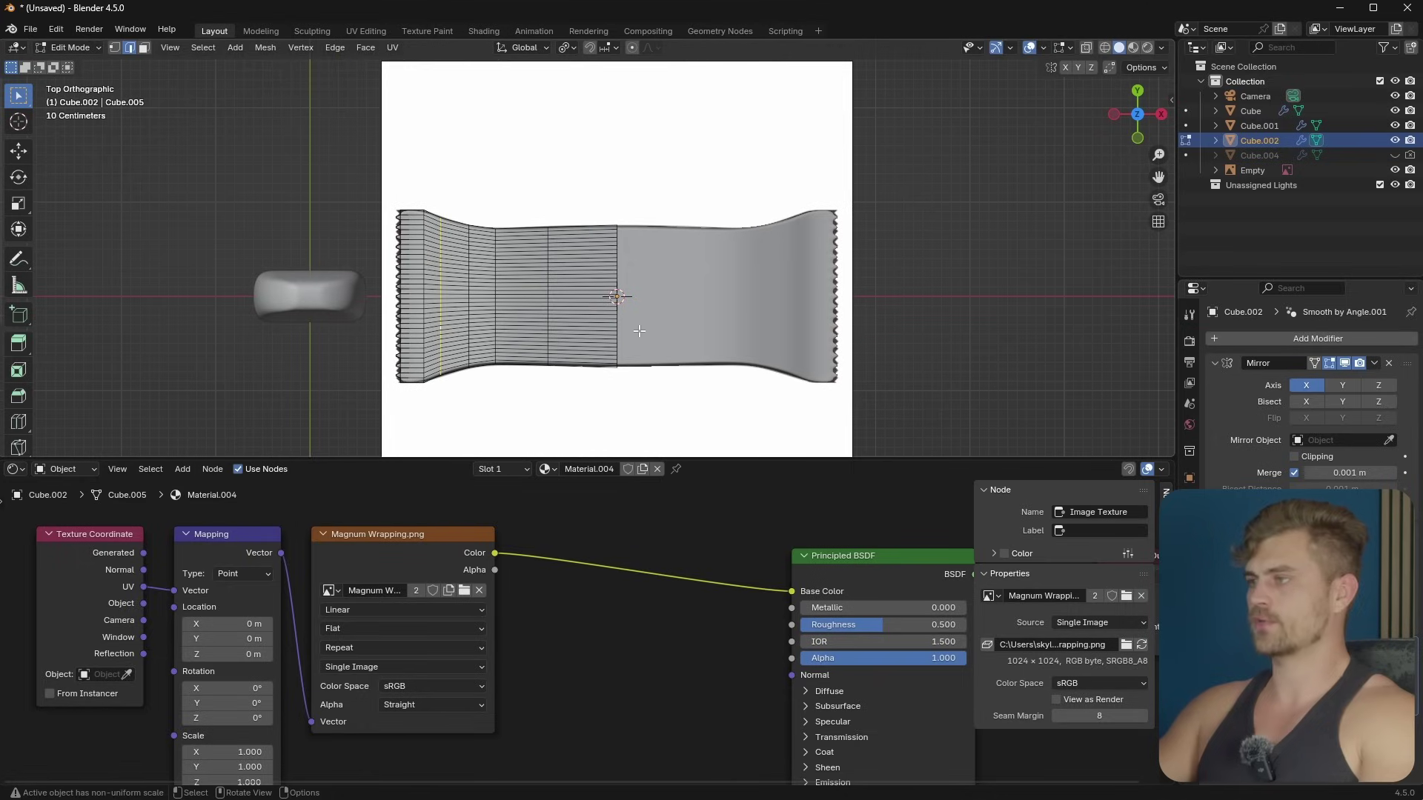
pyautogui.press('Tab')
pyautogui.hotkey('ctrl', 'a')
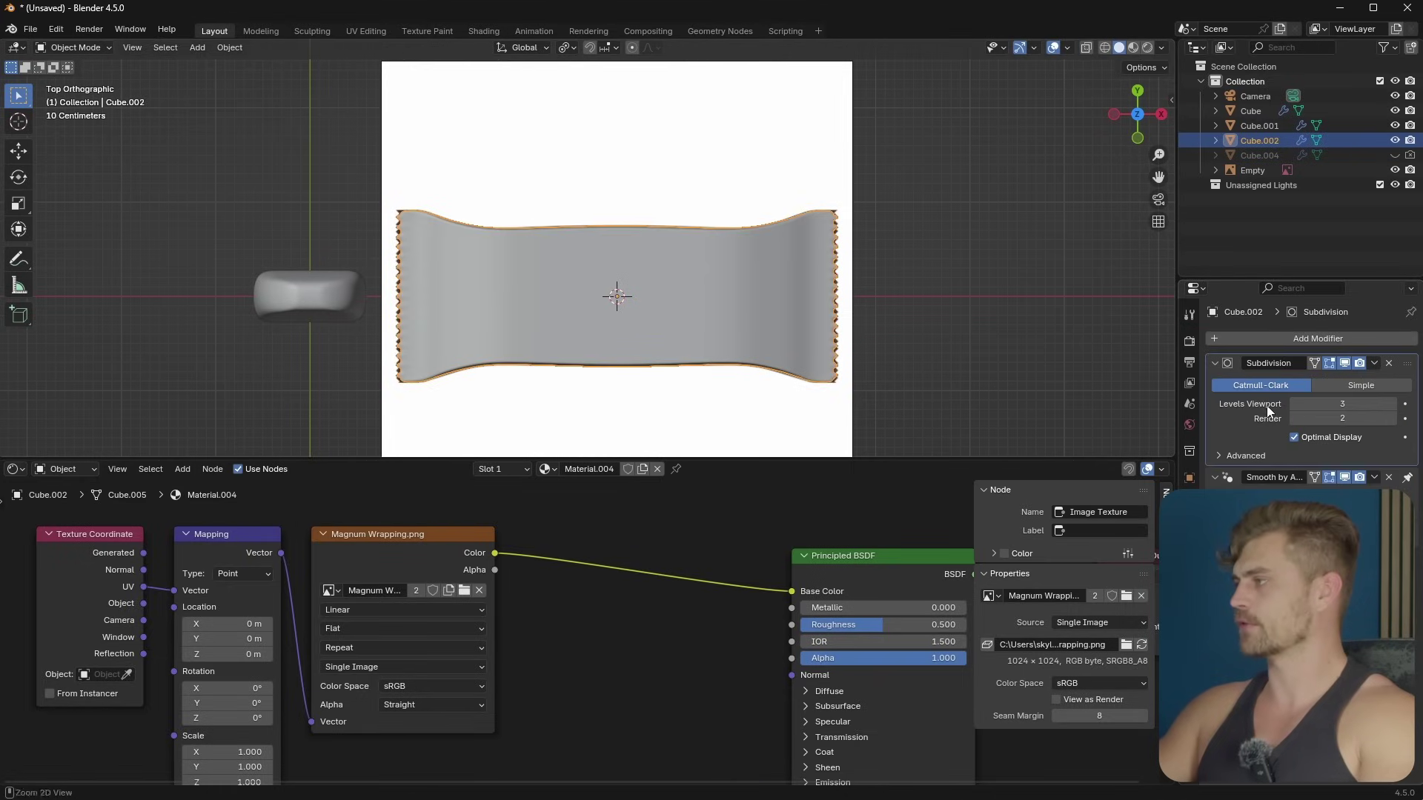
# Step: Select the wrapper's whole mesh in Edit Mode and unwrap it with Project from View from the top
pyautogui.press('Tab')
pyautogui.press('a')
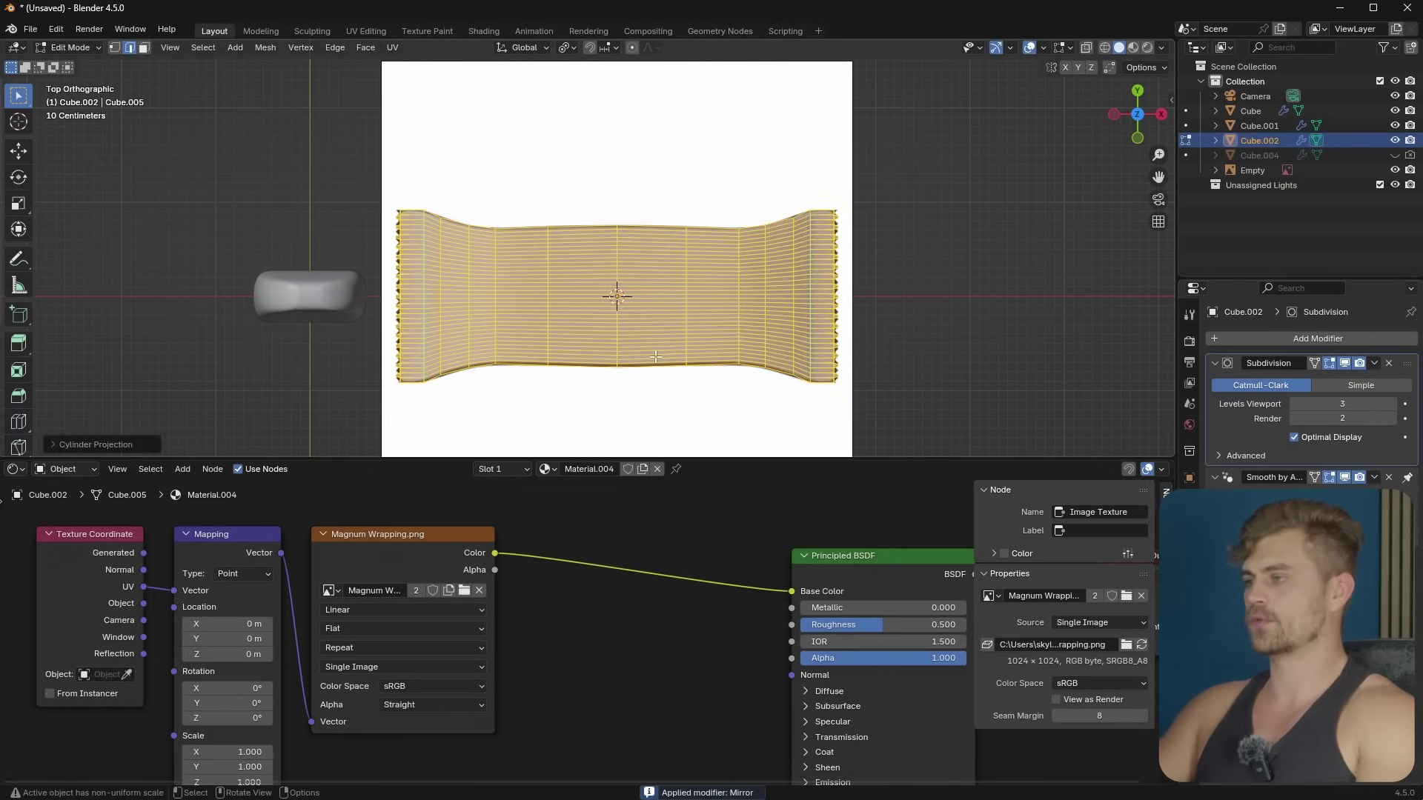
pyautogui.press('u')
pyautogui.click(638, 504)
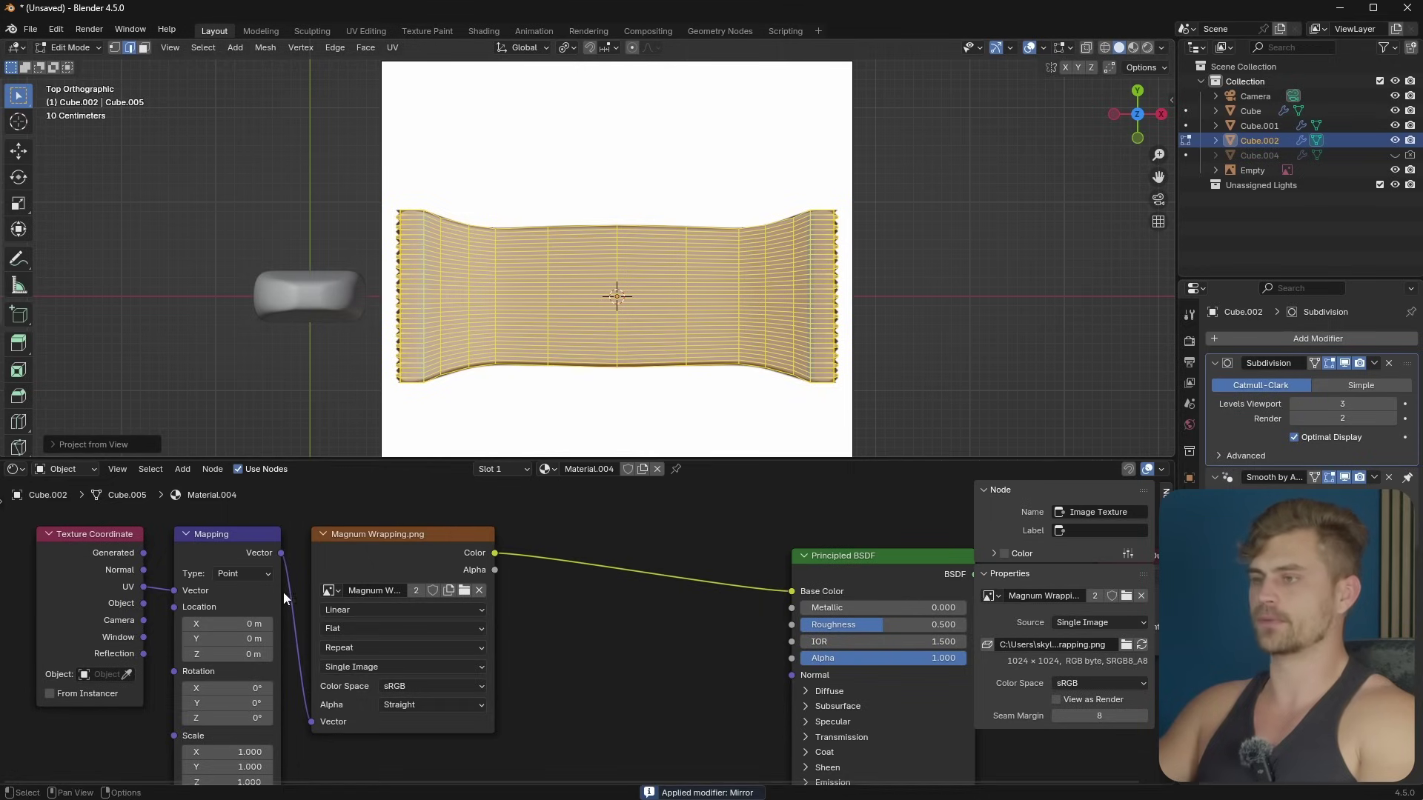
# Step: Replace the Shader Editor with the UV Editor and switch the viewport to Material Preview shading
pyautogui.click(15, 469)
pyautogui.click(72, 548)
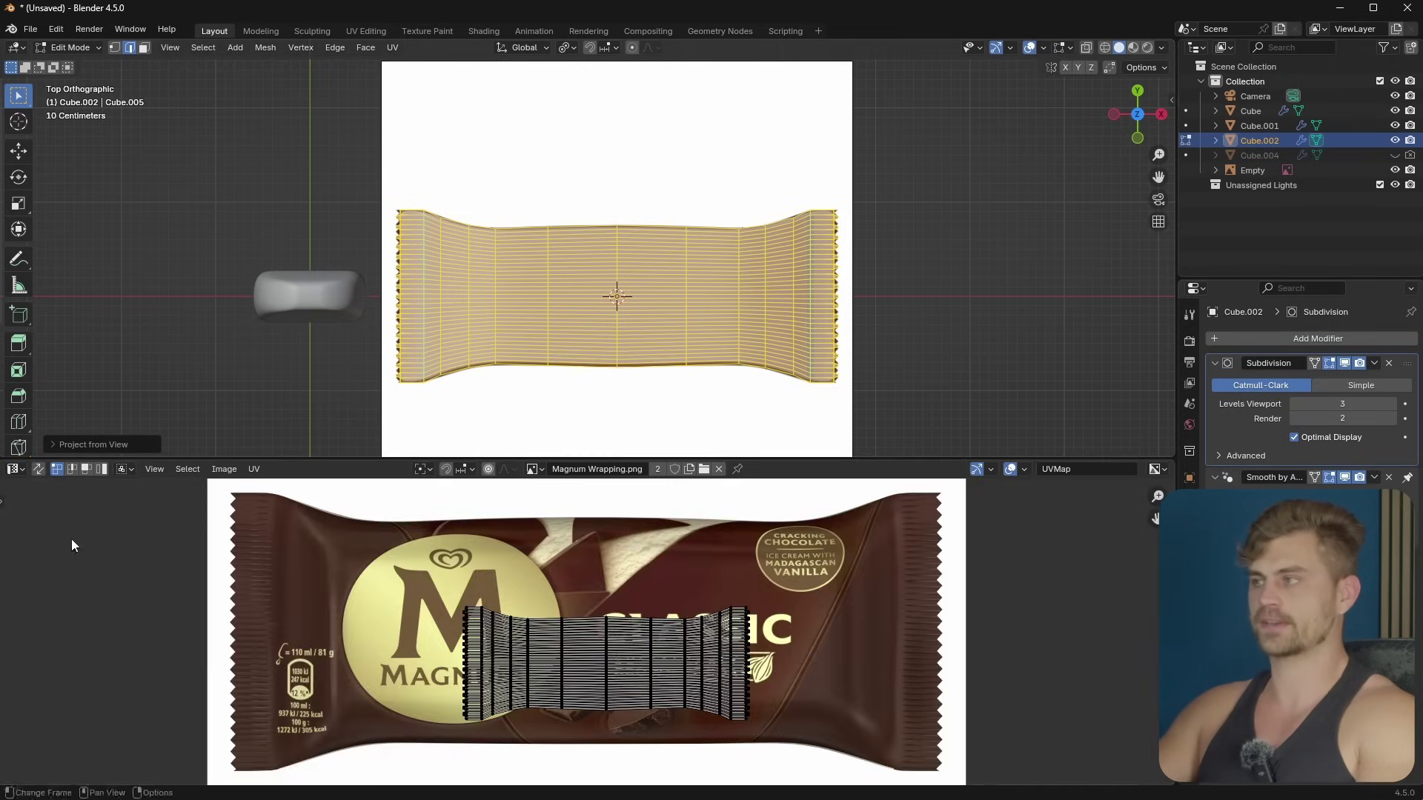
pyautogui.click(1134, 48)
pyautogui.scroll(2, 737, 342)
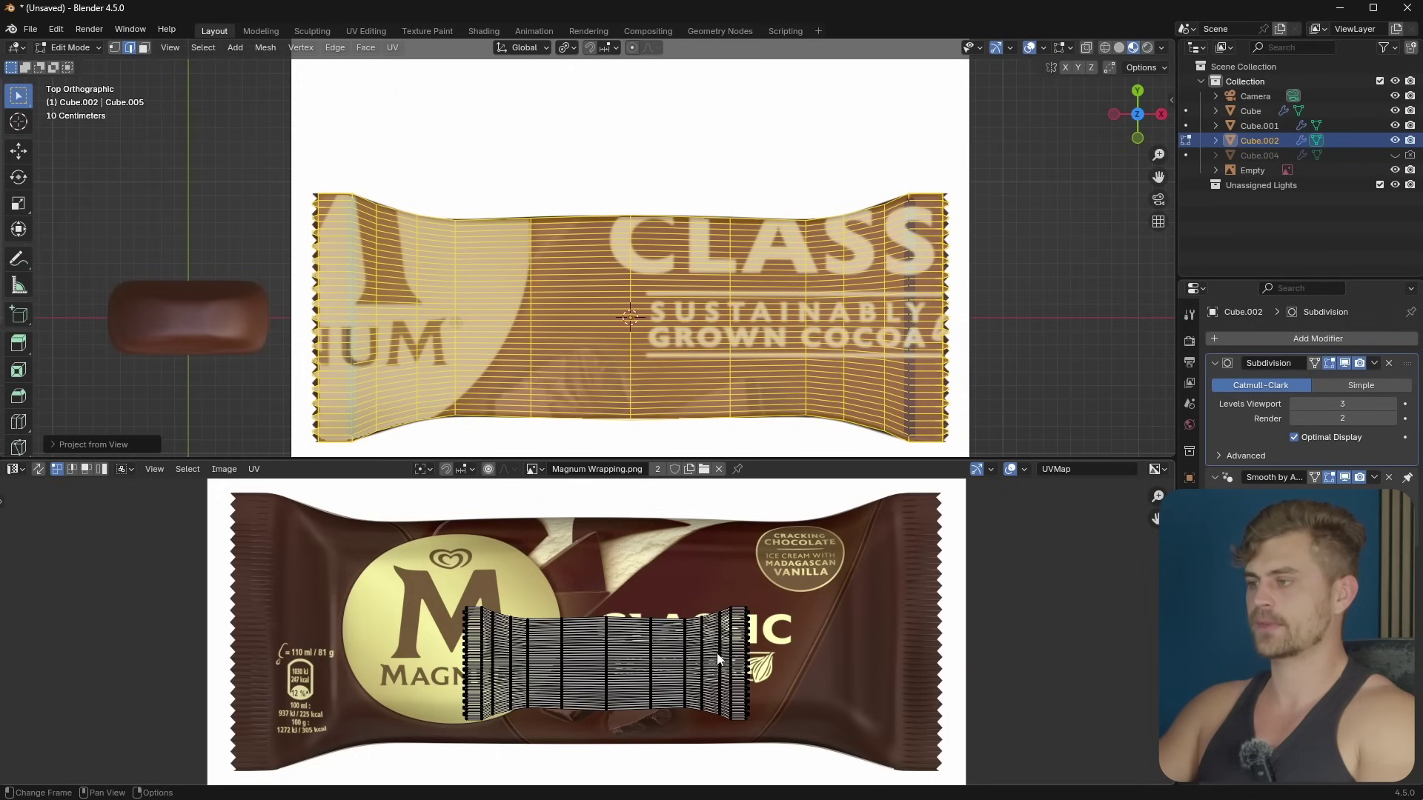
# Step: Scale up and move all the wrapper's UVs so they line up with the wrapper outline in Magnum Wrapping.png
pyautogui.press('a')
pyautogui.press('s')
pyautogui.click(1051, 660)
pyautogui.press('g')
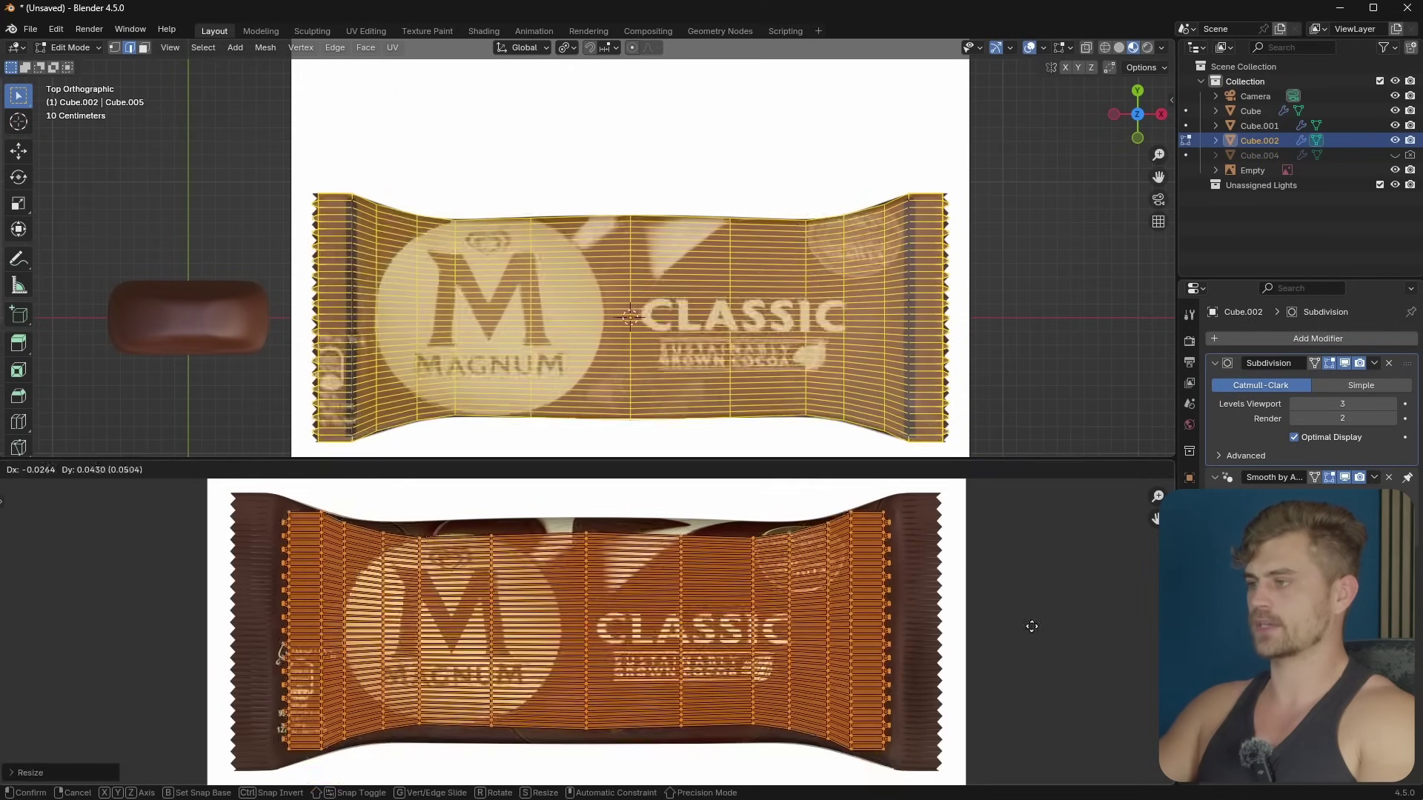
pyautogui.click(1030, 623)
pyautogui.press('s')
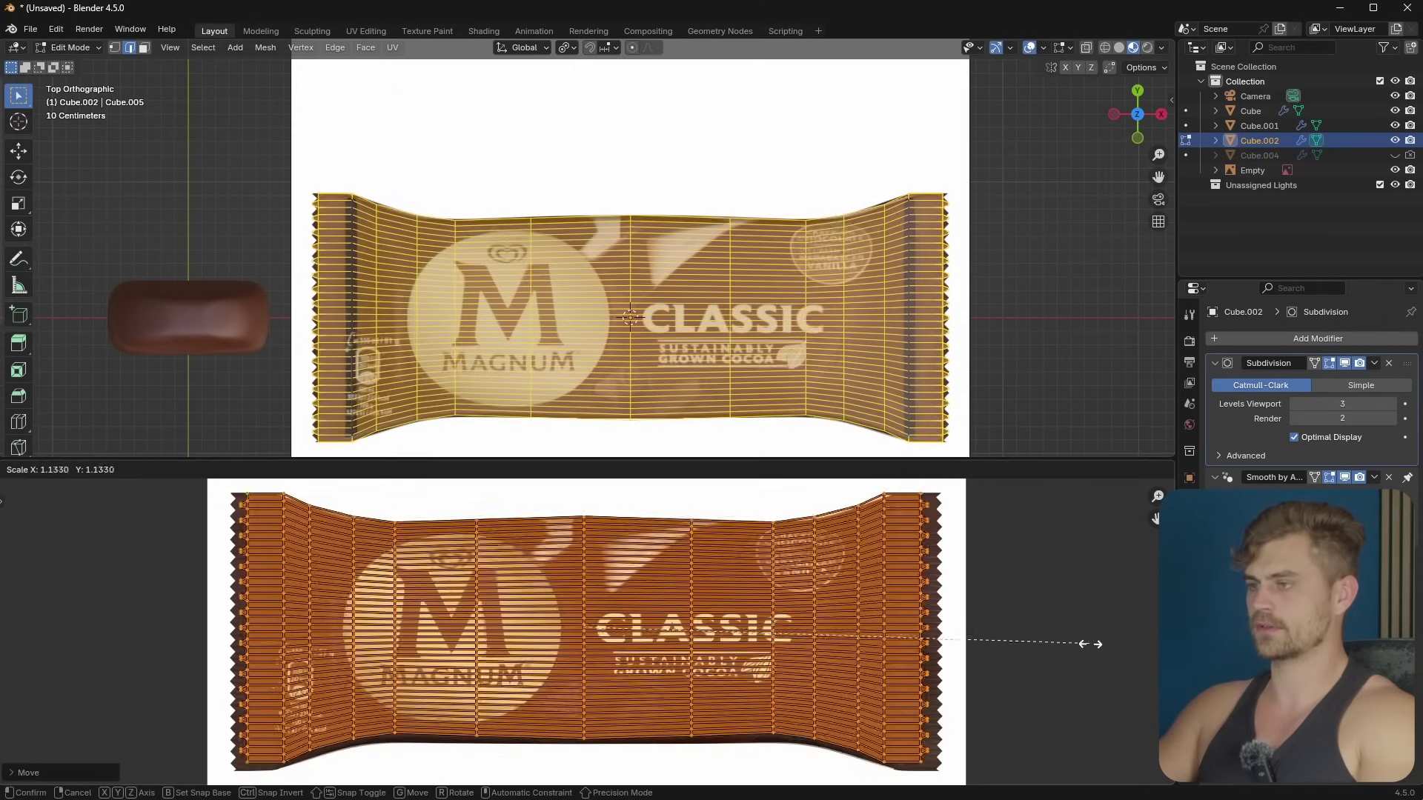
pyautogui.click(1083, 642)
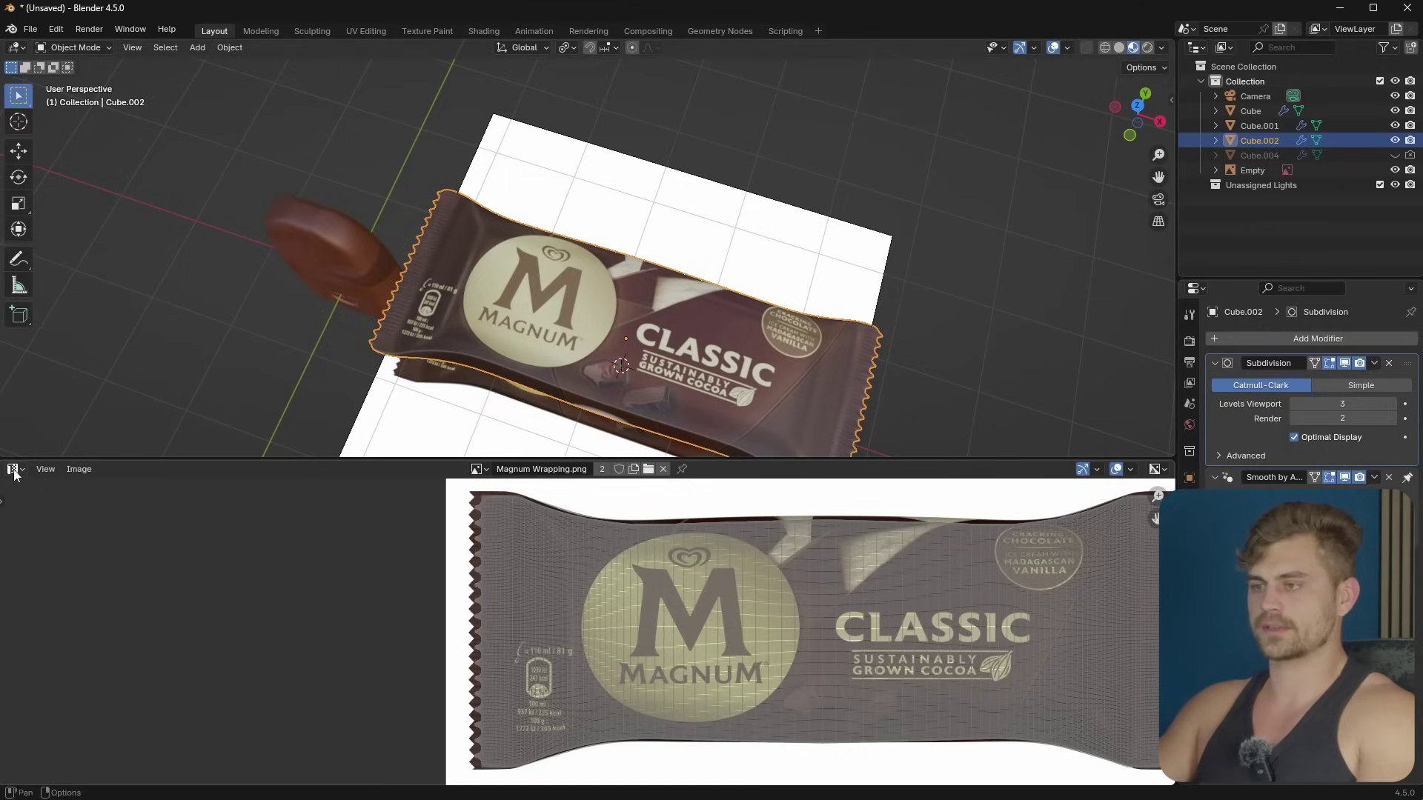
# Step: Bring back the Shader Editor and lower the wrapper material's Principled BSDF roughness to 0.3
pyautogui.click(15, 469)
pyautogui.click(53, 591)
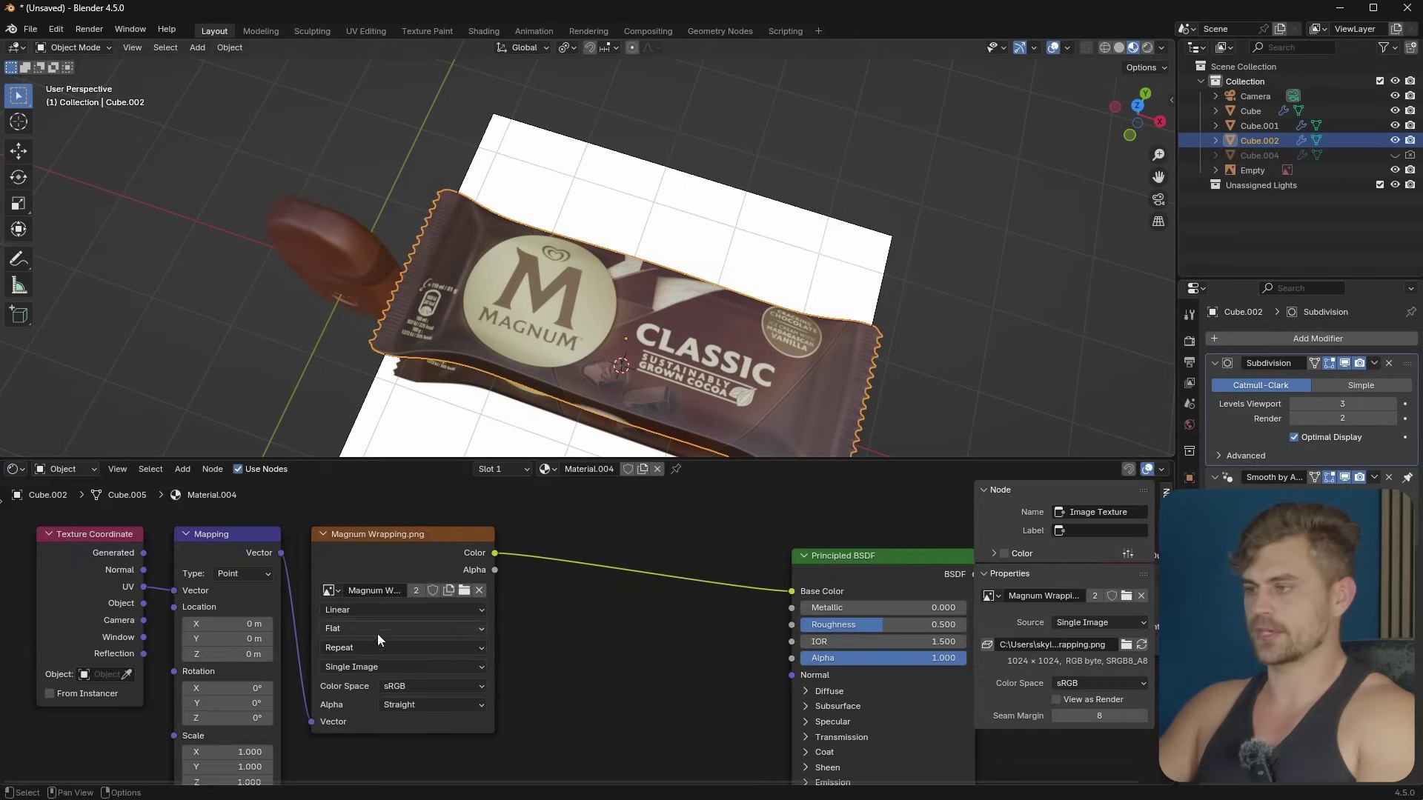
pyautogui.scroll(-3, 475, 592)
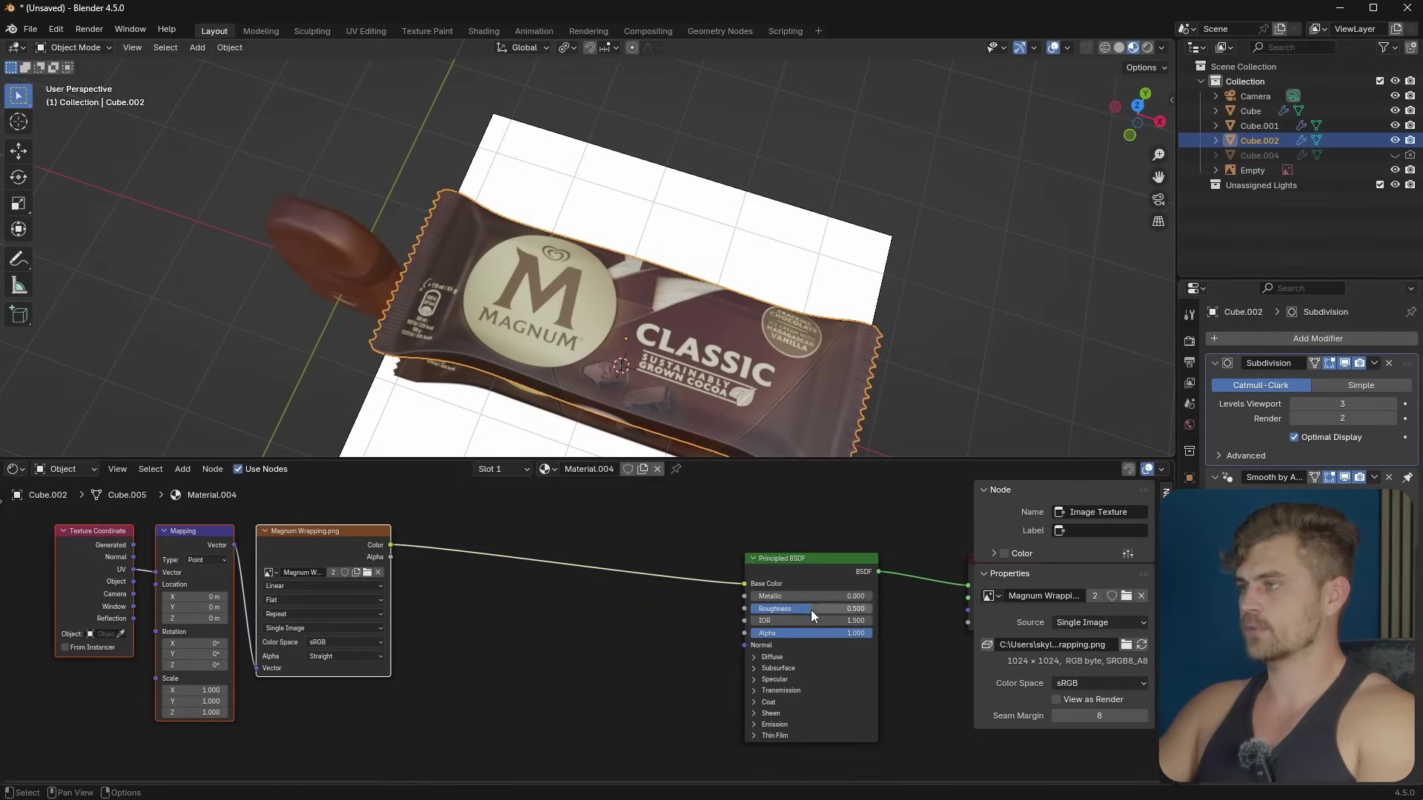
pyautogui.moveTo(807, 614); pyautogui.dragTo(738, 611)
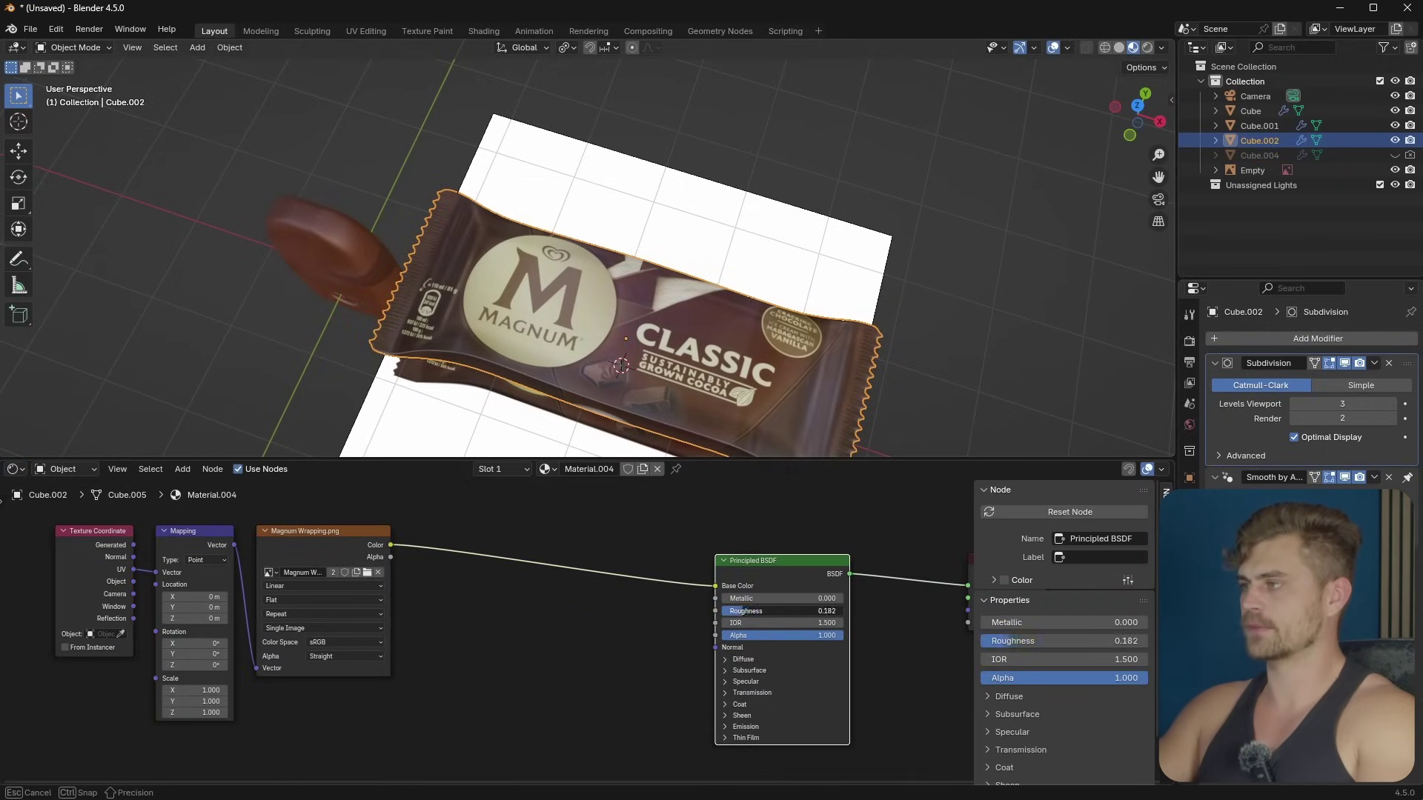
pyautogui.moveTo(578, 348); pyautogui.dragTo(545, 415, button='middle')
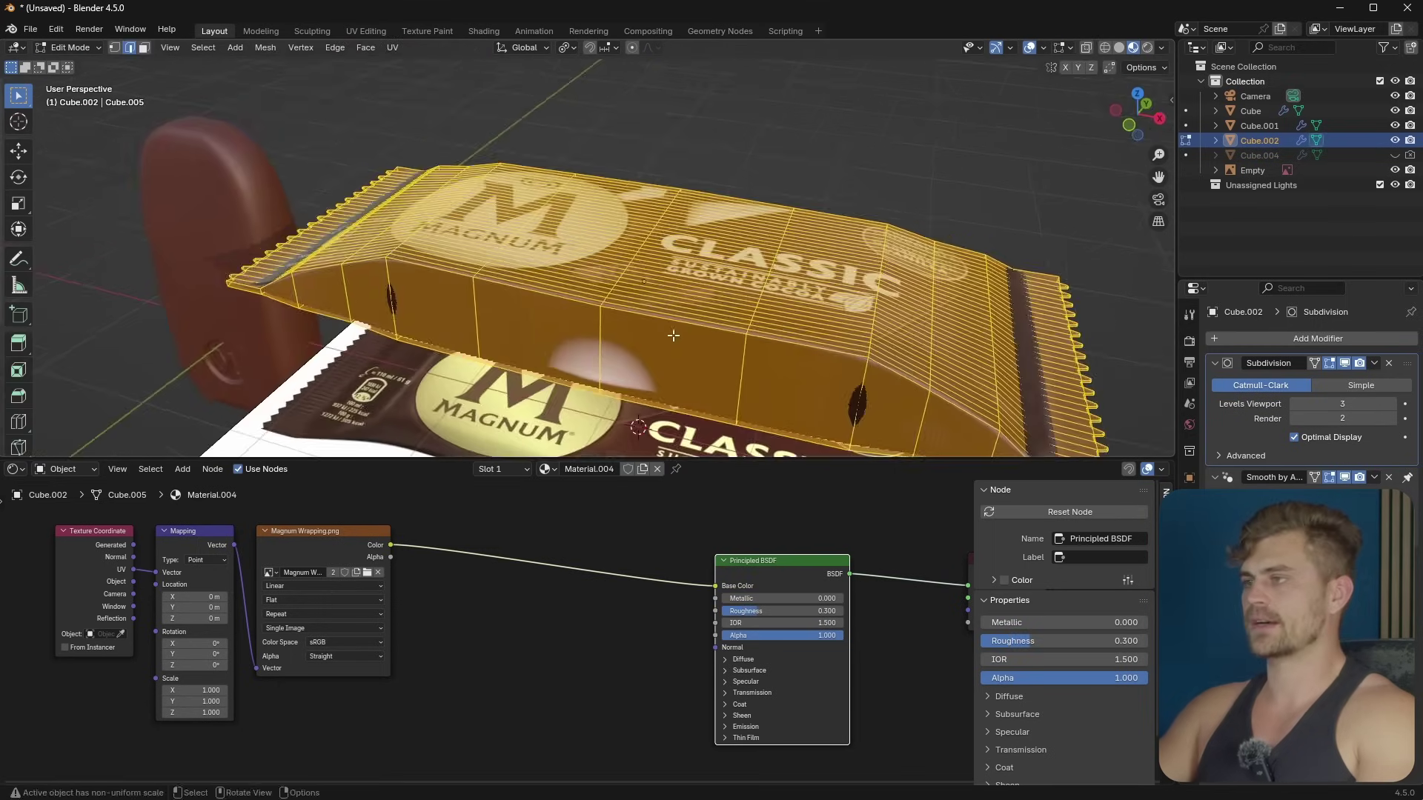
# Step: Add three centred lengthwise loop cuts around the wrapper's side wall in Edit Mode and scale them along Y
pyautogui.scroll(4, 651, 365)
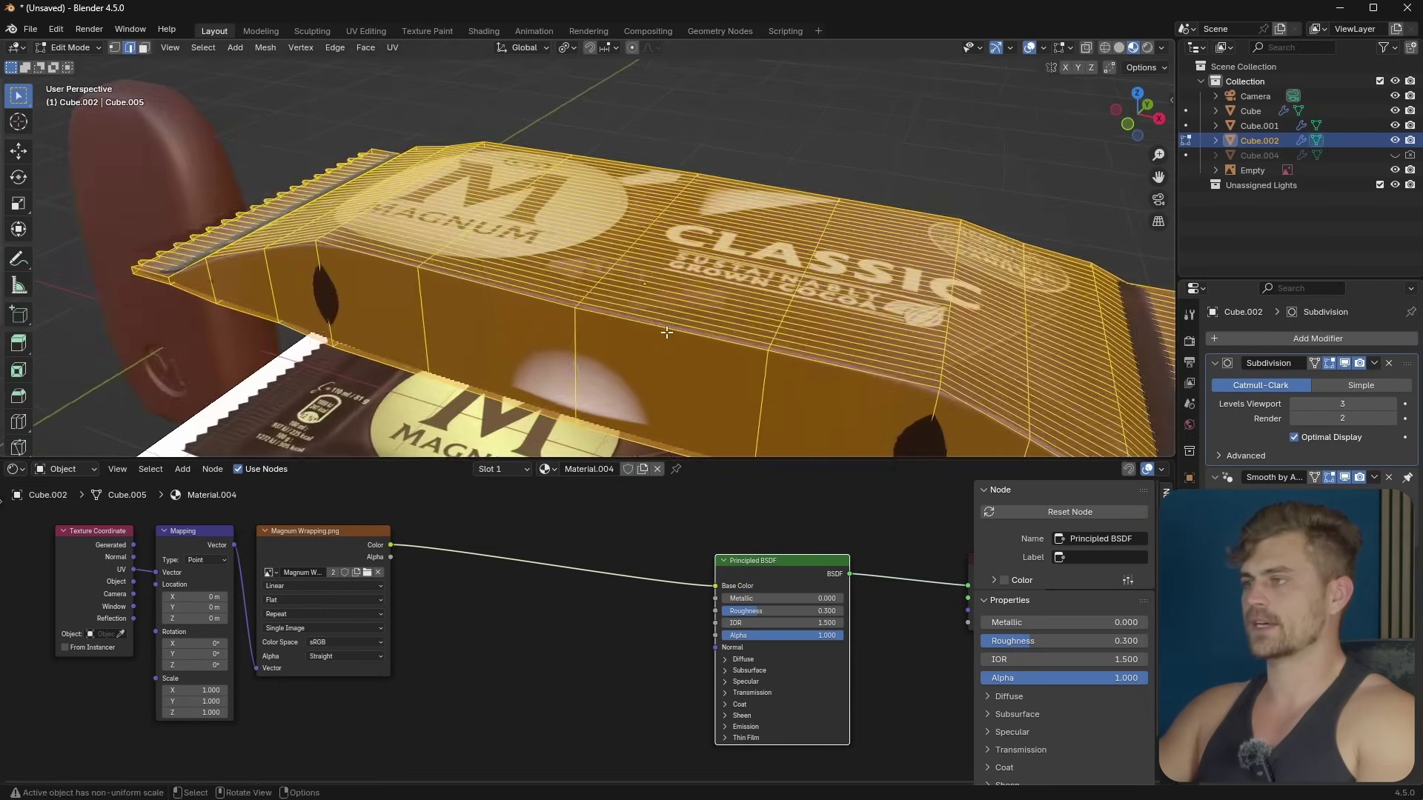
pyautogui.moveTo(651, 365); pyautogui.dragTo(763, 306, button='middle')
pyautogui.hotkey('ctrl', 'r')
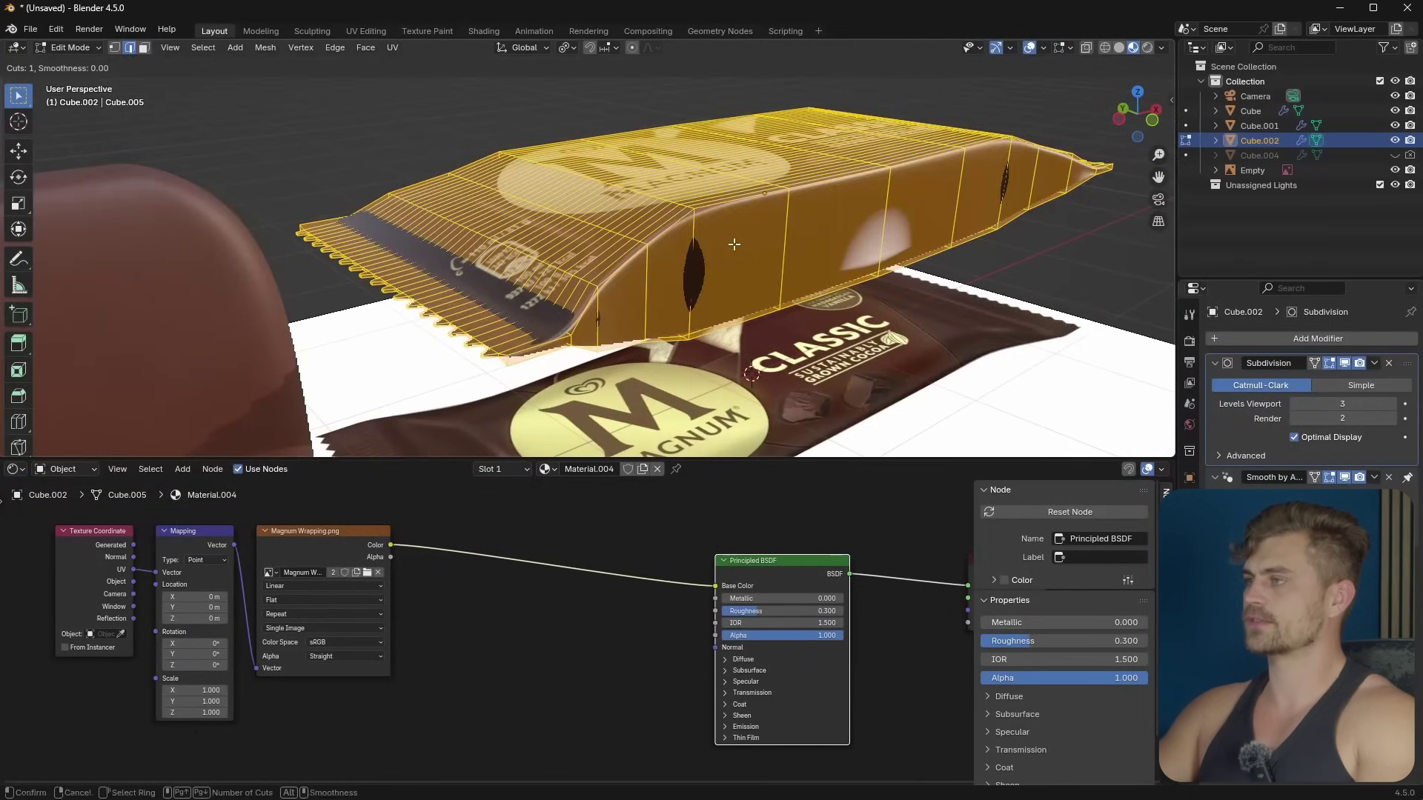
pyautogui.scroll(2, 768, 266)
pyautogui.click(767, 267)
pyautogui.rightClick(767, 268)
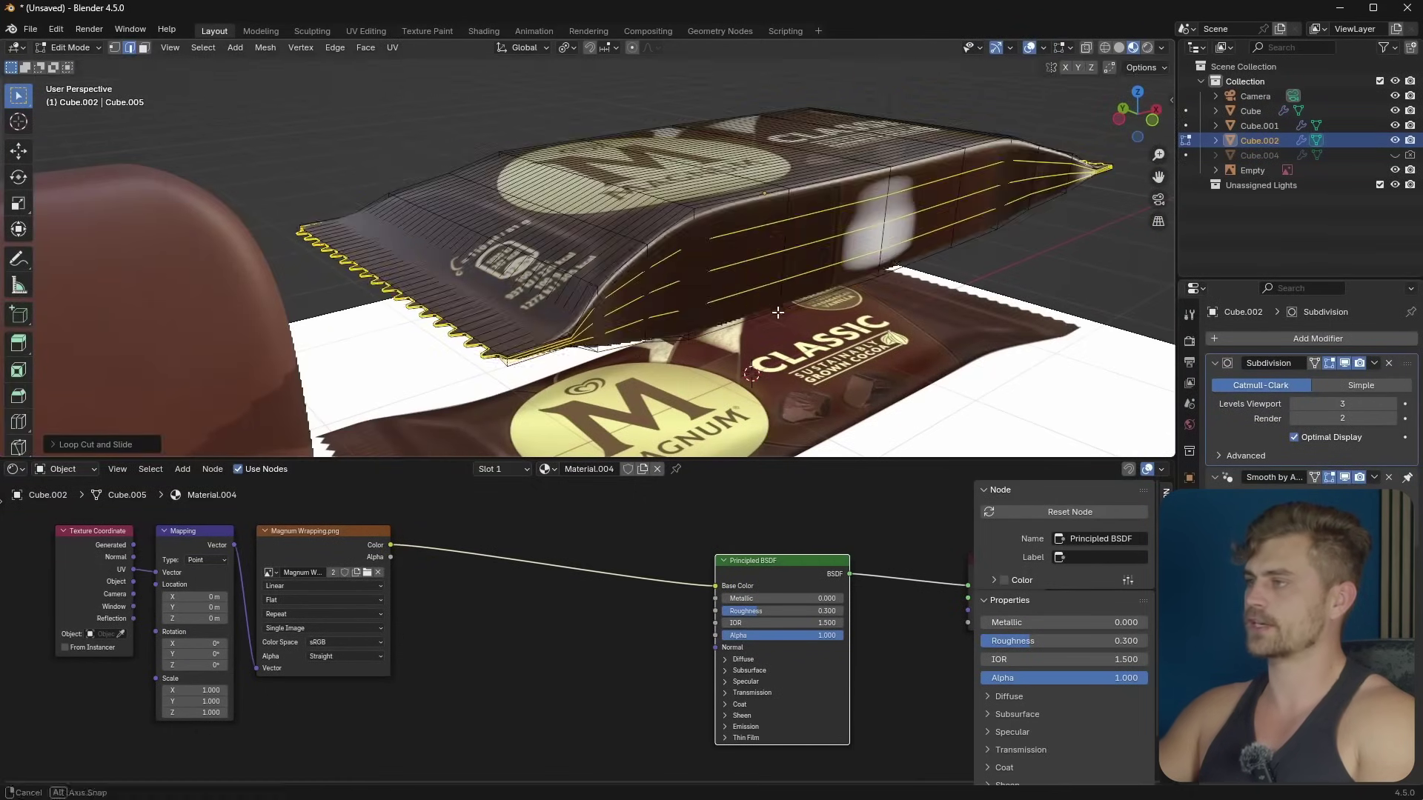
pyautogui.moveTo(767, 268); pyautogui.dragTo(827, 327, button='middle')
pyautogui.press('s')
pyautogui.press('y')
pyautogui.click(839, 338)
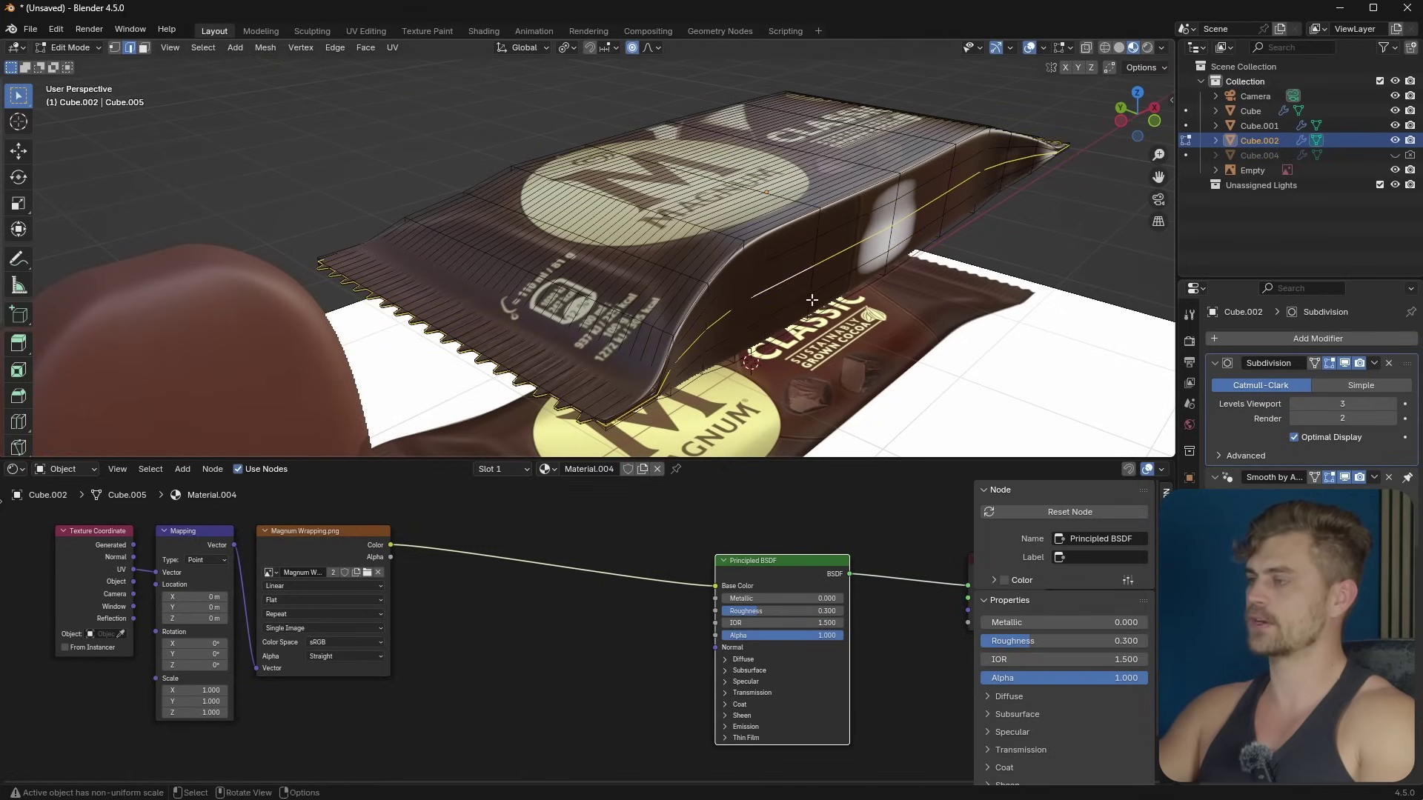
# Step: Scale up the wrapper's middle side loop with smooth proportional editing to round out the side wall
pyautogui.press('s')
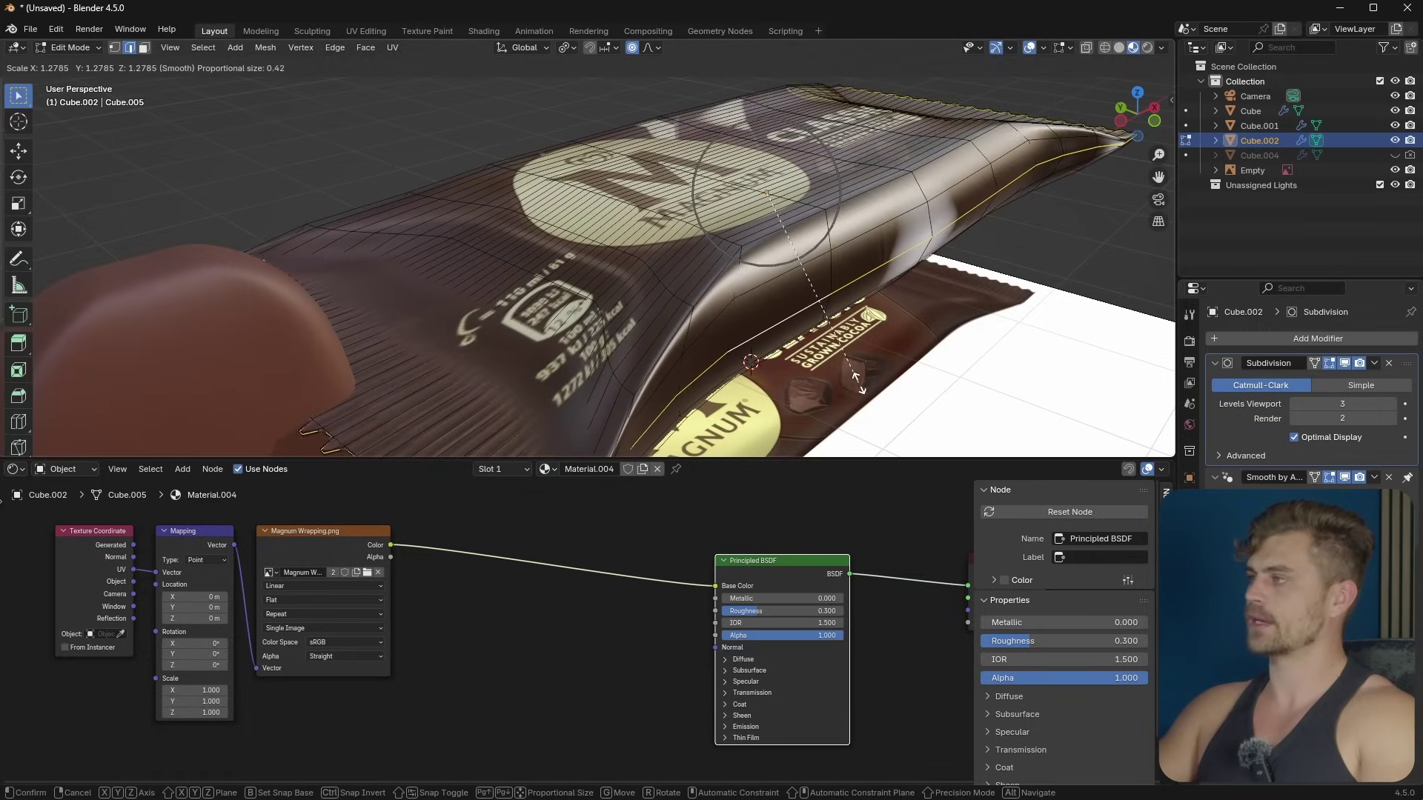
pyautogui.click(852, 376)
pyautogui.scroll(-5, 850, 374)
pyautogui.press('Tab')
# Step: Select the faces covering the white patch in the middle of the wrapper's side wall in face mode
pyautogui.moveTo(800, 296); pyautogui.dragTo(680, 343, button='middle')
pyautogui.press('Tab')
pyautogui.scroll(1, 680, 343)
pyautogui.press('3')
pyautogui.click(729, 340)
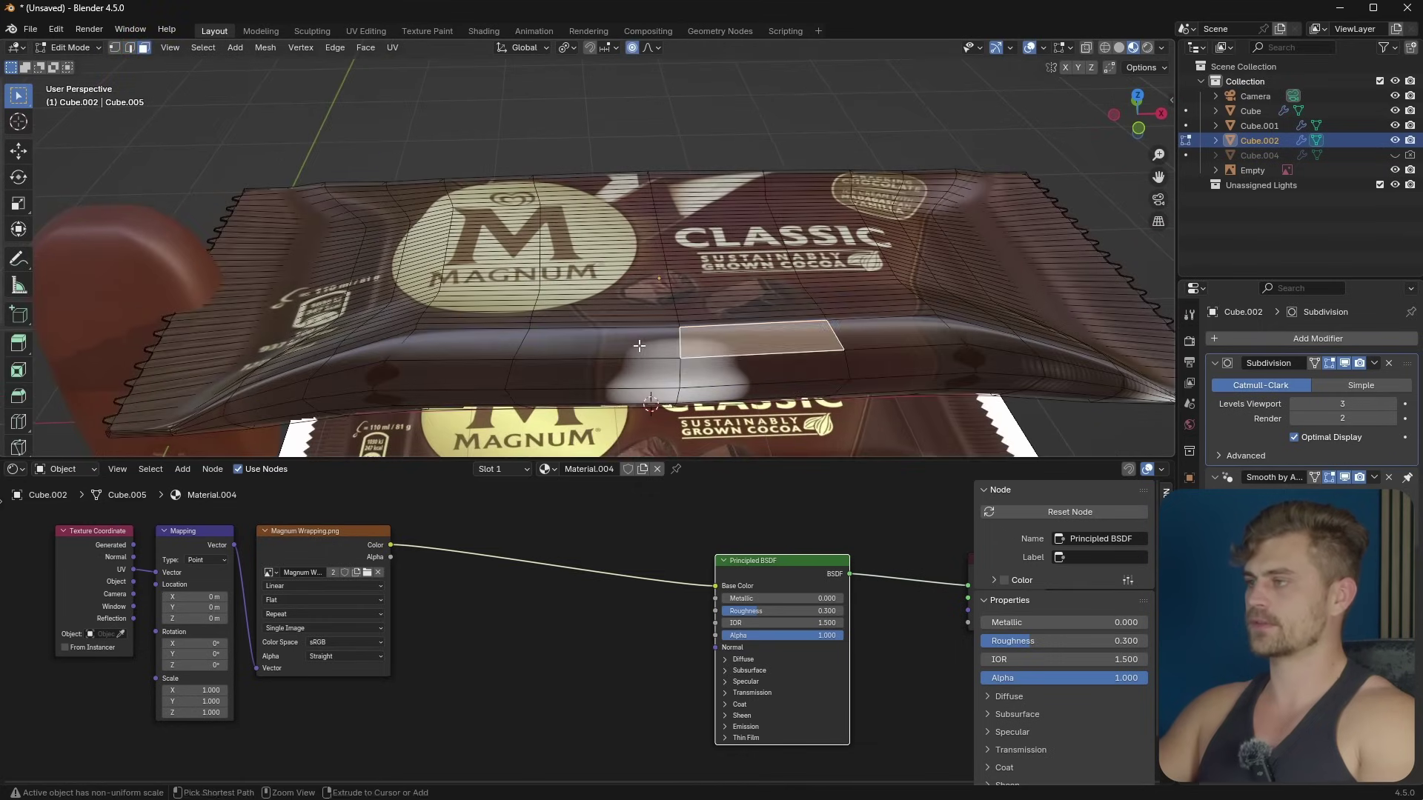
pyautogui.keyDown('ctrl'); pyautogui.click(652, 343); pyautogui.keyUp('ctrl')
pyautogui.keyDown('ctrl'); pyautogui.click(652, 374); pyautogui.keyUp('ctrl')
pyautogui.keyDown('ctrl'); pyautogui.click(713, 395); pyautogui.keyUp('ctrl')
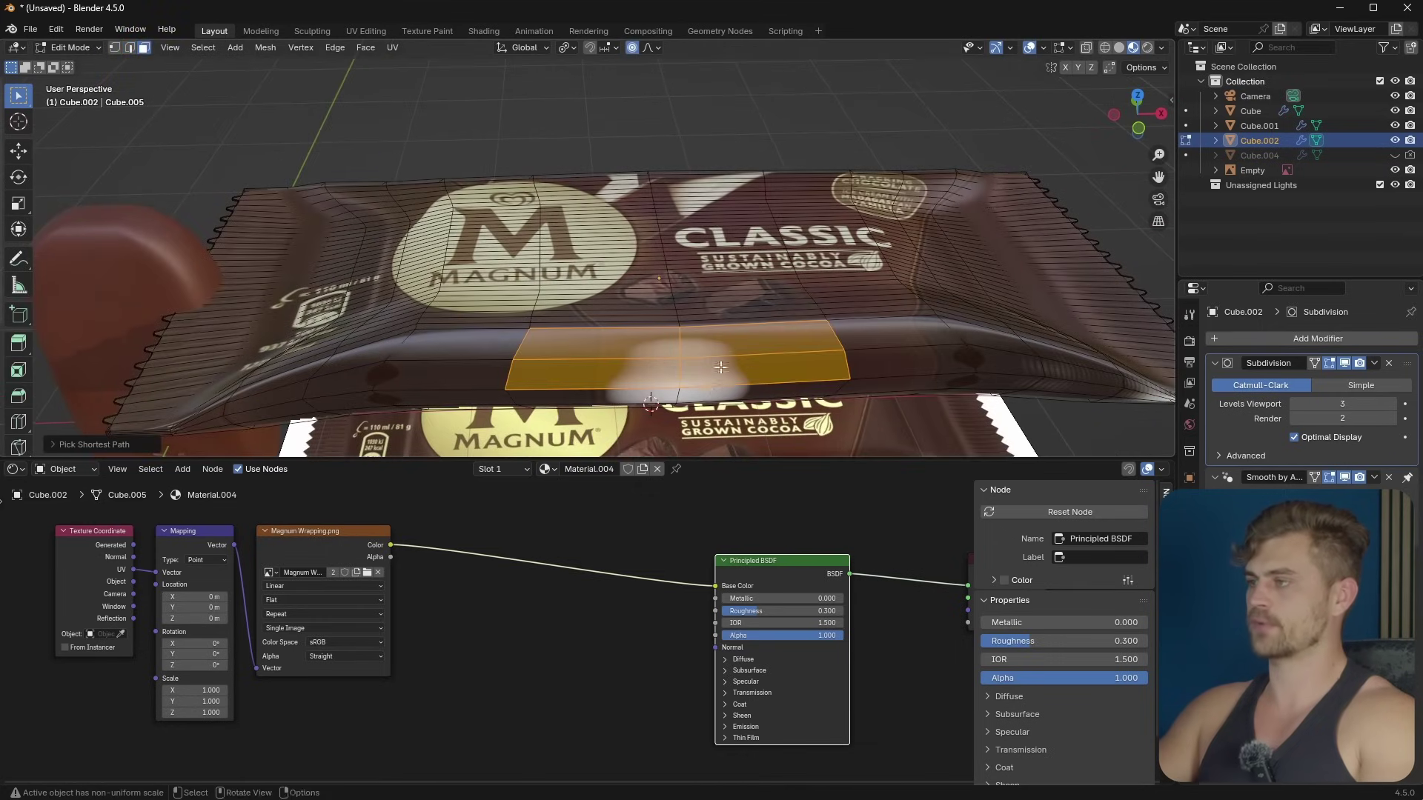
pyautogui.keyDown('shift'); pyautogui.click(632, 386); pyautogui.keyUp('shift')
pyautogui.keyDown('shift'); pyautogui.click(646, 391); pyautogui.keyUp('shift')
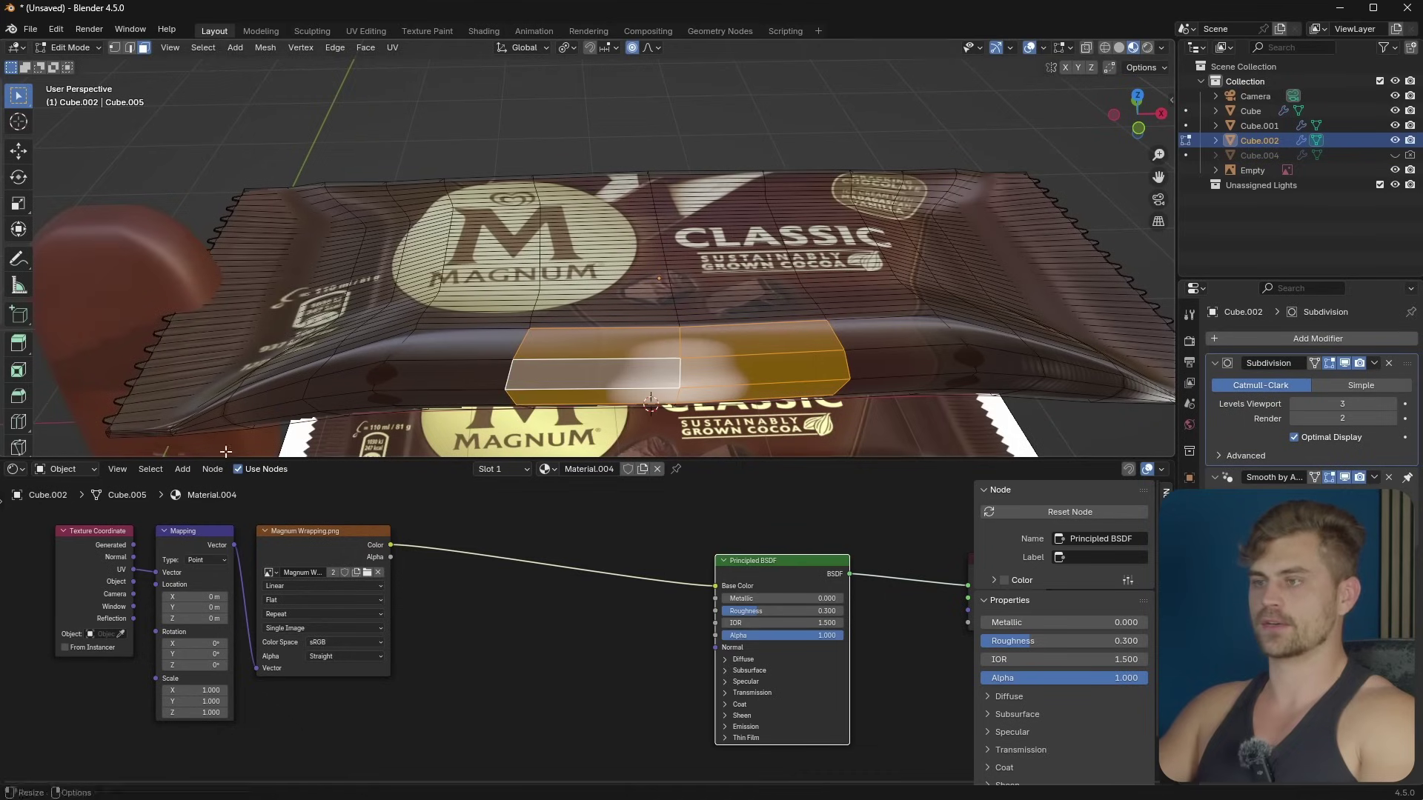
# Step: Show the UV Editor and shift the selected side faces' UVs along Y onto the brown part of the image
pyautogui.click(13, 469)
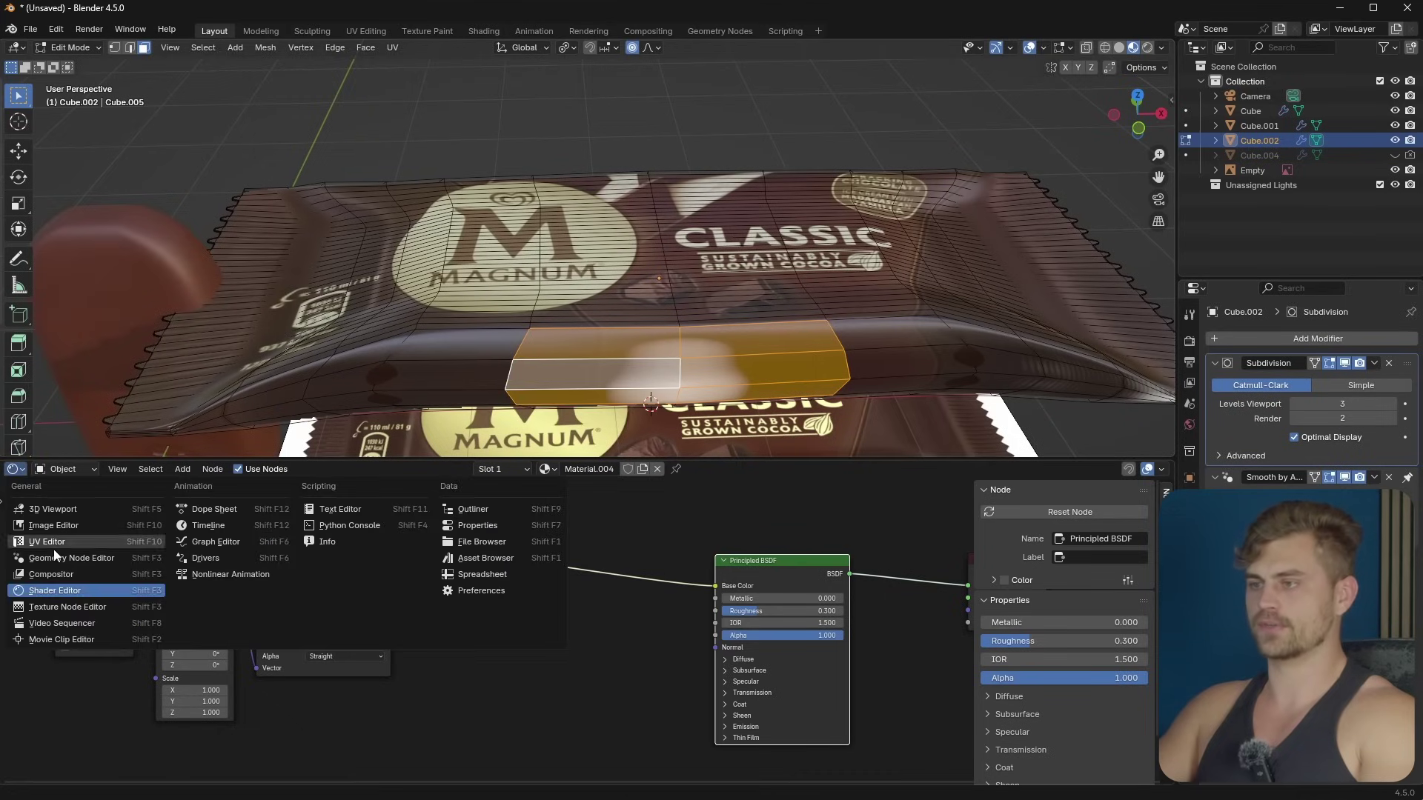
pyautogui.click(136, 547)
pyautogui.press('g')
pyautogui.press('y')
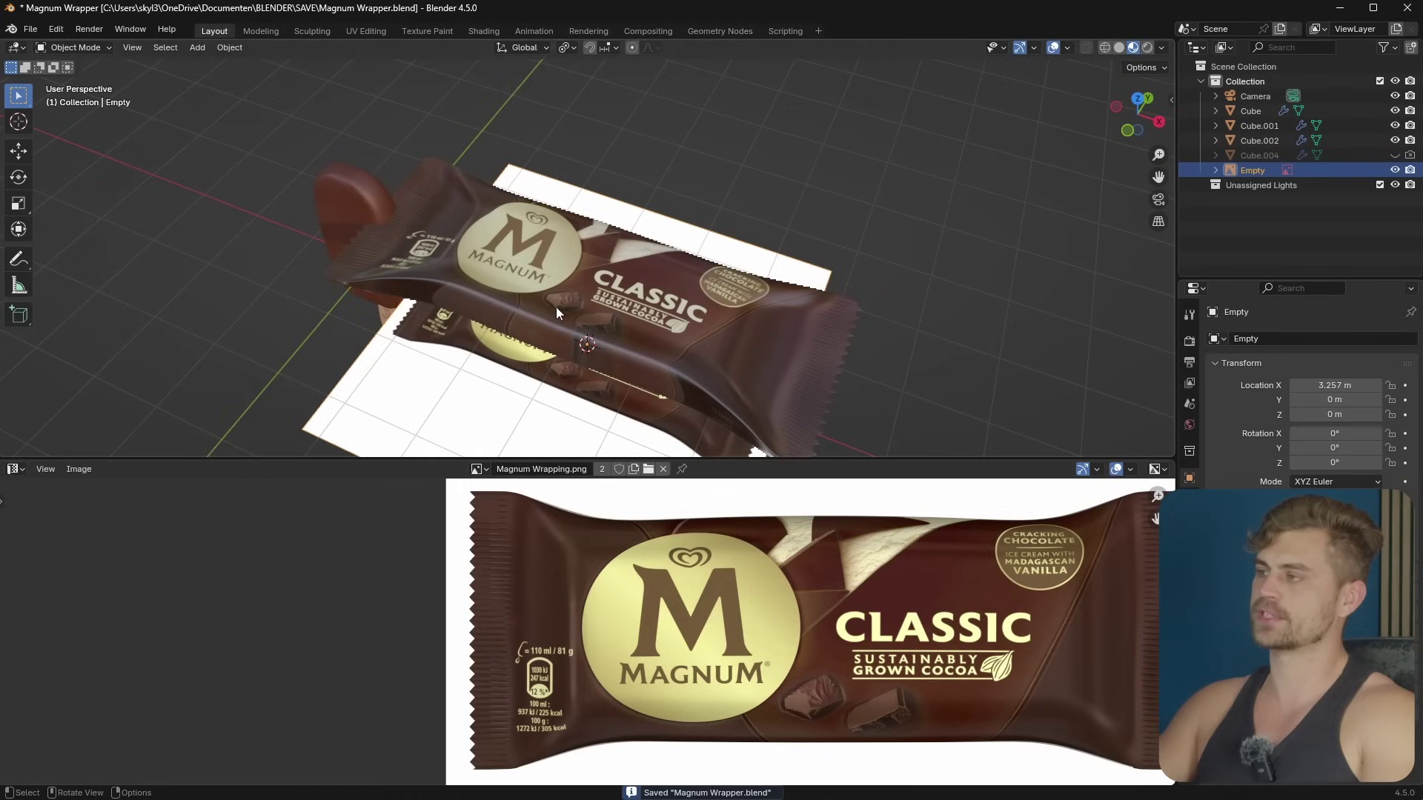
# Step: Delete the reference image empty lying under the wrapper
pyautogui.moveTo(558, 308); pyautogui.dragTo(659, 243, button='middle')
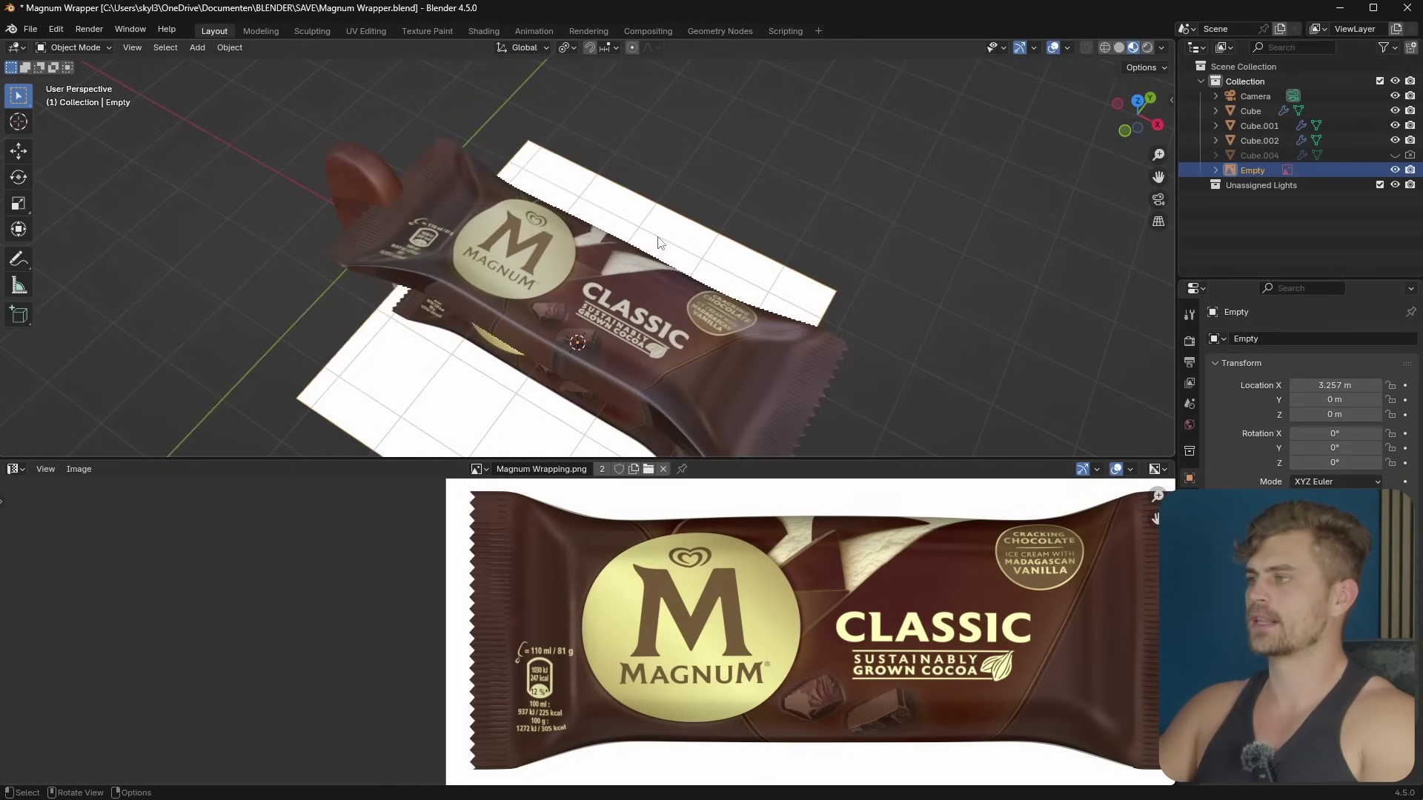
pyautogui.press('x')
pyautogui.click(659, 238)
# Step: Rotate the wrapper by 90° to stand it upright, and turn it 90° about Z
pyautogui.click(605, 262)
pyautogui.scroll(-2, 605, 263)
pyautogui.moveTo(696, 341); pyautogui.dragTo(763, 321, button='middle')
pyautogui.write('r')
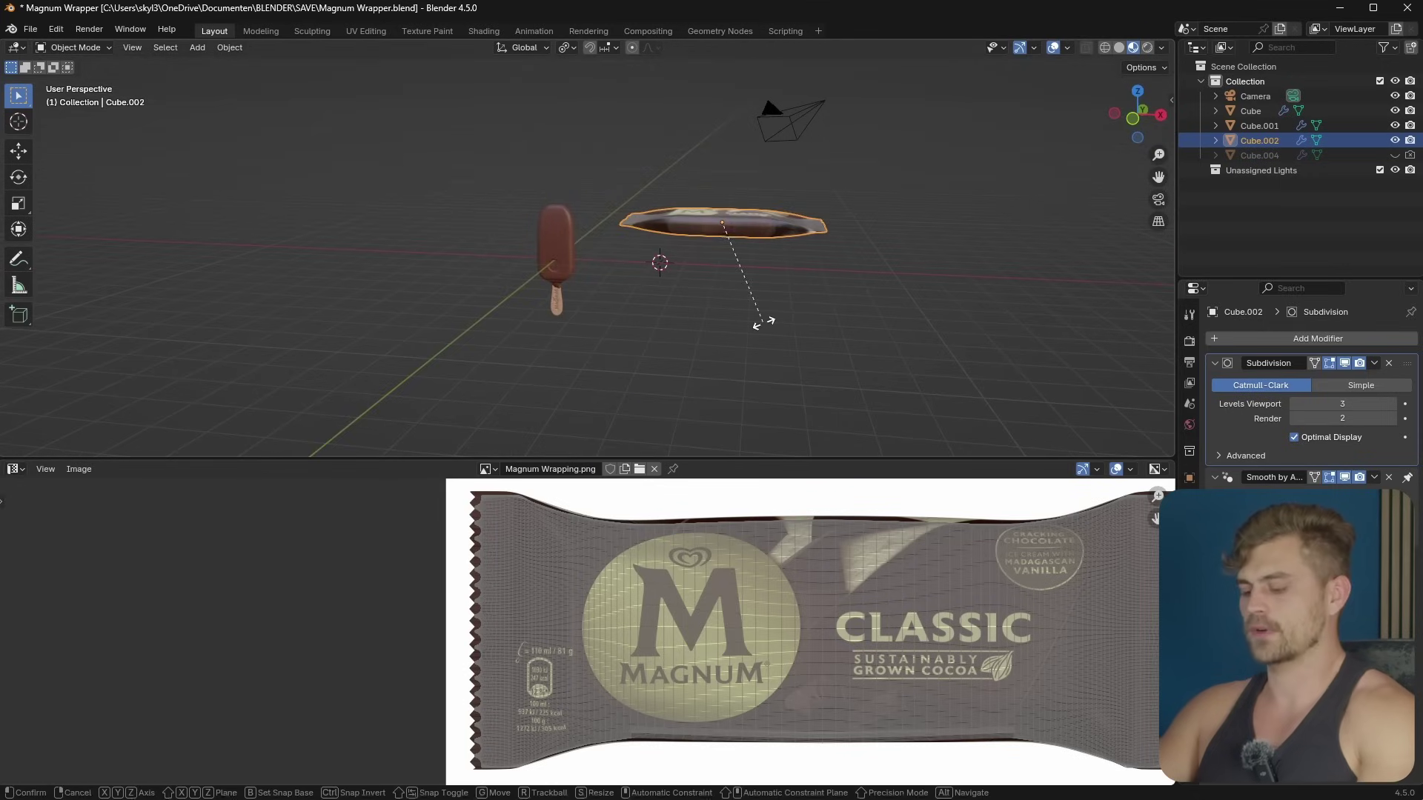
pyautogui.write('90')
pyautogui.press('Return')
pyautogui.write('rz90')
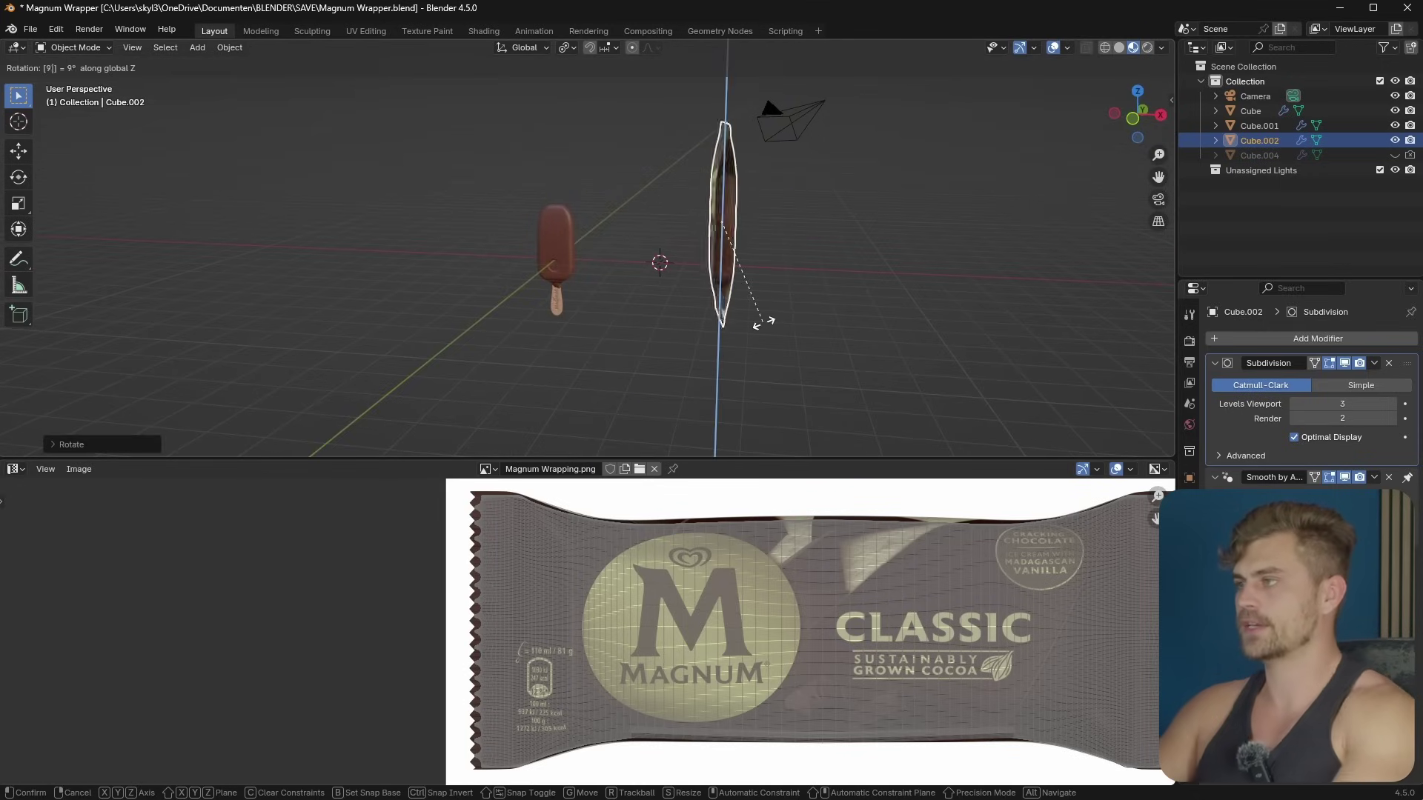
pyautogui.press('Return')
# Step: Rotate the wrapper 180° about Z and 180° about Y so its printed front faces the view with the logo below
pyautogui.scroll(3, 763, 323)
pyautogui.write('rz180')
pyautogui.press('Return')
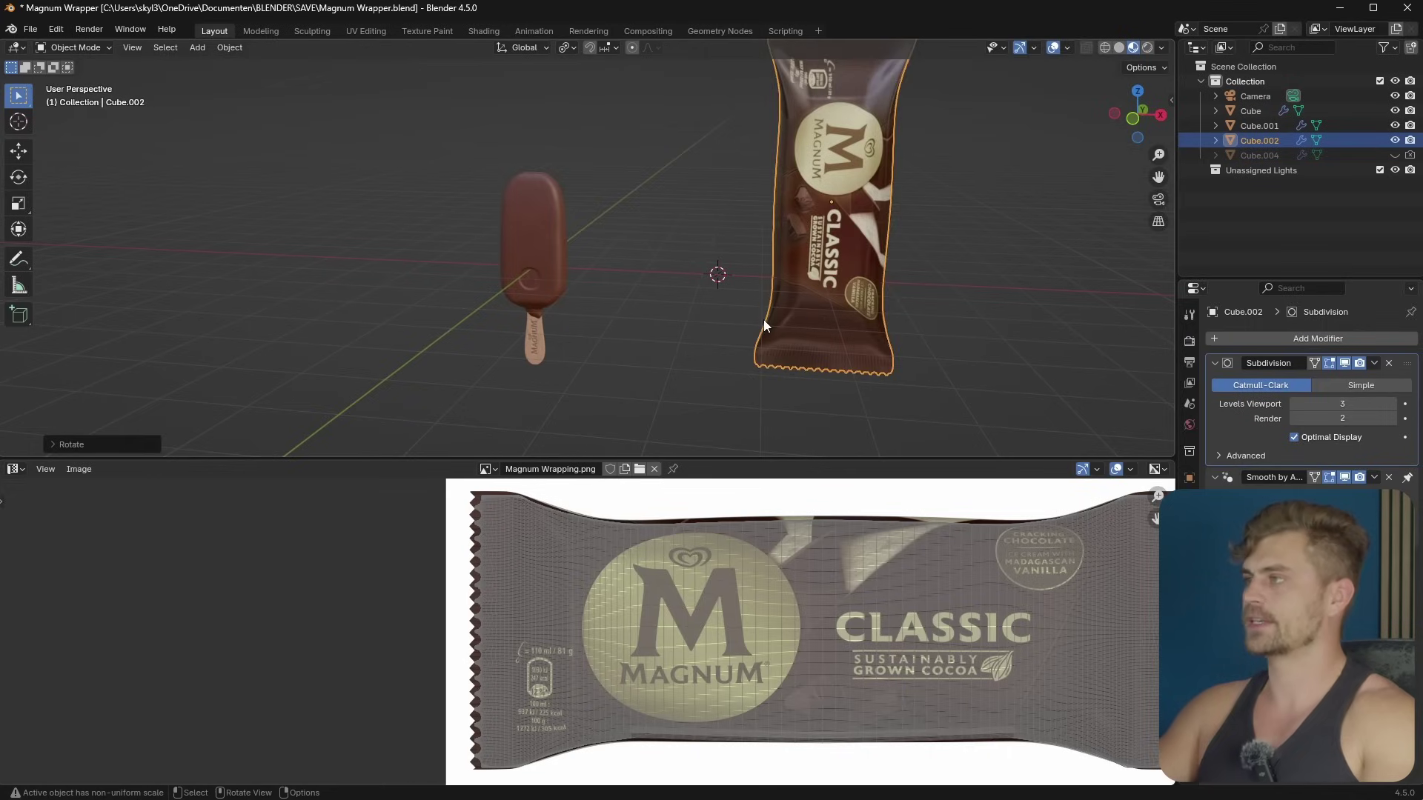
pyautogui.write('ry180')
pyautogui.press('Return')
# Step: Move the upright wrapper over beside the ice cream and scale it along Y to adjust its thickness
pyautogui.press('g')
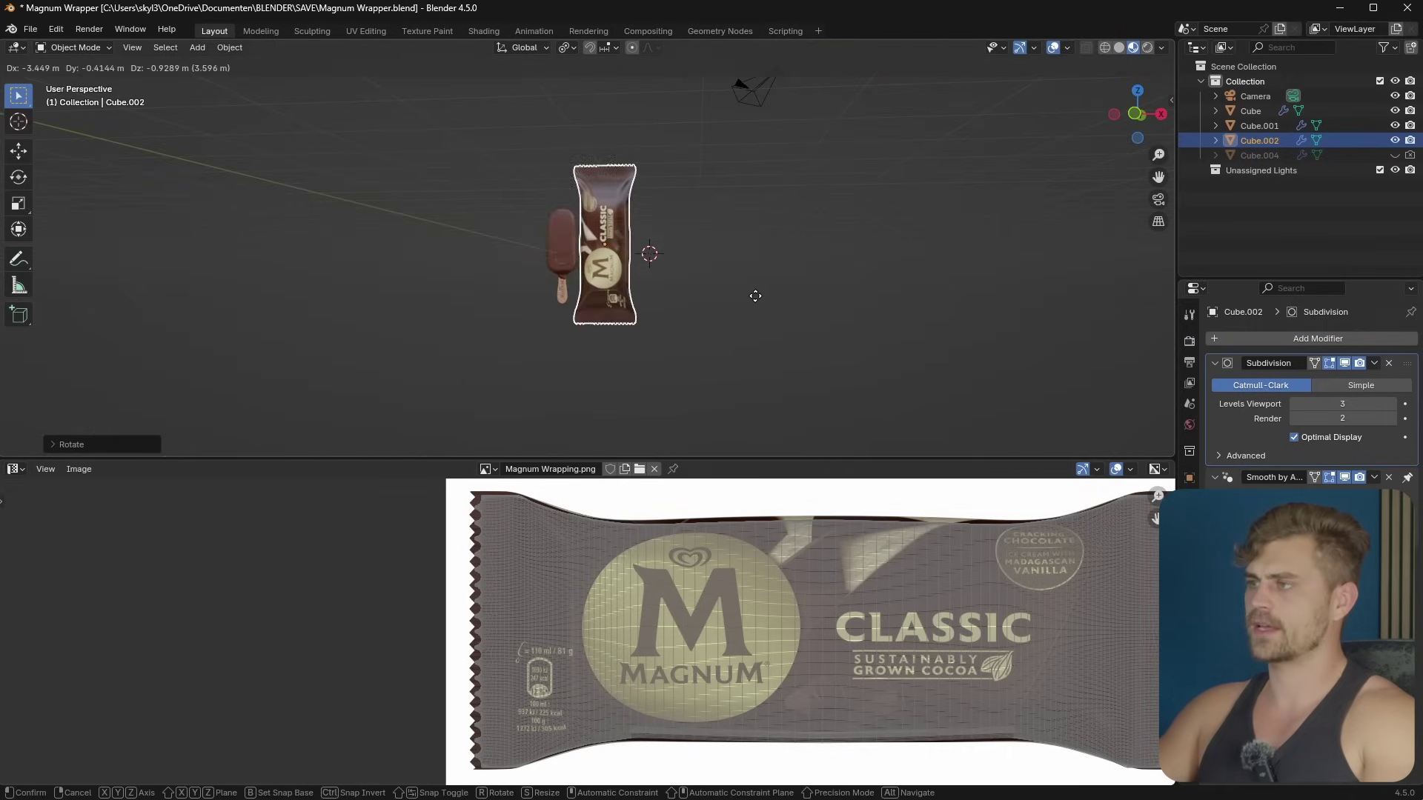
pyautogui.click(729, 297)
pyautogui.moveTo(728, 296)
pyautogui.mouseDown(button='middle')
pyautogui.moveTo(609, 366)
pyautogui.moveTo(584, 326)
pyautogui.moveTo(561, 349)
pyautogui.moveTo(465, 346)
pyautogui.moveTo(544, 326)
pyautogui.moveTo(715, 238)
pyautogui.moveTo(677, 277)
pyautogui.moveTo(696, 286)
pyautogui.moveTo(775, 179)
pyautogui.moveTo(682, 337)
pyautogui.moveTo(438, 381)
pyautogui.moveTo(664, 331)
pyautogui.moveTo(681, 350)
pyautogui.moveTo(677, 175)
pyautogui.moveTo(666, 234)
pyautogui.moveTo(616, 286)
pyautogui.moveTo(734, 286)
pyautogui.mouseUp(button='middle')
pyautogui.press('s')
pyautogui.press('y')
pyautogui.click(613, 334)
# Step: Enter Edit Mode on the wrapper and scale the selected side faces' UVs up along Y
pyautogui.click(438, 381)
pyautogui.press('Tab')
pyautogui.scroll(1, 615, 286)
pyautogui.scroll(-2, 889, 672)
pyautogui.press('s')
pyautogui.press('y')
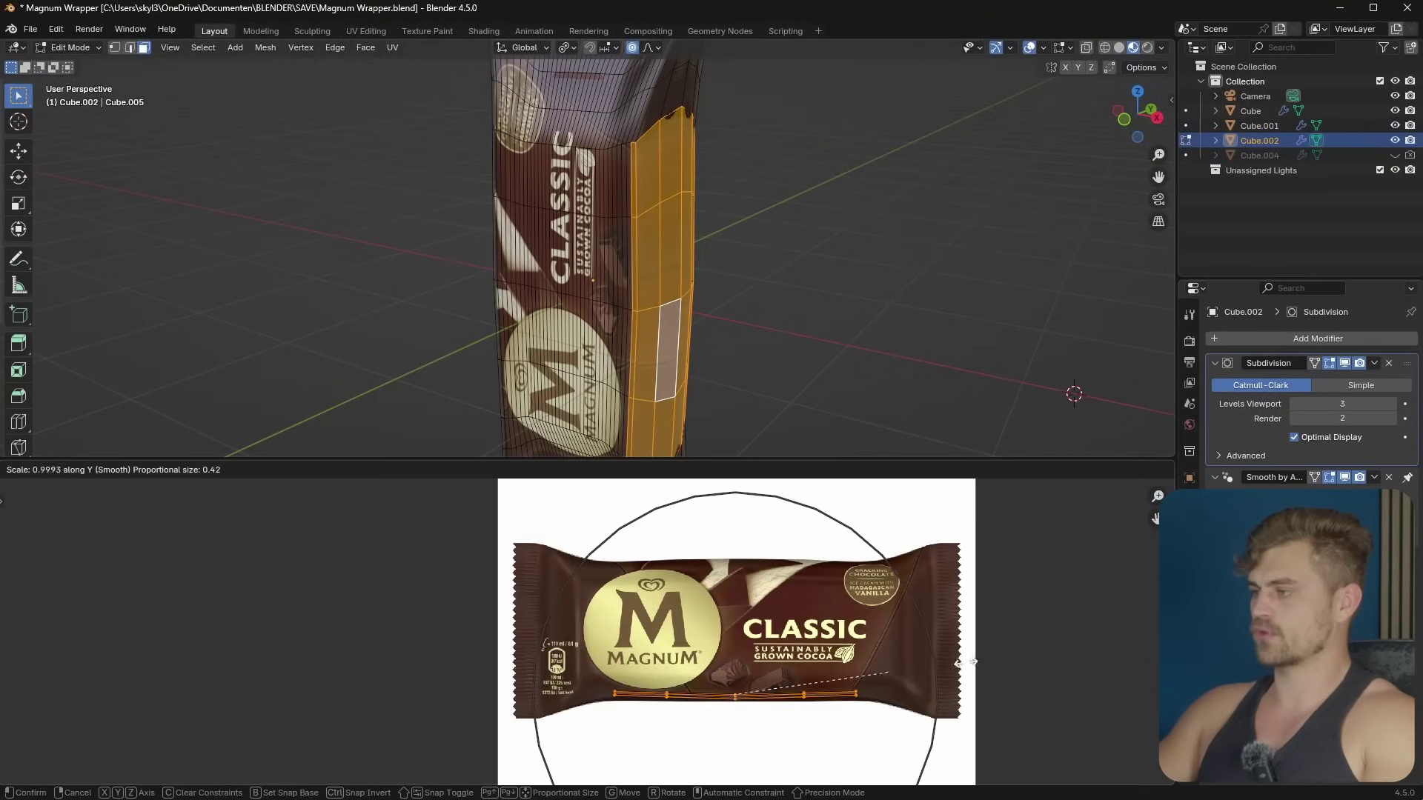
pyautogui.click(481, 630)
# Step: Move, resize and rotate the side faces' UVs onto the plain brown area between the CLASSIC text and the serrated end
pyautogui.press('g')
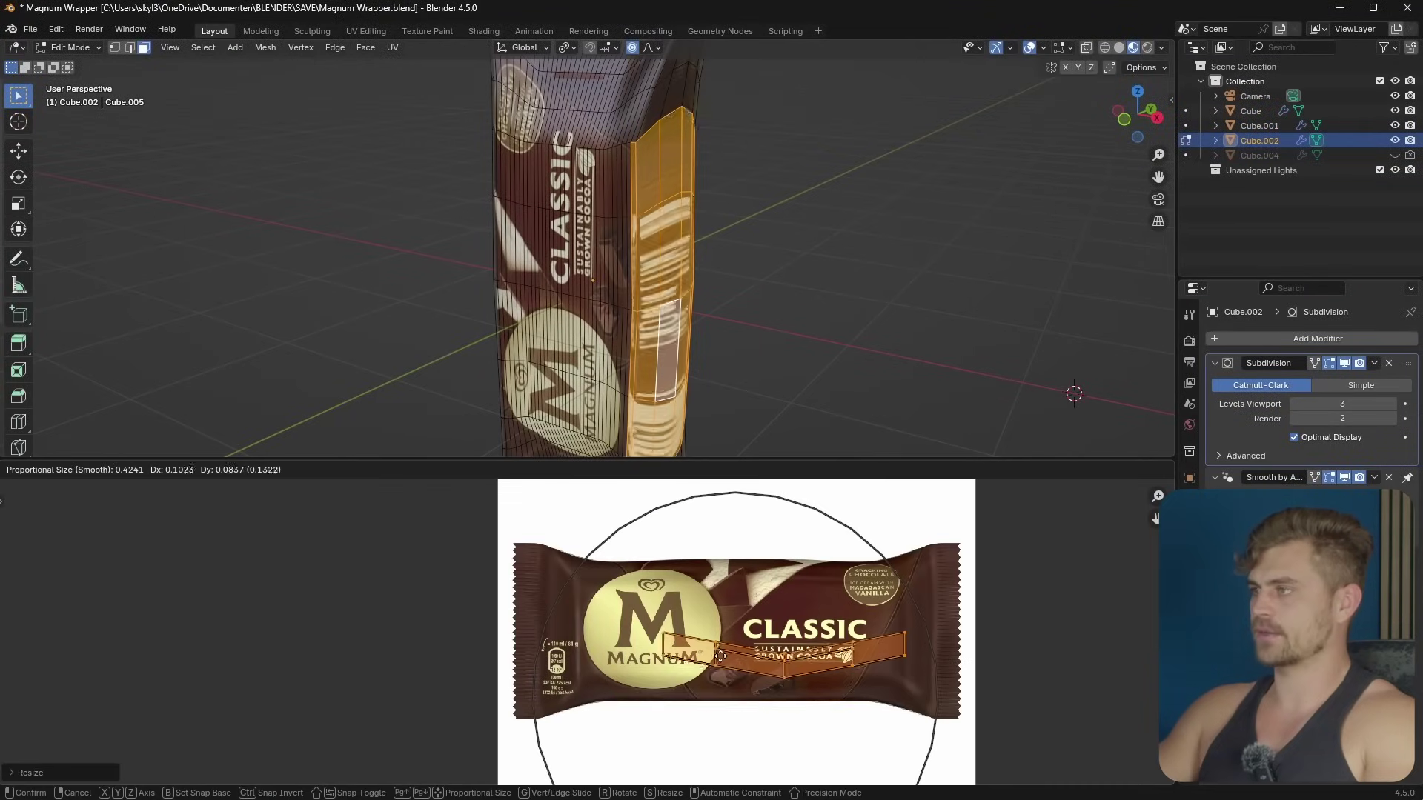
pyautogui.click(536, 593)
pyautogui.press('s')
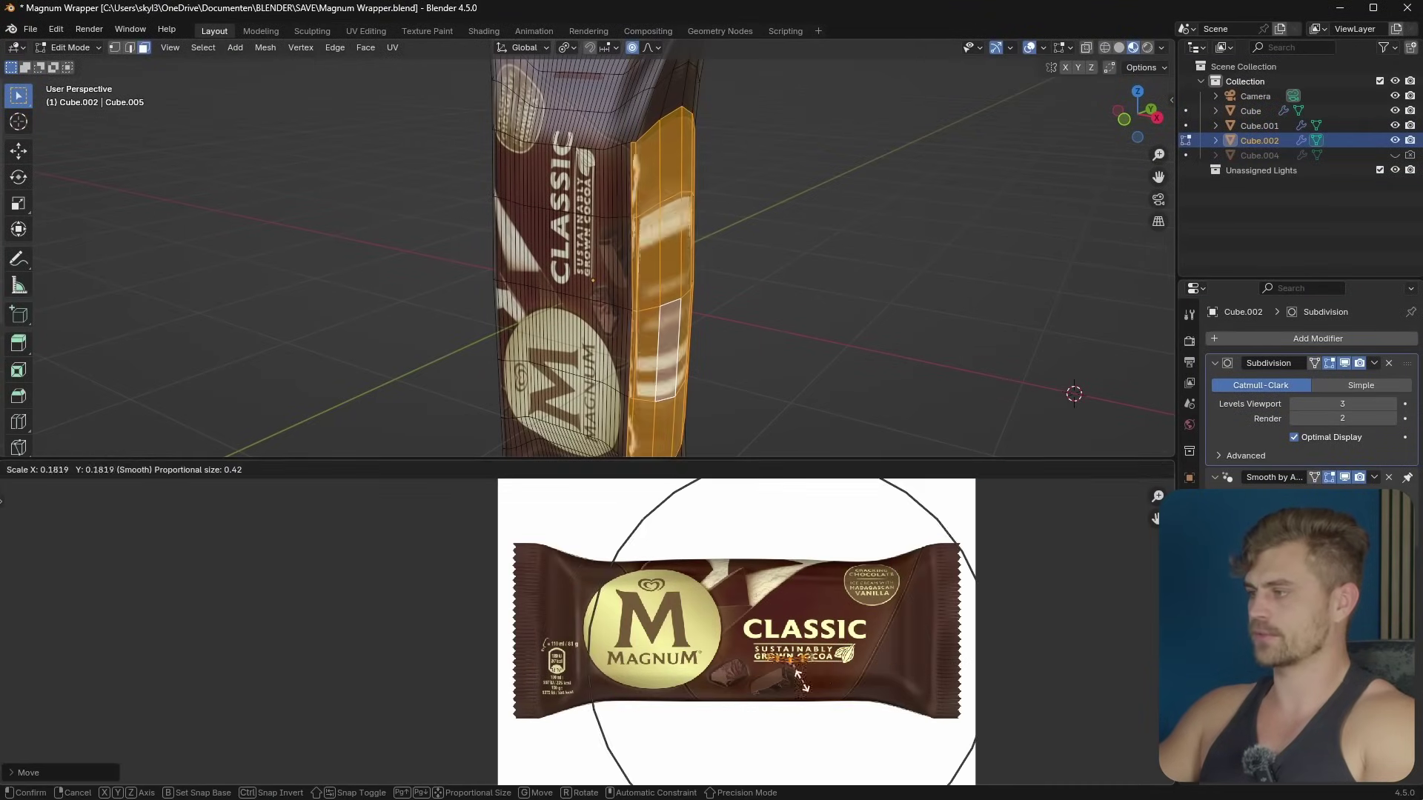
pyautogui.click(947, 680)
pyautogui.press('r')
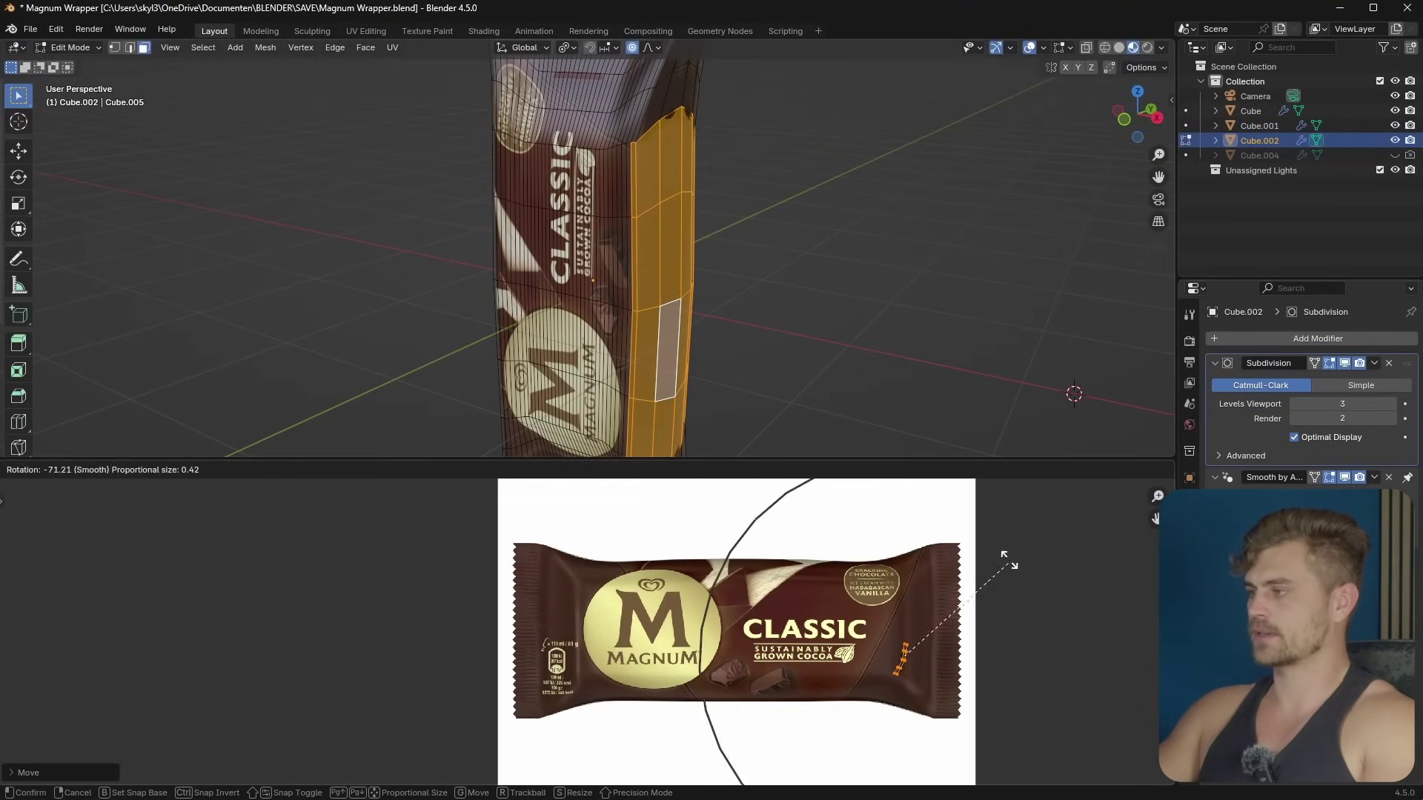
pyautogui.click(1003, 563)
pyautogui.press('s')
pyautogui.click(1114, 603)
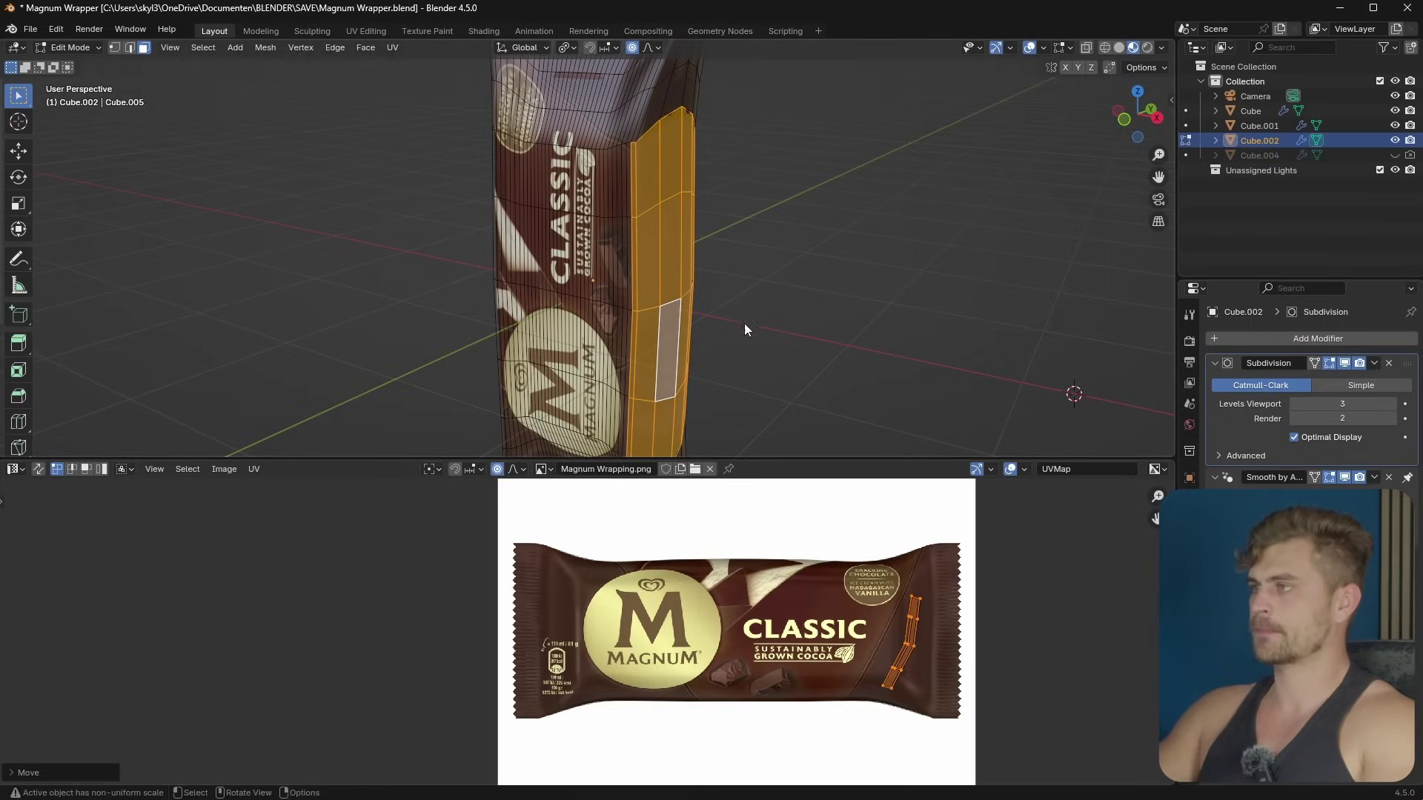
pyautogui.press('Tab')
pyautogui.moveTo(744, 323); pyautogui.dragTo(518, 386, button='middle')
# Step: Switch to the Geometry Node Editor, create a new node tree on the wrapper and move Group Input away from Group Output
pyautogui.click(14, 469)
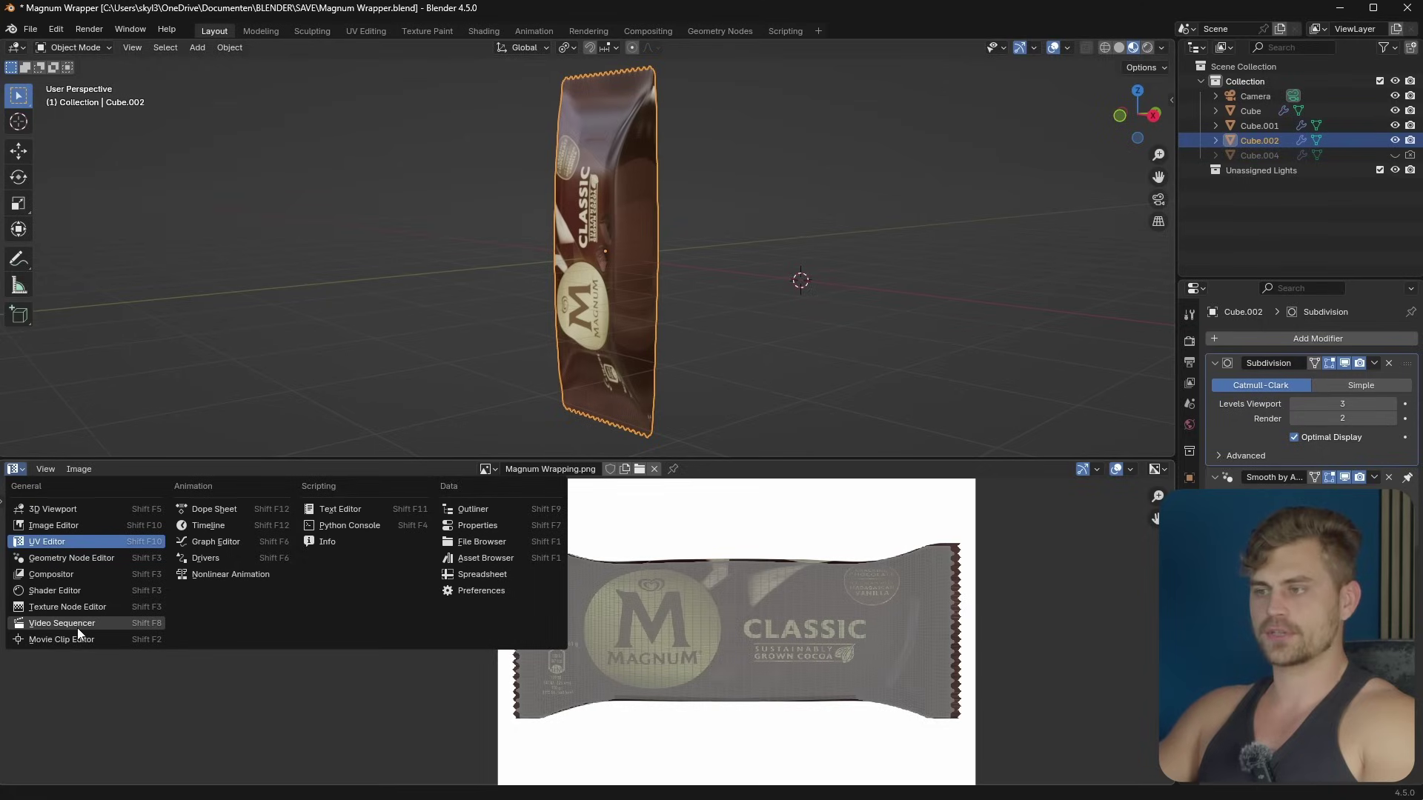
pyautogui.click(85, 561)
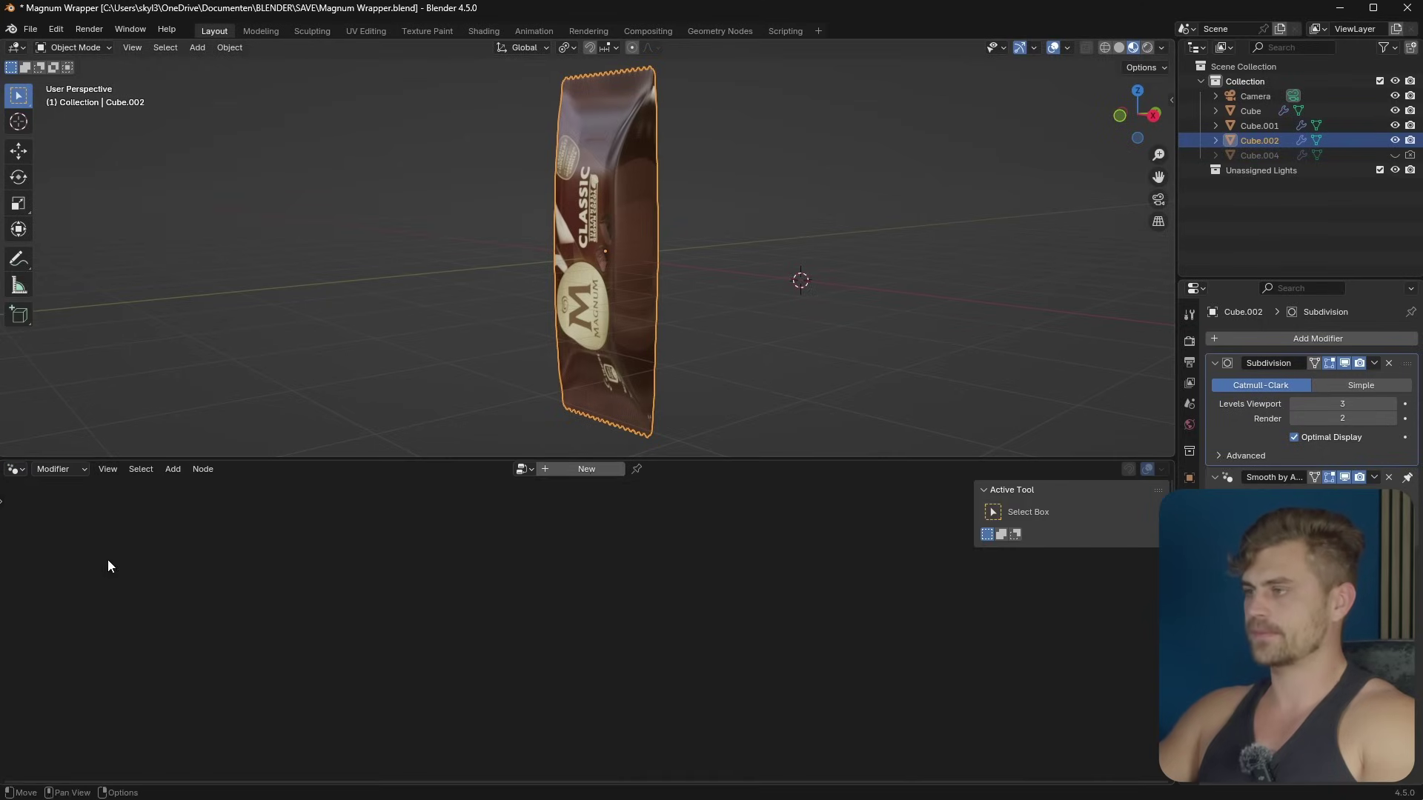
pyautogui.click(590, 479)
pyautogui.moveTo(557, 593); pyautogui.dragTo(251, 603)
# Step: Add a Mesh Boolean node on the link between Group Input and Group Output
pyautogui.hotkey('shift', 'a')
pyautogui.moveTo(429, 629)
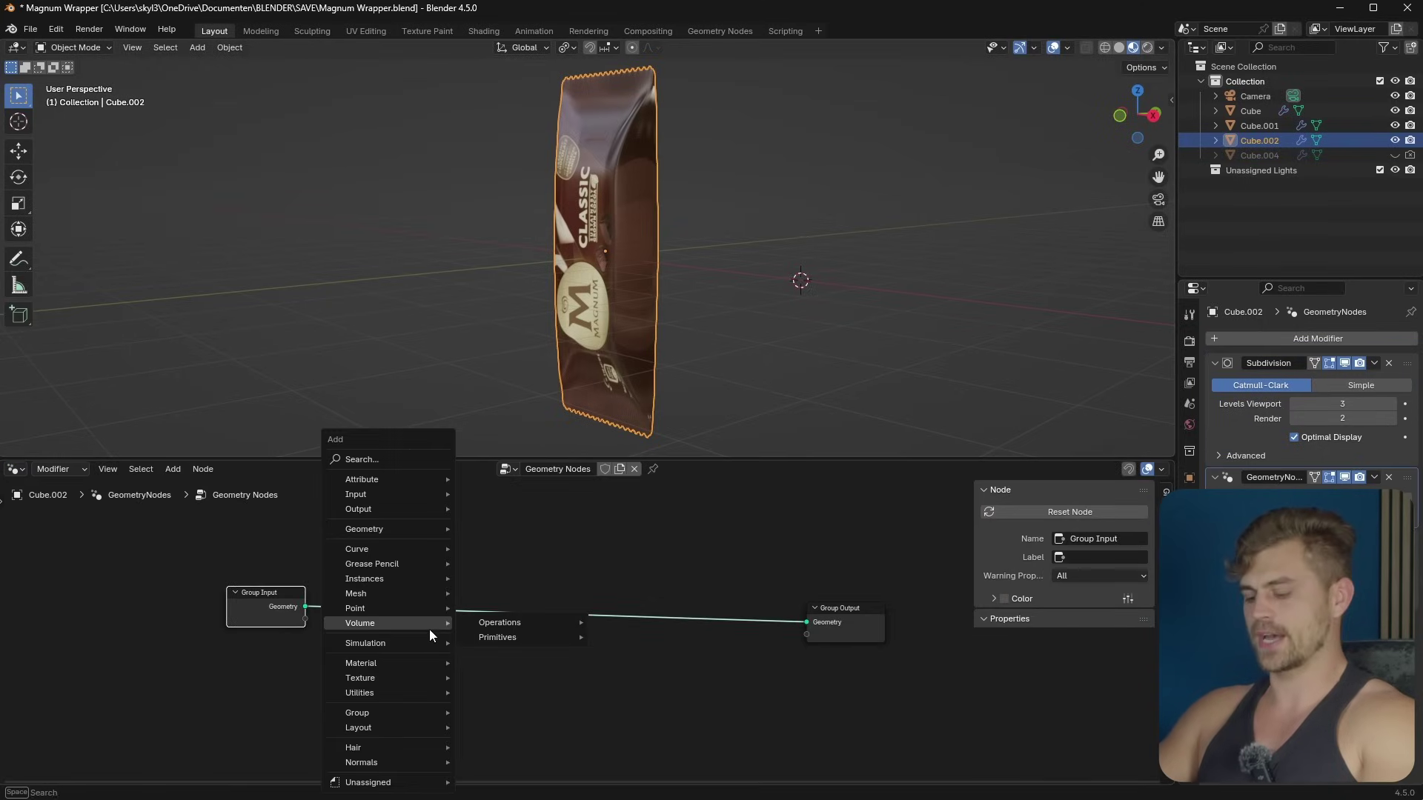
pyautogui.write('mesh bool')
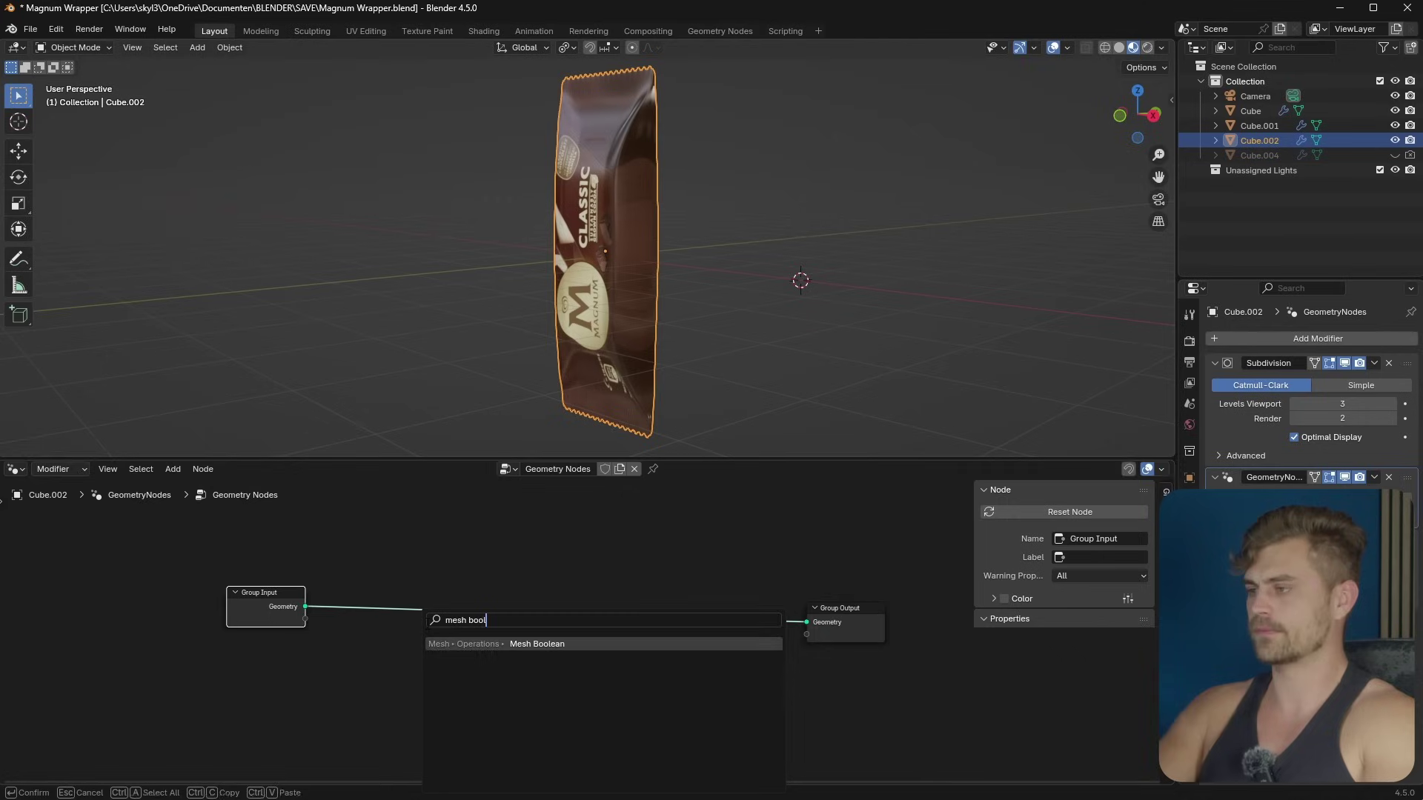
pyautogui.press('Return')
pyautogui.click(503, 593)
# Step: Add an ico sphere to the scene and move it so it overlaps the lower half of the wrapper
pyautogui.hotkey('shift', 'a')
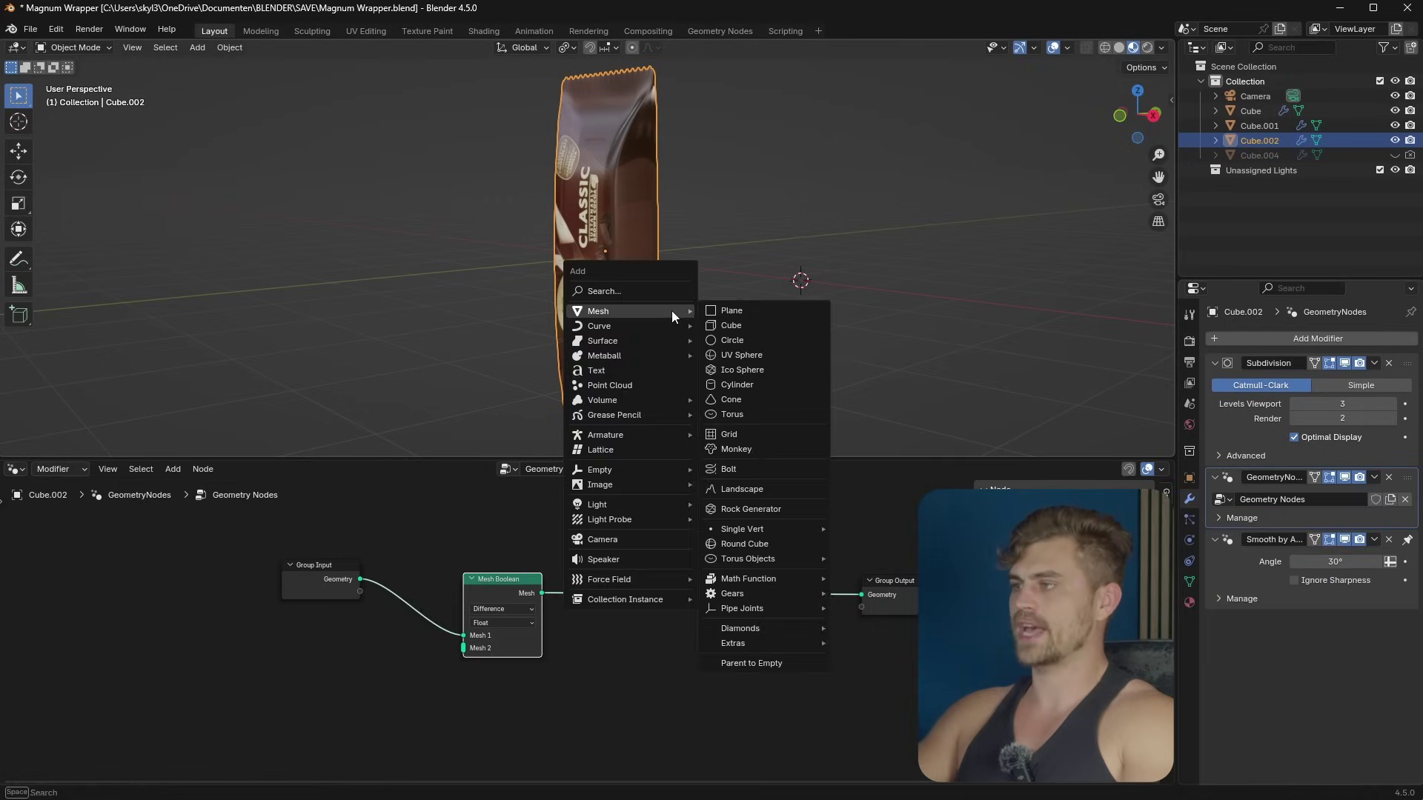
pyautogui.moveTo(620, 310)
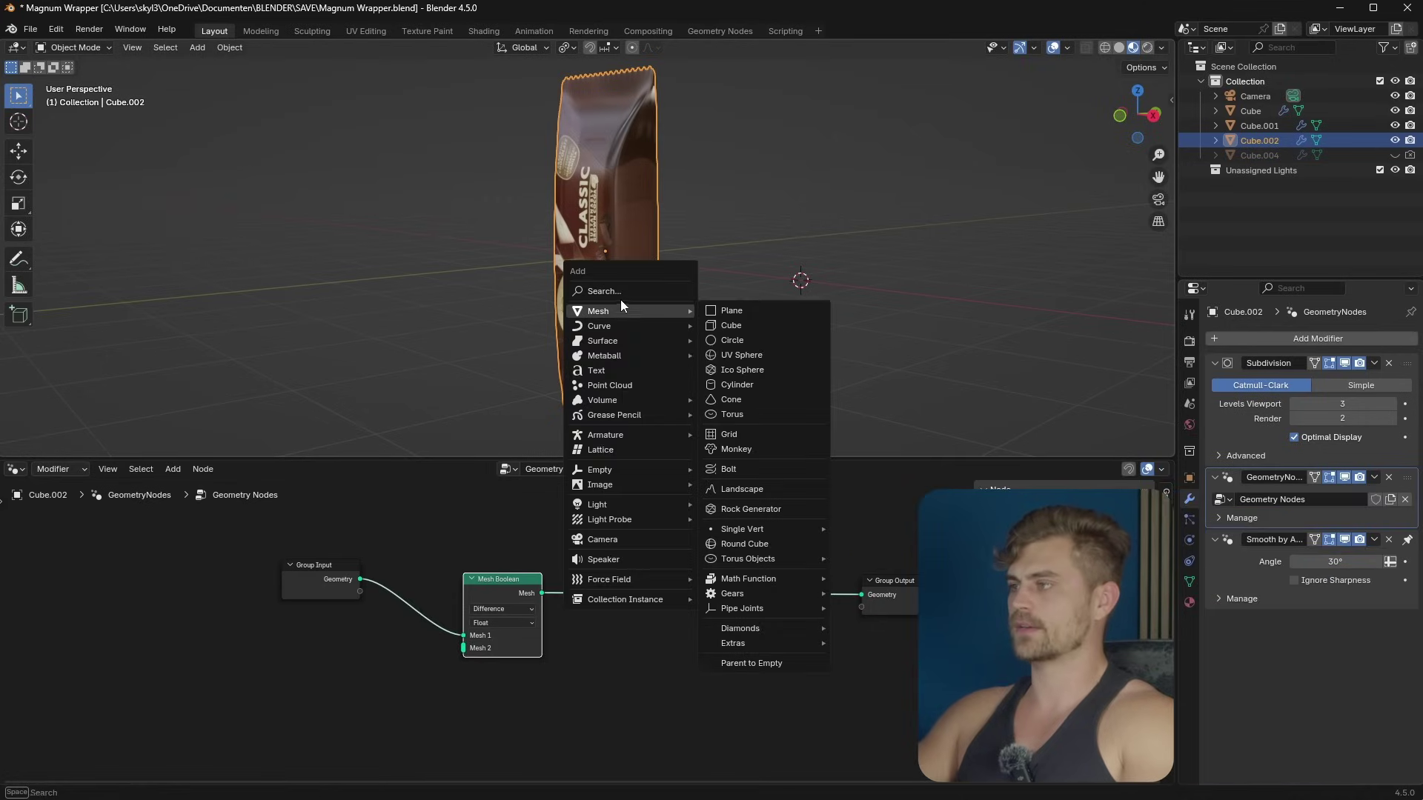
pyautogui.click(760, 373)
pyautogui.moveTo(732, 371); pyautogui.dragTo(791, 327, button='middle')
pyautogui.press('g')
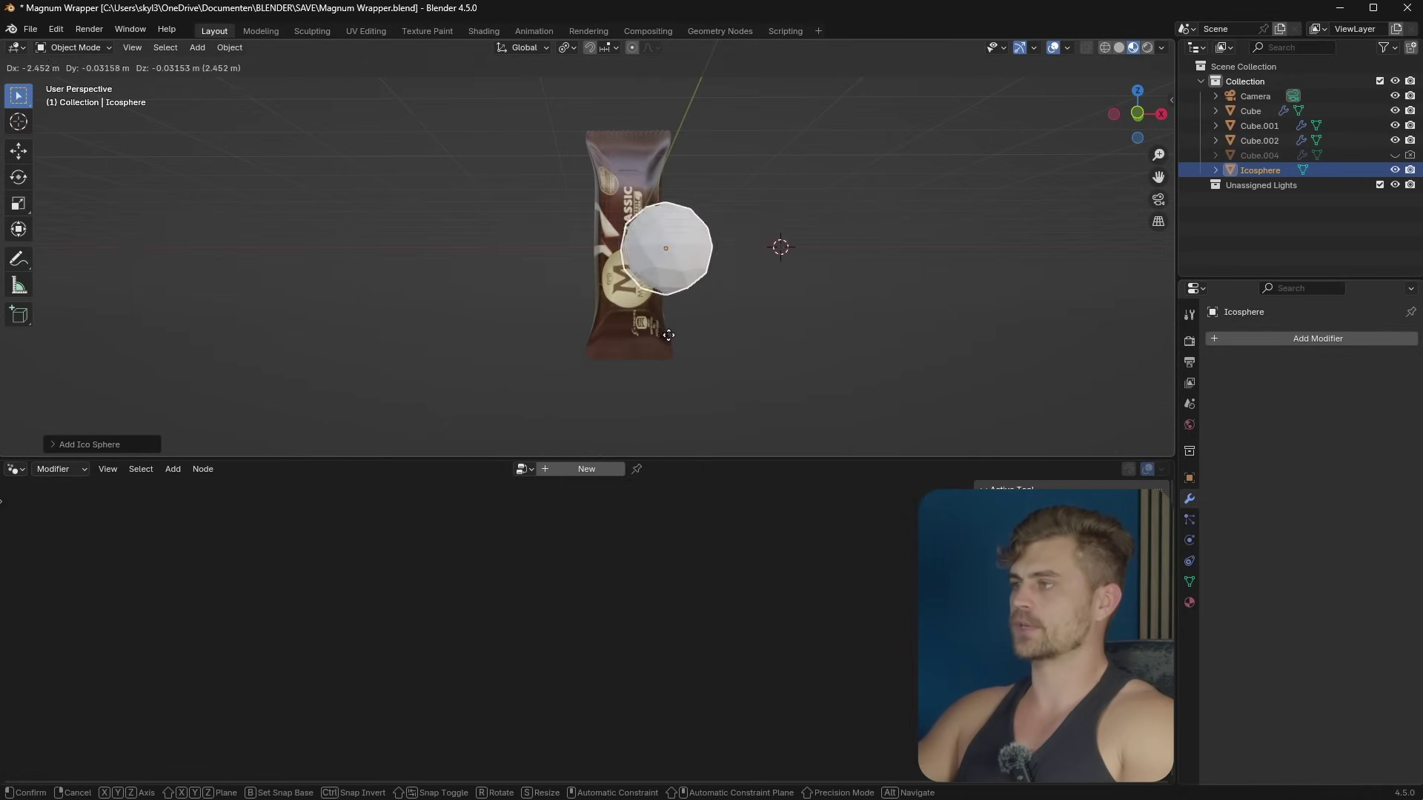
pyautogui.click(640, 366)
pyautogui.moveTo(641, 366); pyautogui.dragTo(523, 374, button='middle')
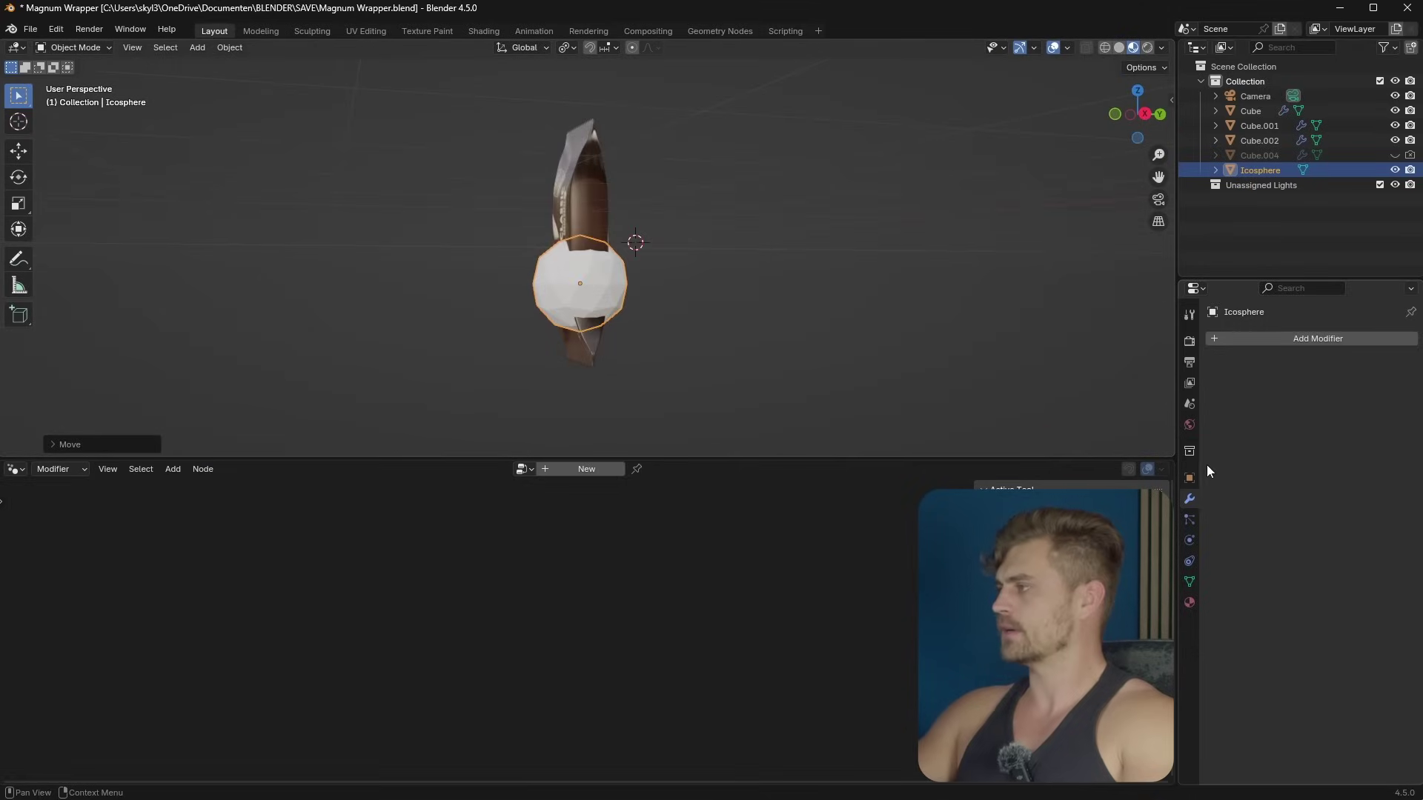
# Step: Add a level 3 Subdivision modifier and a Displace modifier to the ico sphere
pyautogui.hotkey('ctrl', '3')
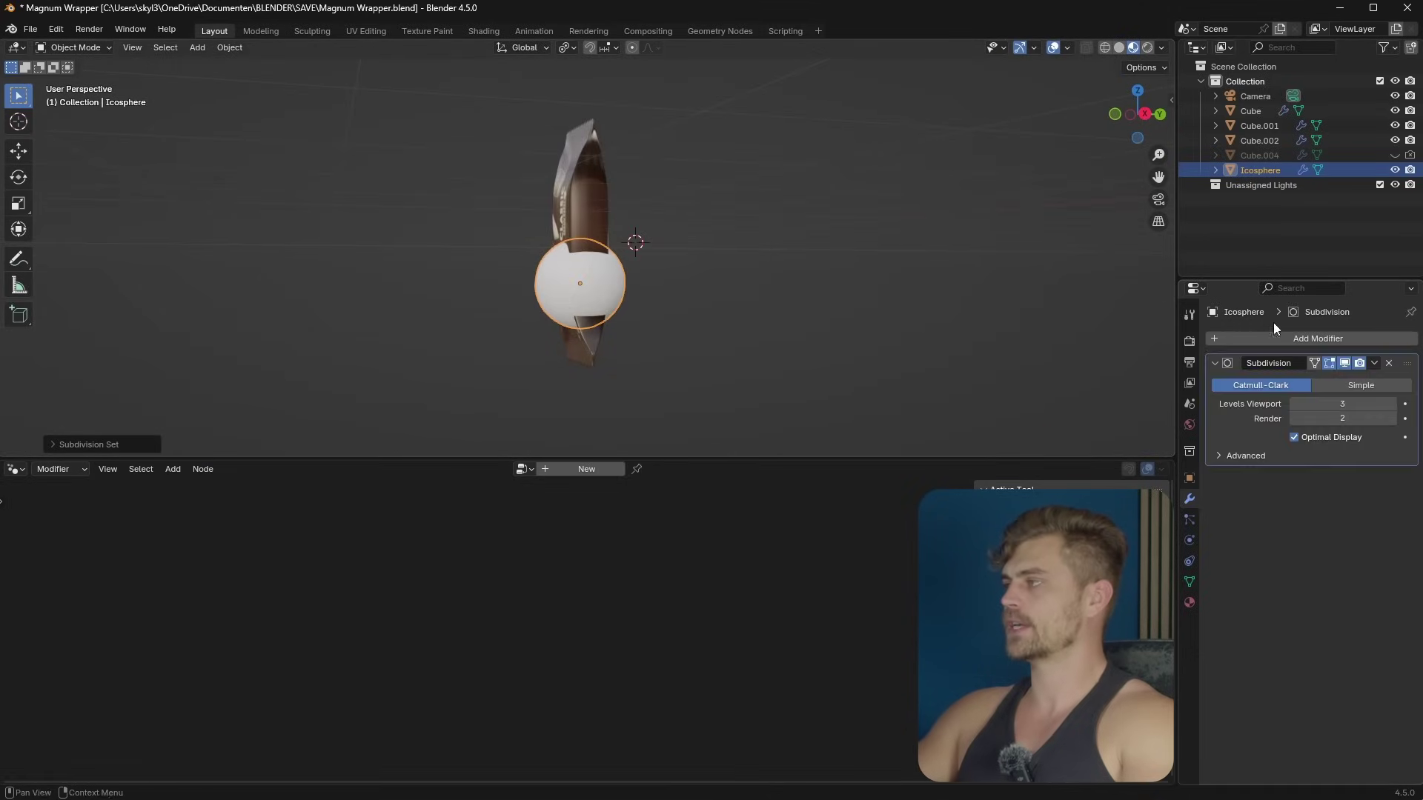
pyautogui.click(1295, 338)
pyautogui.write('d')
pyautogui.click(1147, 369)
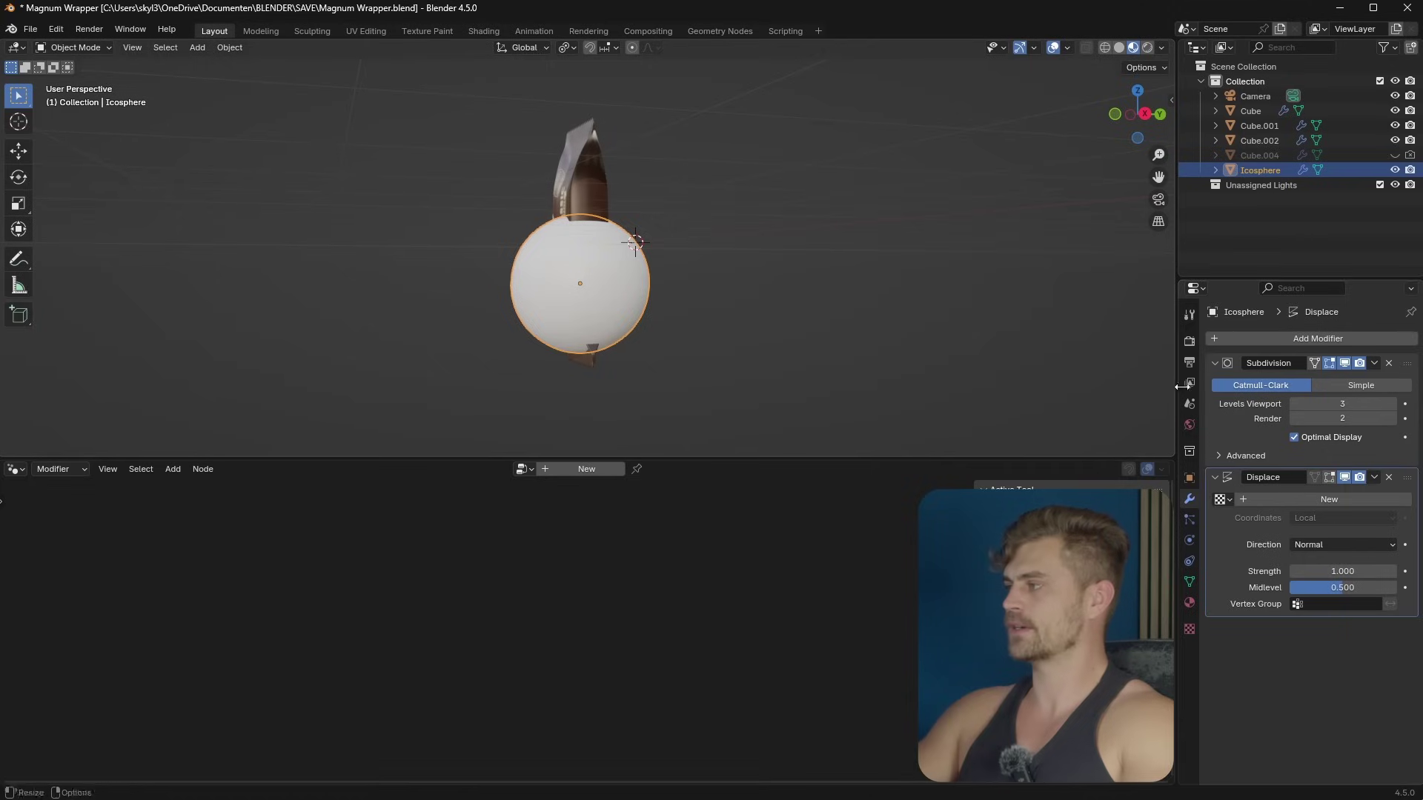
# Step: Create a new texture for the Displace modifier, set its type to Clouds and its size to 0.87
pyautogui.click(1349, 509)
pyautogui.click(1404, 500)
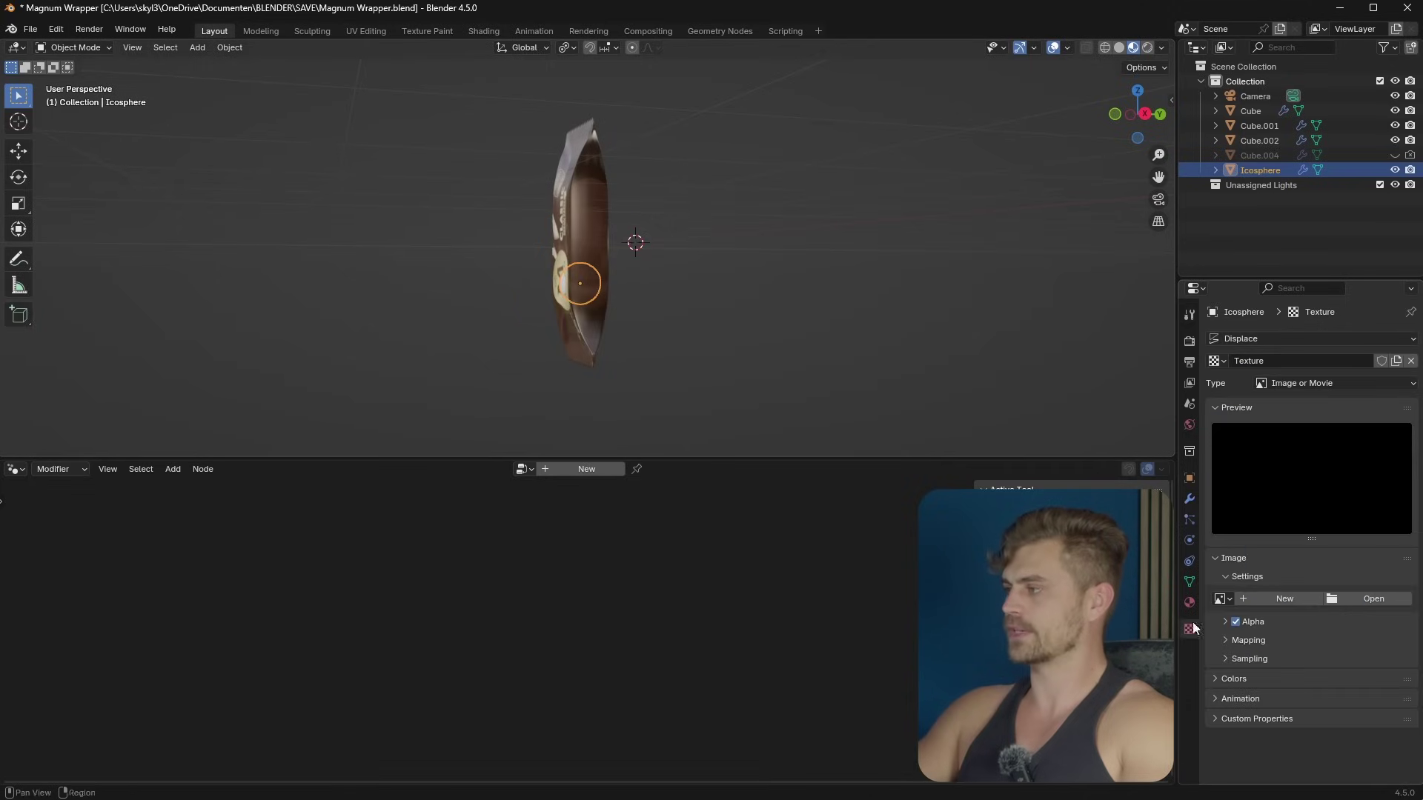
pyautogui.click(1374, 383)
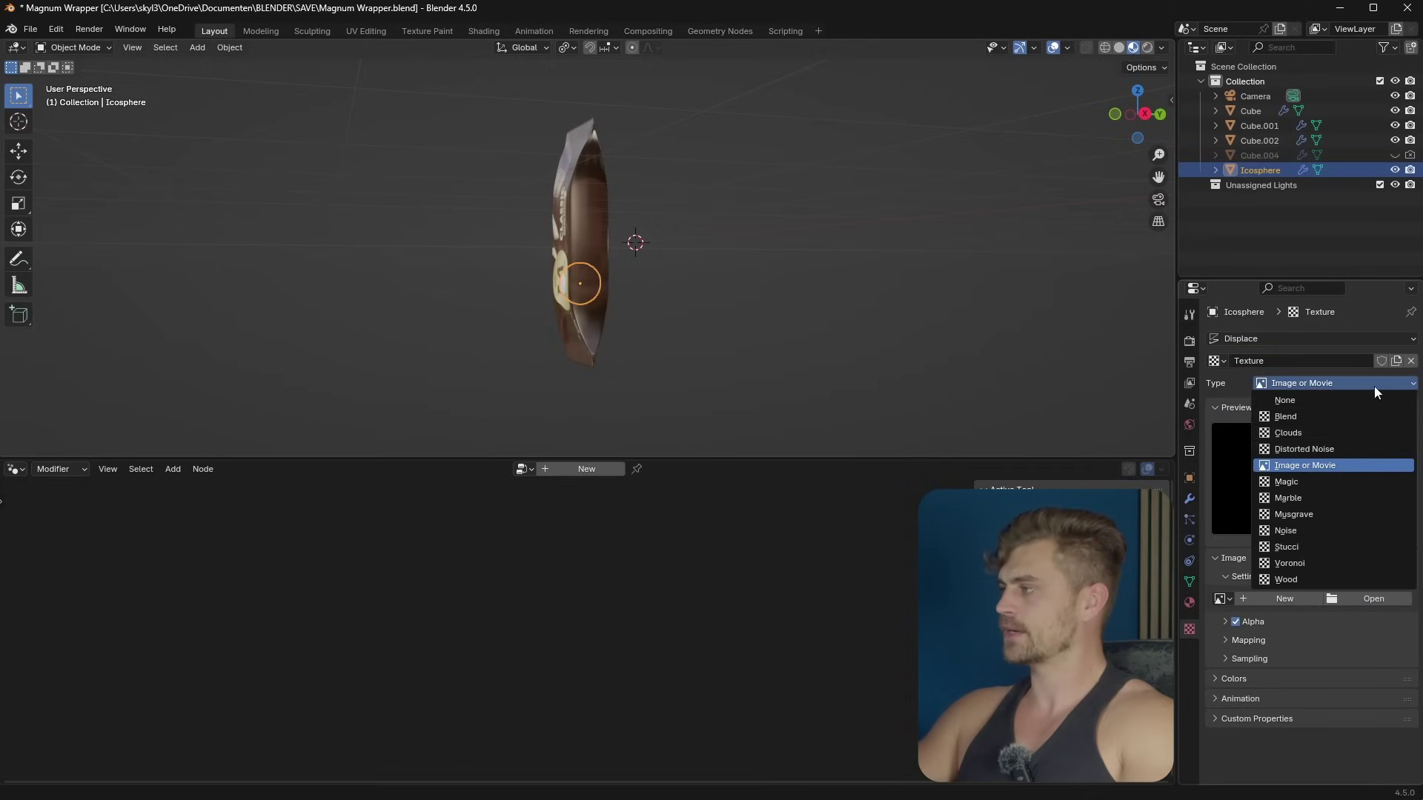
pyautogui.click(1348, 427)
pyautogui.moveTo(1337, 647); pyautogui.dragTo(1389, 646)
# Step: Resize the displaced ico sphere around the wrapper and set the Displace modifier's texture coordinates to Global
pyautogui.moveTo(615, 268); pyautogui.dragTo(698, 289, button='middle')
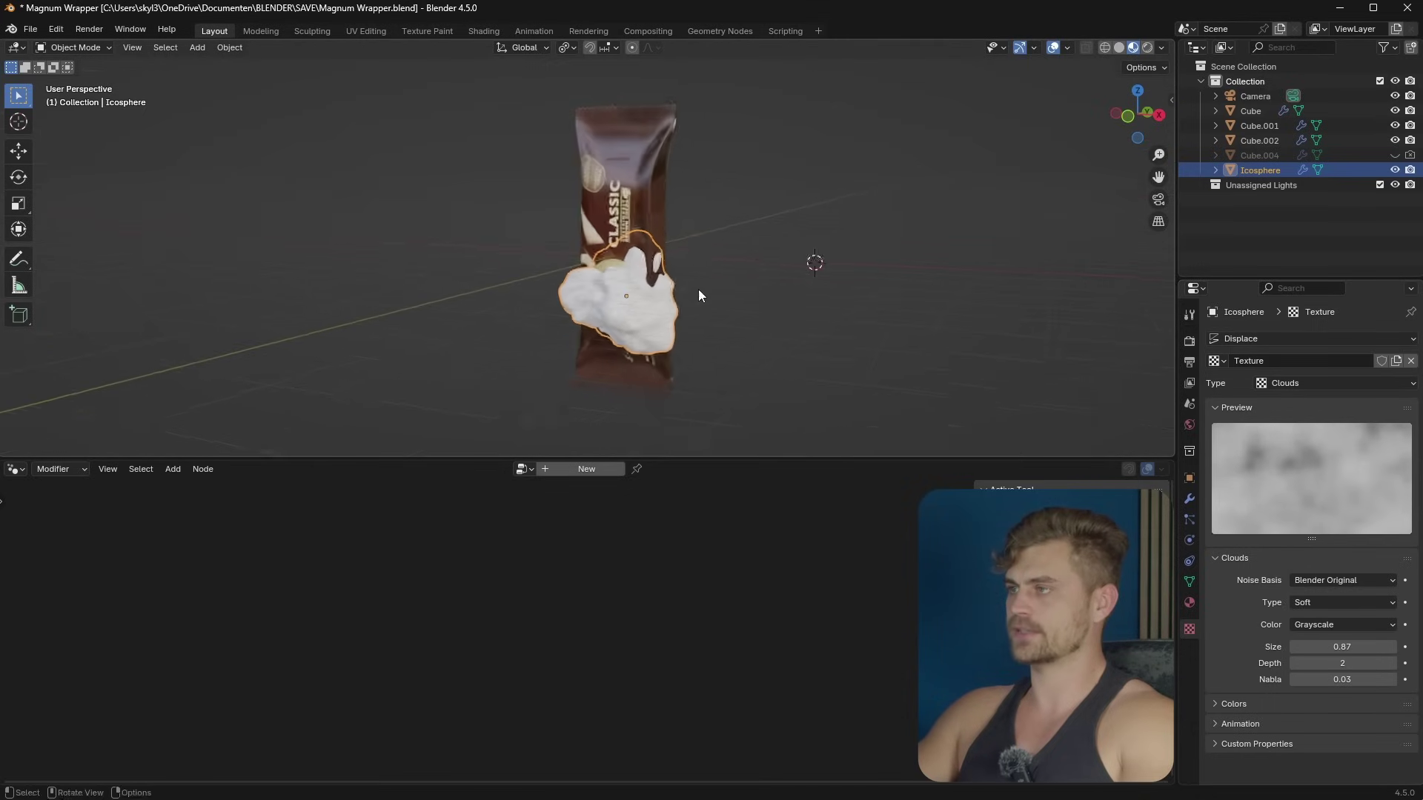
pyautogui.scroll(5, 698, 289)
pyautogui.moveTo(763, 349); pyautogui.dragTo(722, 386, button='middle')
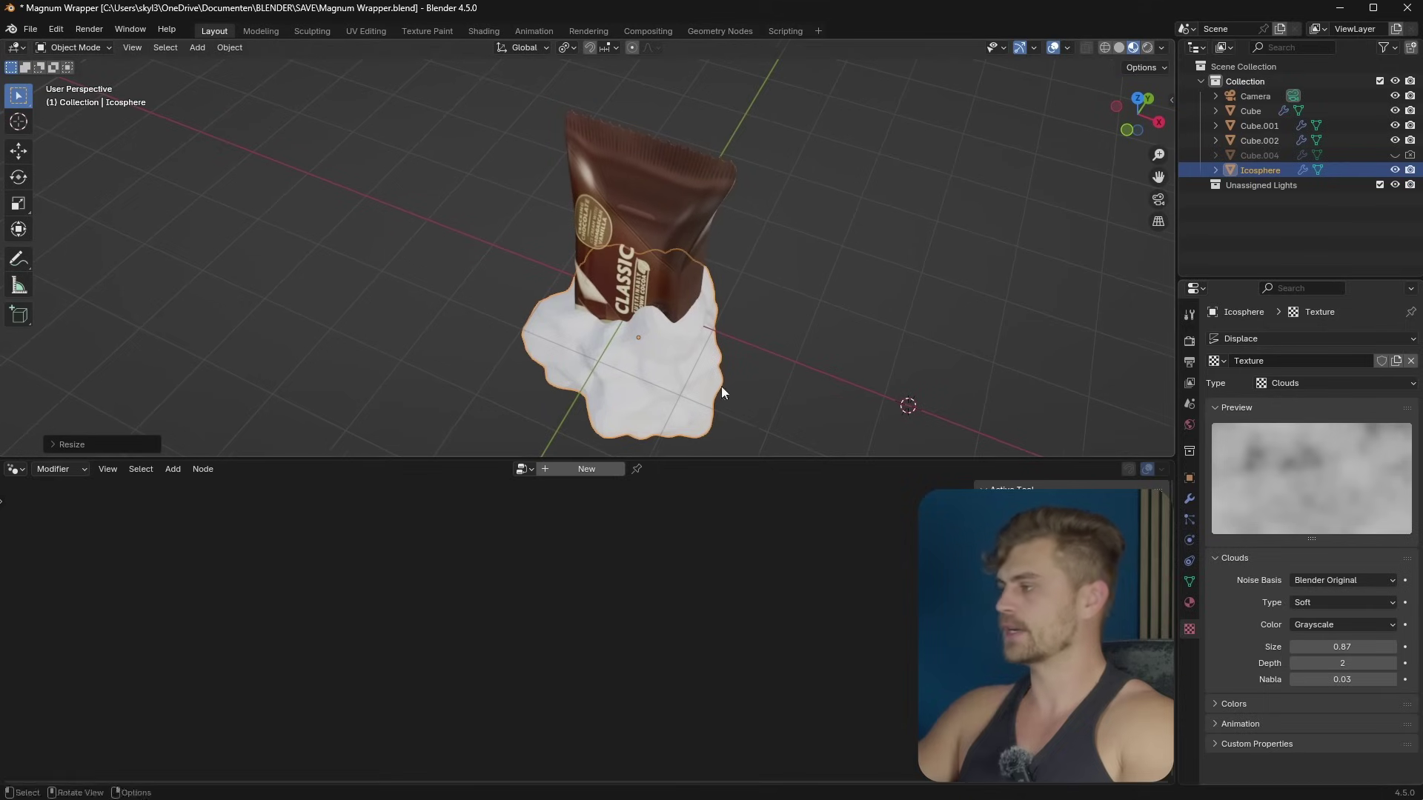
pyautogui.click(1189, 499)
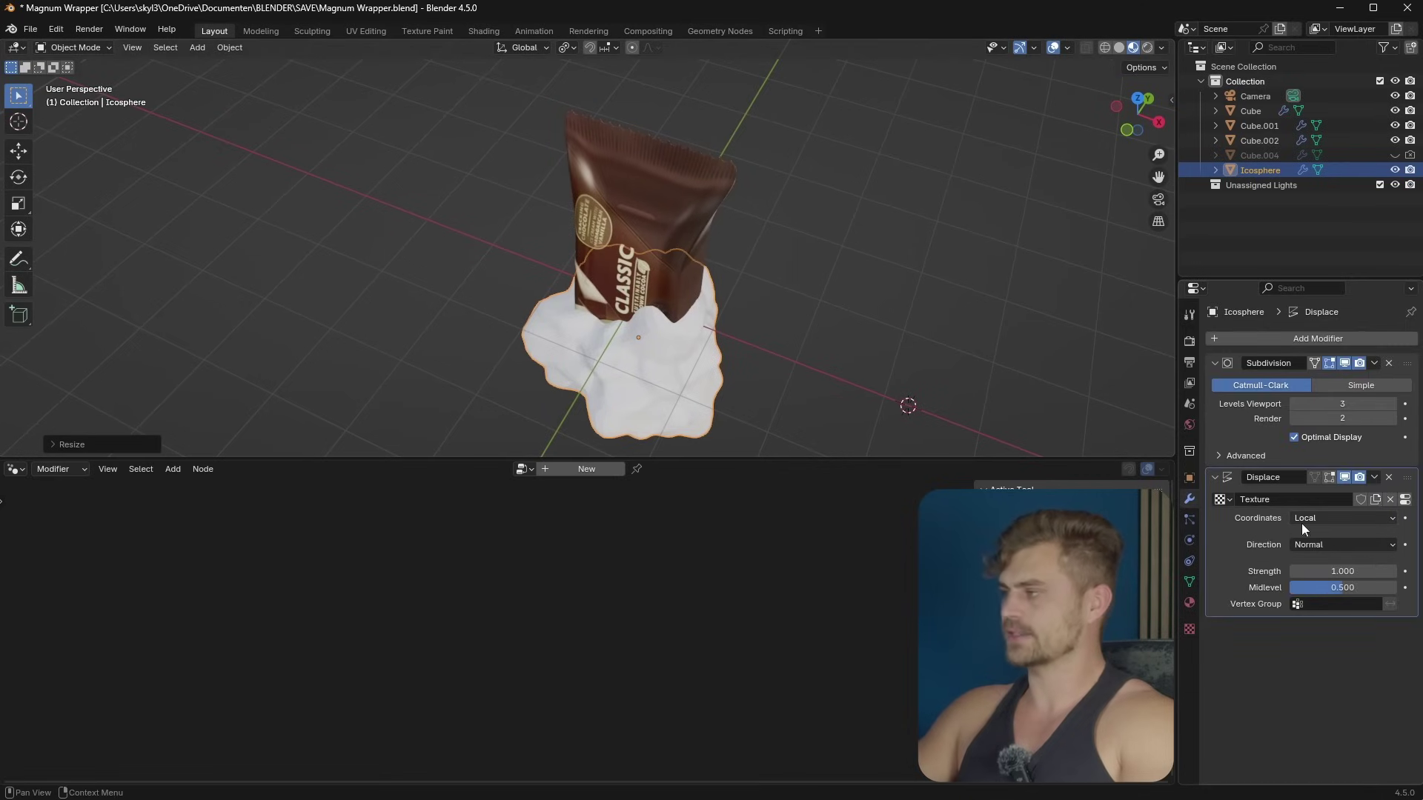
pyautogui.click(1339, 522)
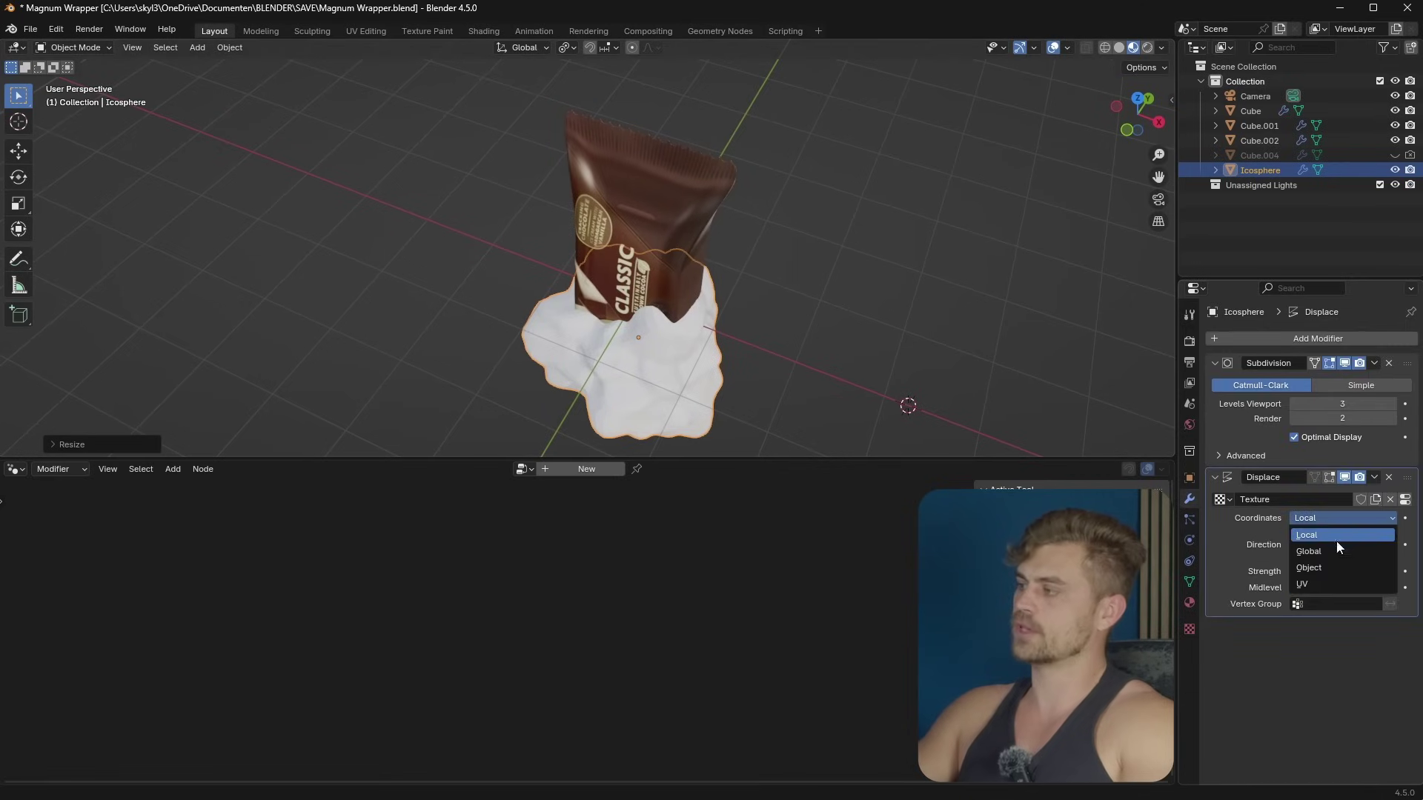
pyautogui.click(1336, 553)
# Step: Try moving and scaling the ico sphere over the wrapper to preview how its global displacement changes
pyautogui.moveTo(708, 333); pyautogui.dragTo(758, 295, button='middle')
pyautogui.press('g')
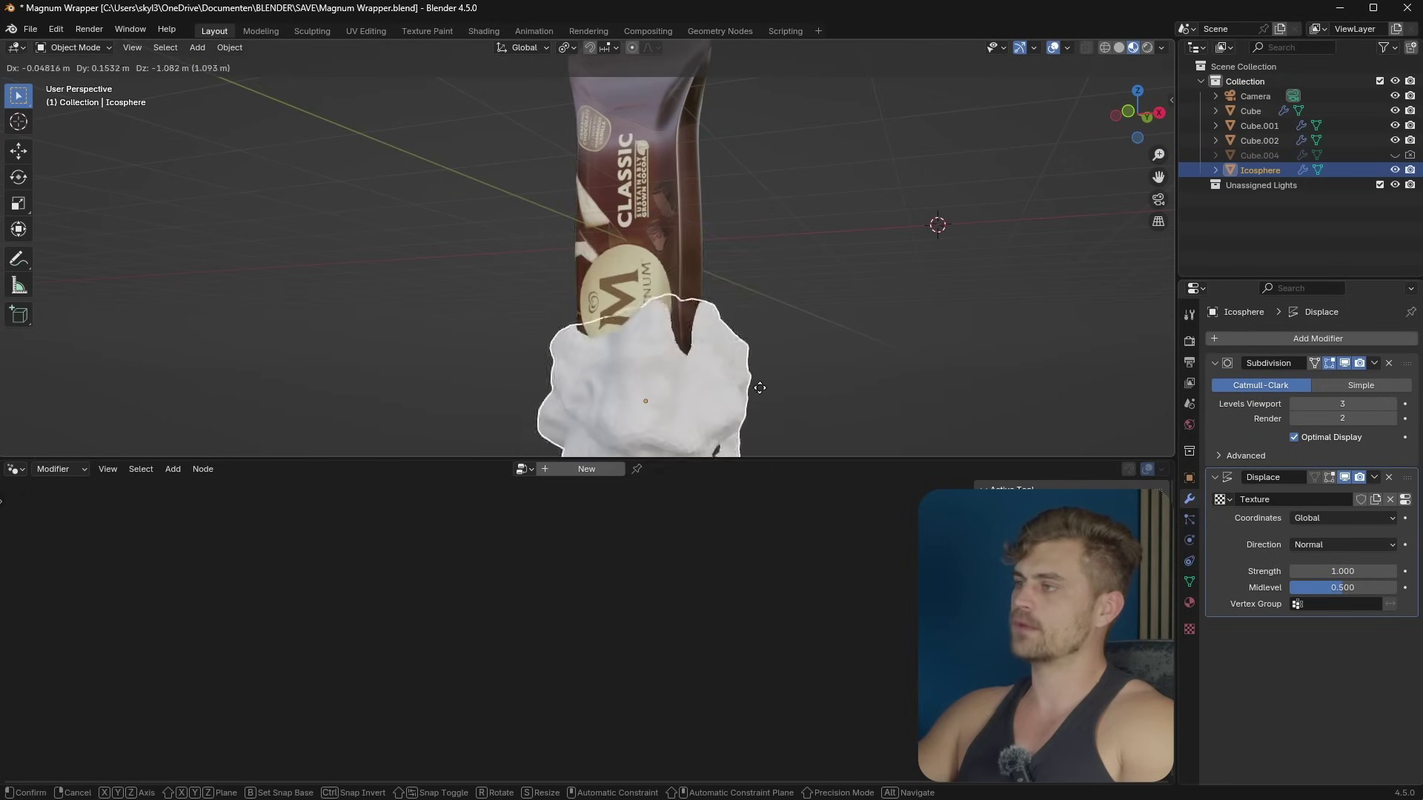
pyautogui.press('s')
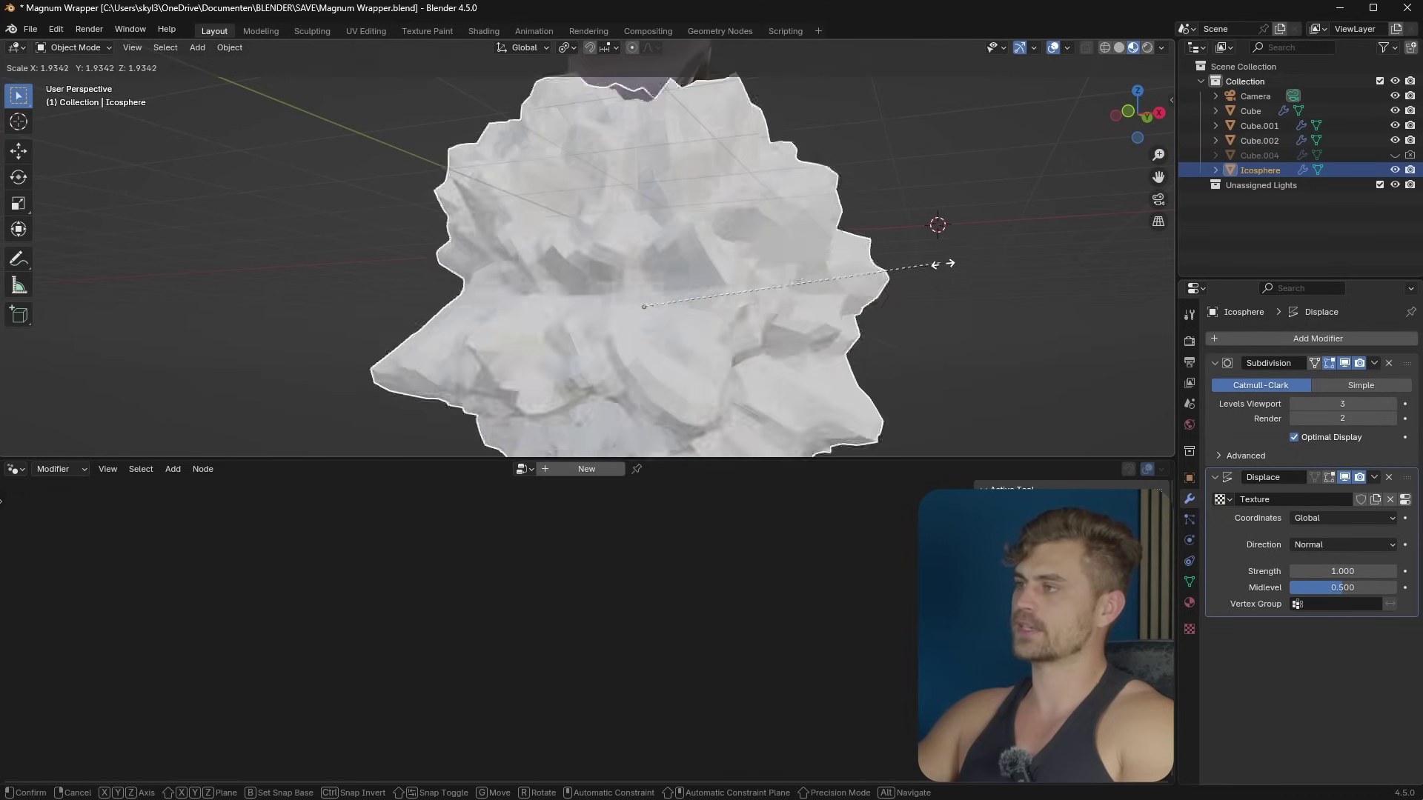
pyautogui.click(749, 260)
pyautogui.scroll(-3, 749, 264)
pyautogui.press('g')
pyautogui.press('z')
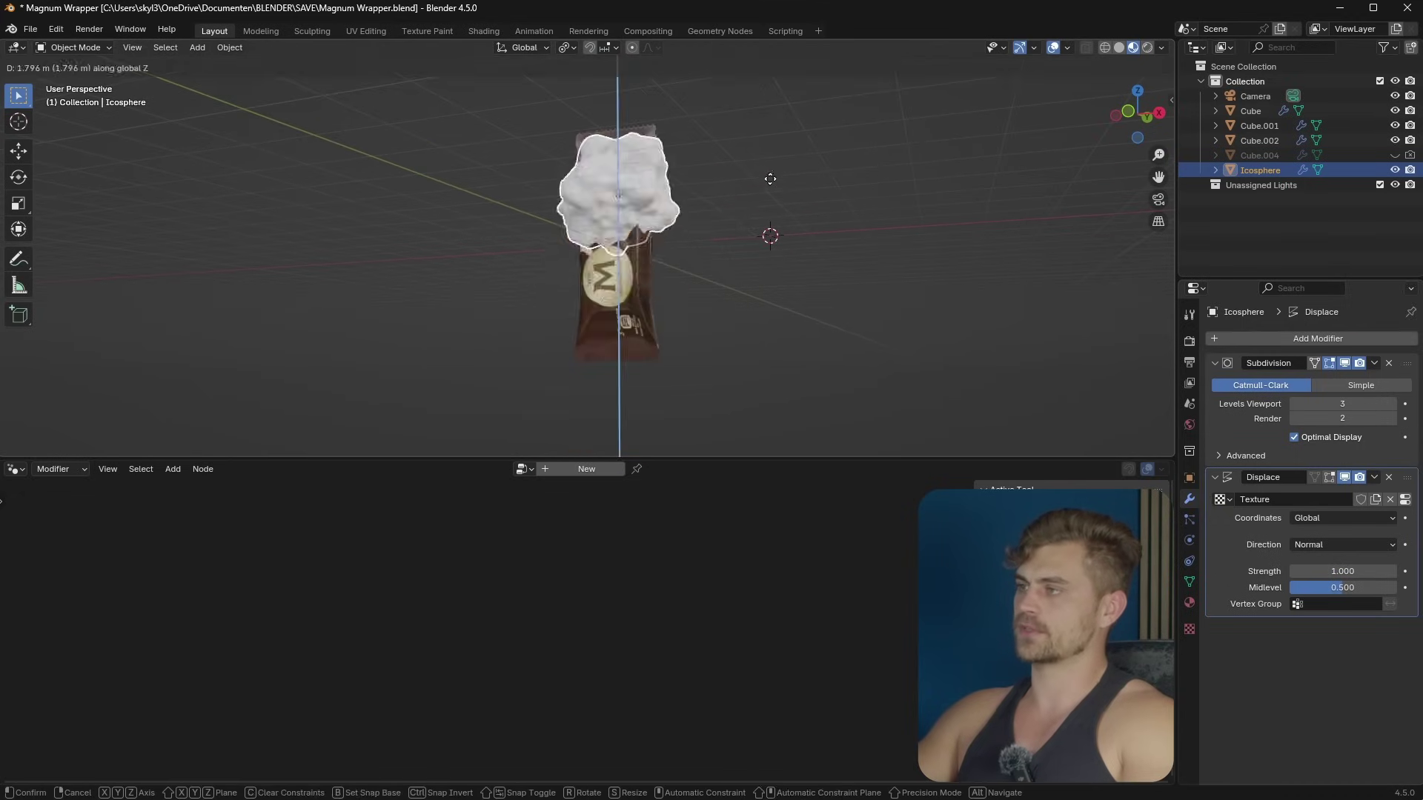
pyautogui.rightClick(752, 208)
# Step: Add the ico sphere to the wrapper's node tree as a Relative Object Info node and connect its Geometry to Mesh 2 of Mesh Boolean
pyautogui.moveTo(738, 216); pyautogui.dragTo(643, 232, button='middle')
pyautogui.scroll(3, 653, 338)
pyautogui.click(643, 226)
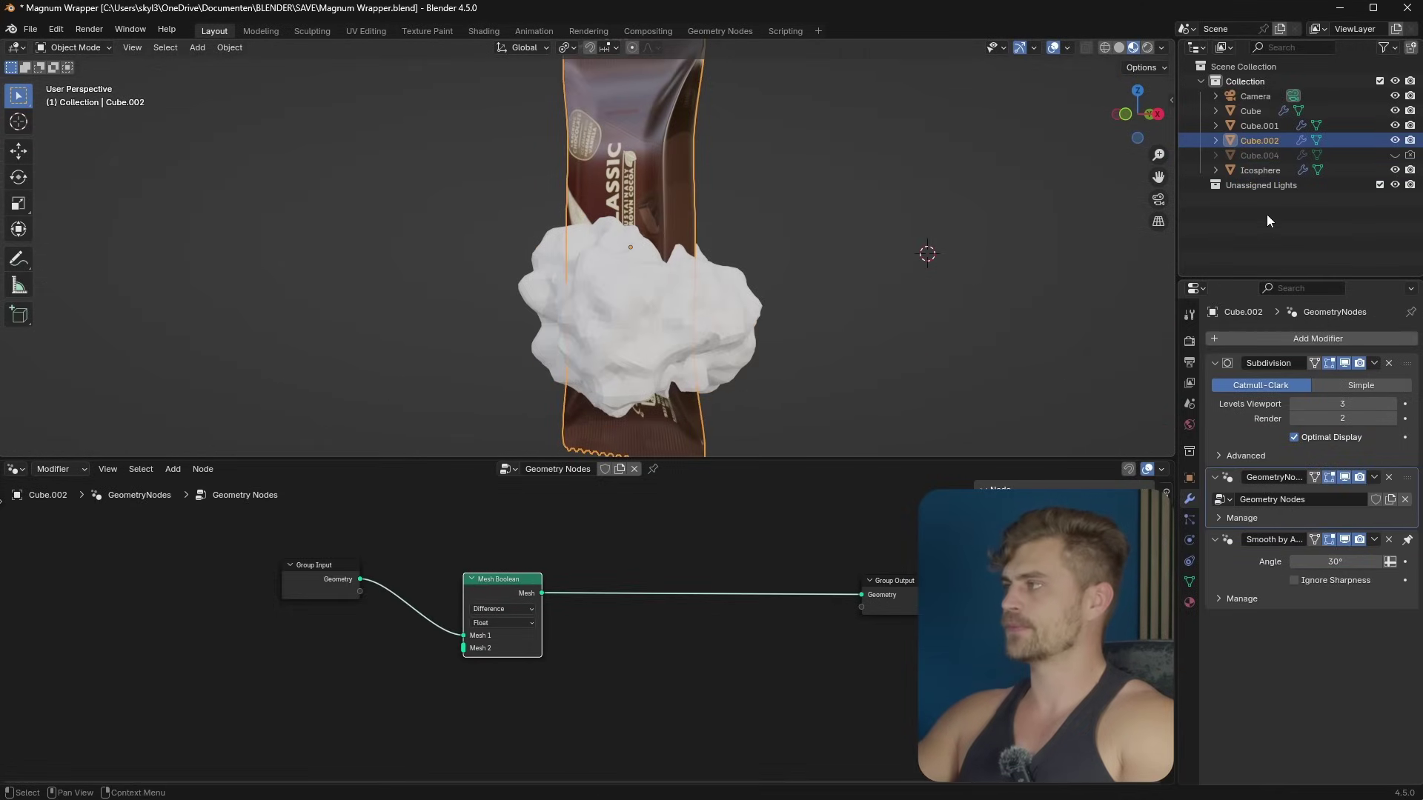
pyautogui.moveTo(1268, 171); pyautogui.dragTo(527, 540)
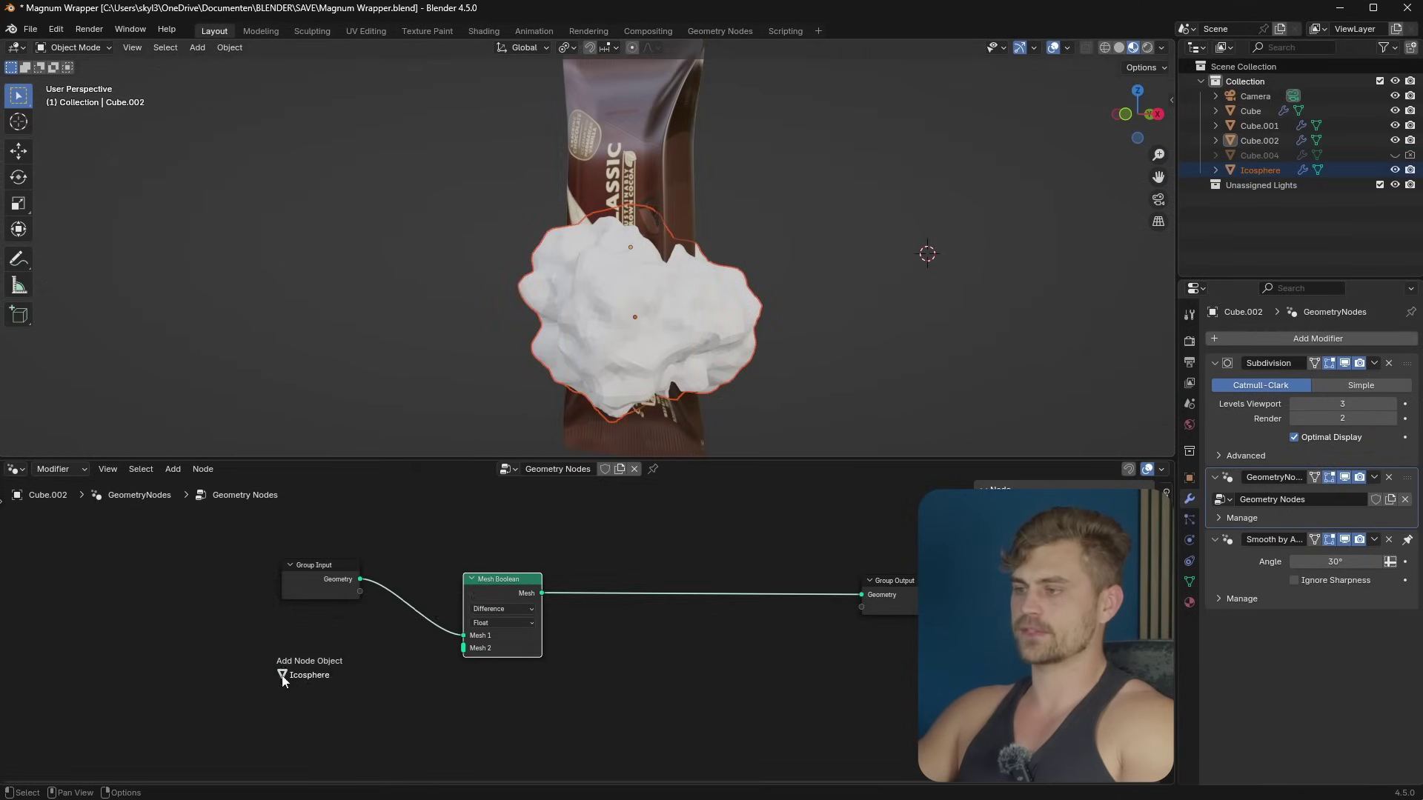
pyautogui.moveTo(282, 680); pyautogui.dragTo(282, 680)
pyautogui.moveTo(453, 651); pyautogui.dragTo(456, 652)
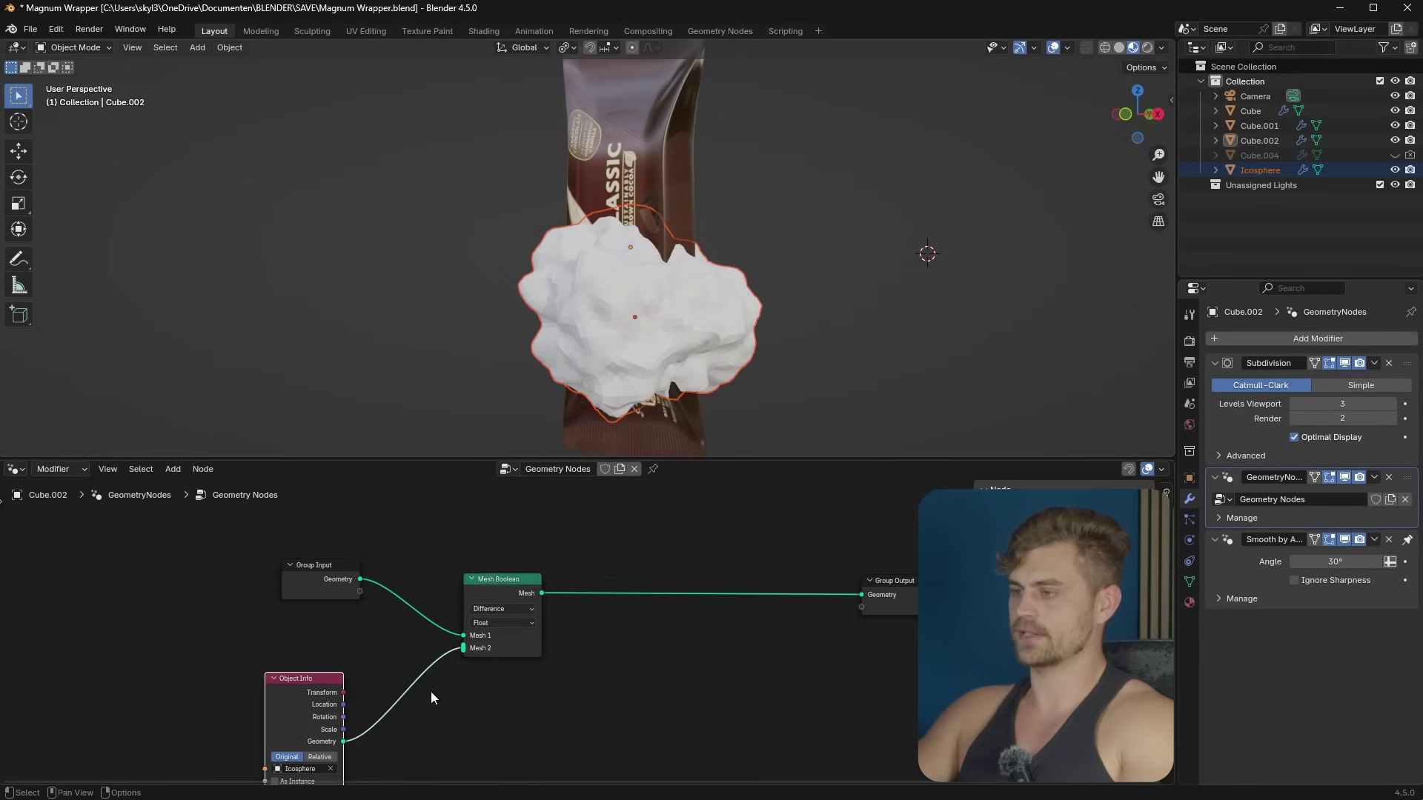
pyautogui.click(333, 757)
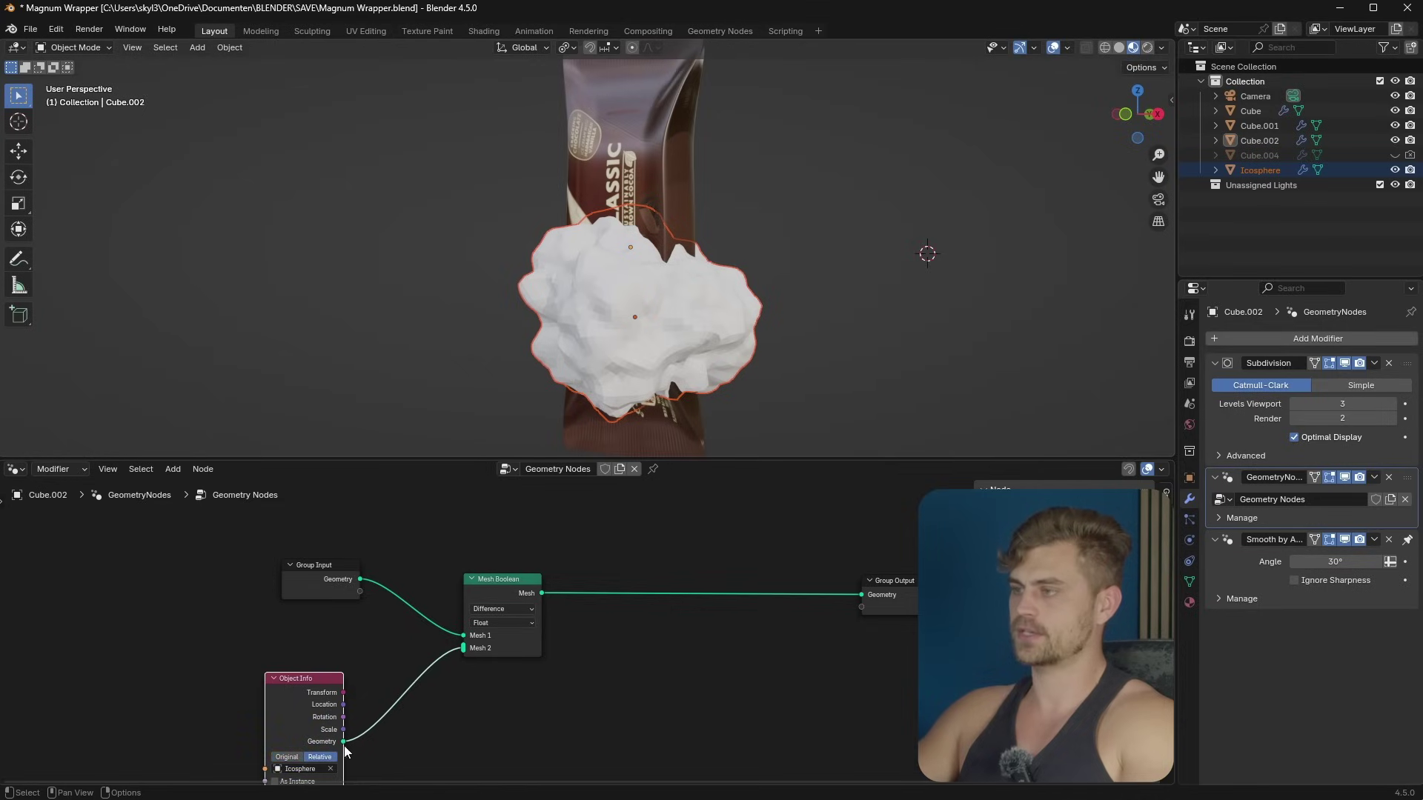
# Step: Hide the ico sphere temporarily to inspect the cut in the wrapper from another angle
pyautogui.click(681, 305)
pyautogui.click(1395, 170)
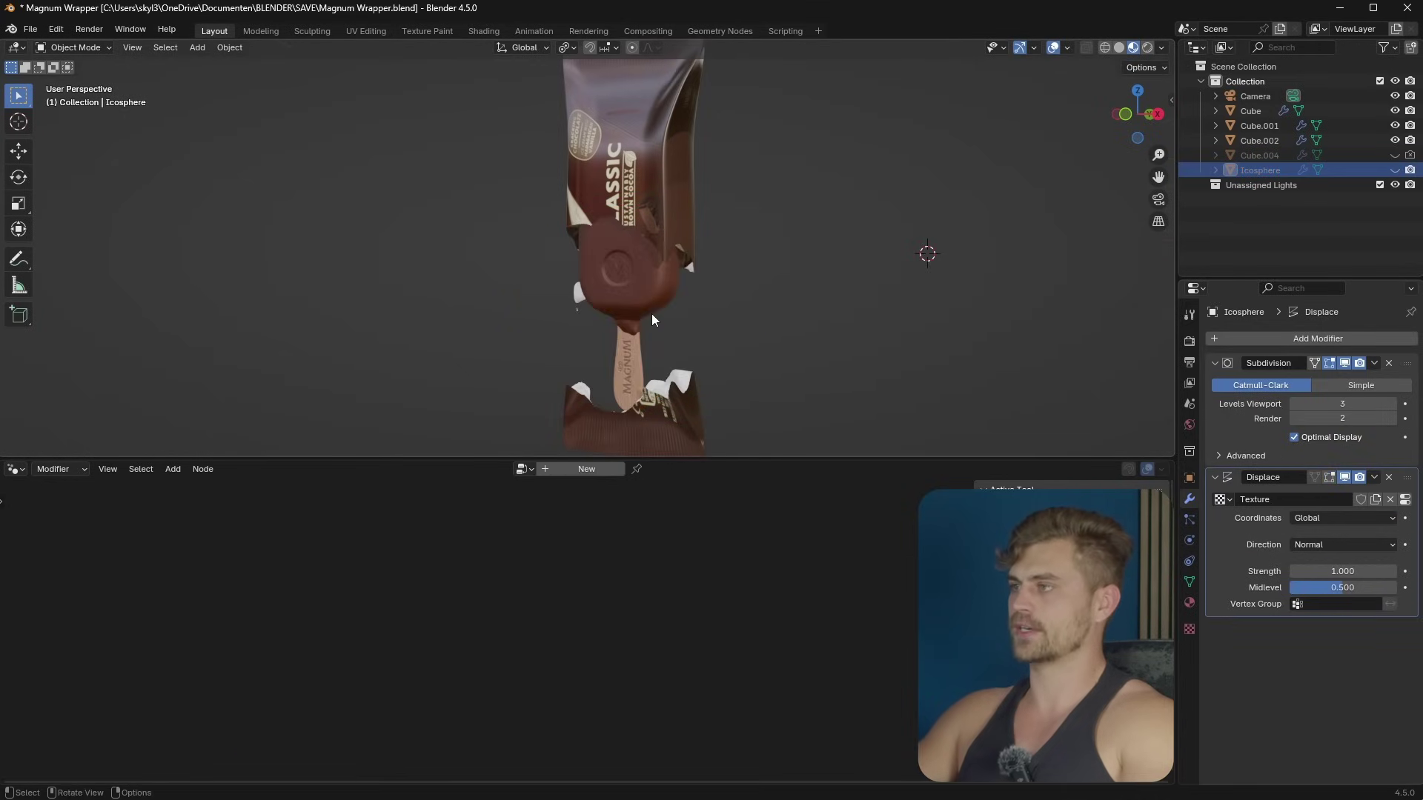
pyautogui.moveTo(652, 319); pyautogui.dragTo(839, 263, button='middle')
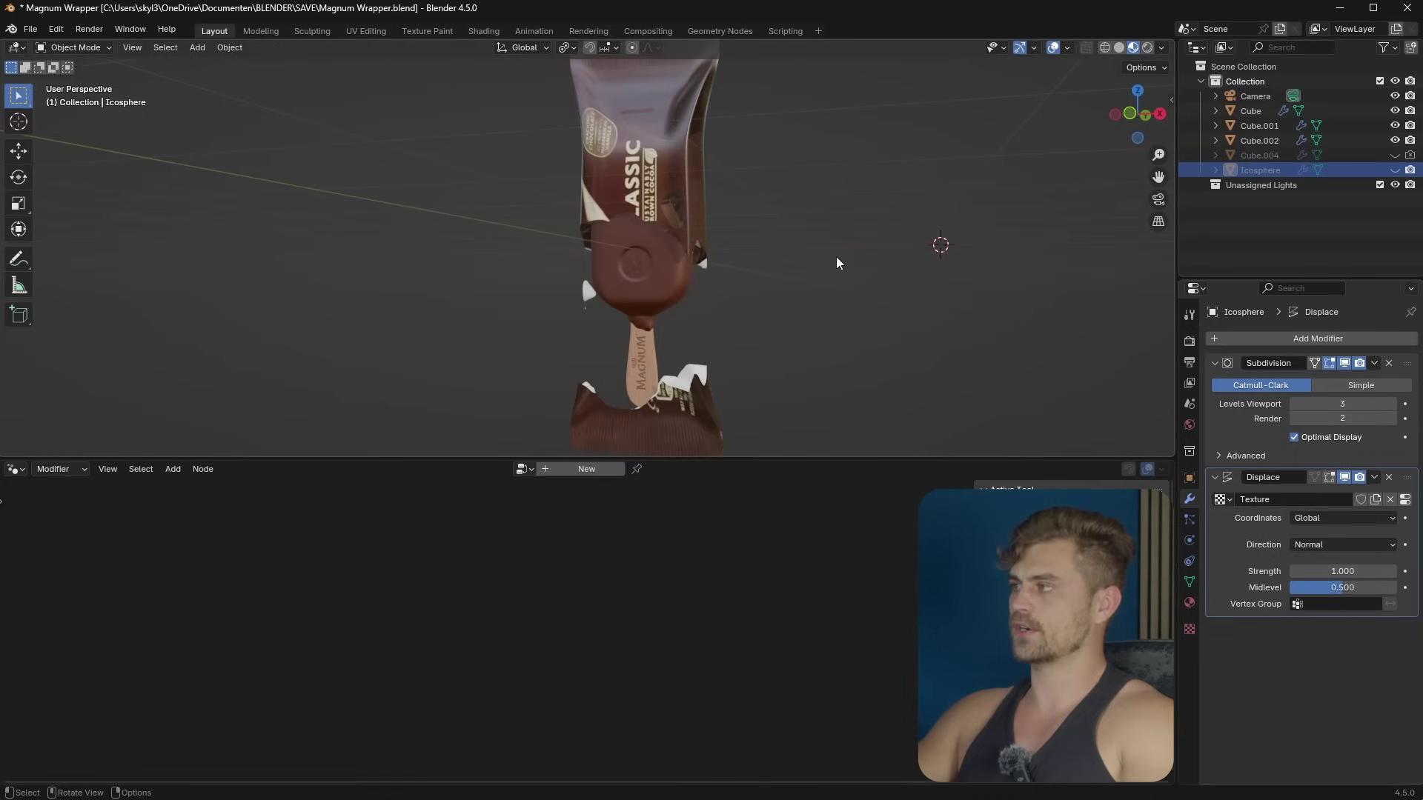
pyautogui.click(1395, 169)
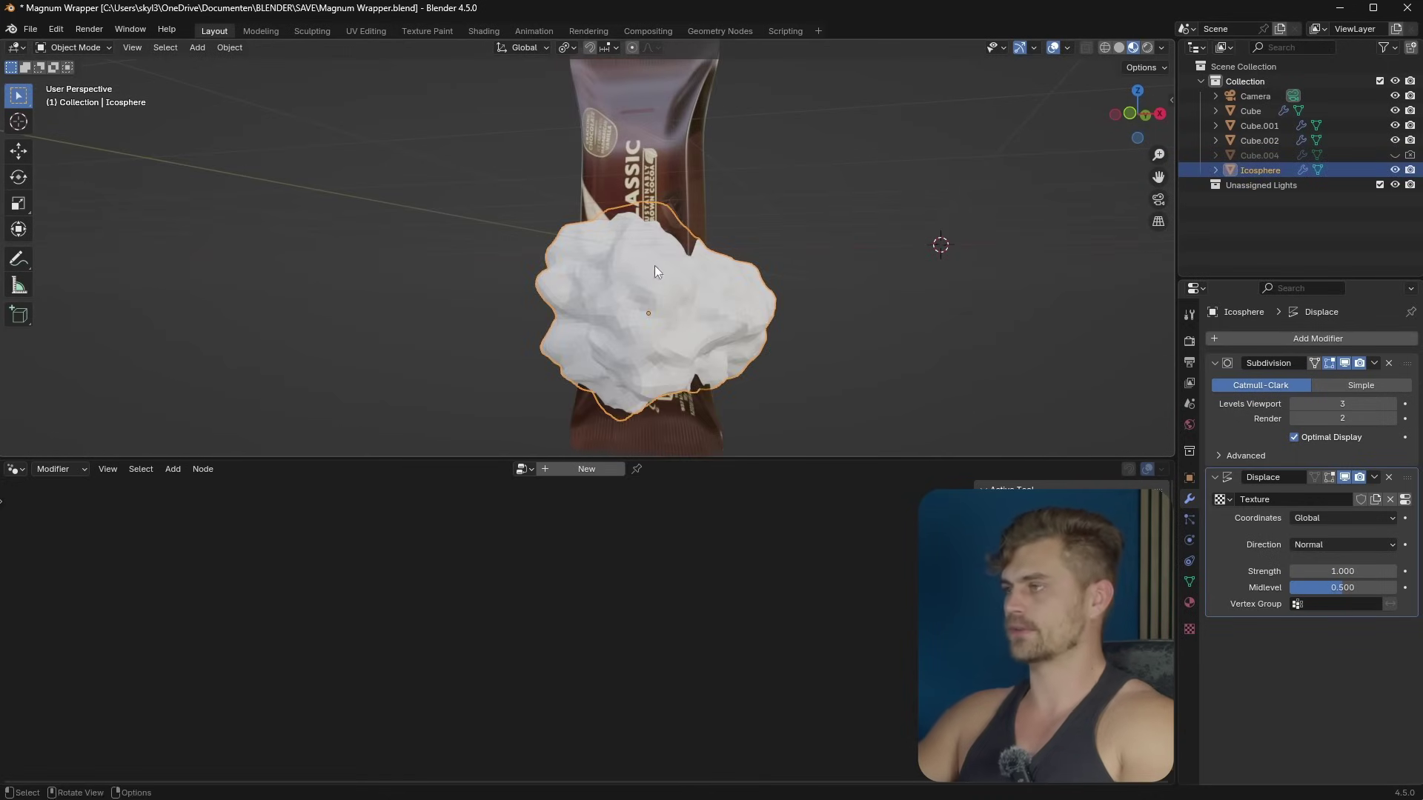
# Step: Set the ico sphere's viewport display to Wire and enable its Box bounds
pyautogui.scroll(-2, 671, 288)
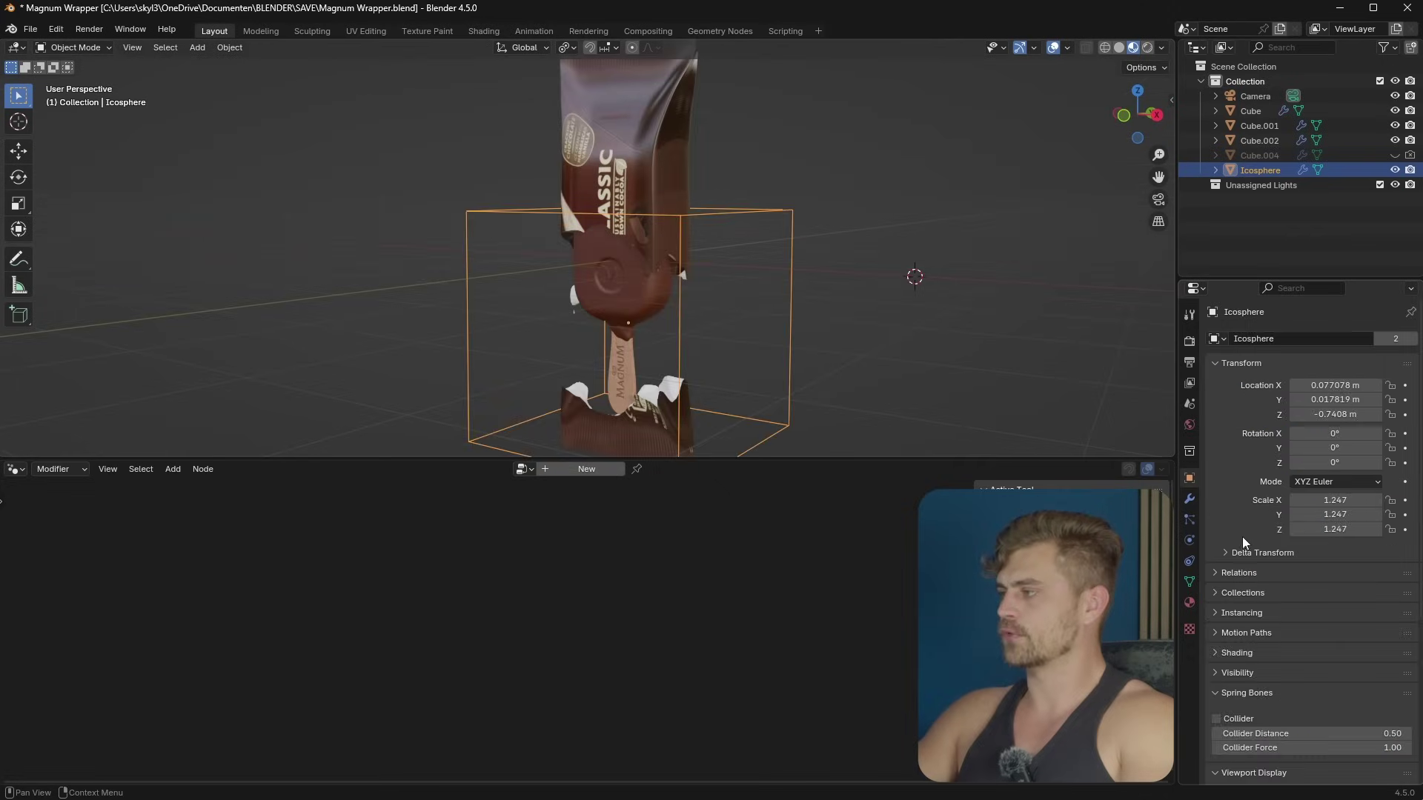
pyautogui.scroll(-6, 1242, 536)
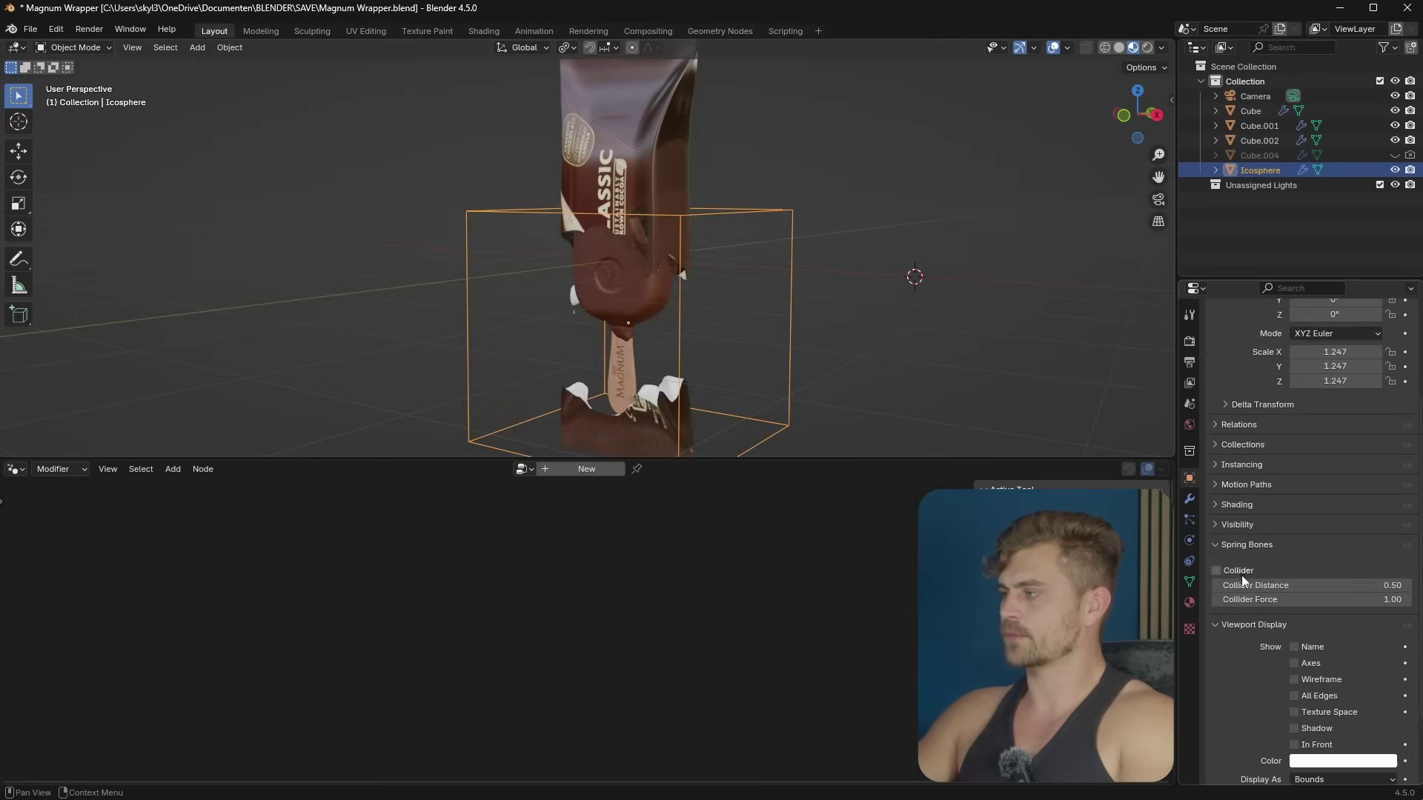
pyautogui.click(1313, 692)
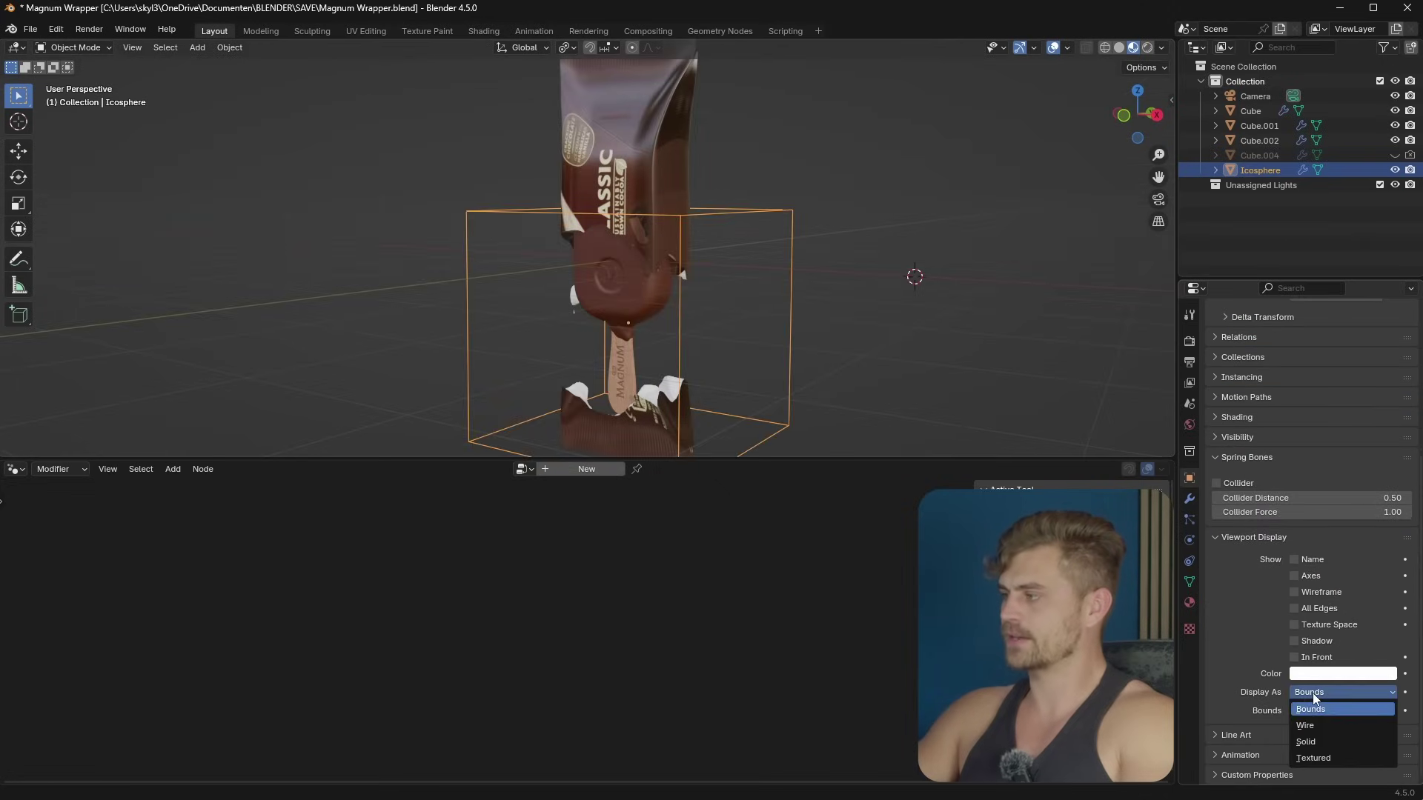
pyautogui.click(1313, 692)
pyautogui.click(1313, 692)
pyautogui.click(1313, 726)
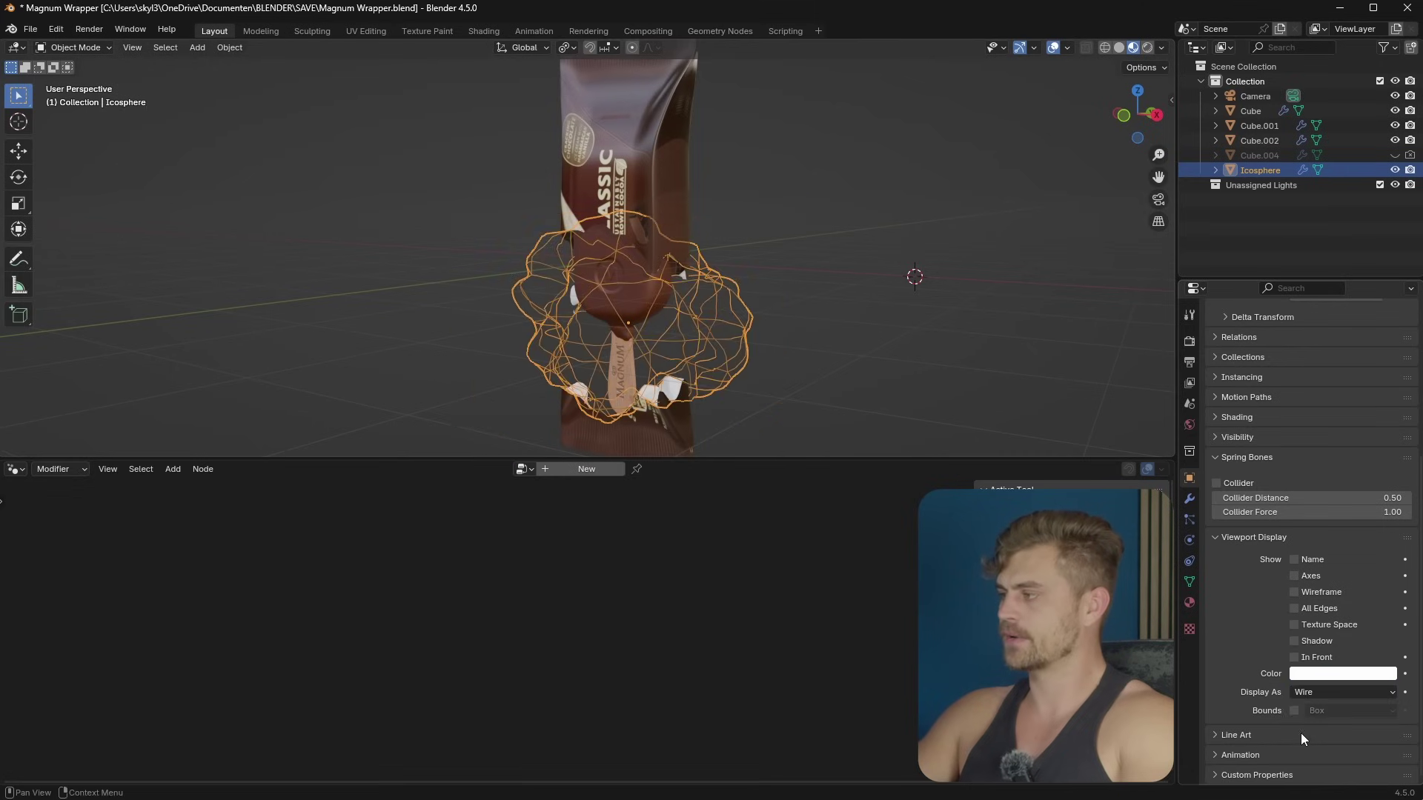
pyautogui.click(1294, 710)
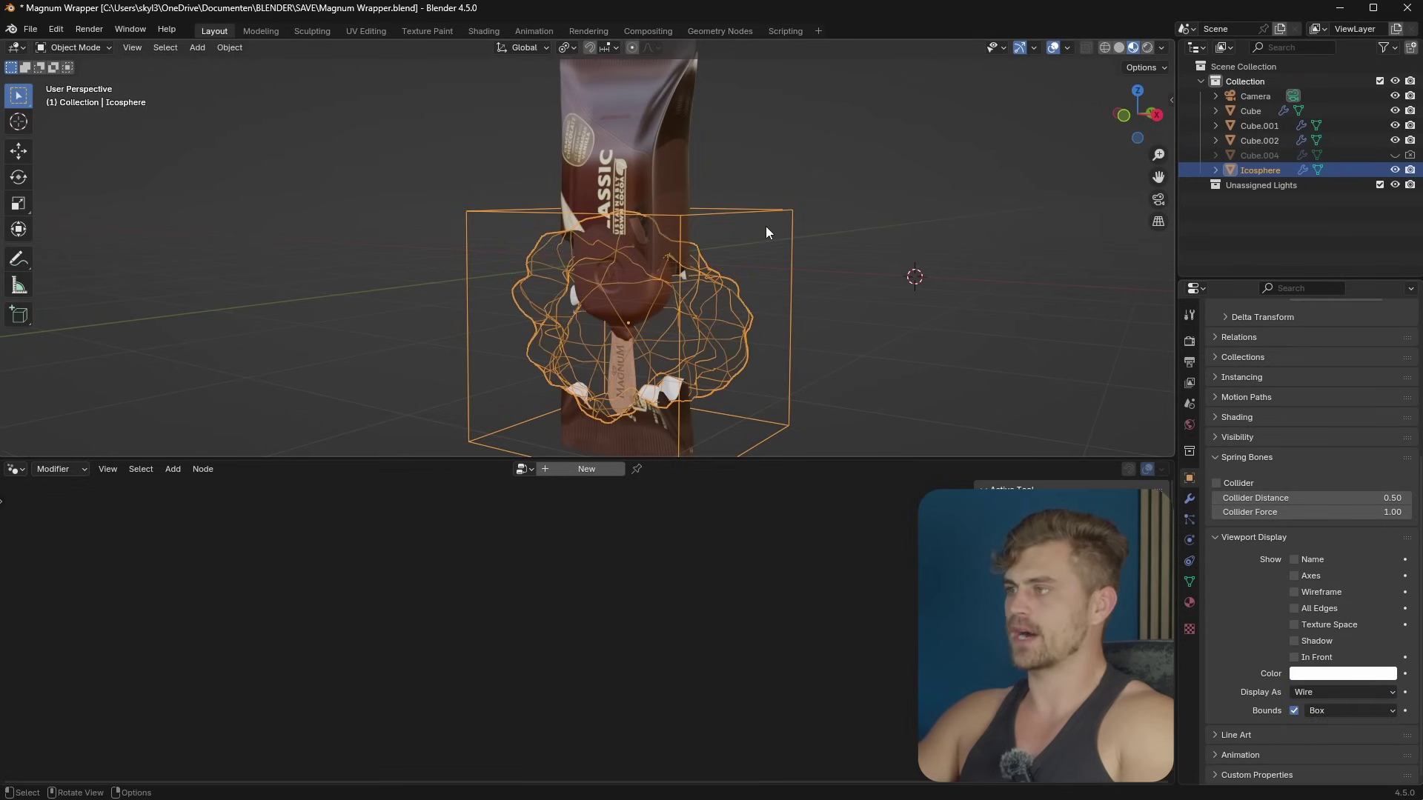
# Step: Move the ico sphere up along Z above the wrapper, switch to the Timeline and keyframe it at frame 72
pyautogui.press('g')
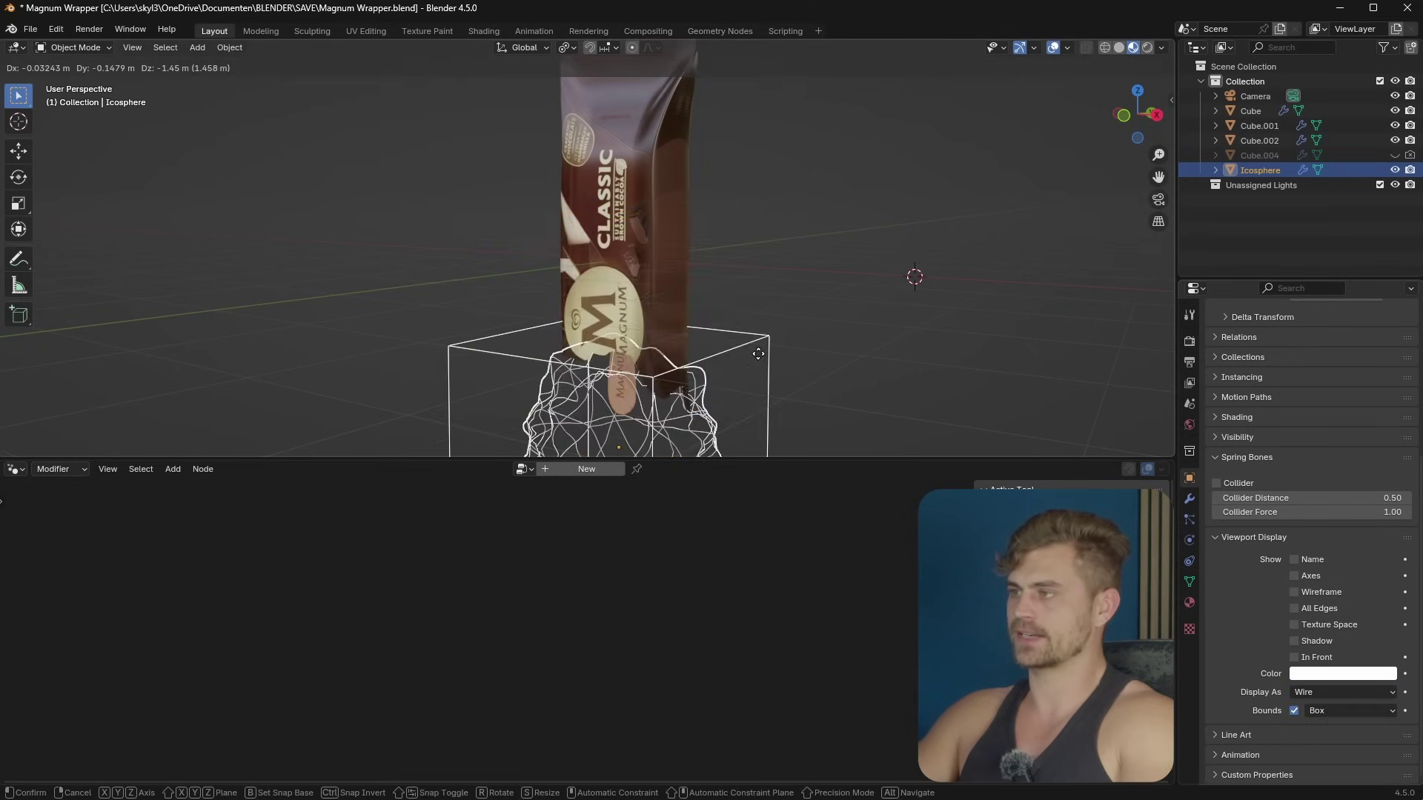
pyautogui.rightClick(747, 348)
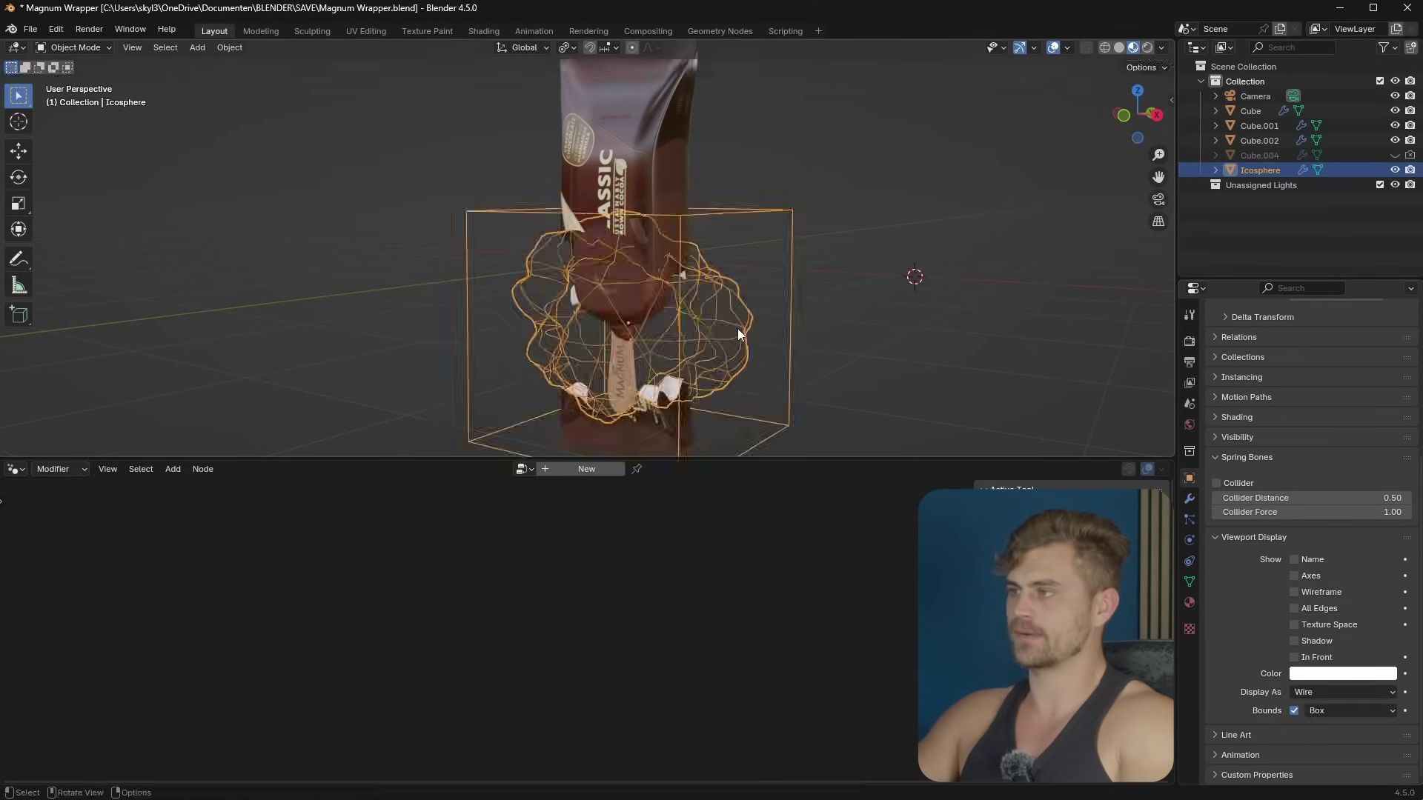
pyautogui.press('g')
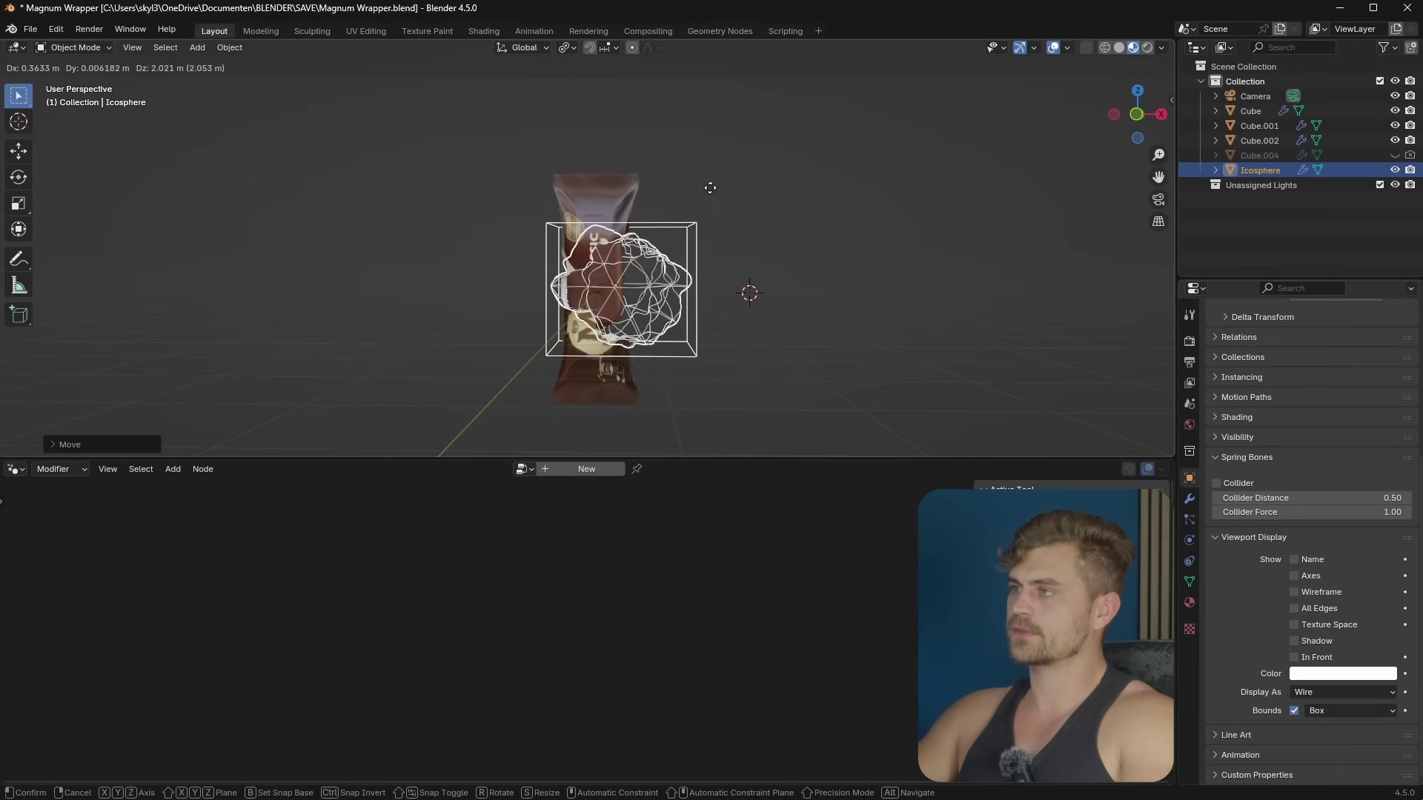
pyautogui.press('z')
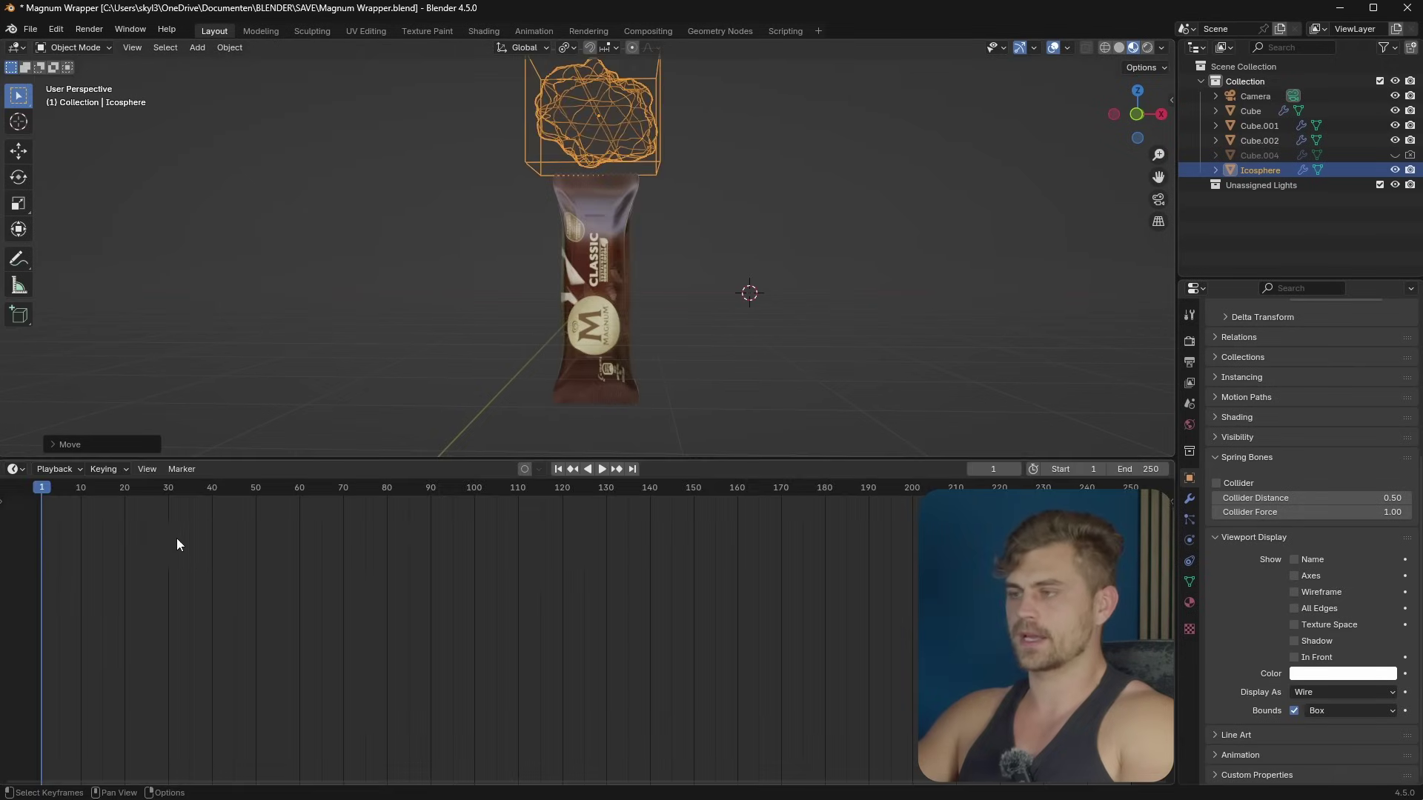
pyautogui.moveTo(349, 489); pyautogui.dragTo(353, 491)
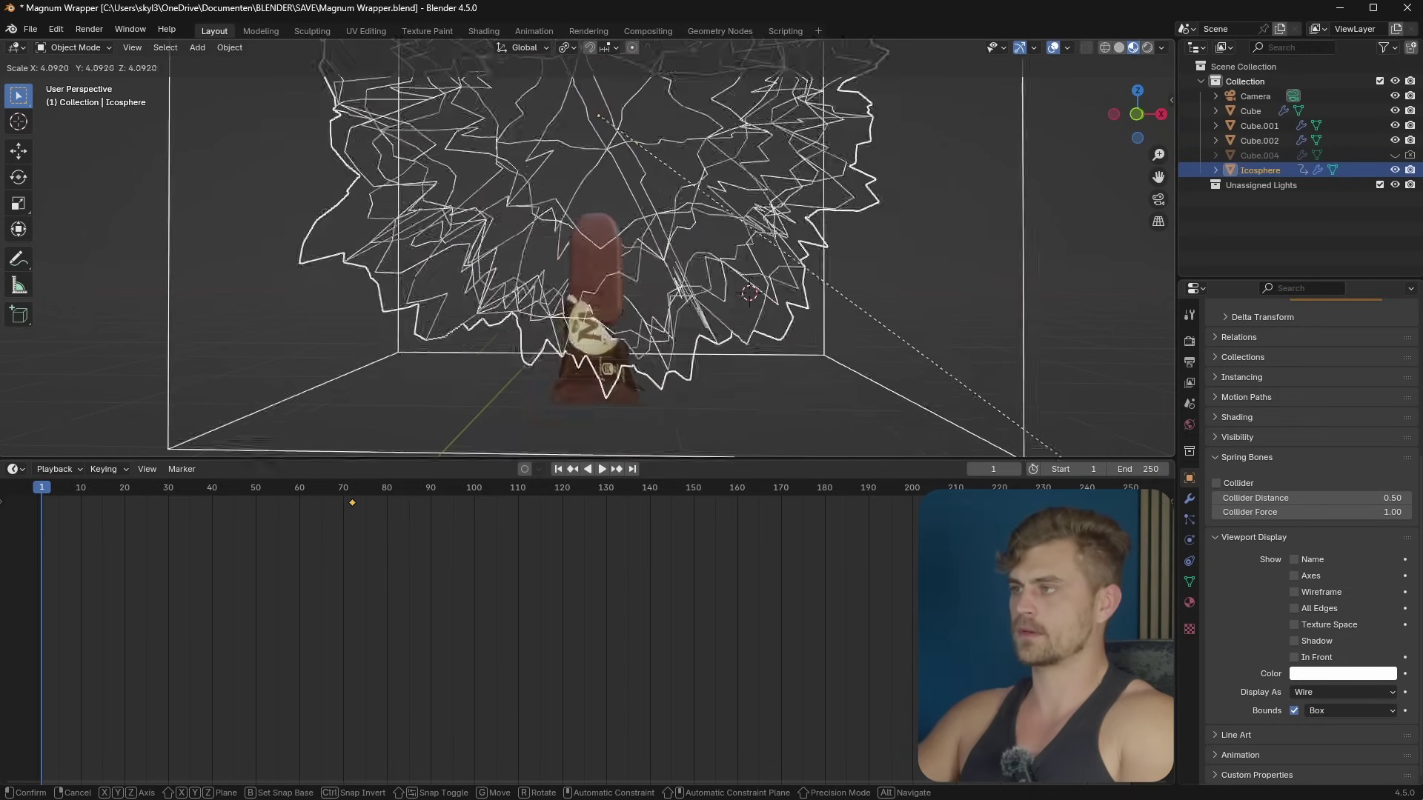
# Step: At frame 1, enlarge the ico sphere, lower it along Z until it encloses the whole wrapper, and insert a keyframe
pyautogui.click(1069, 92)
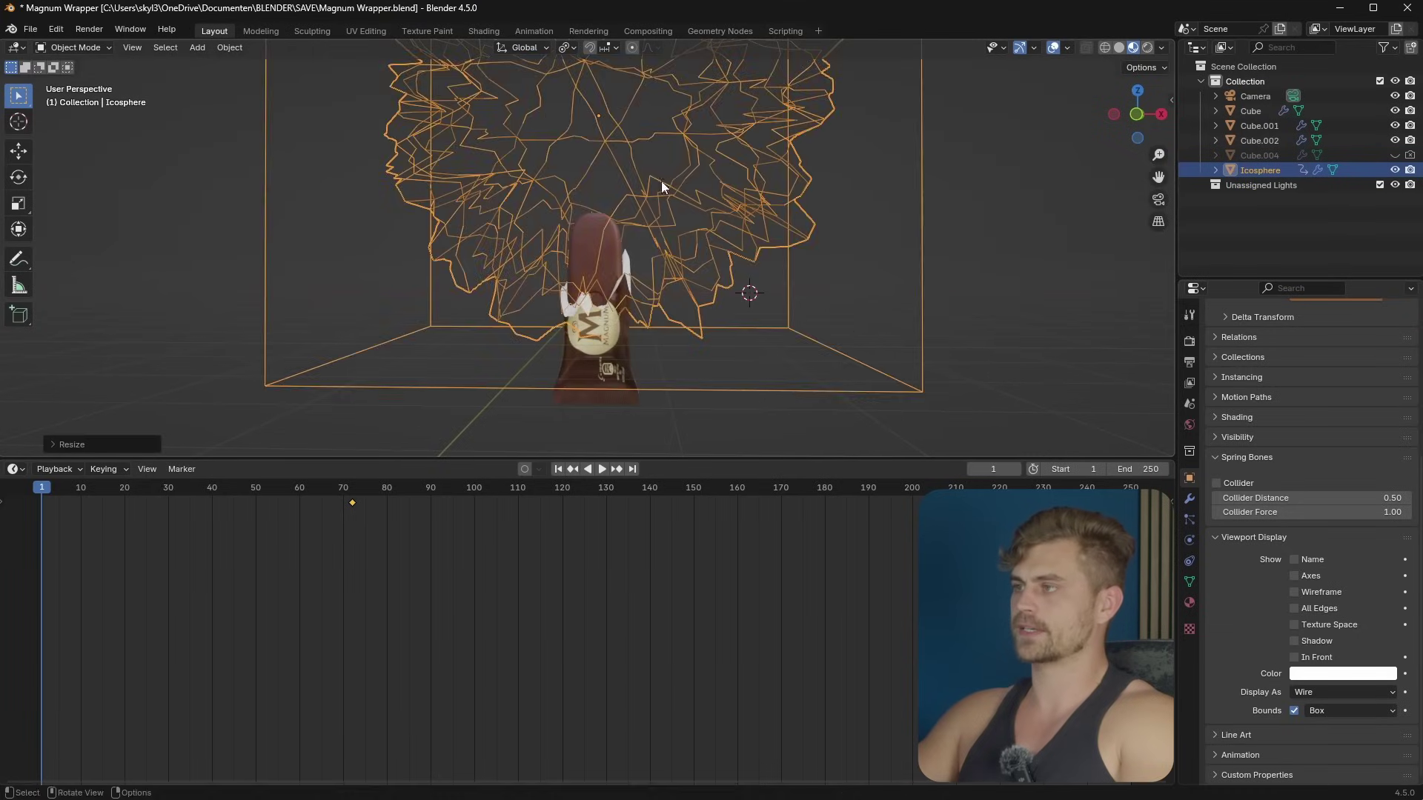
pyautogui.press('g')
pyautogui.press('z')
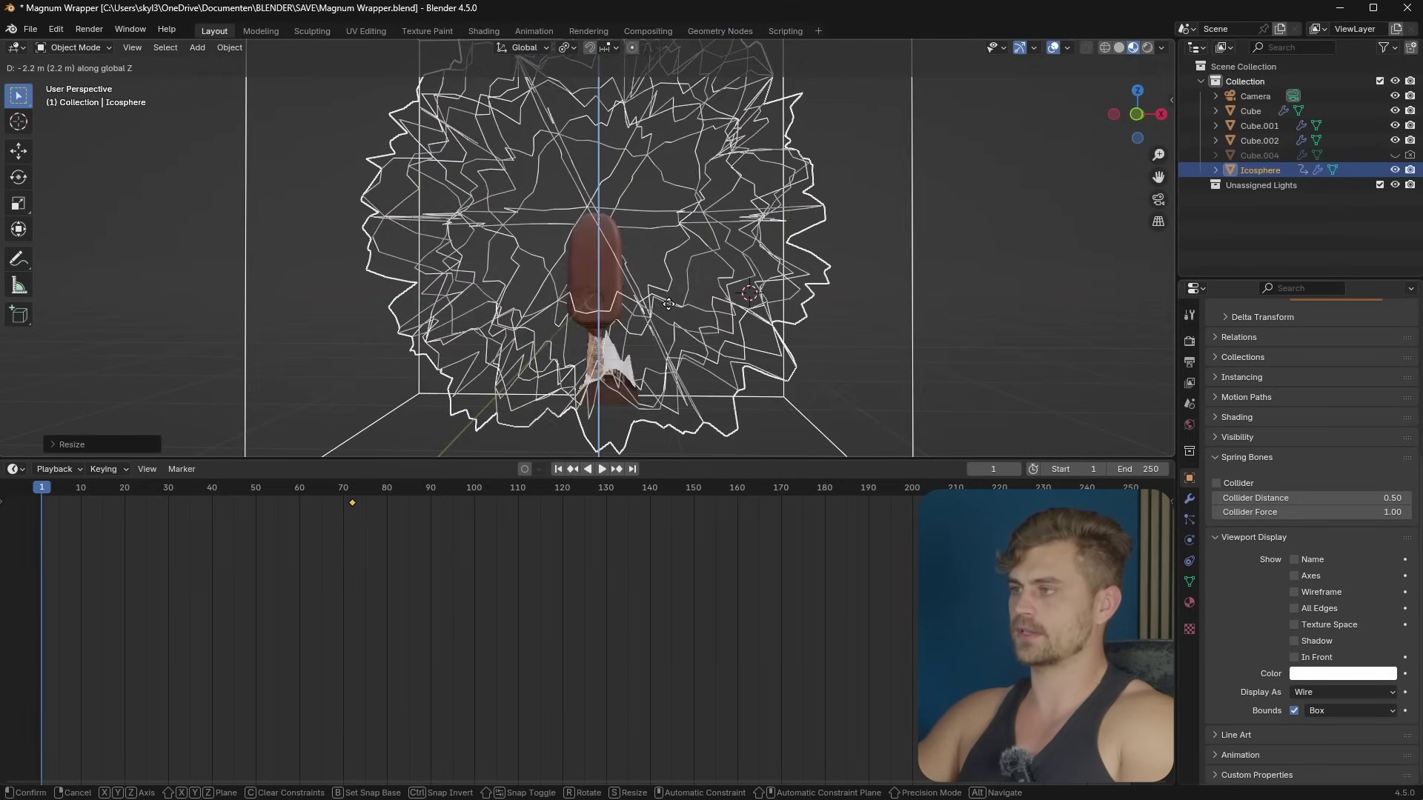
pyautogui.click(669, 331)
pyautogui.press('i')
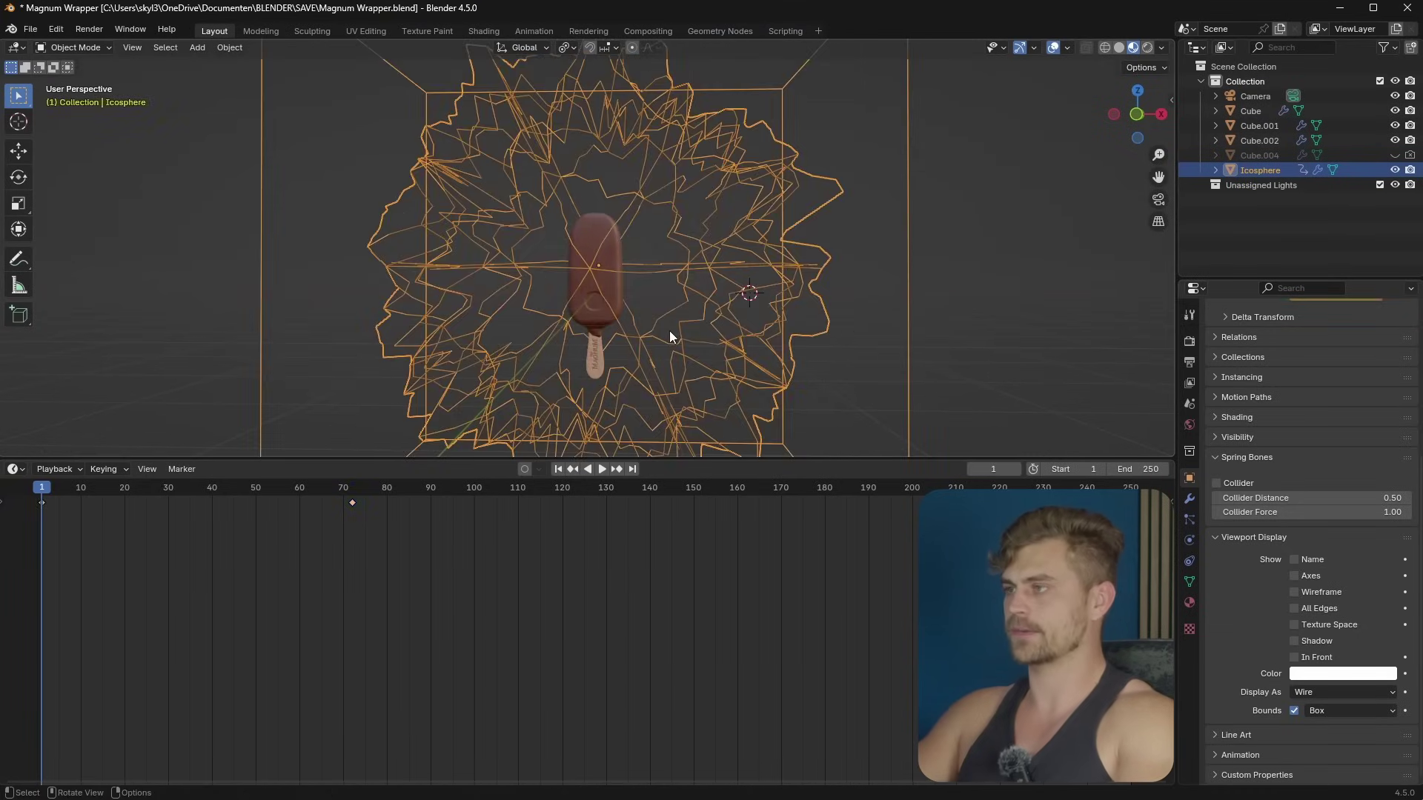
# Step: Hide the ico sphere and play the animation to check how the wrapper builds up around the ice cream
pyautogui.moveTo(716, 343); pyautogui.dragTo(659, 333, button='middle')
pyautogui.click(1392, 170)
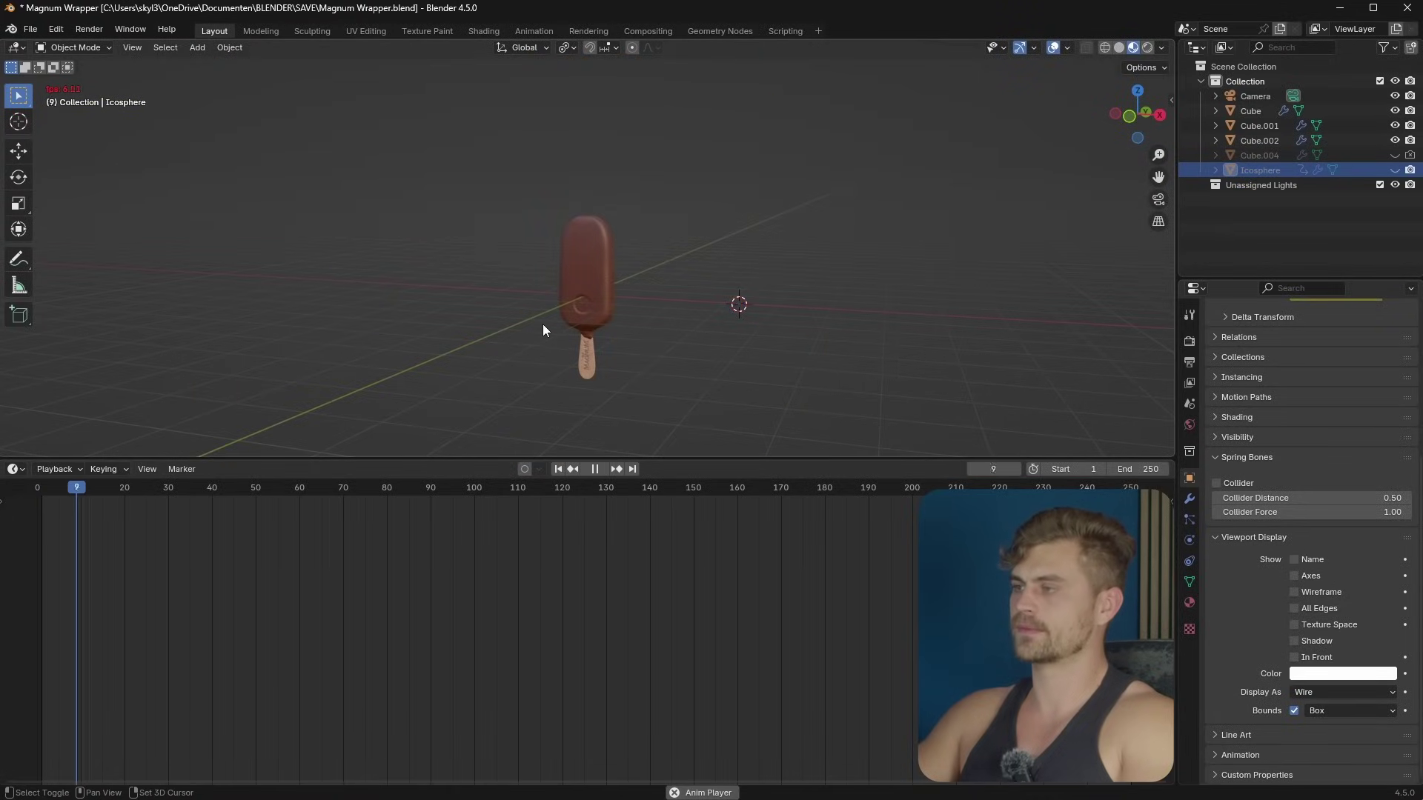
pyautogui.scroll(2, 597, 416)
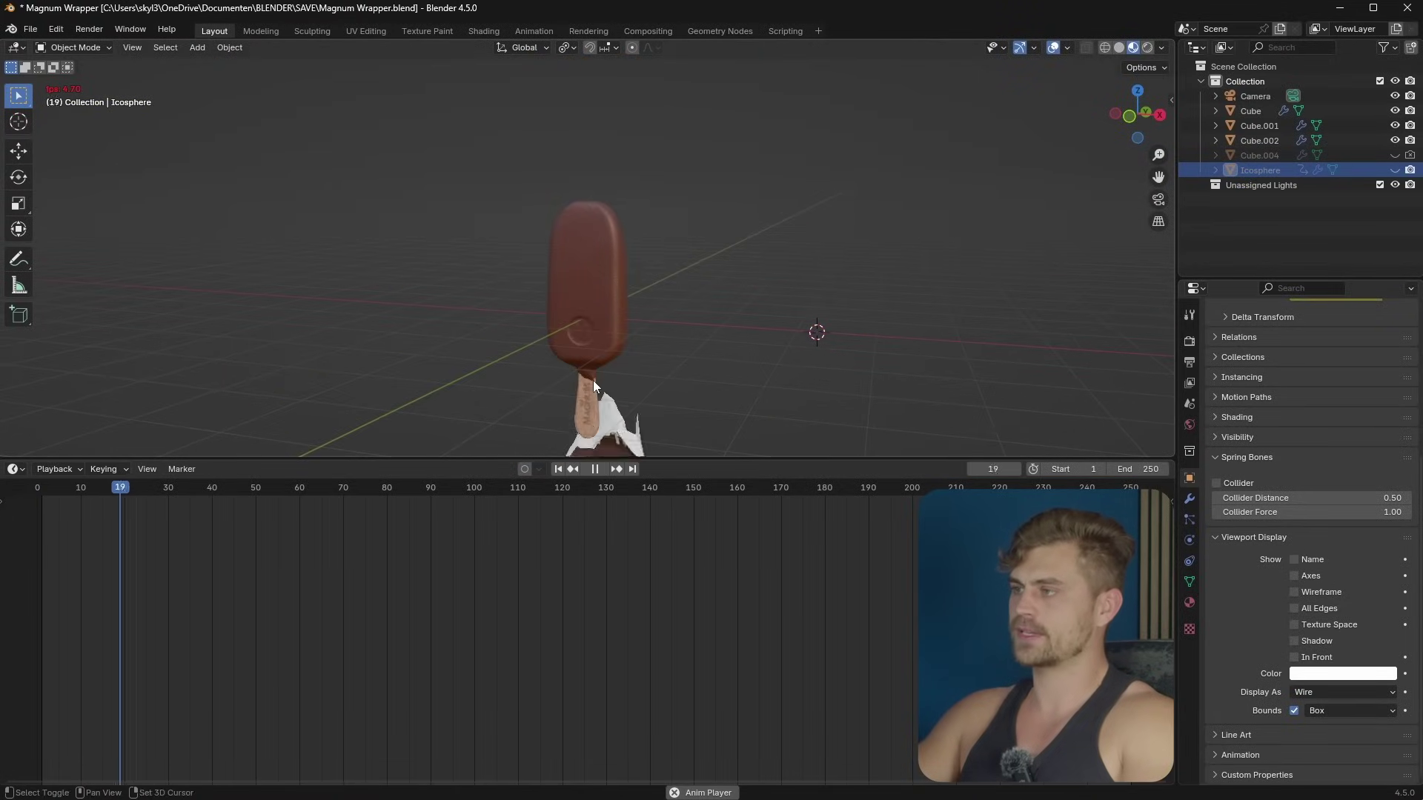
pyautogui.keyDown('shift'); pyautogui.moveTo(595, 437); pyautogui.dragTo(593, 378, button='middle'); pyautogui.keyUp('shift')
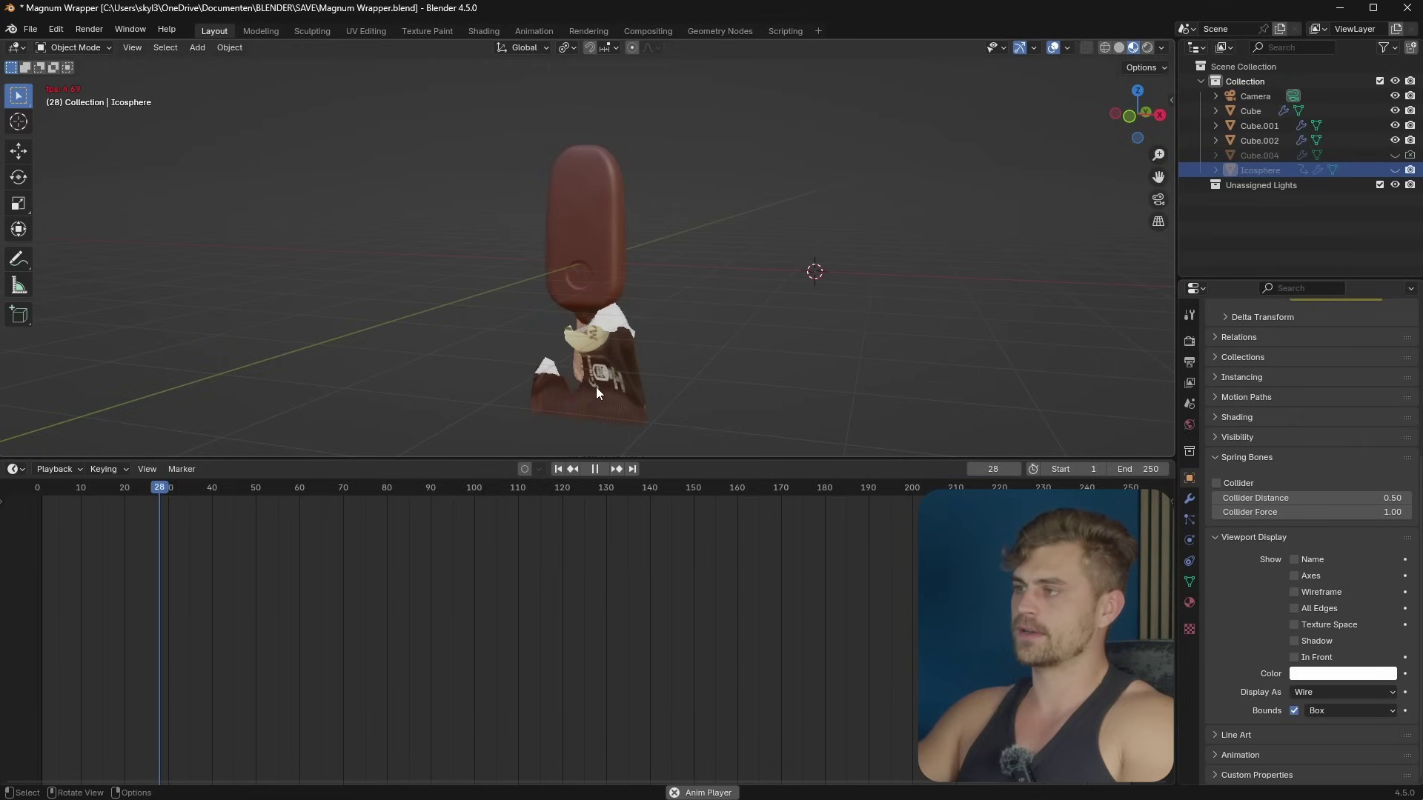
pyautogui.keyDown('shift'); pyautogui.moveTo(606, 350); pyautogui.dragTo(602, 402, button='middle'); pyautogui.keyUp('shift')
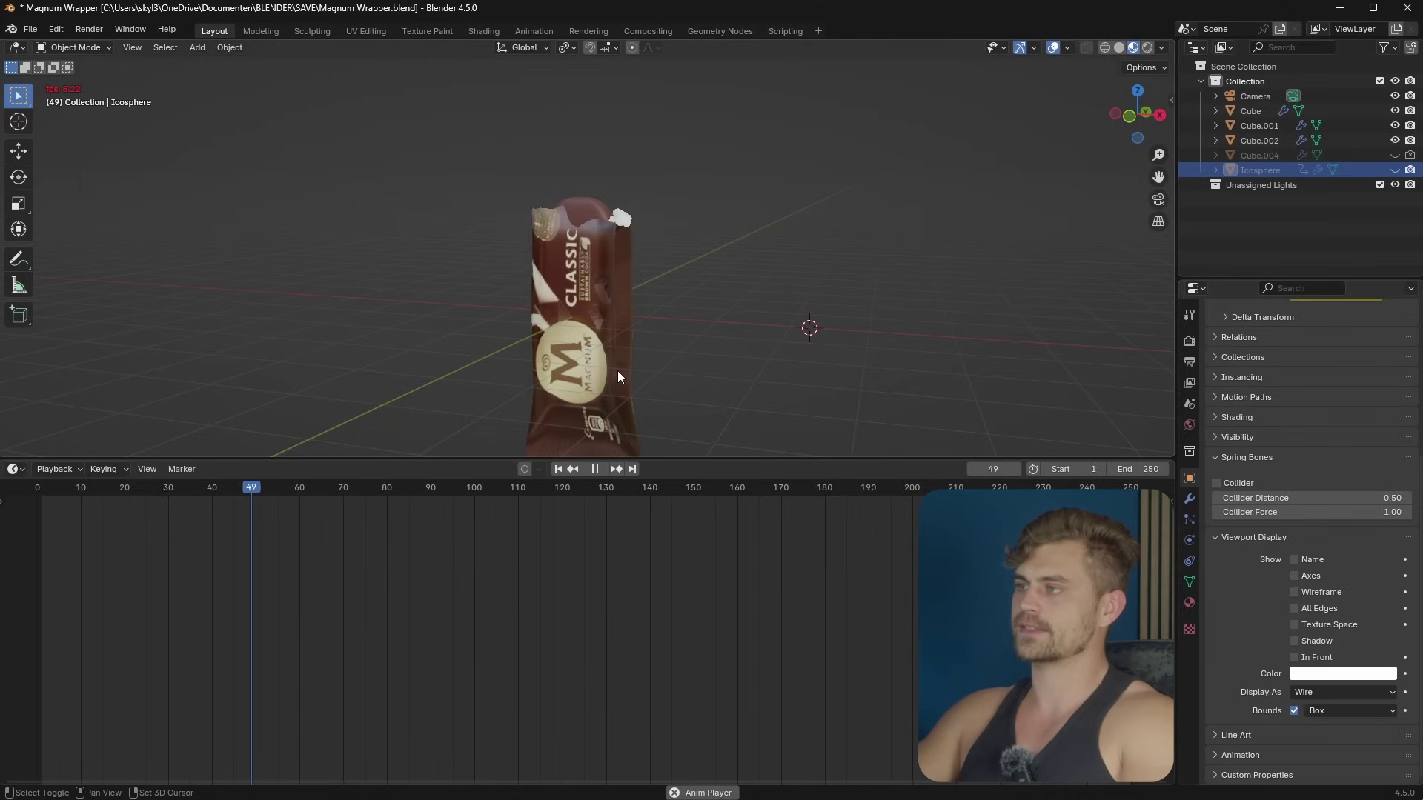
# Step: Stop the playback, unhide the ico sphere and lower its Displace modifier strength to 0.180
pyautogui.press('space')
pyautogui.scroll(-2, 603, 304)
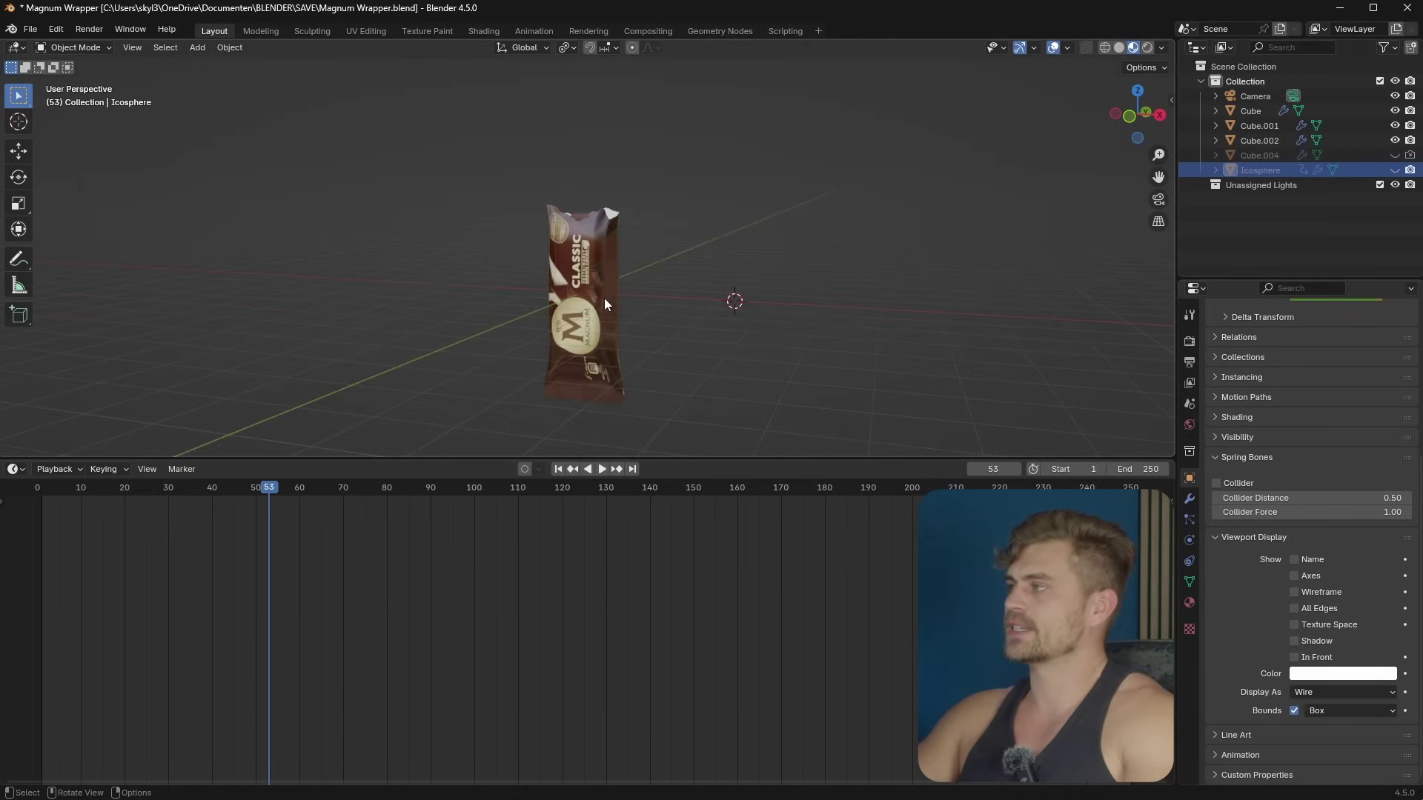
pyautogui.click(1393, 170)
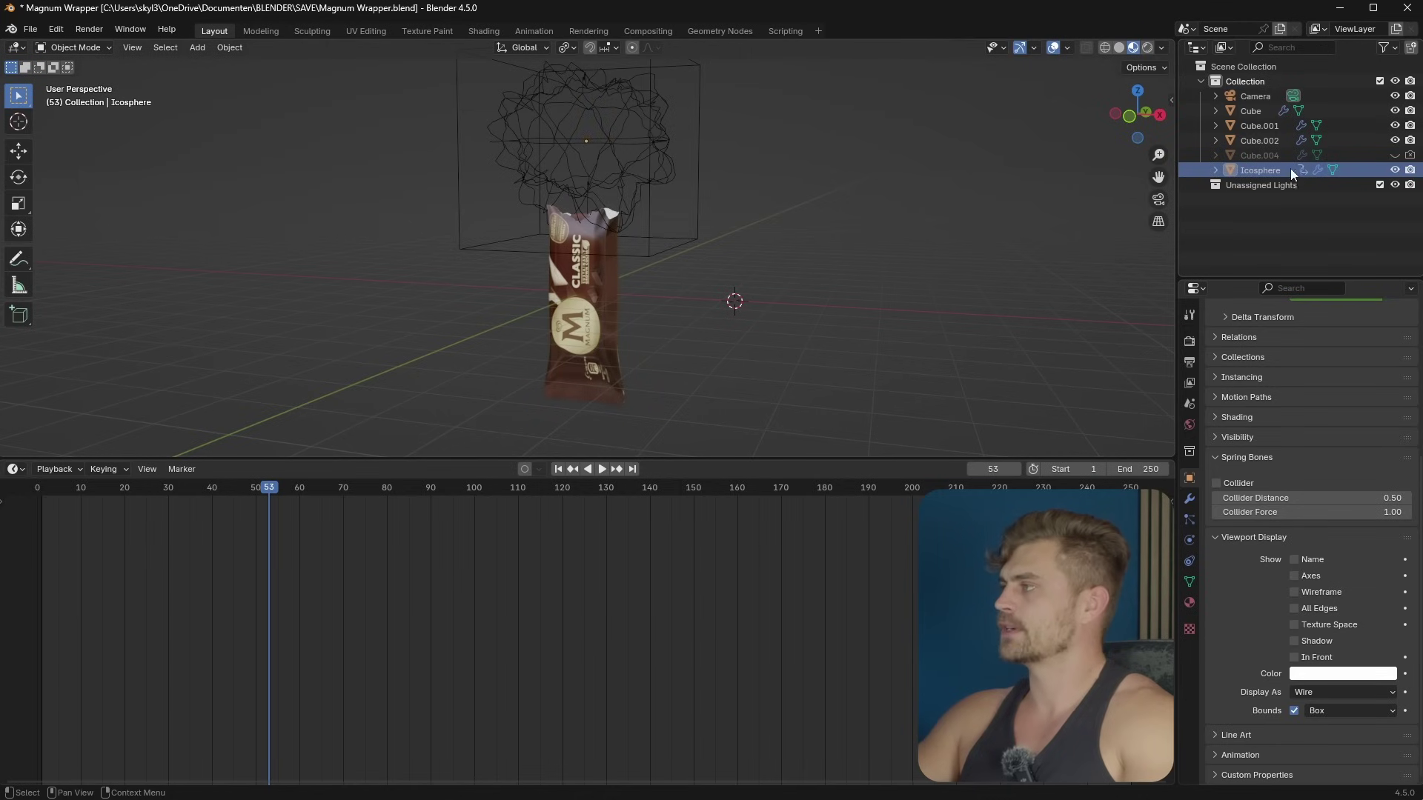
pyautogui.click(1291, 170)
pyautogui.click(1188, 499)
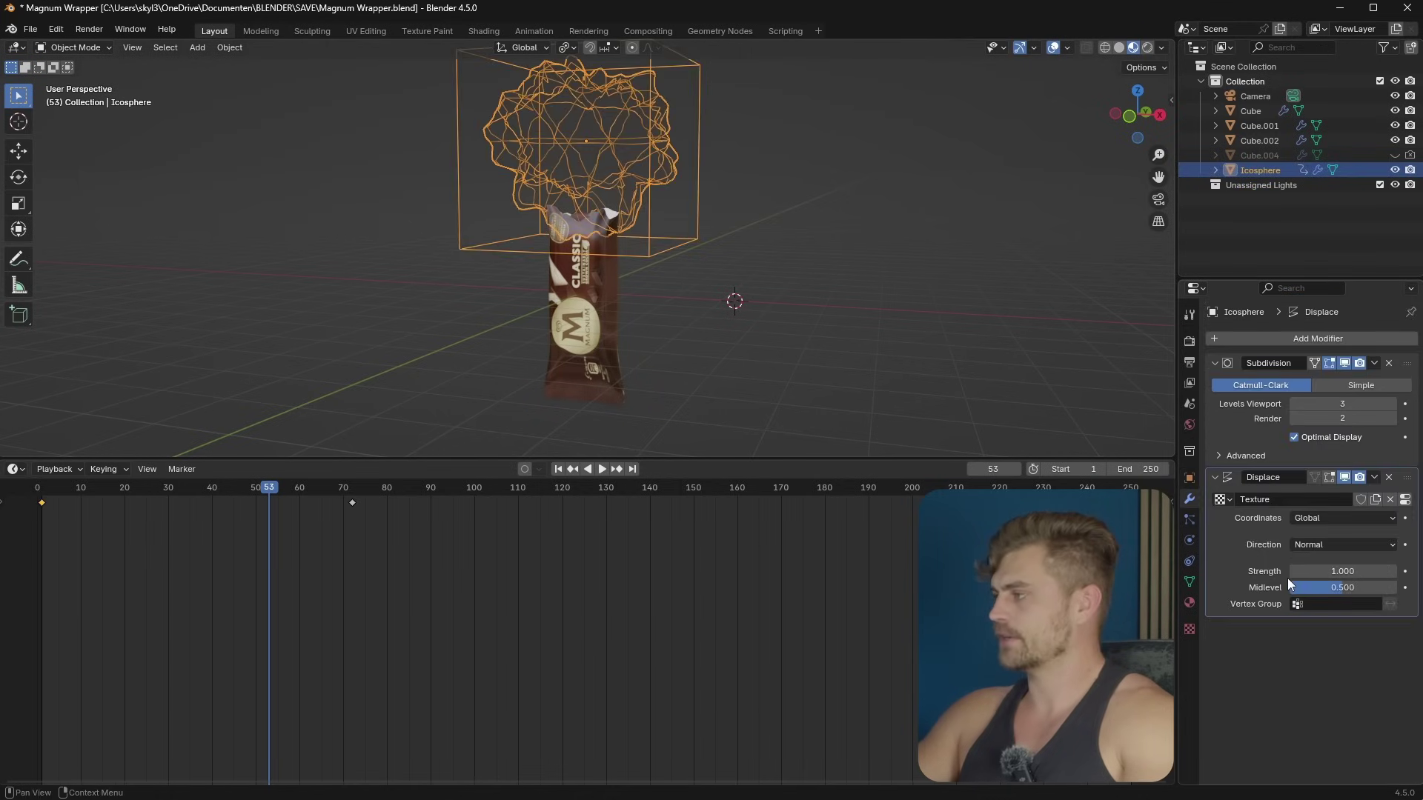
pyautogui.moveTo(1333, 571); pyautogui.dragTo(1304, 571)
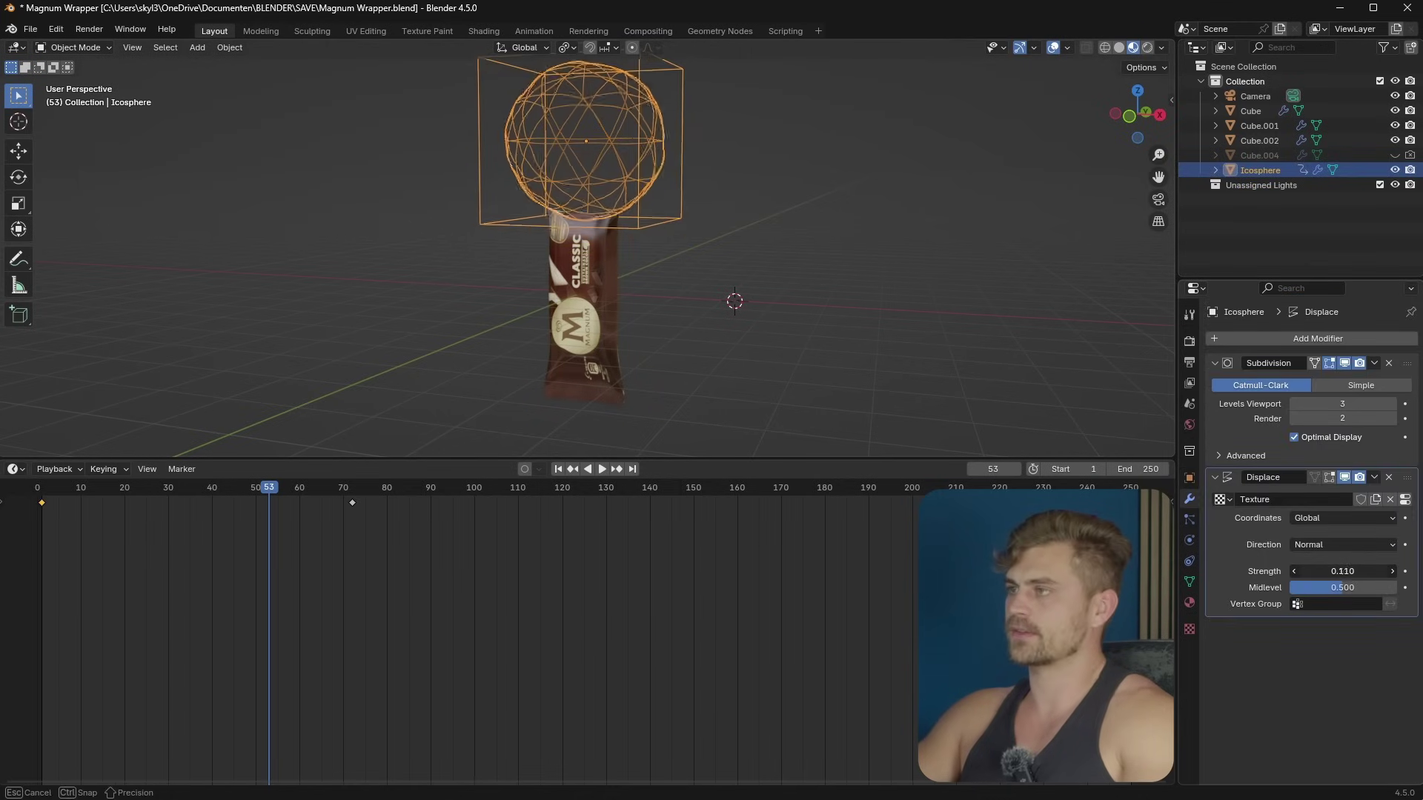
# Step: Move to frame 36, play the animation and examine how the softer ico sphere edge reveals the wrapper up to its top seal
pyautogui.scroll(4, 634, 243)
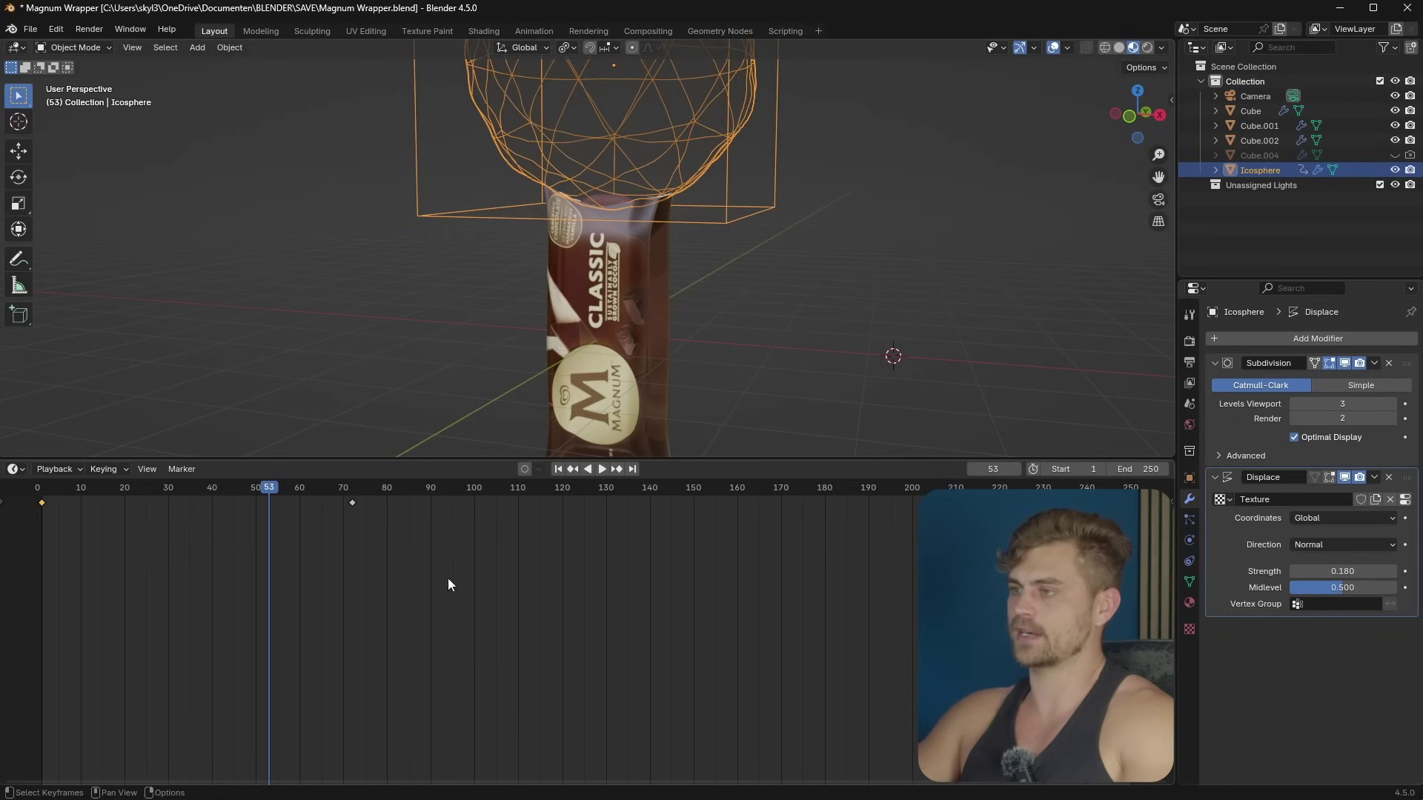
pyautogui.moveTo(265, 492); pyautogui.dragTo(193, 495)
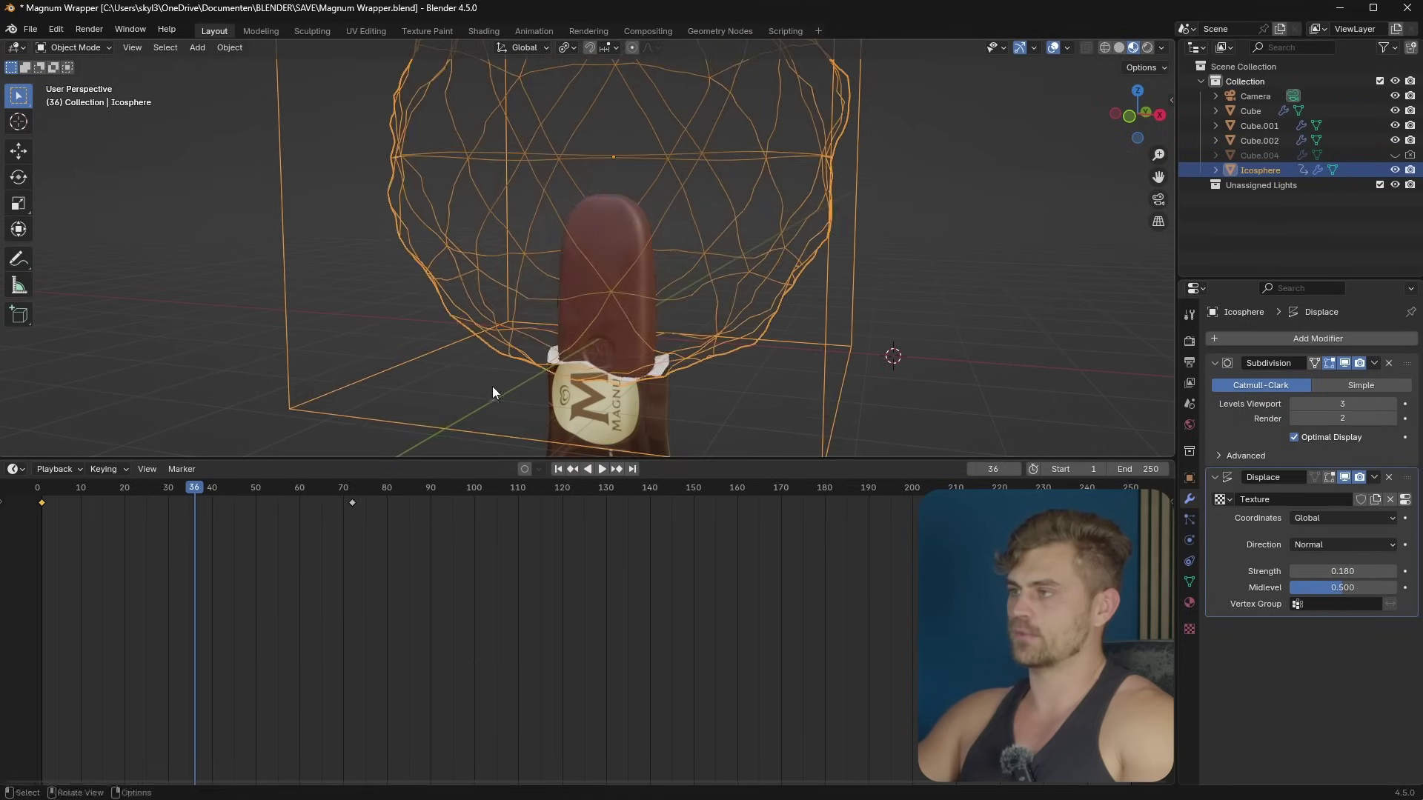
pyautogui.press('space')
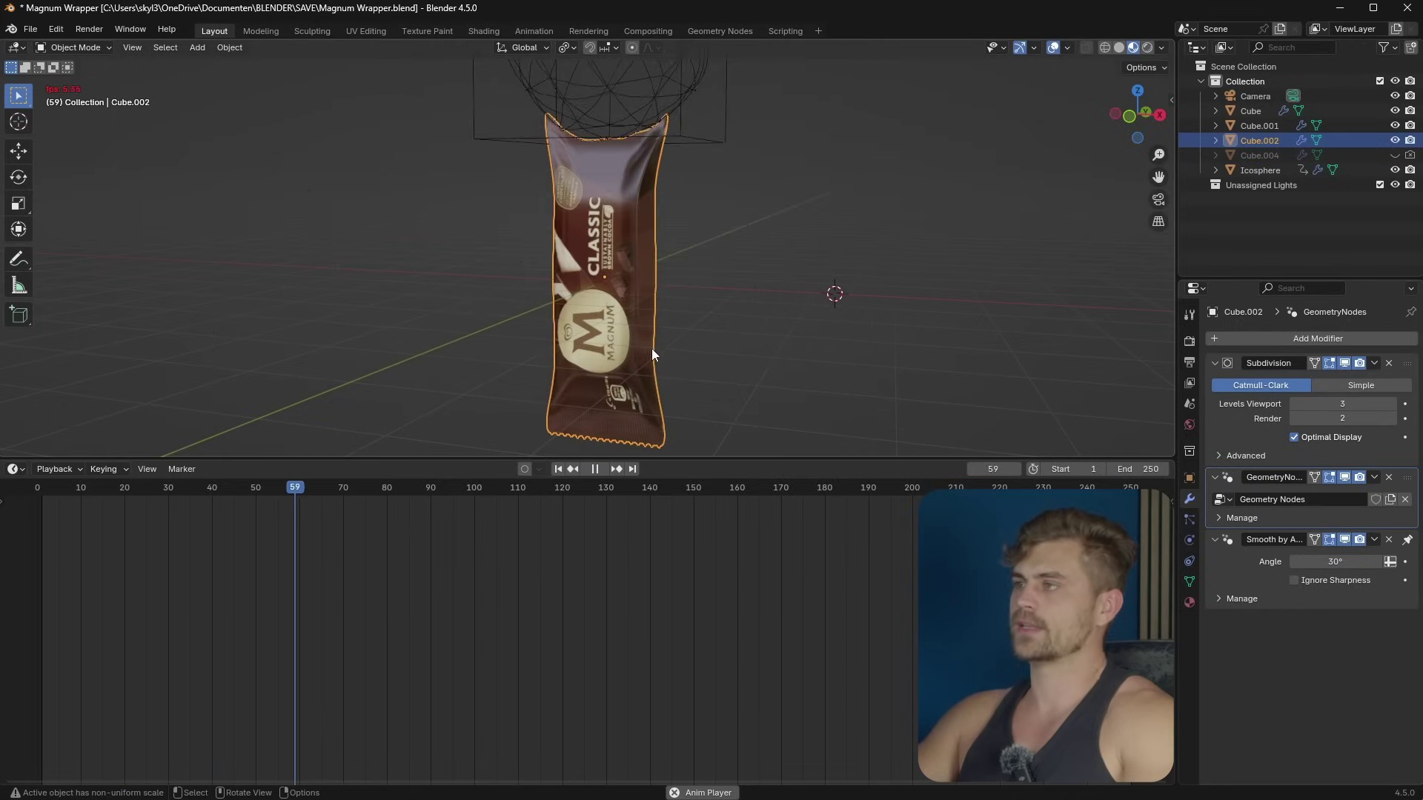
pyautogui.press('space')
pyautogui.keyDown('shift'); pyautogui.moveTo(631, 181); pyautogui.dragTo(629, 240, button='middle'); pyautogui.keyUp('shift')
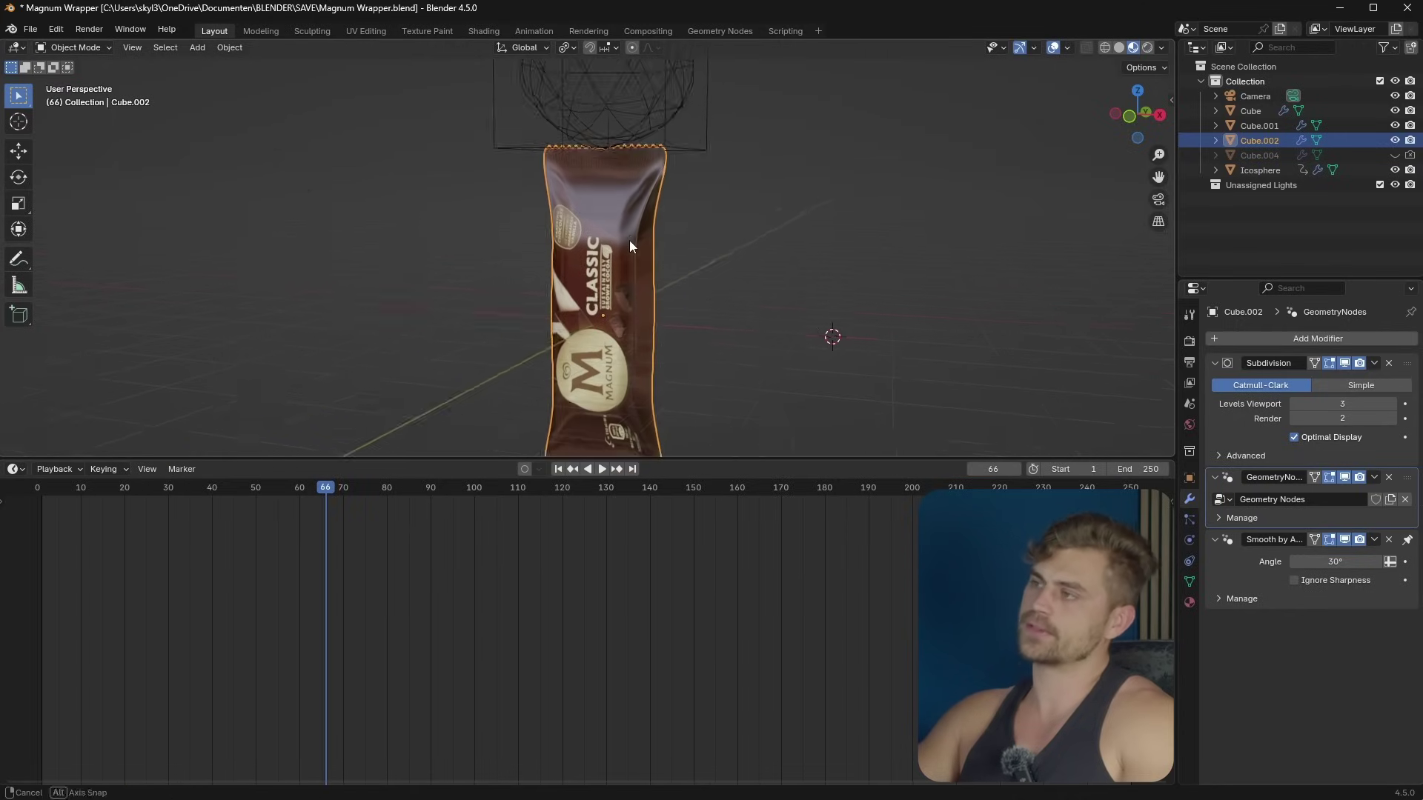
pyautogui.scroll(5, 655, 189)
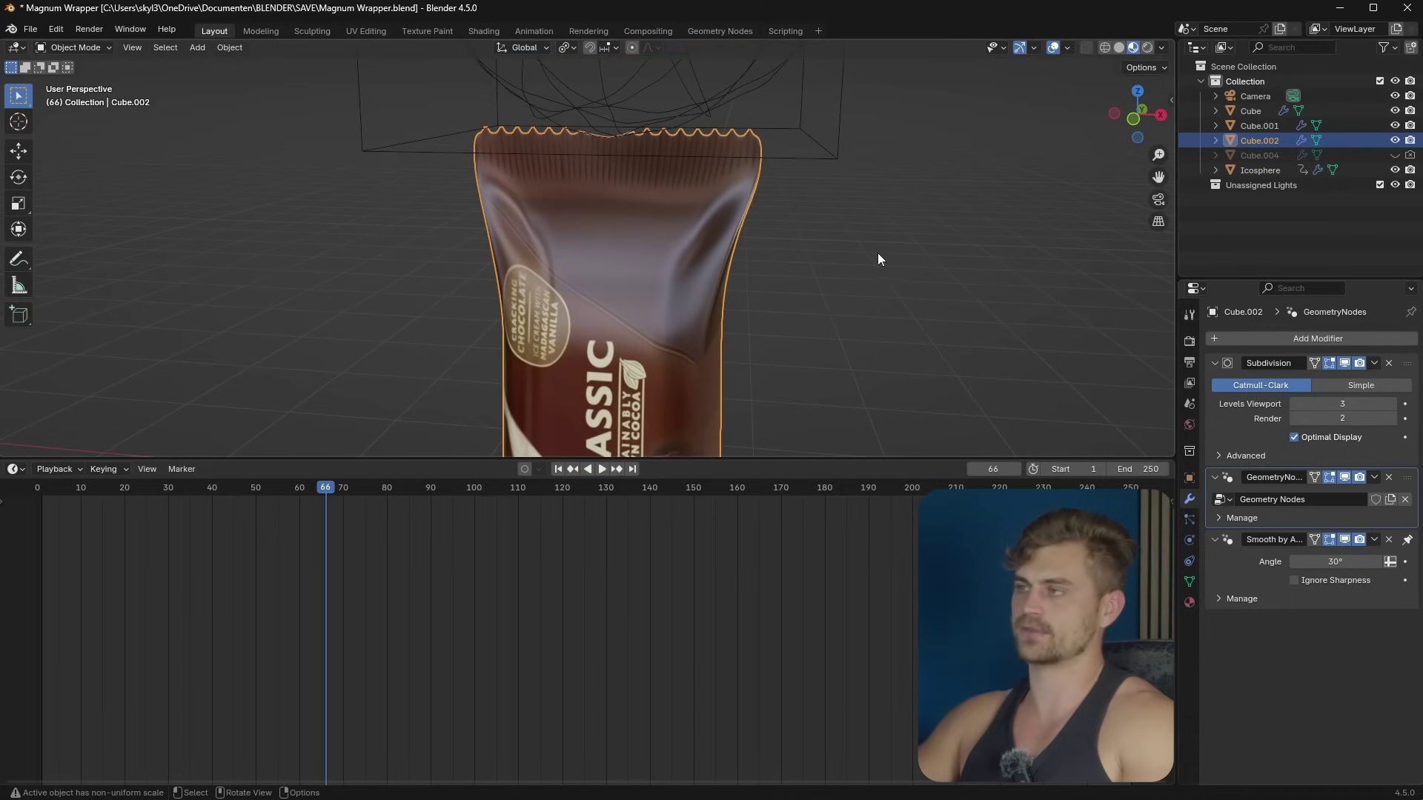
# Step: Add a mesh plane about 20.7 by 31.7 m, rotated 90° on X, and move it along Y behind the wrapper as a backdrop
pyautogui.scroll(-4, 691, 247)
pyautogui.moveTo(690, 304); pyautogui.dragTo(735, 393, button='middle')
pyautogui.scroll(-2, 667, 330)
pyautogui.hotkey('shift', 'a')
pyautogui.moveTo(693, 359)
pyautogui.click(756, 356)
pyautogui.scroll(-3, 736, 326)
pyautogui.press('g')
pyautogui.press('y')
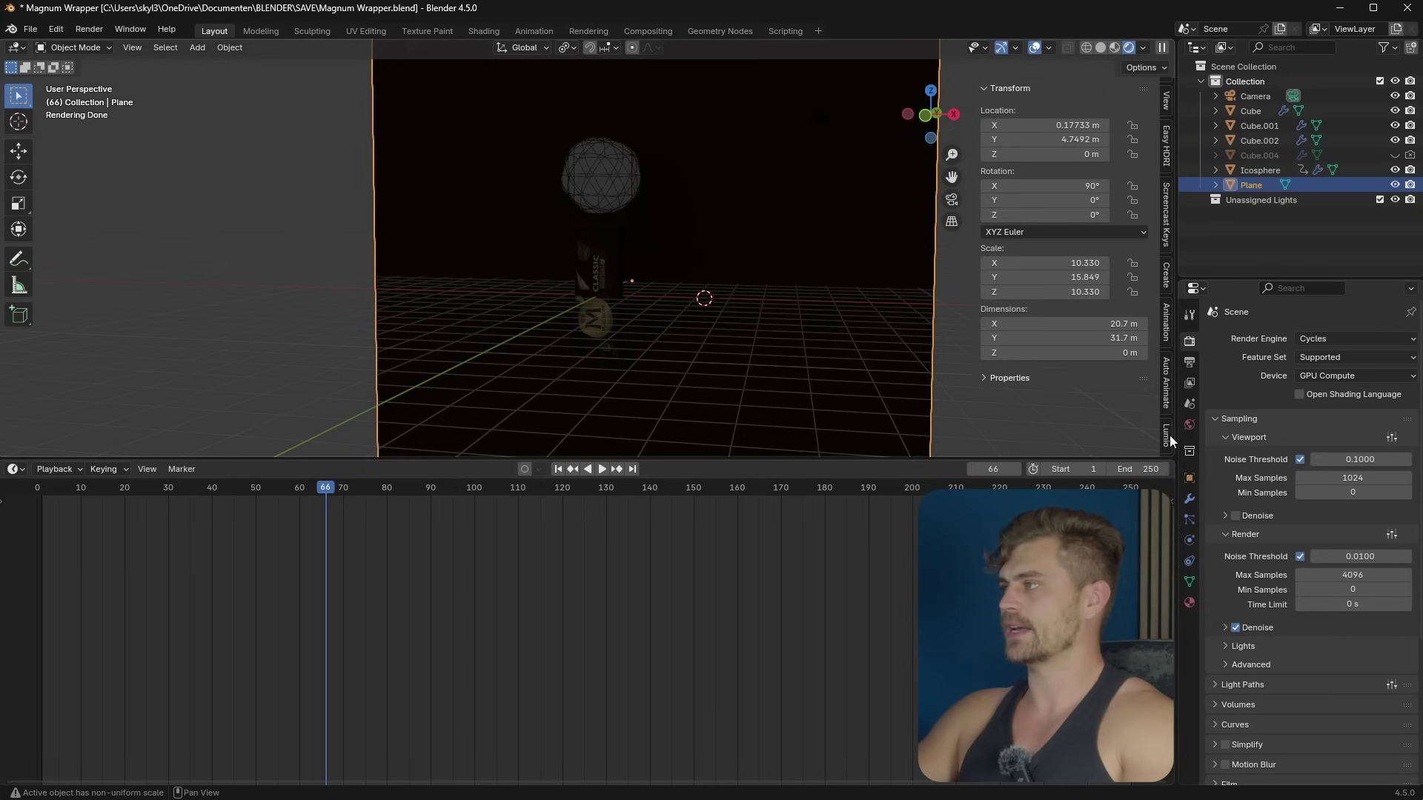
# Step: Apply the sunset_jhbcentral_2k HDRI as world lighting from the Lumio HDRI Browser
pyautogui.click(1166, 438)
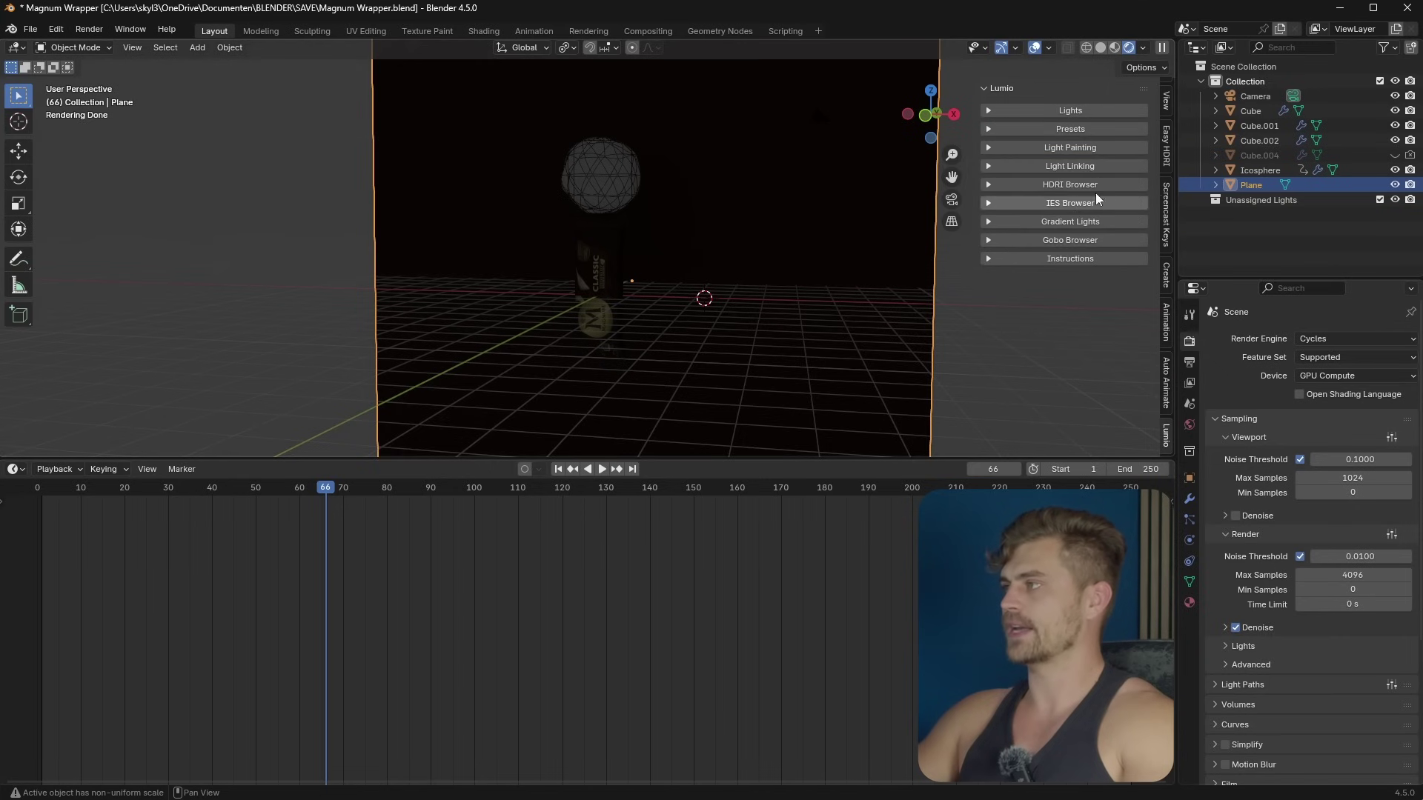
pyautogui.click(1089, 184)
pyautogui.click(1064, 255)
pyautogui.click(815, 526)
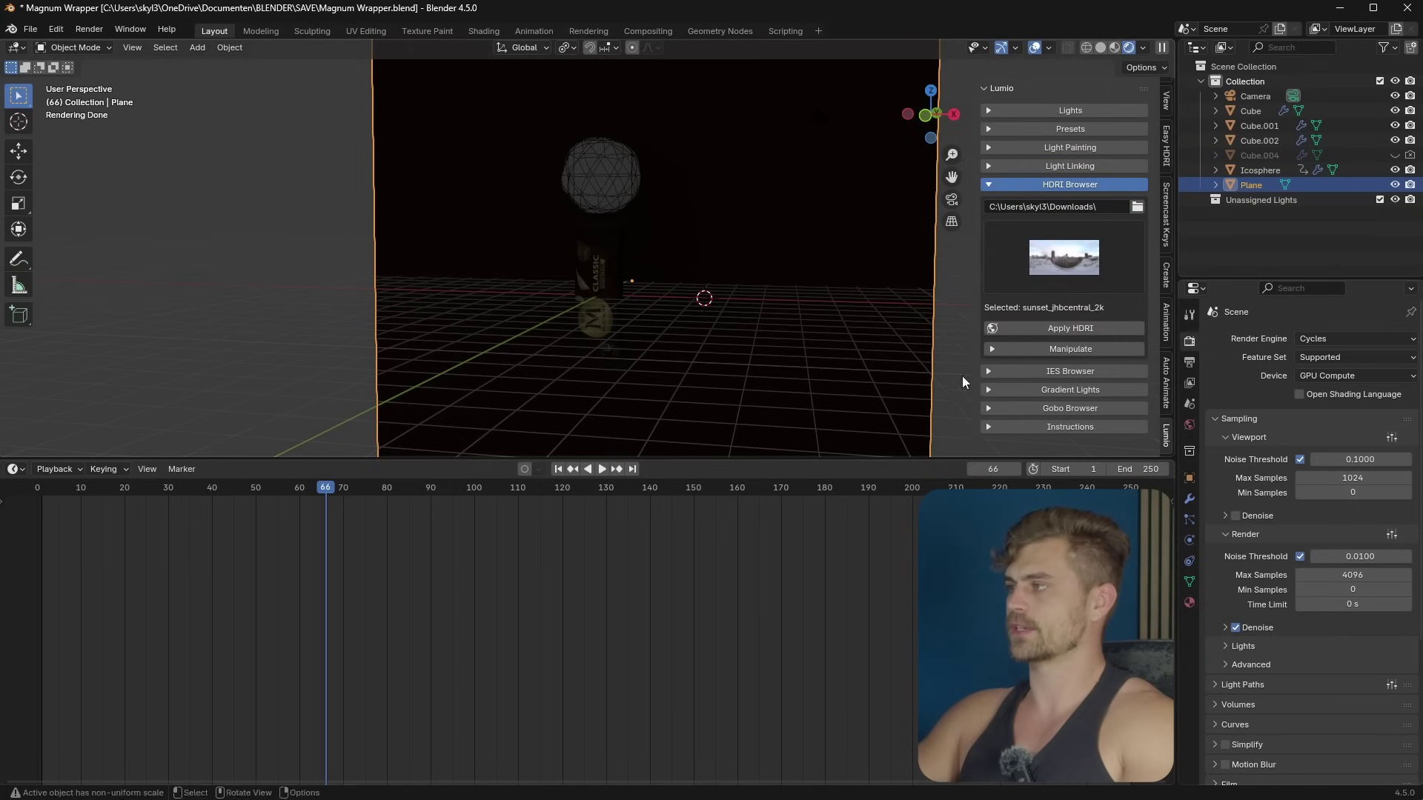
pyautogui.click(1070, 328)
# Step: Frame the wrapper from slightly above, align the camera to that view and select the camera
pyautogui.scroll(4, 706, 341)
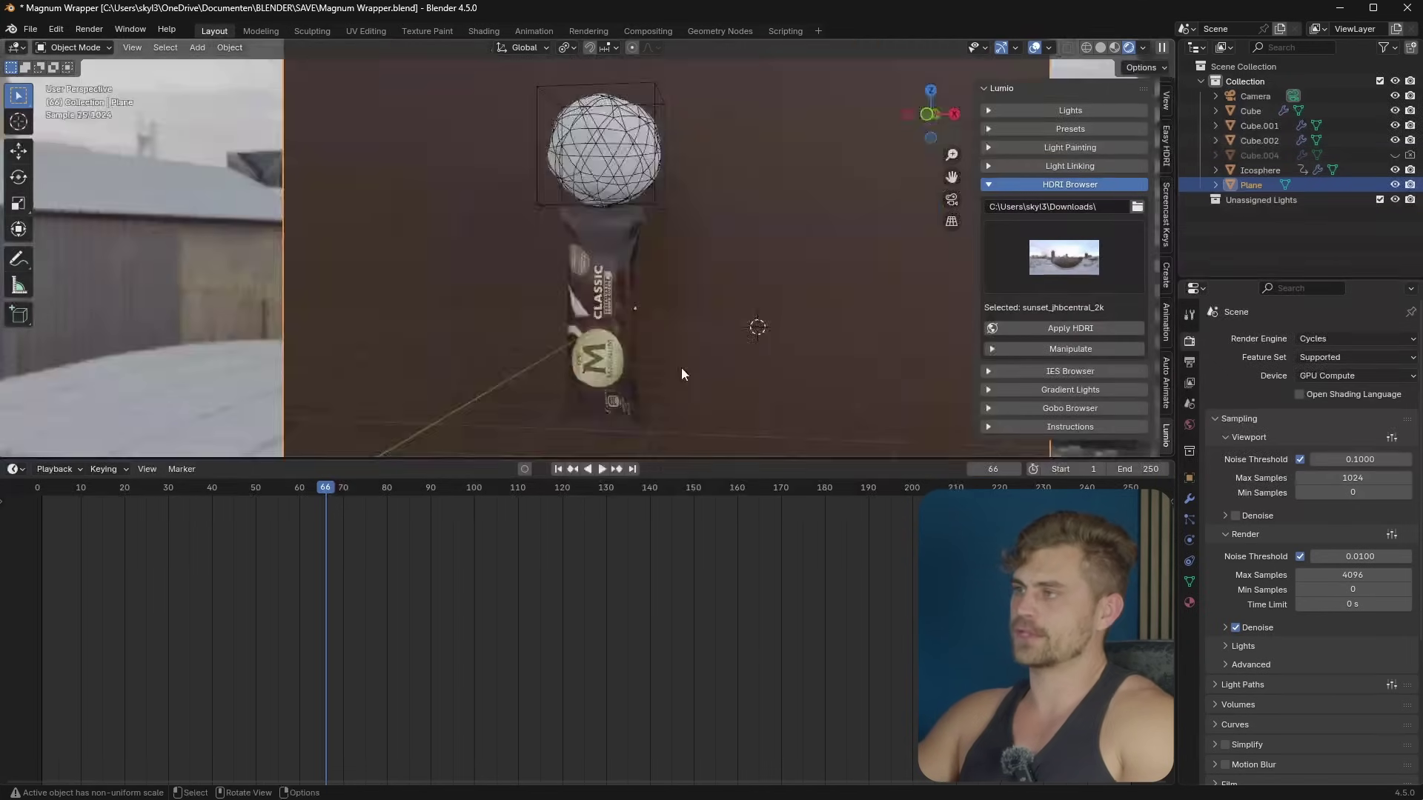
pyautogui.moveTo(652, 325)
pyautogui.keyDown('shift'); pyautogui.mouseDown(button='middle')
pyautogui.moveTo(642, 315)
pyautogui.moveTo(665, 317)
pyautogui.moveTo(651, 312)
pyautogui.mouseUp(button='middle'); pyautogui.keyUp('shift')
pyautogui.scroll(3, 646, 315)
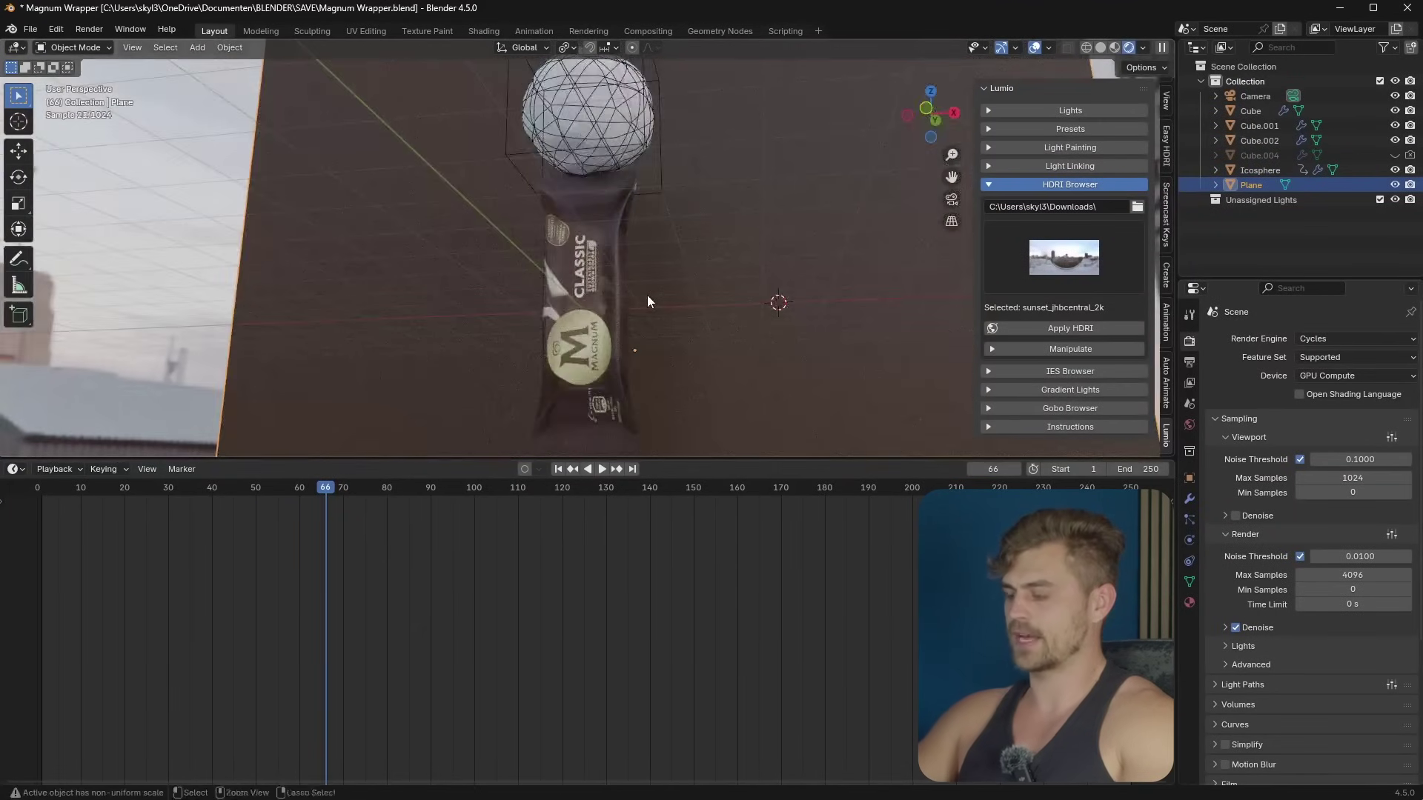
pyautogui.press('KP_0')
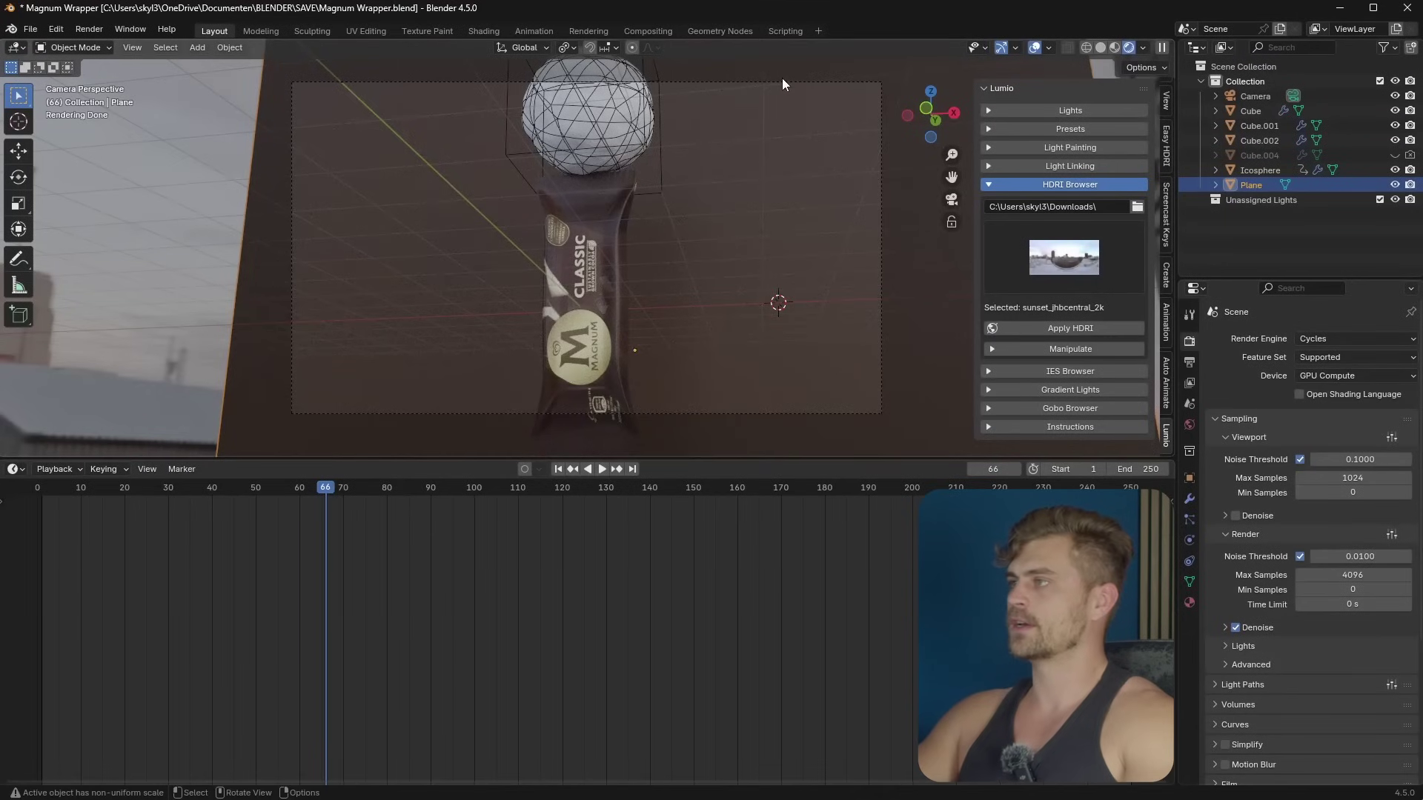
pyautogui.click(781, 79)
# Step: Set the output resolution to 1080 by 1920 px for a vertical frame
pyautogui.click(1189, 361)
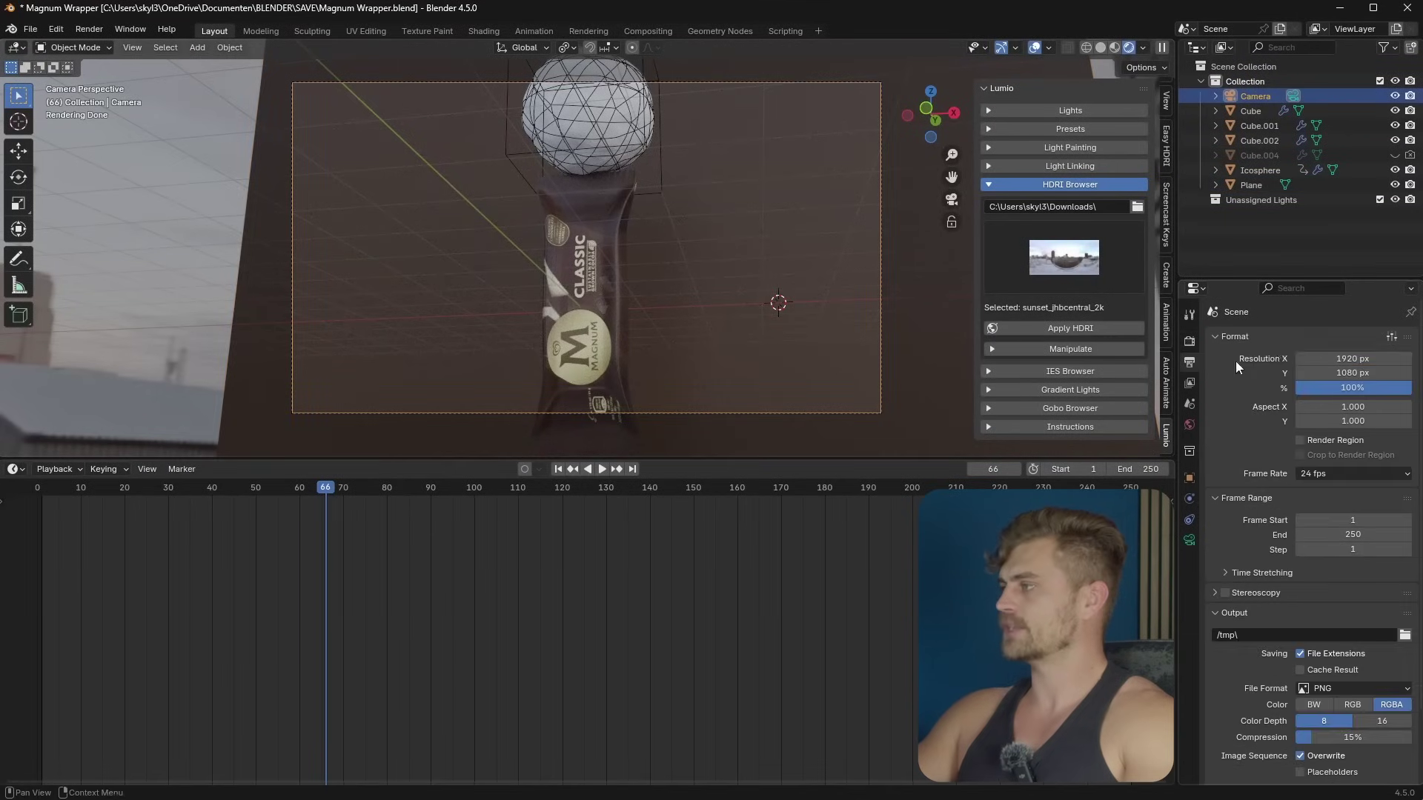
pyautogui.click(1358, 359)
pyautogui.write('1080')
pyautogui.press('Tab')
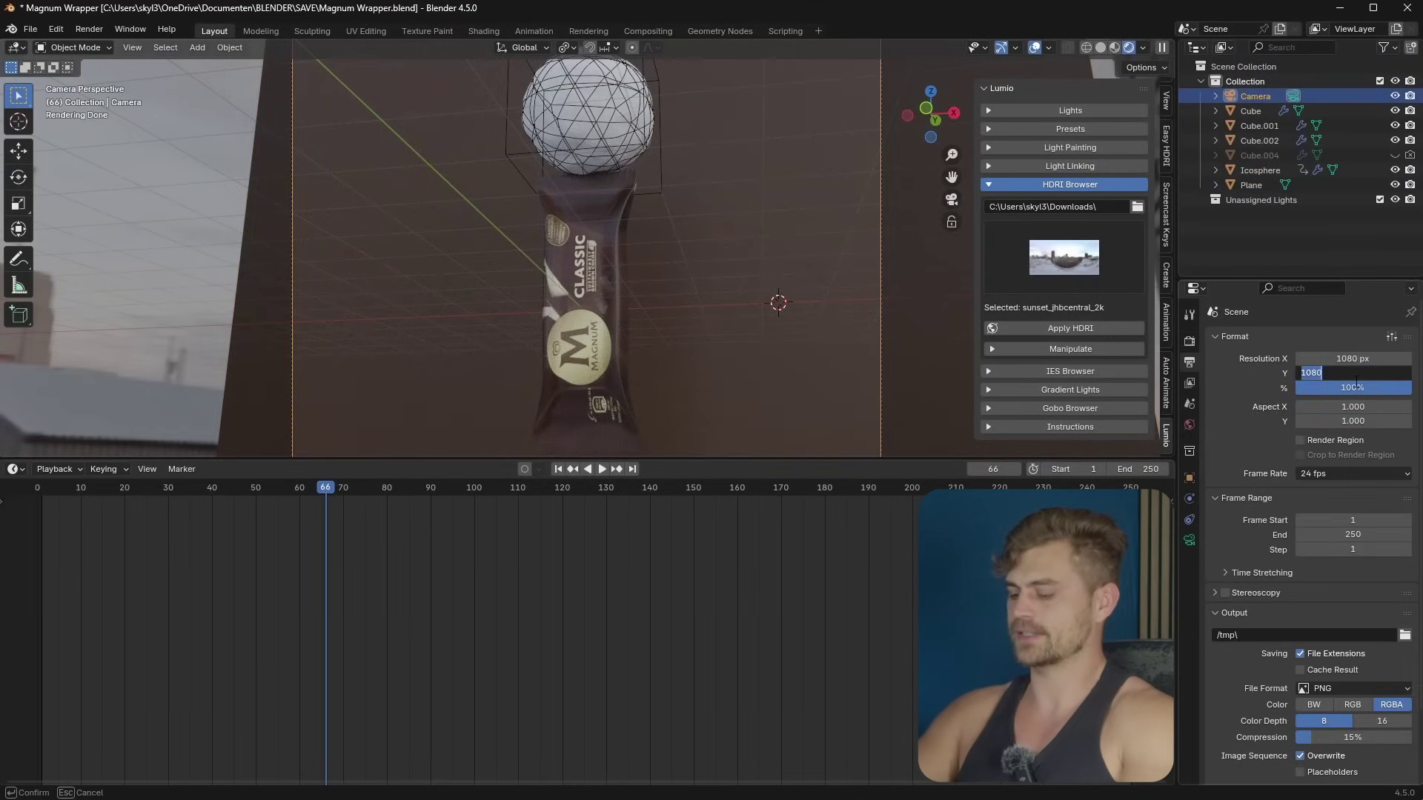
pyautogui.write('19')
pyautogui.write('20')
pyautogui.press('Return')
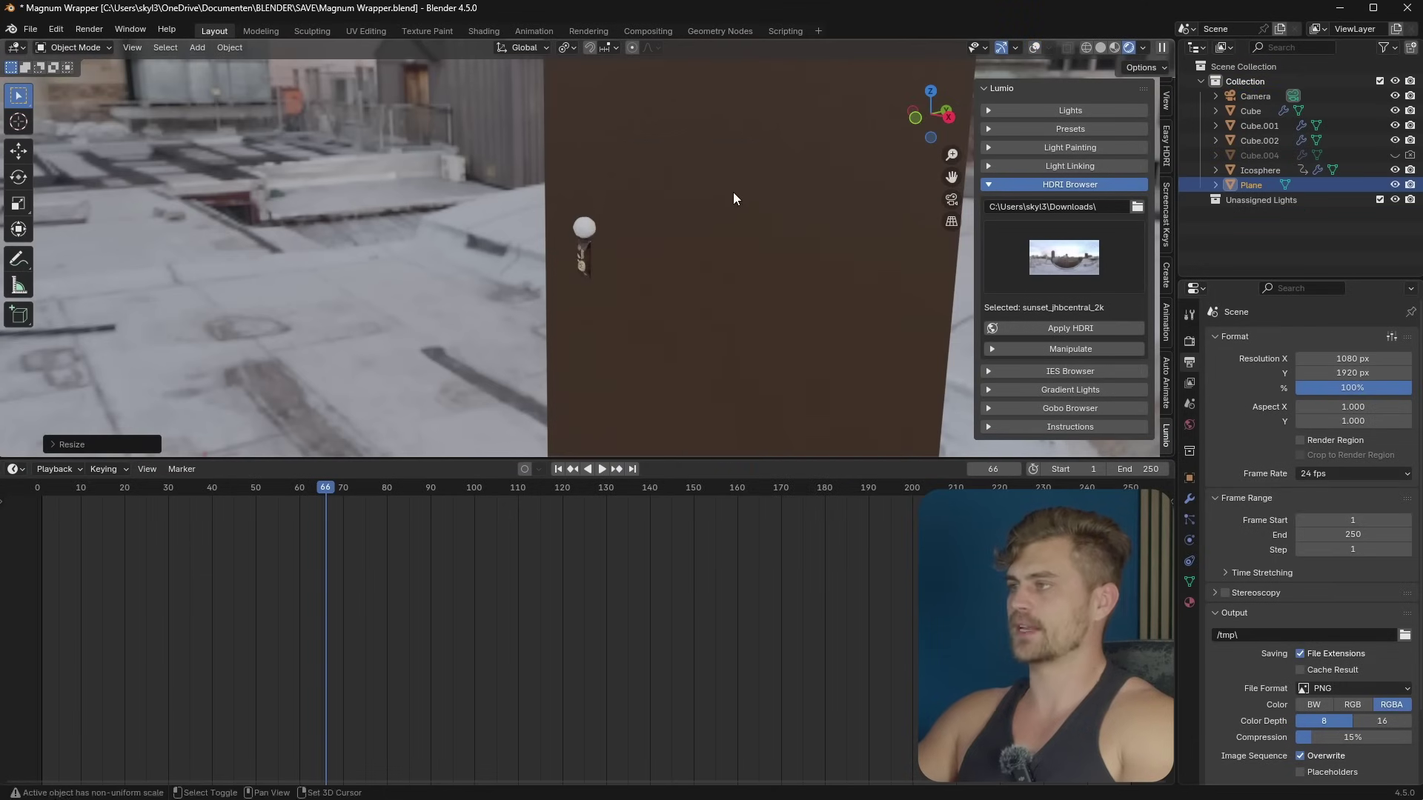
# Step: Add a point light and move it between the wrapper and the backdrop plane
pyautogui.hotkey('shift', 'a')
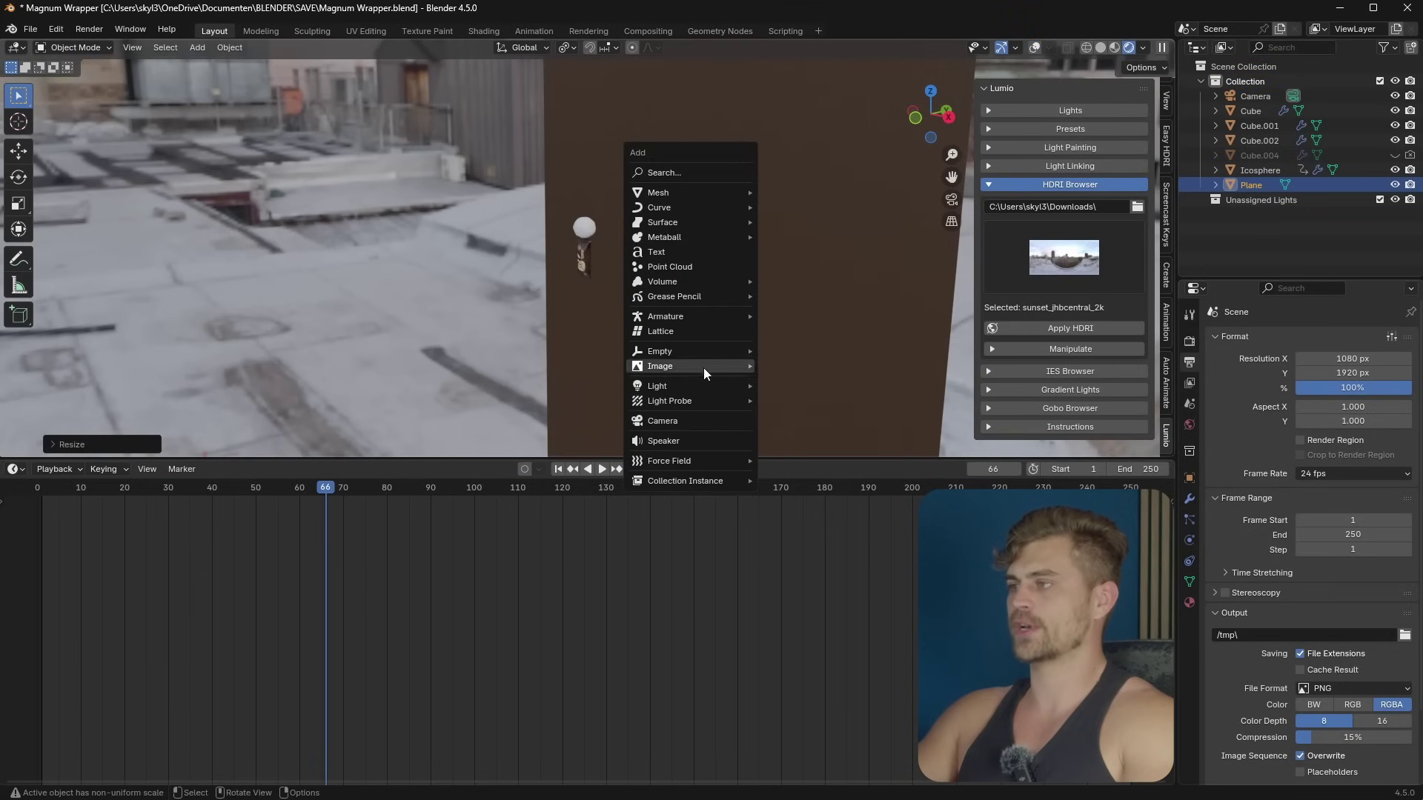
pyautogui.moveTo(701, 380)
pyautogui.click(784, 385)
pyautogui.press('g')
pyautogui.click(682, 308)
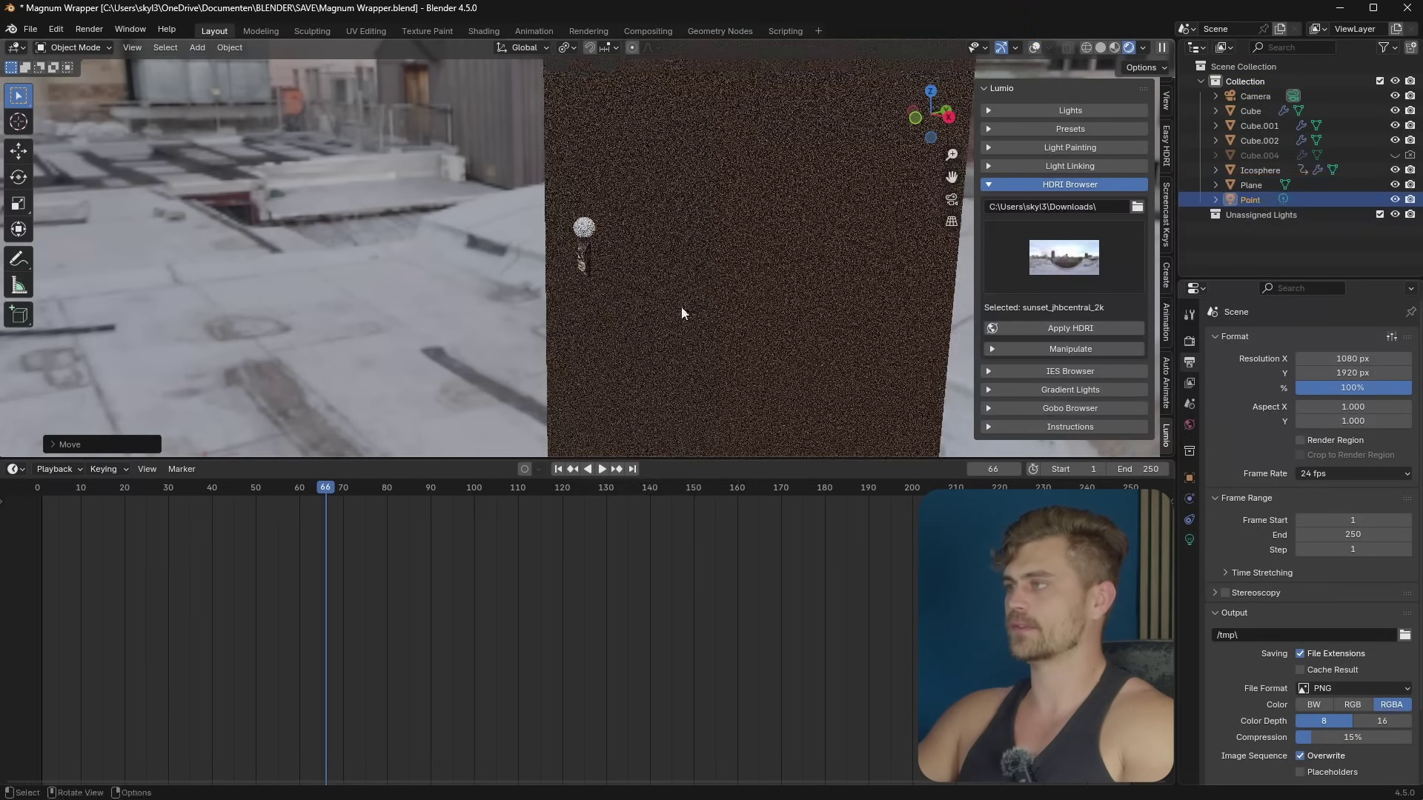
# Step: Set the point light's exposure to 10 and power to 169.5, and centre it behind the wrapper in the camera view
pyautogui.click(1190, 540)
pyautogui.moveTo(1370, 483); pyautogui.dragTo(1396, 467)
pyautogui.press('KP_0')
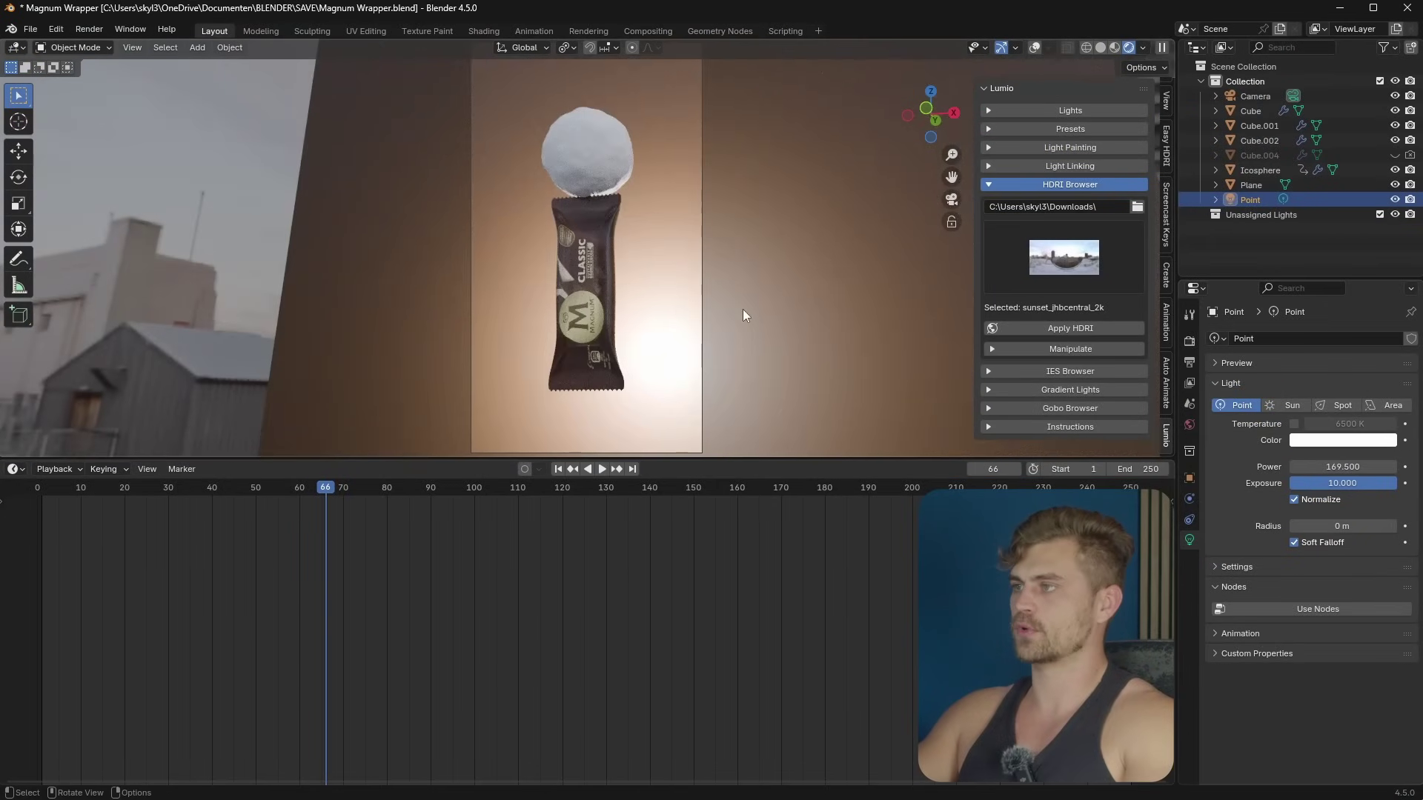
pyautogui.press('g')
pyautogui.click(665, 250)
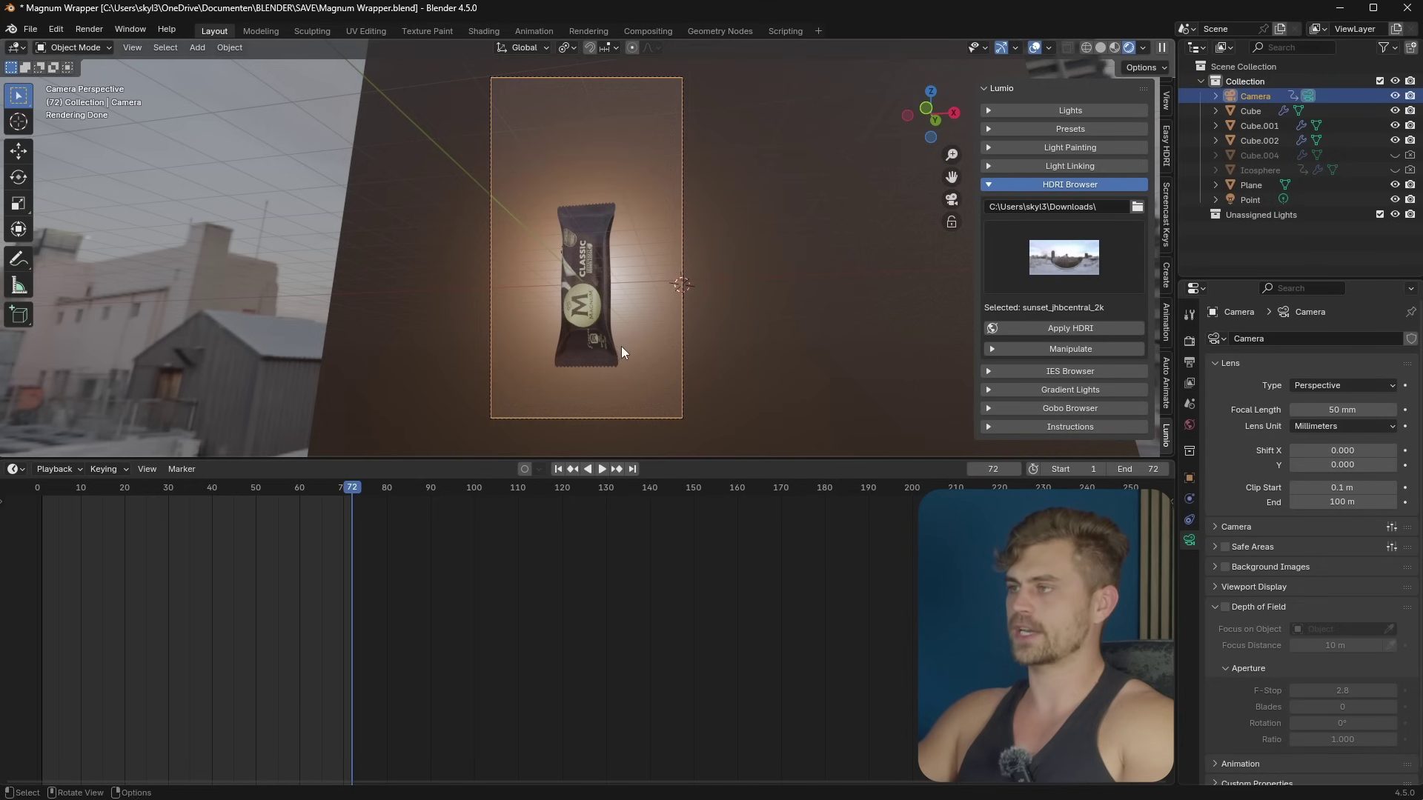
# Step: At frame 72, tilt the camera around X, move it closer along its local Z until the wrapper fills the frame, and keyframe it
pyautogui.press('r')
pyautogui.press('x')
pyautogui.click(728, 353)
pyautogui.press('g')
pyautogui.press('z')
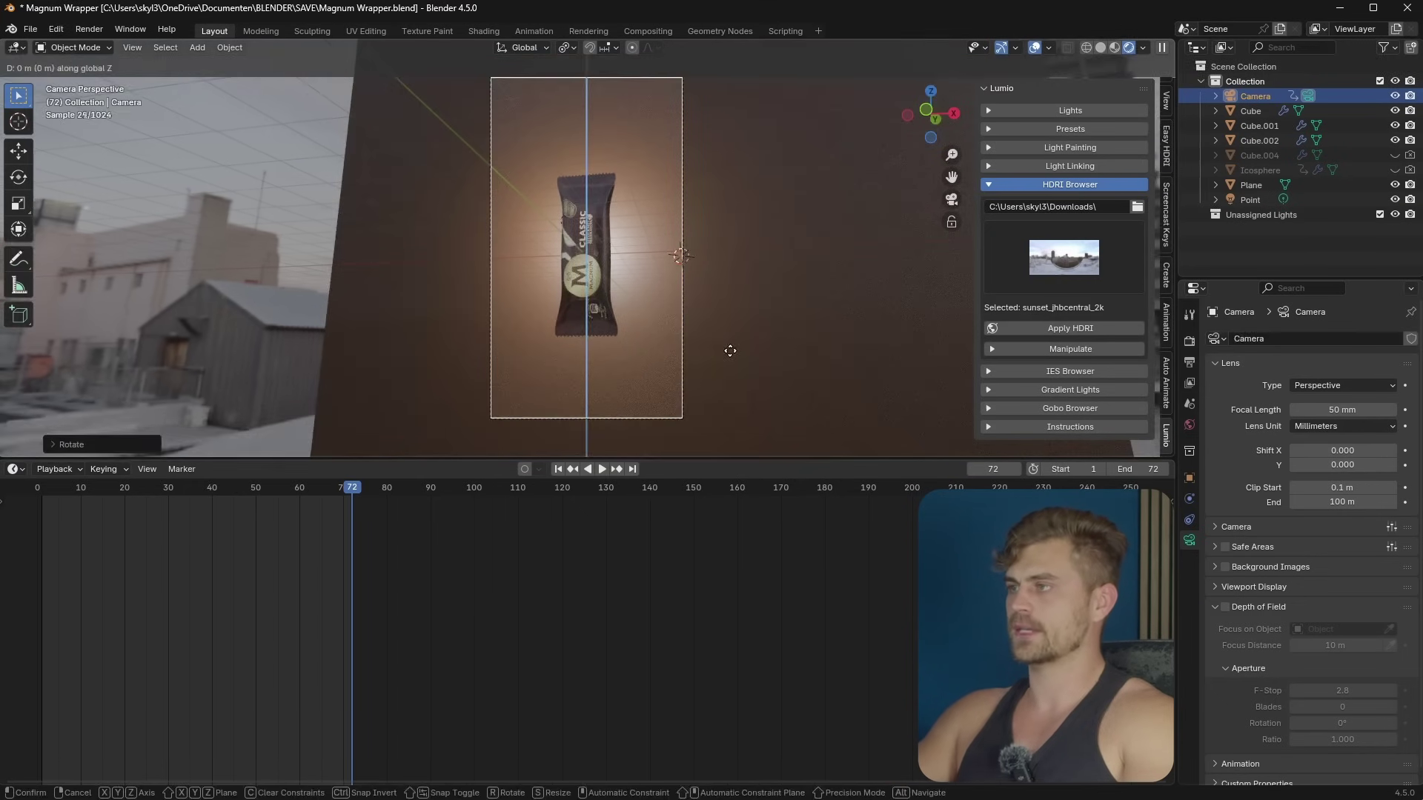
pyautogui.press('z')
pyautogui.press('Return')
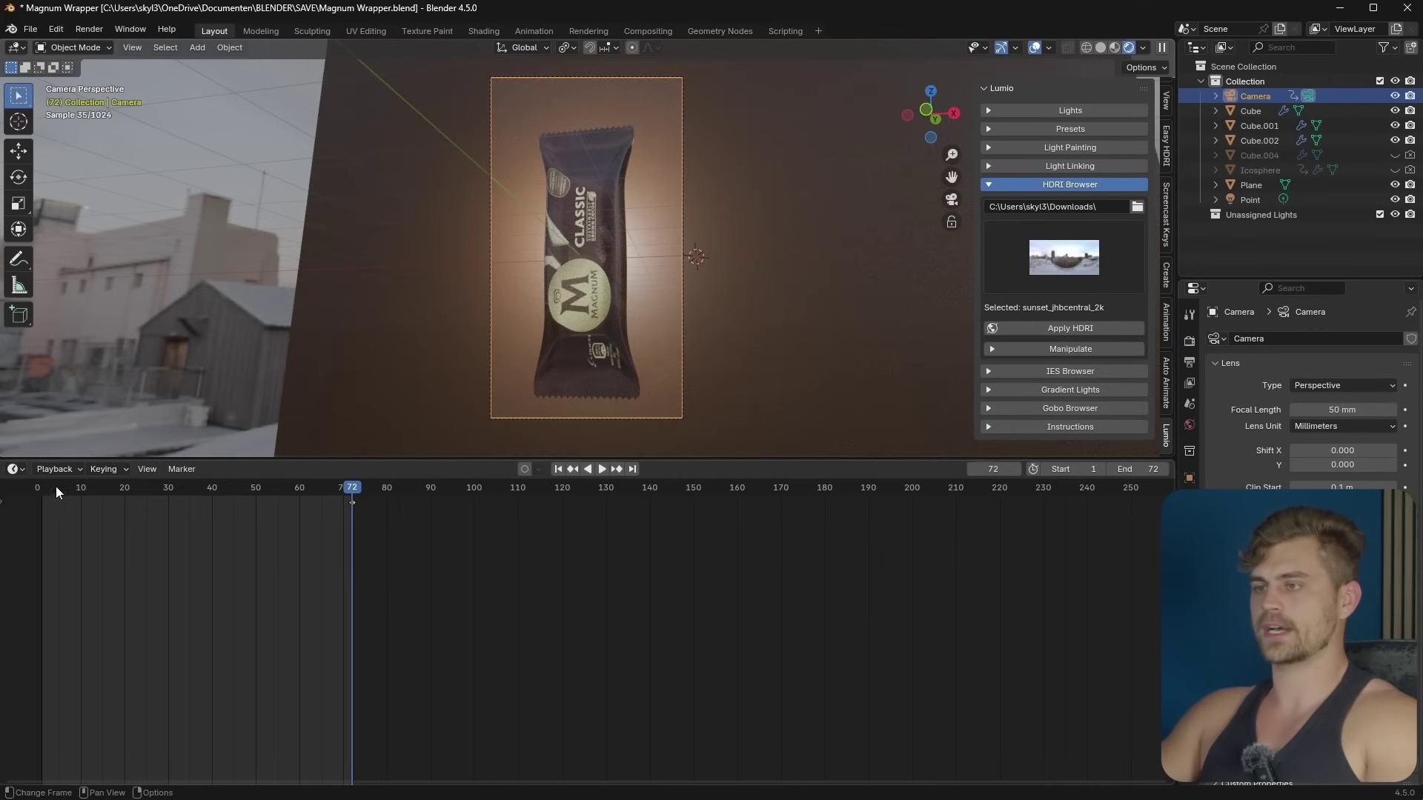
# Step: At frame 1, pull the camera back along its local Z away from the ice cream and keyframe it
pyautogui.click(41, 487)
pyautogui.press('space')
pyautogui.press('g')
pyautogui.press('z')
pyautogui.press('z')
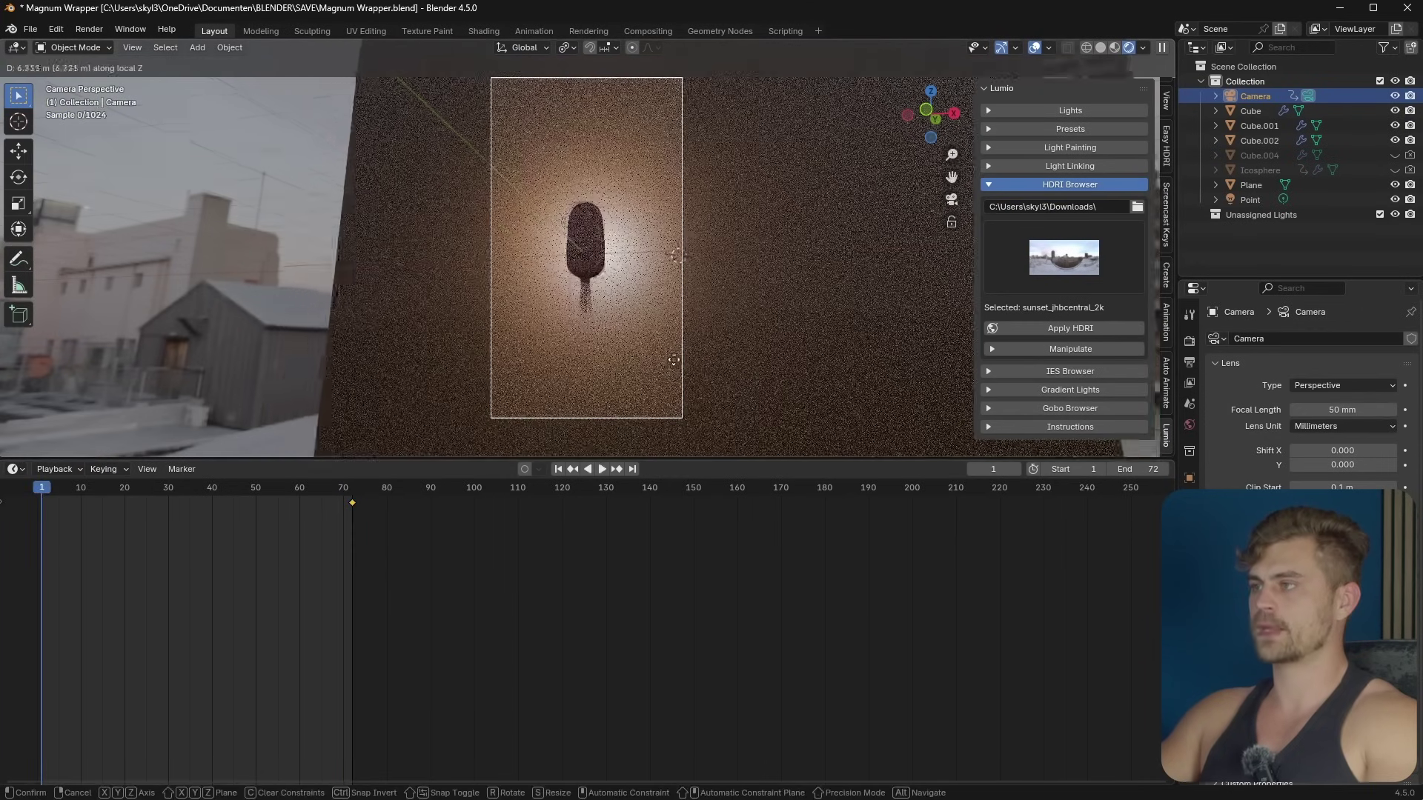
pyautogui.press('Return')
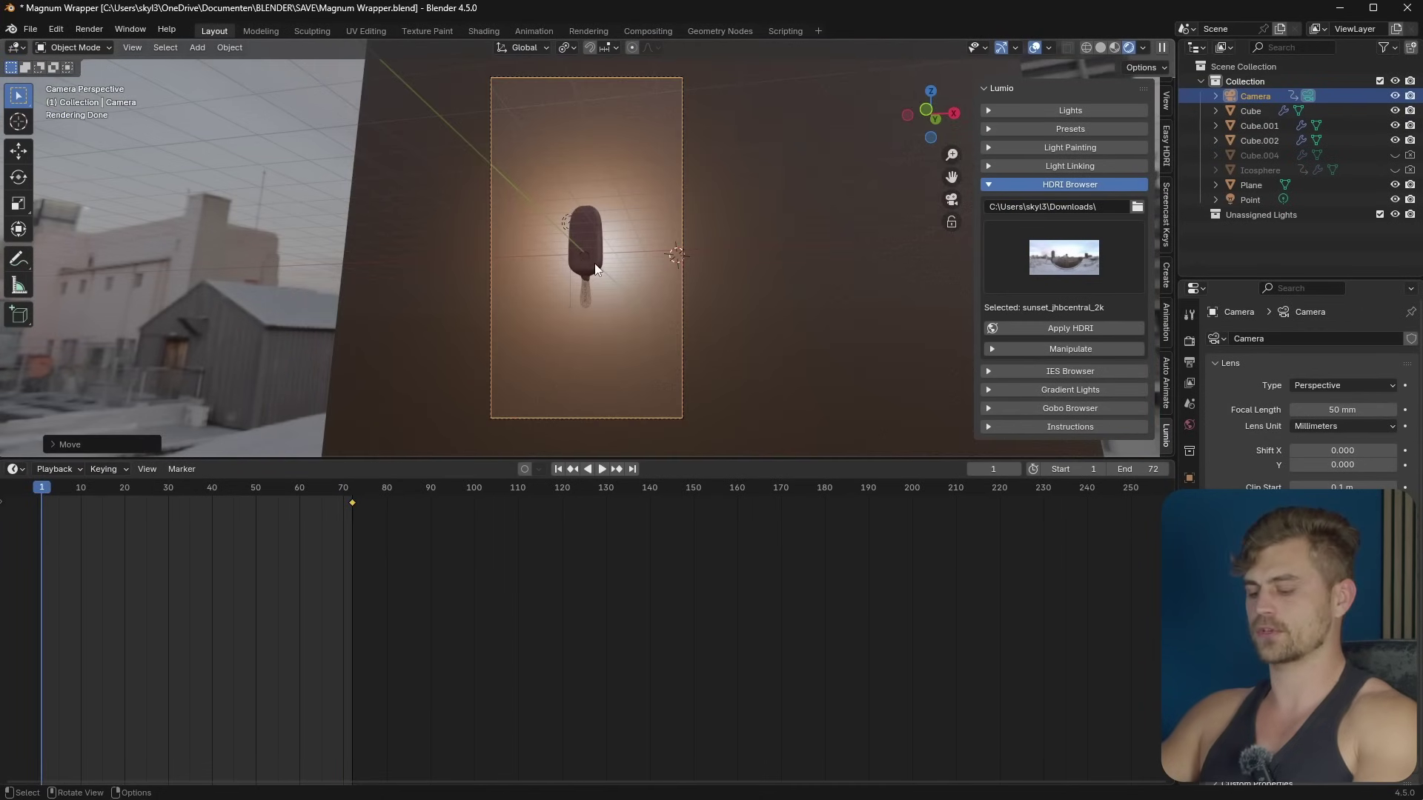
# Step: Show the camera's normalized curves in the Graph Editor and select the right-hand handles of the frame 1 keyframes
pyautogui.click(13, 469)
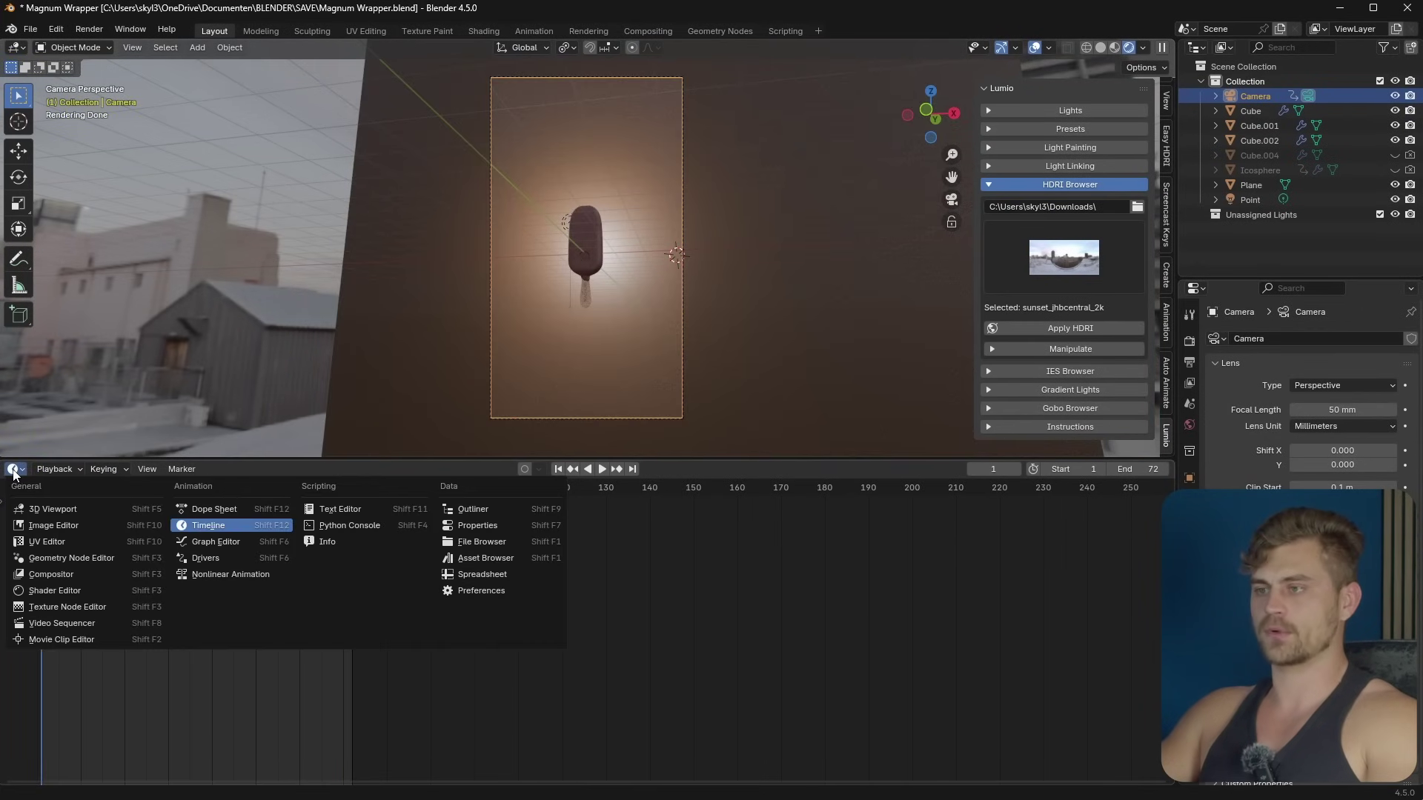
pyautogui.click(209, 542)
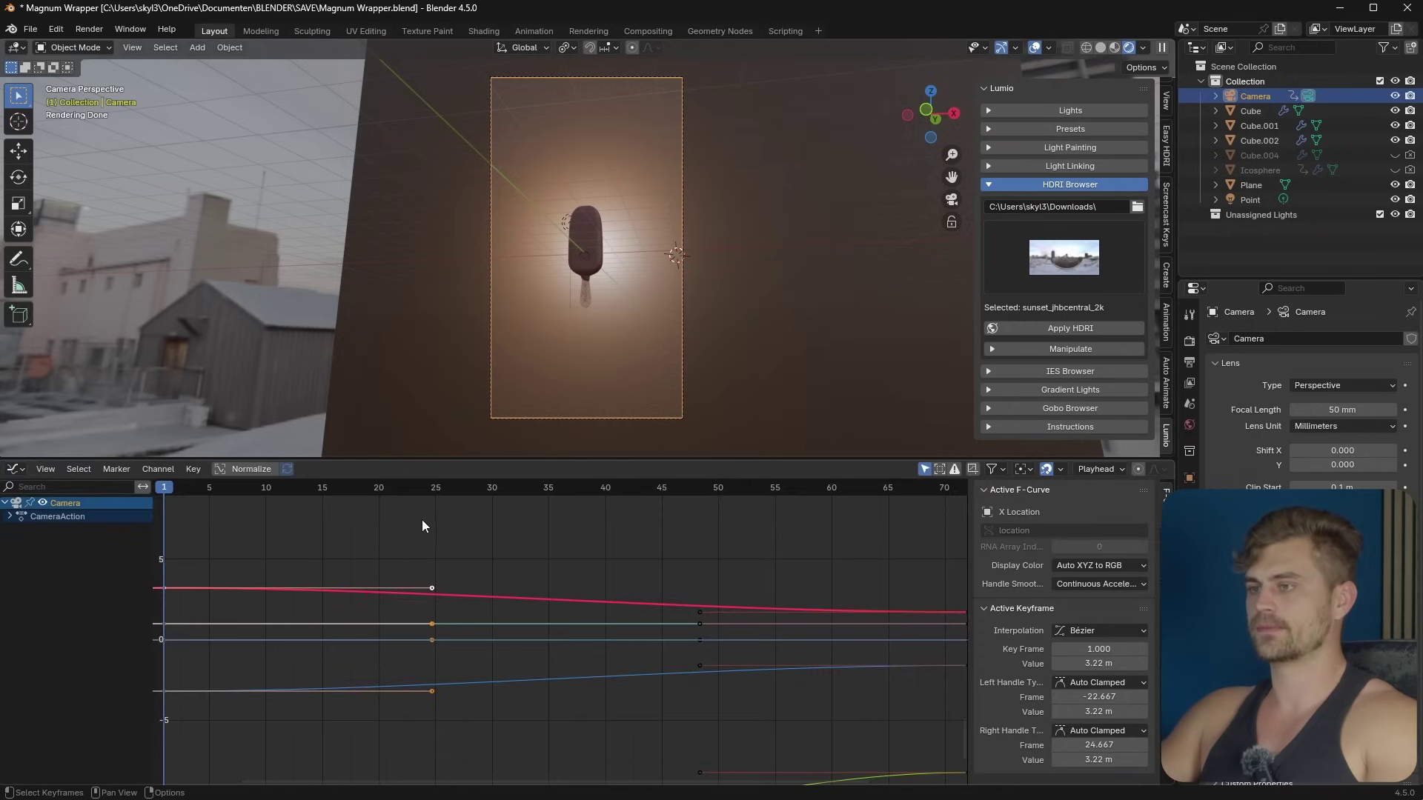
pyautogui.click(15, 529)
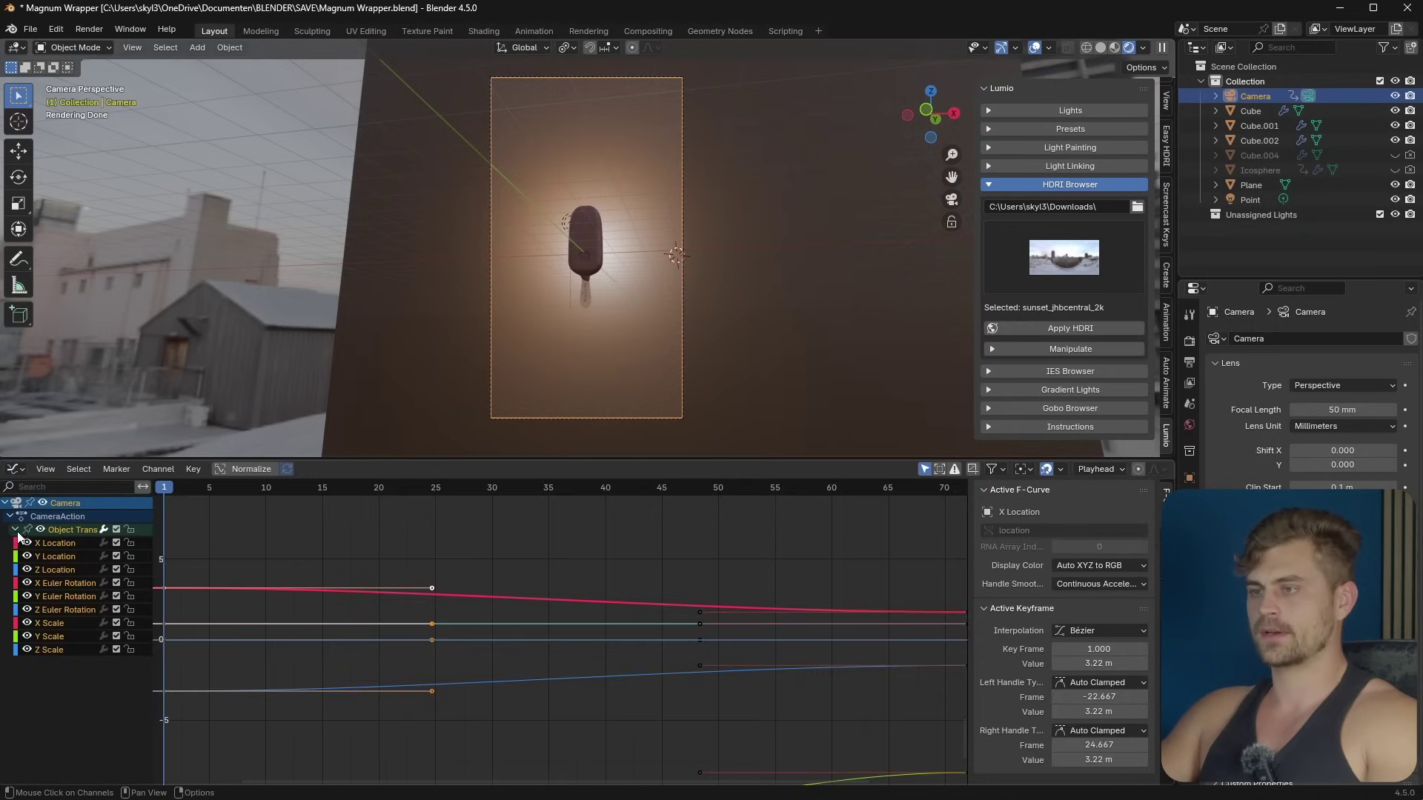
pyautogui.click(558, 590)
pyautogui.press('Home')
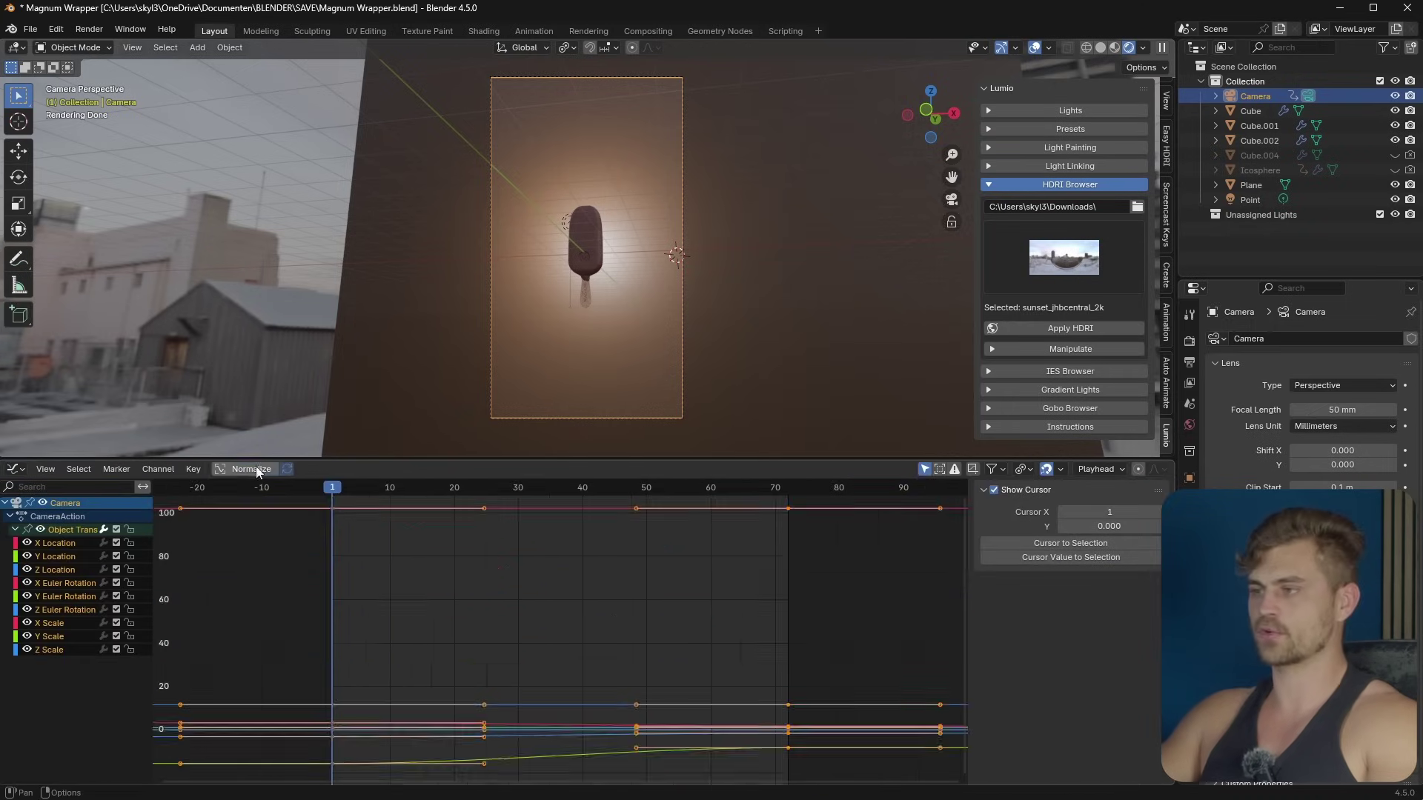
pyautogui.click(254, 470)
pyautogui.scroll(-8, 473, 603)
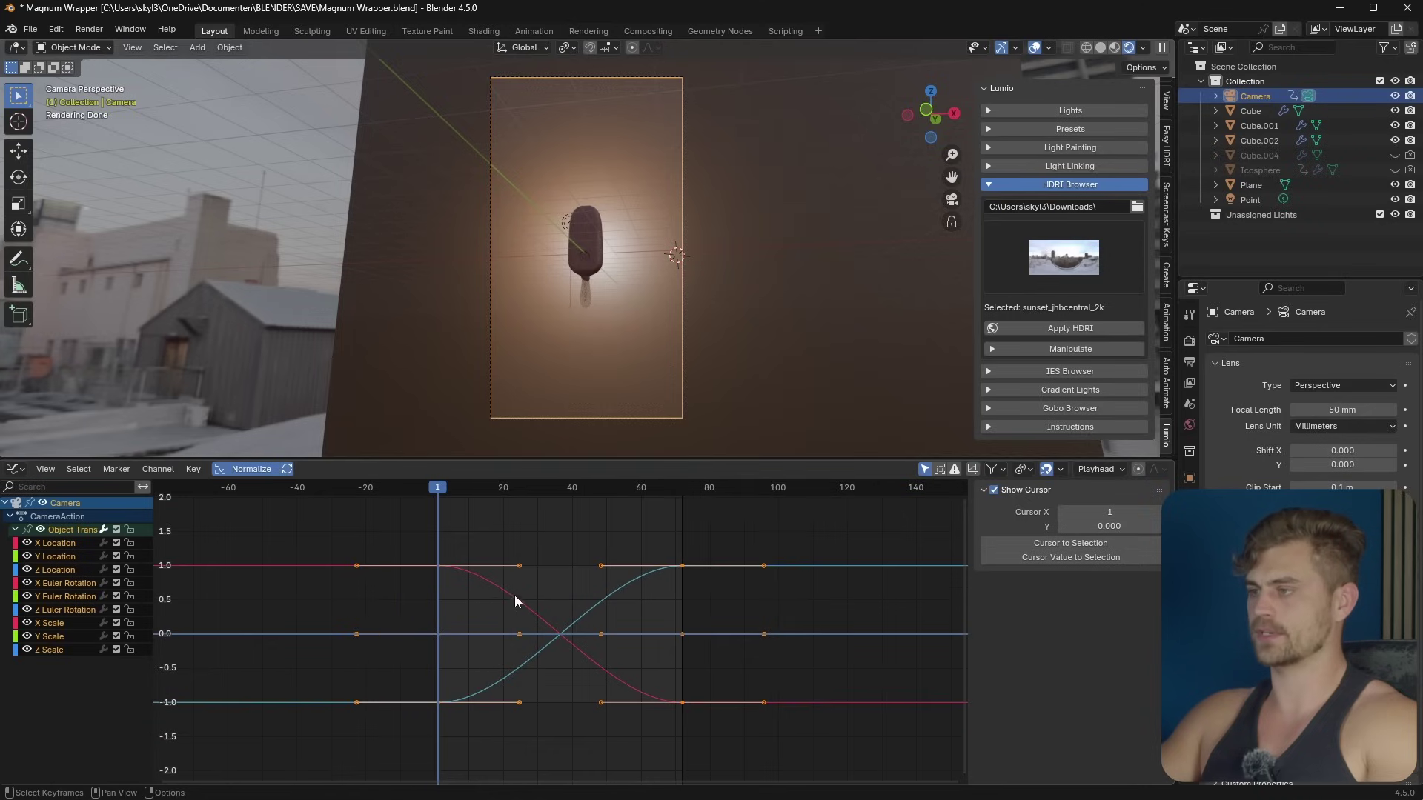
pyautogui.moveTo(557, 553); pyautogui.dragTo(482, 726)
pyautogui.scroll(3, 411, 606)
pyautogui.press('s')
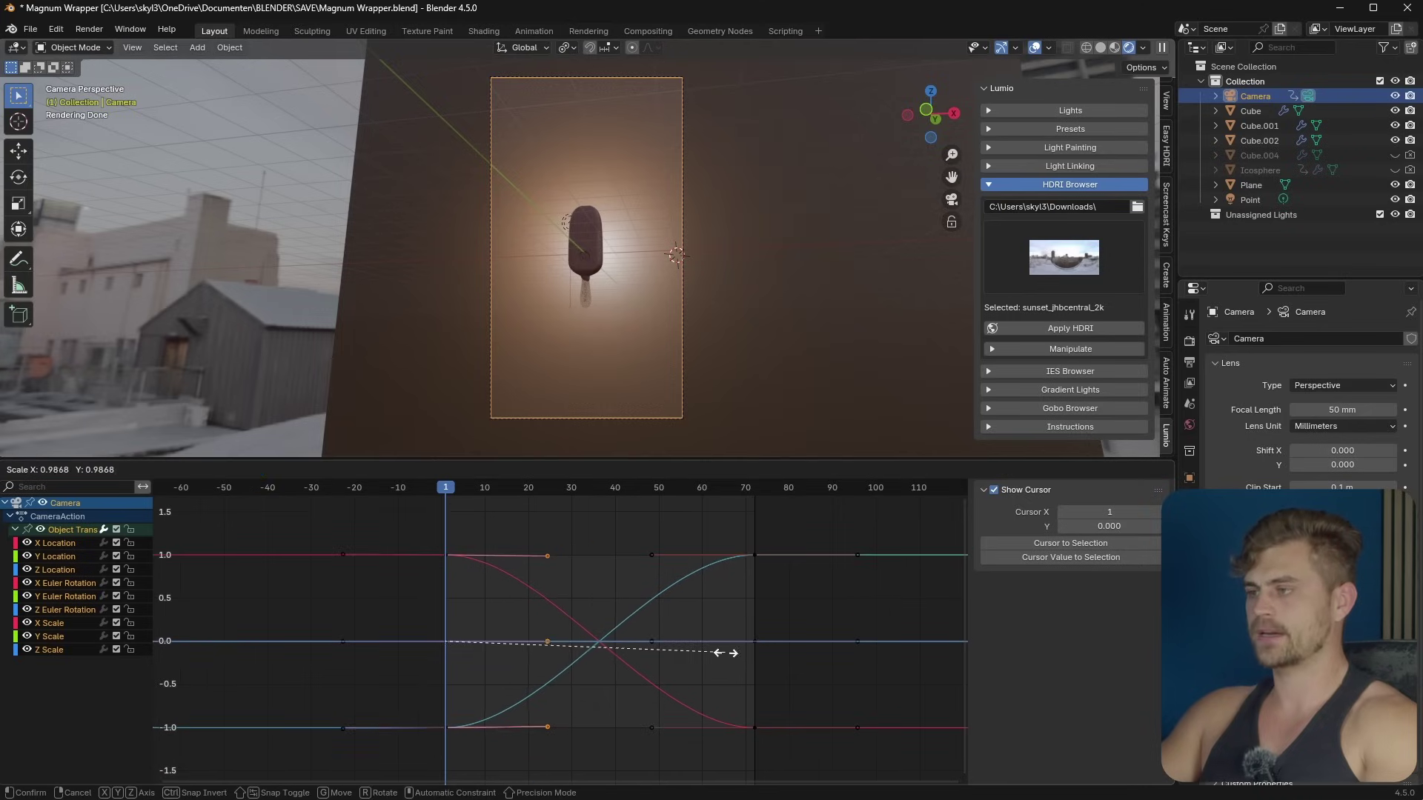
pyautogui.press('y')
pyautogui.rightClick(724, 655)
# Step: Scale the selected handles by about -0.5 along Y, move them back to about frame 11, and play the camera animation
pyautogui.press('s')
pyautogui.press('y')
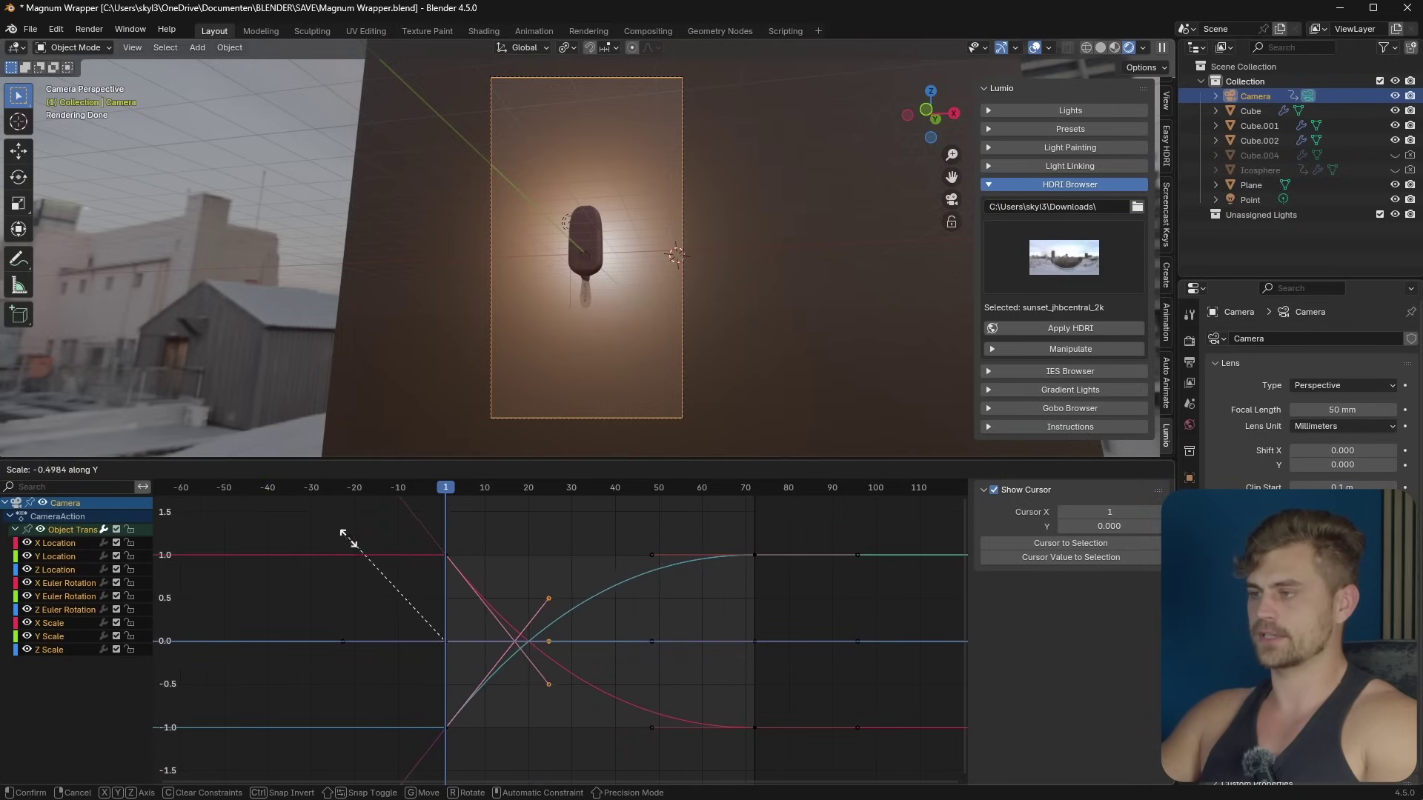
pyautogui.click(724, 640)
pyautogui.press('g')
pyautogui.click(544, 580)
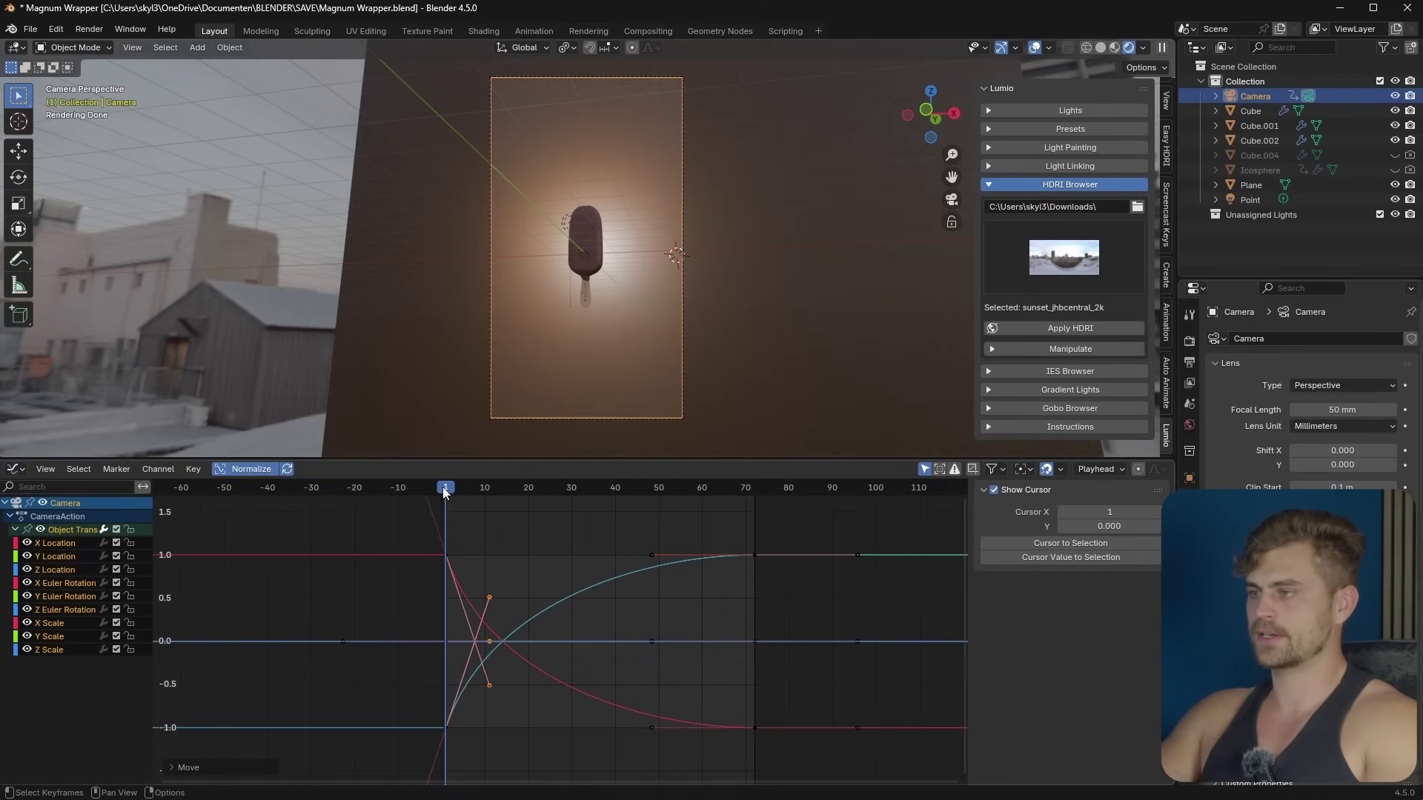
pyautogui.press('space')
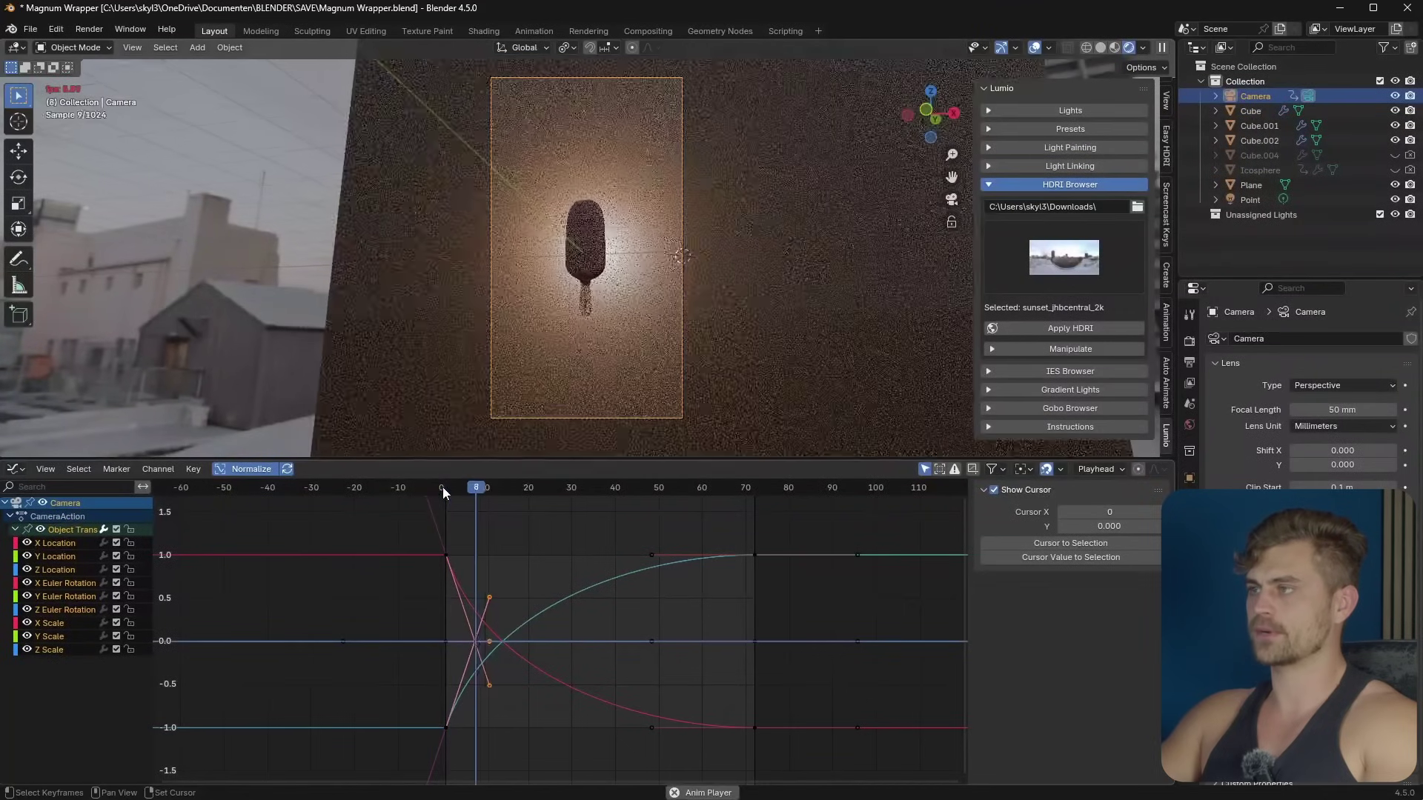
# Step: Move the selected camera curve handles about 3 frames earlier along X and replay the camera animation from the start
pyautogui.press('space')
pyautogui.press('g')
pyautogui.press('x')
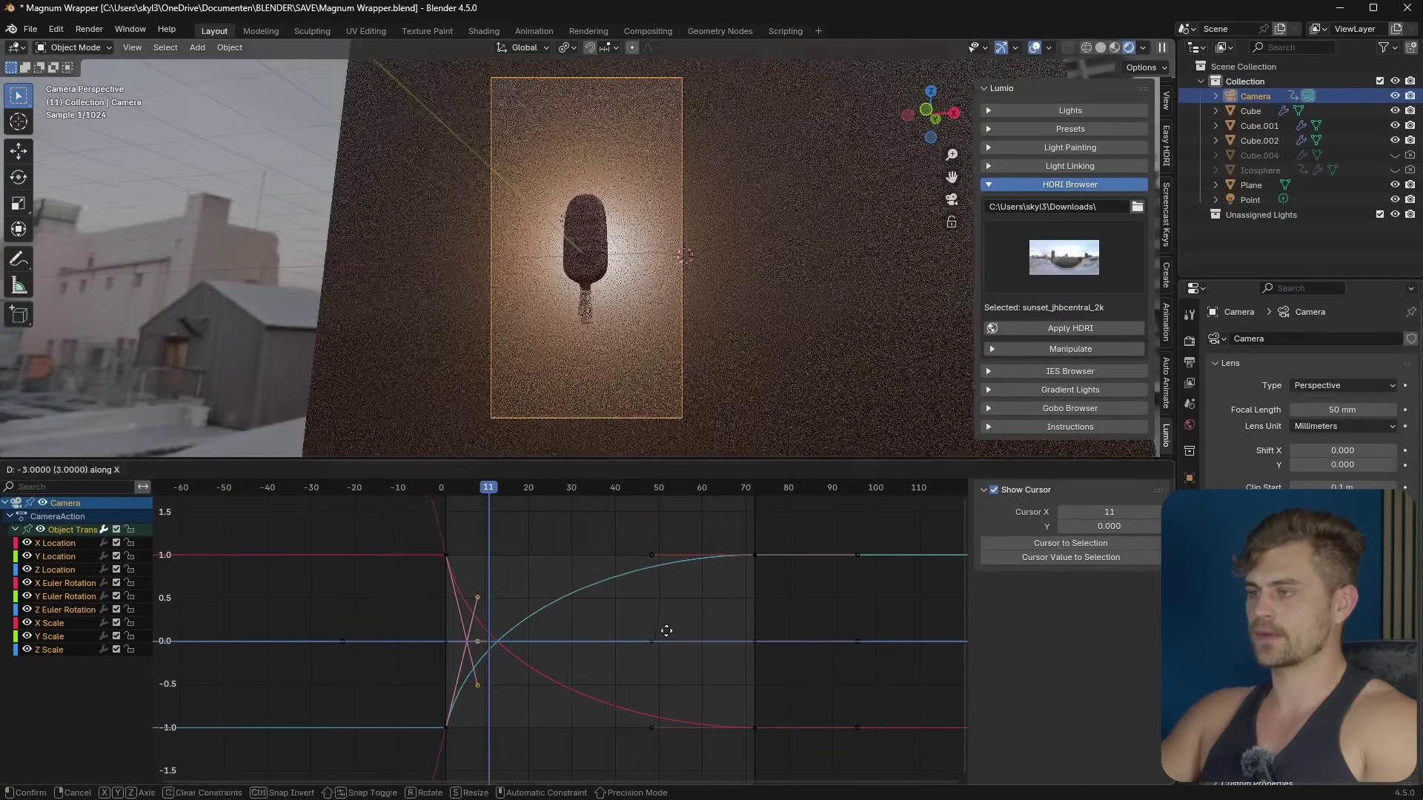
pyautogui.click(666, 631)
pyautogui.click(450, 490)
pyautogui.press('space')
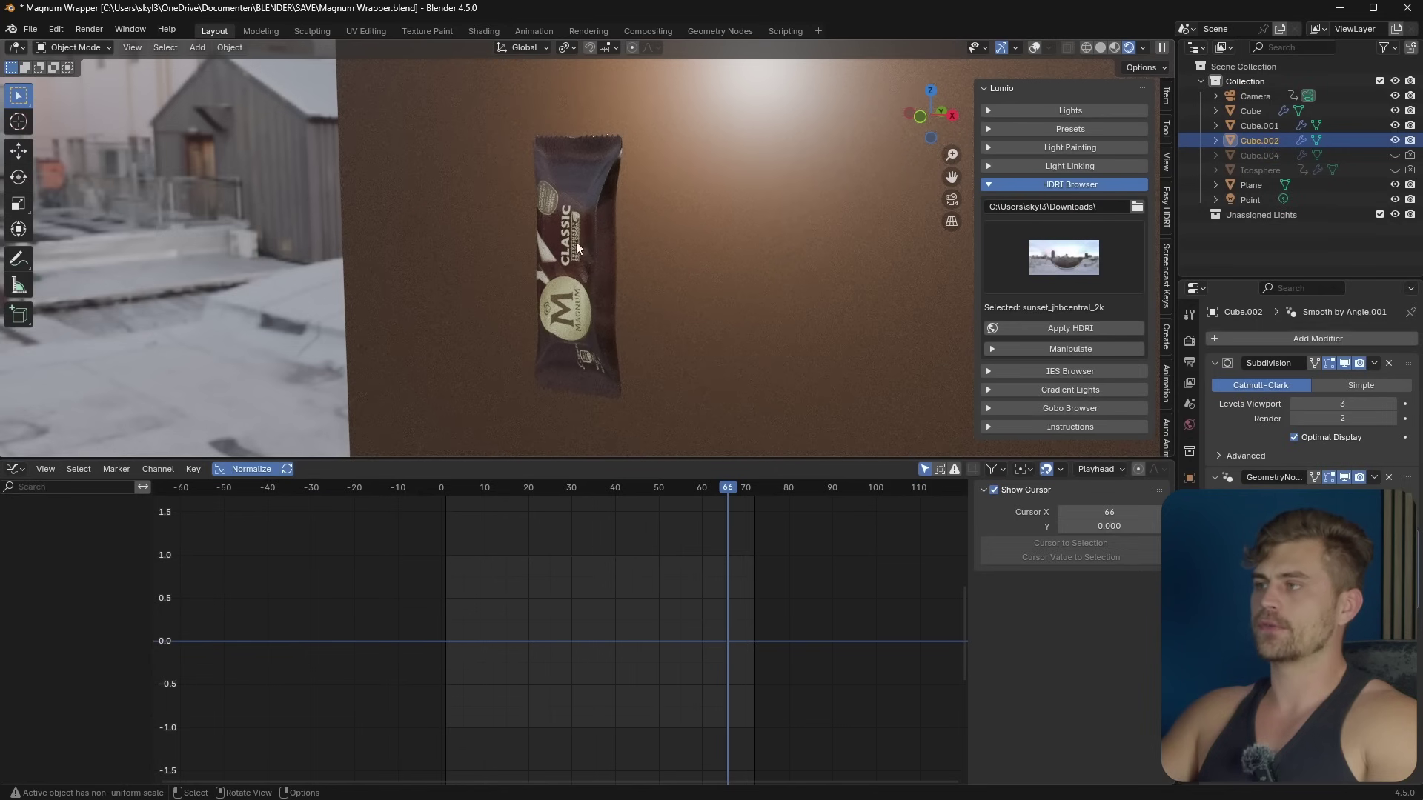
# Step: Go to frame 41, show the viewport overlays and inspect the partly opened wrapper from an angle
pyautogui.moveTo(576, 241); pyautogui.dragTo(561, 272, button='middle')
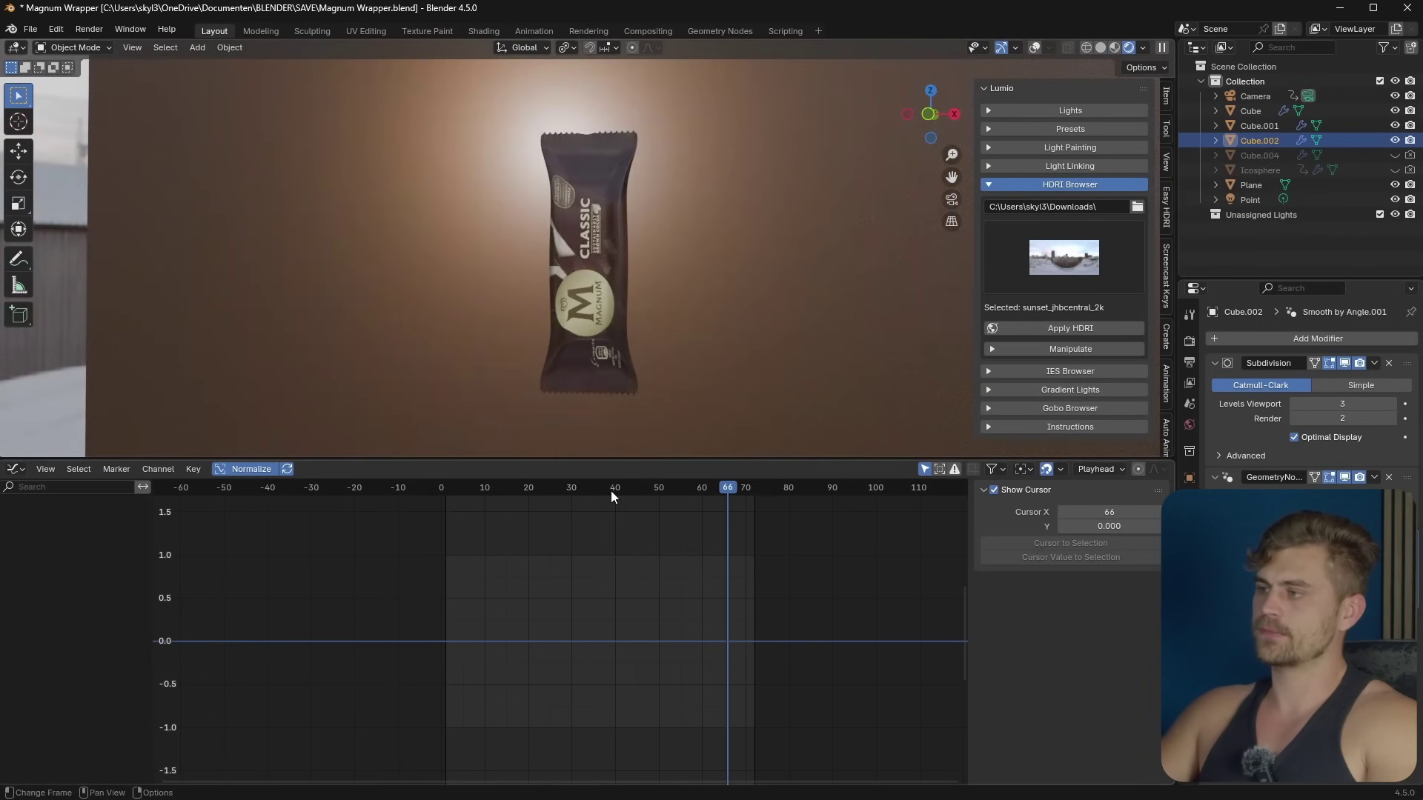
pyautogui.moveTo(611, 491)
pyautogui.mouseDown()
pyautogui.moveTo(531, 492)
pyautogui.moveTo(619, 494)
pyautogui.mouseUp()
pyautogui.moveTo(660, 255); pyautogui.dragTo(489, 260, button='middle')
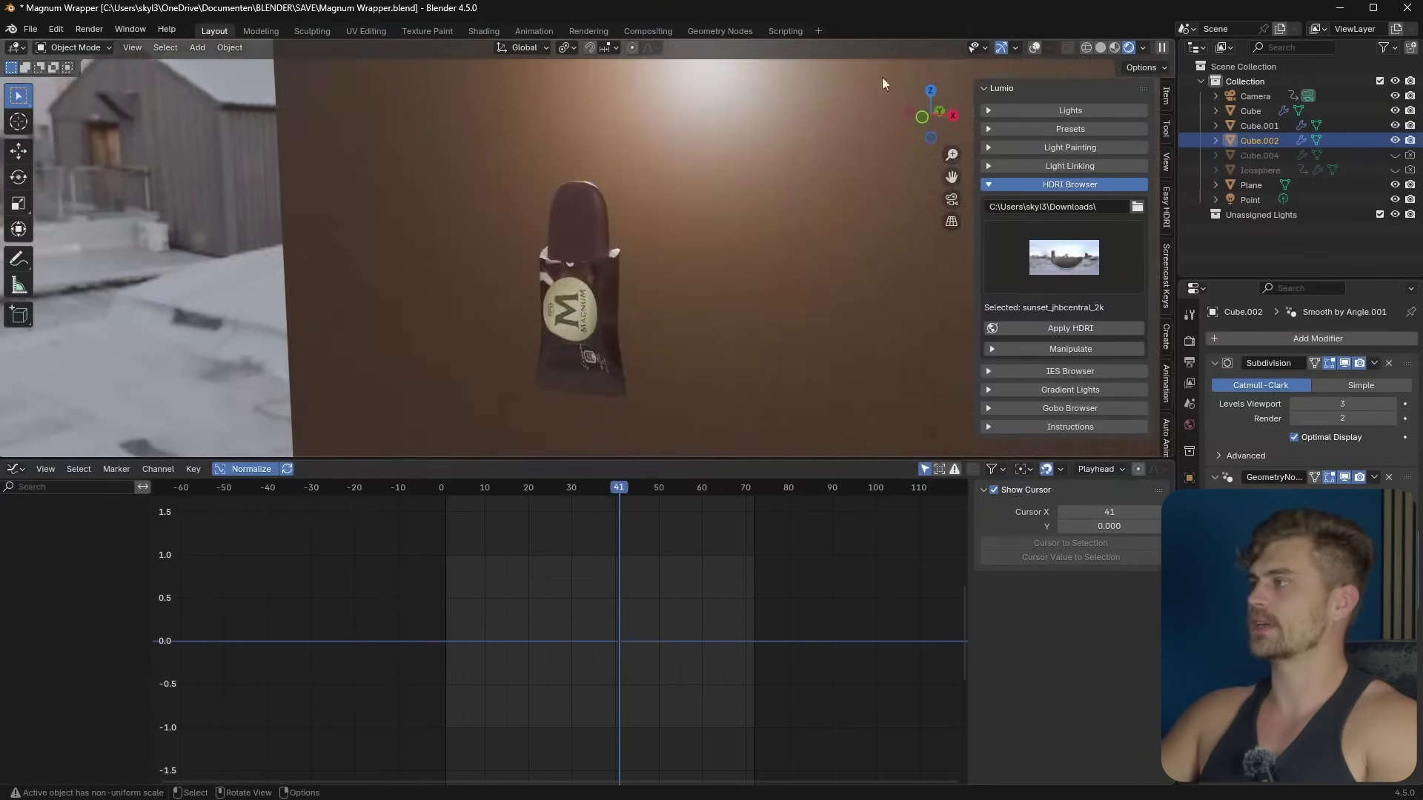
pyautogui.click(1035, 49)
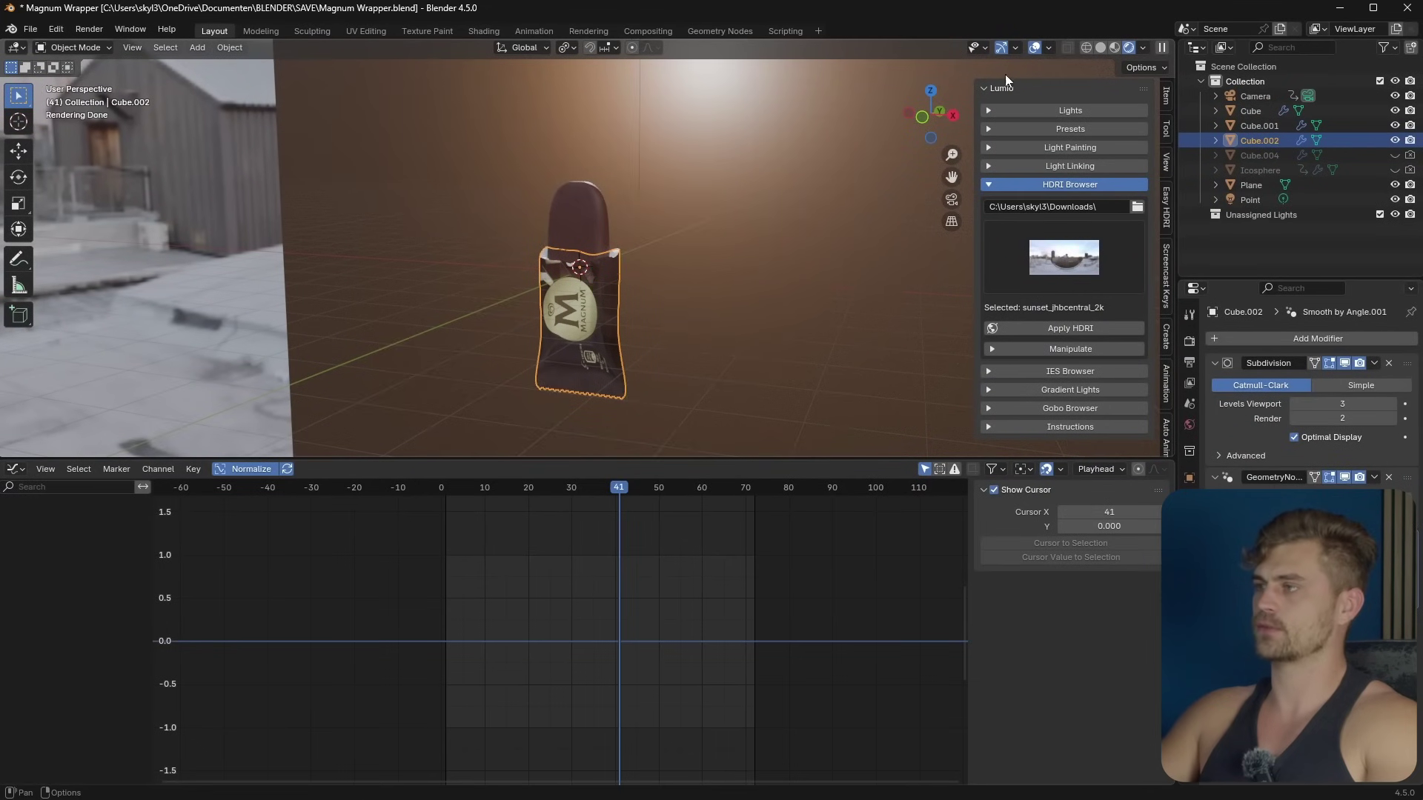
pyautogui.moveTo(734, 208); pyautogui.dragTo(683, 241, button='middle')
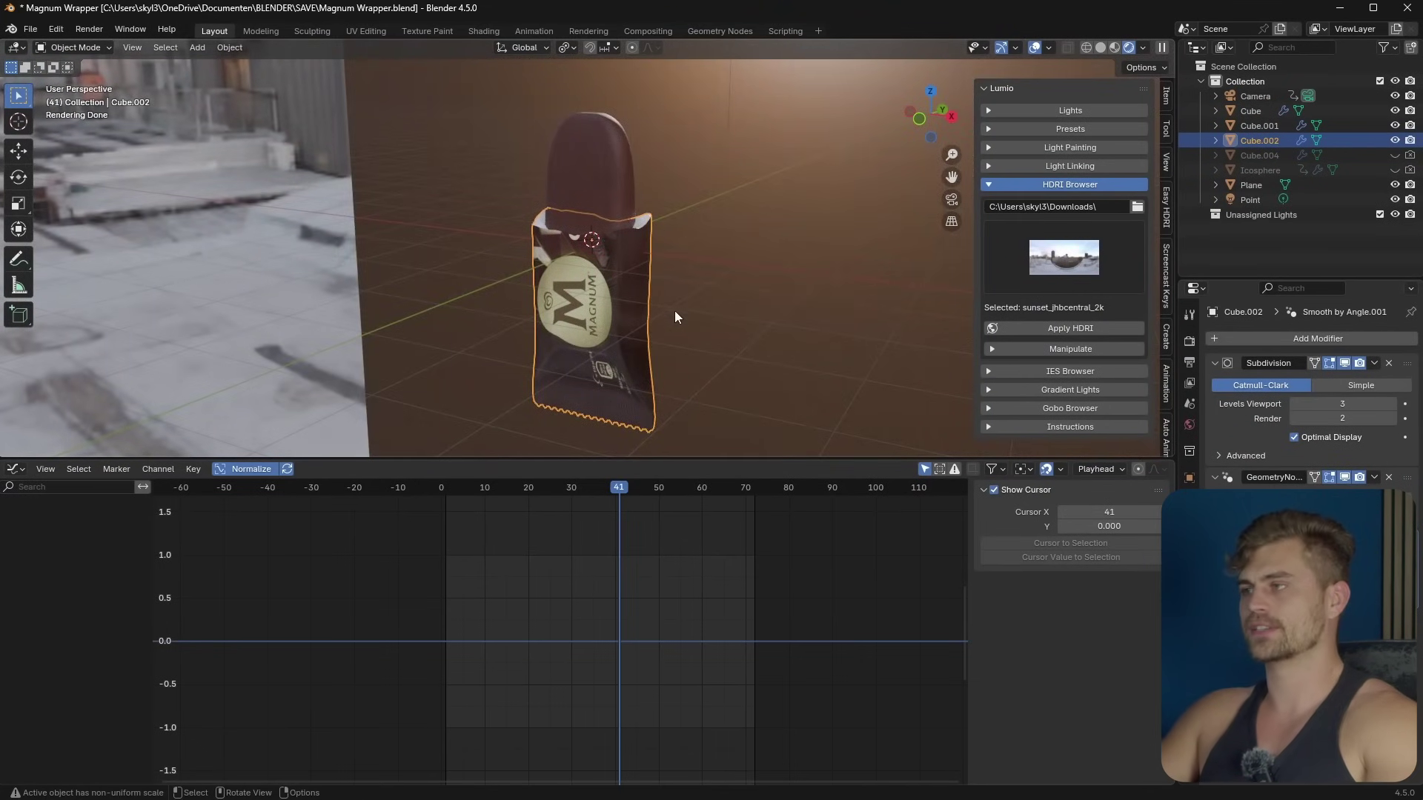
pyautogui.moveTo(672, 321)
pyautogui.mouseDown(button='middle')
pyautogui.moveTo(665, 345)
pyautogui.moveTo(655, 337)
pyautogui.mouseUp(button='middle')
# Step: Add a lattice, scale it up and stretch it along Z until it encloses the whole wrapper and ice cream
pyautogui.hotkey('shift', 'a')
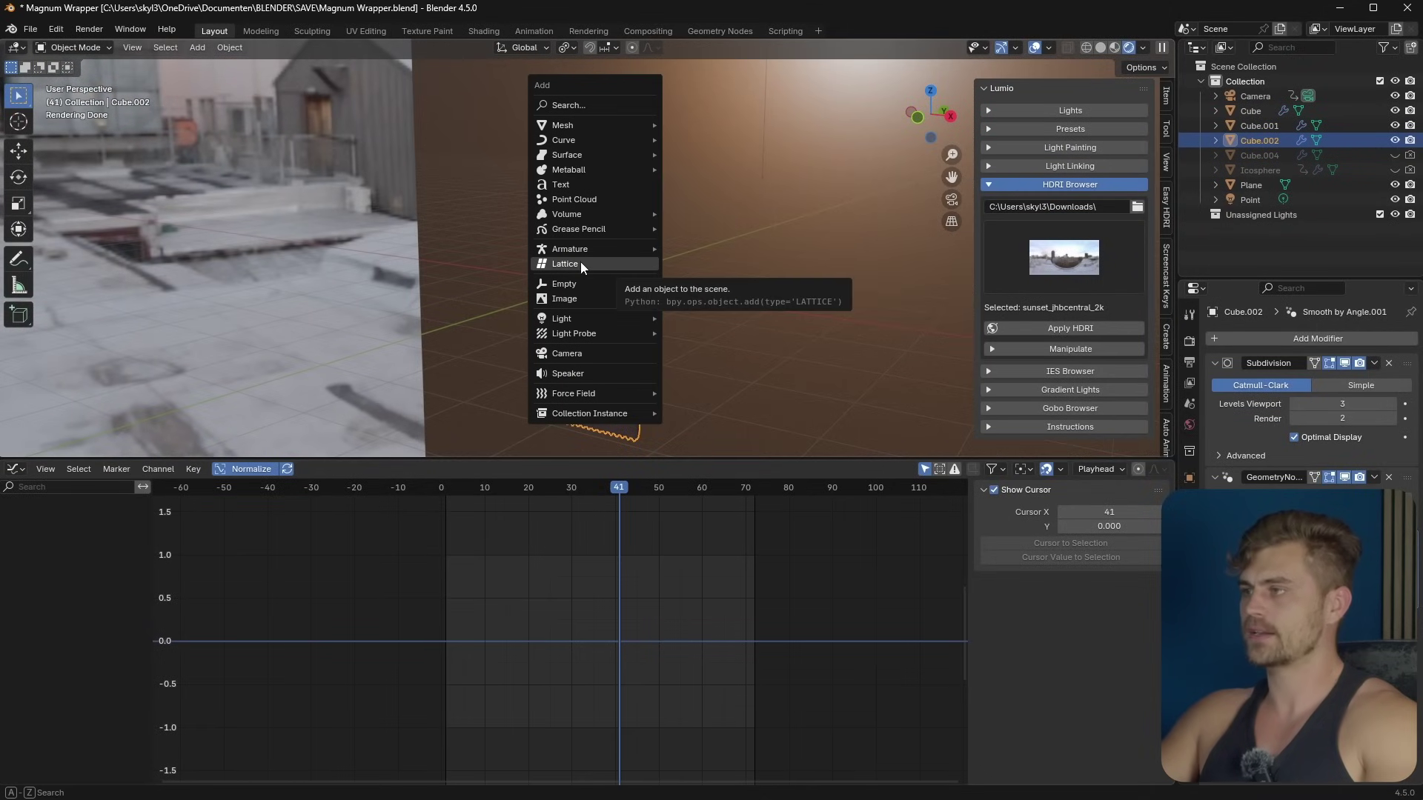
pyautogui.click(593, 265)
pyautogui.scroll(-2, 655, 282)
pyautogui.press('s')
pyautogui.moveTo(654, 282); pyautogui.dragTo(603, 359, button='middle')
pyautogui.click(704, 314)
pyautogui.press('s')
pyautogui.press('z')
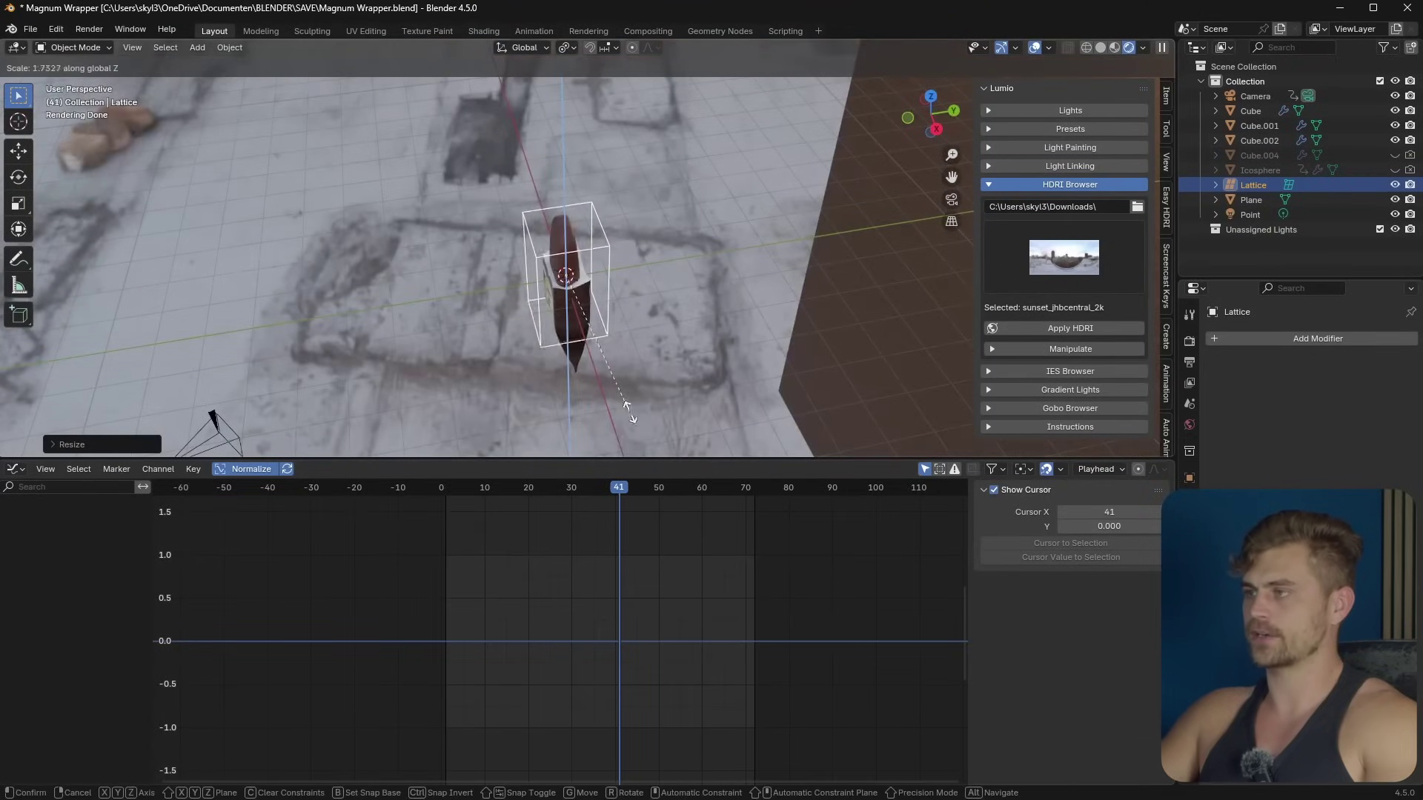
pyautogui.click(656, 49)
pyautogui.moveTo(715, 340); pyautogui.dragTo(664, 295, button='middle')
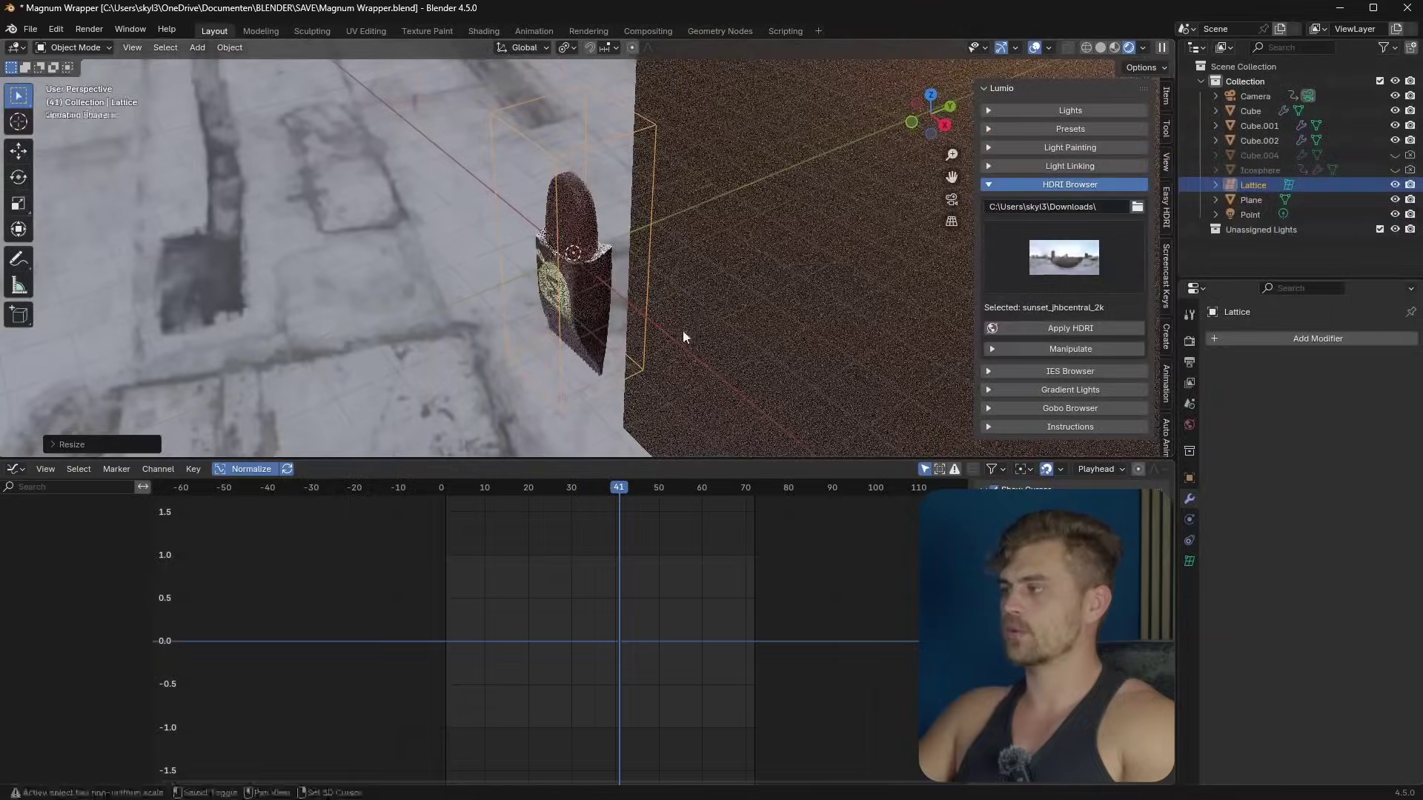
# Step: Set the lattice resolution to 5 in U, 5 in V and 17 in W
pyautogui.click(1190, 562)
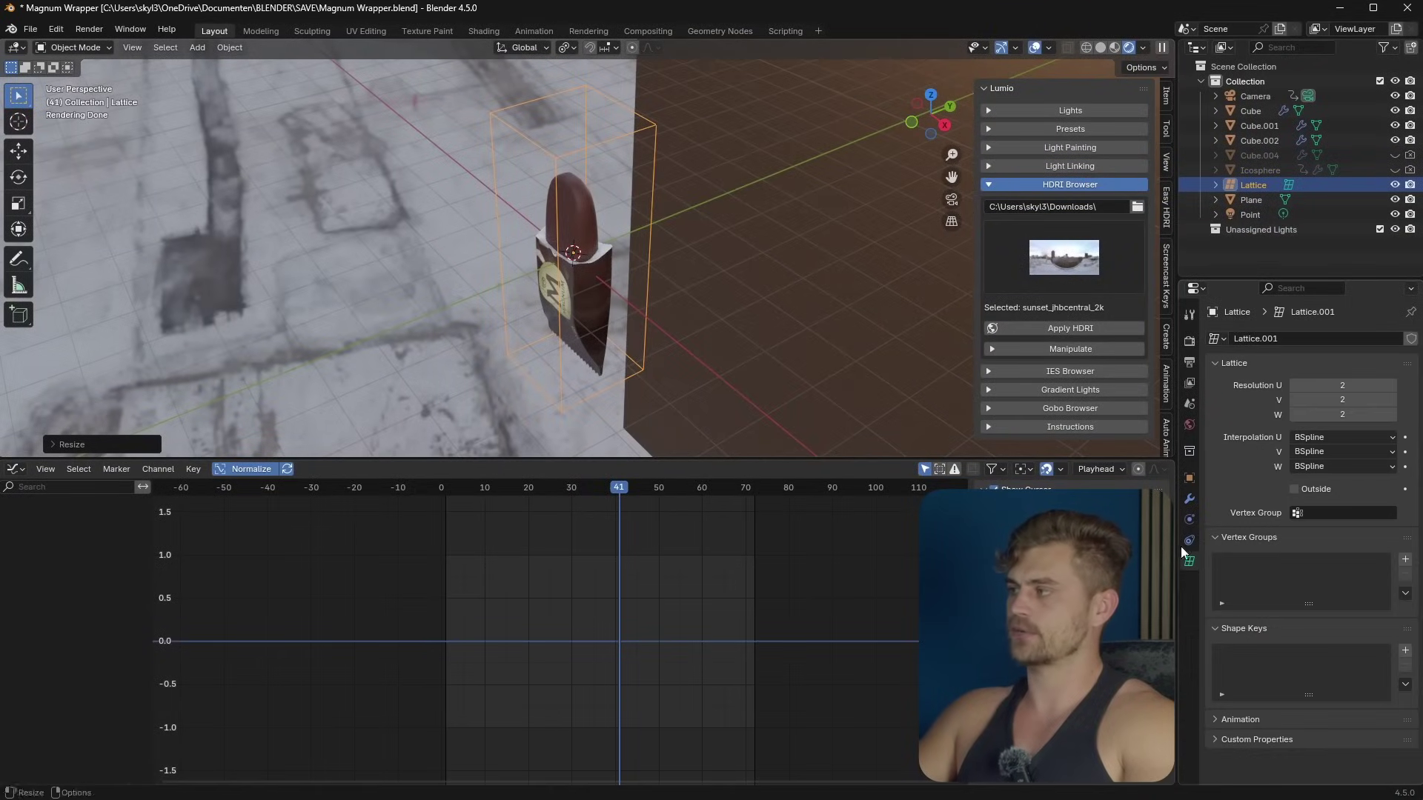
pyautogui.click(1394, 417)
pyautogui.click(1395, 418)
pyautogui.click(1395, 417)
pyautogui.click(1394, 417)
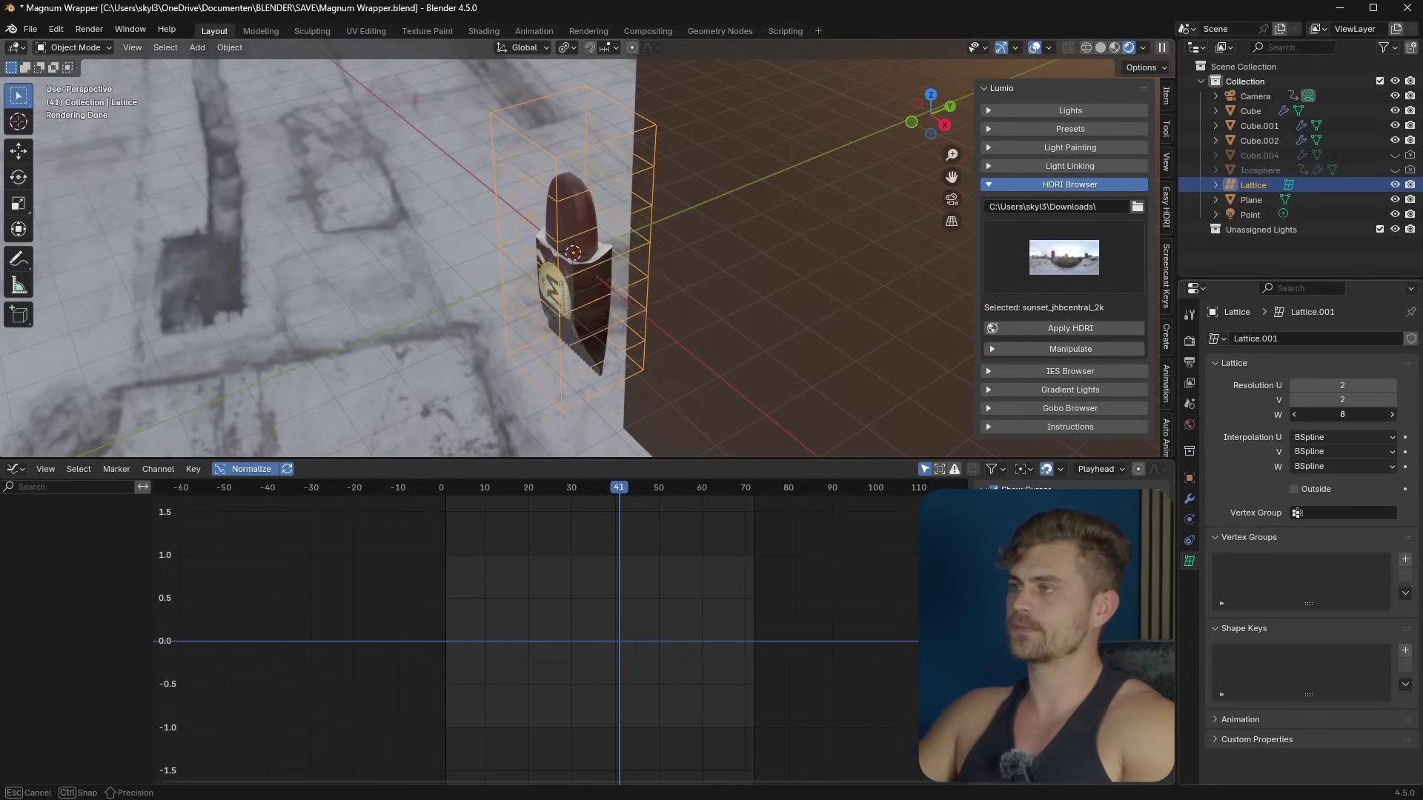
pyautogui.click(1394, 417)
pyautogui.click(1395, 417)
pyautogui.click(1394, 417)
pyautogui.click(1394, 417)
pyautogui.moveTo(1392, 415); pyautogui.dragTo(1394, 402)
pyautogui.click(1392, 400)
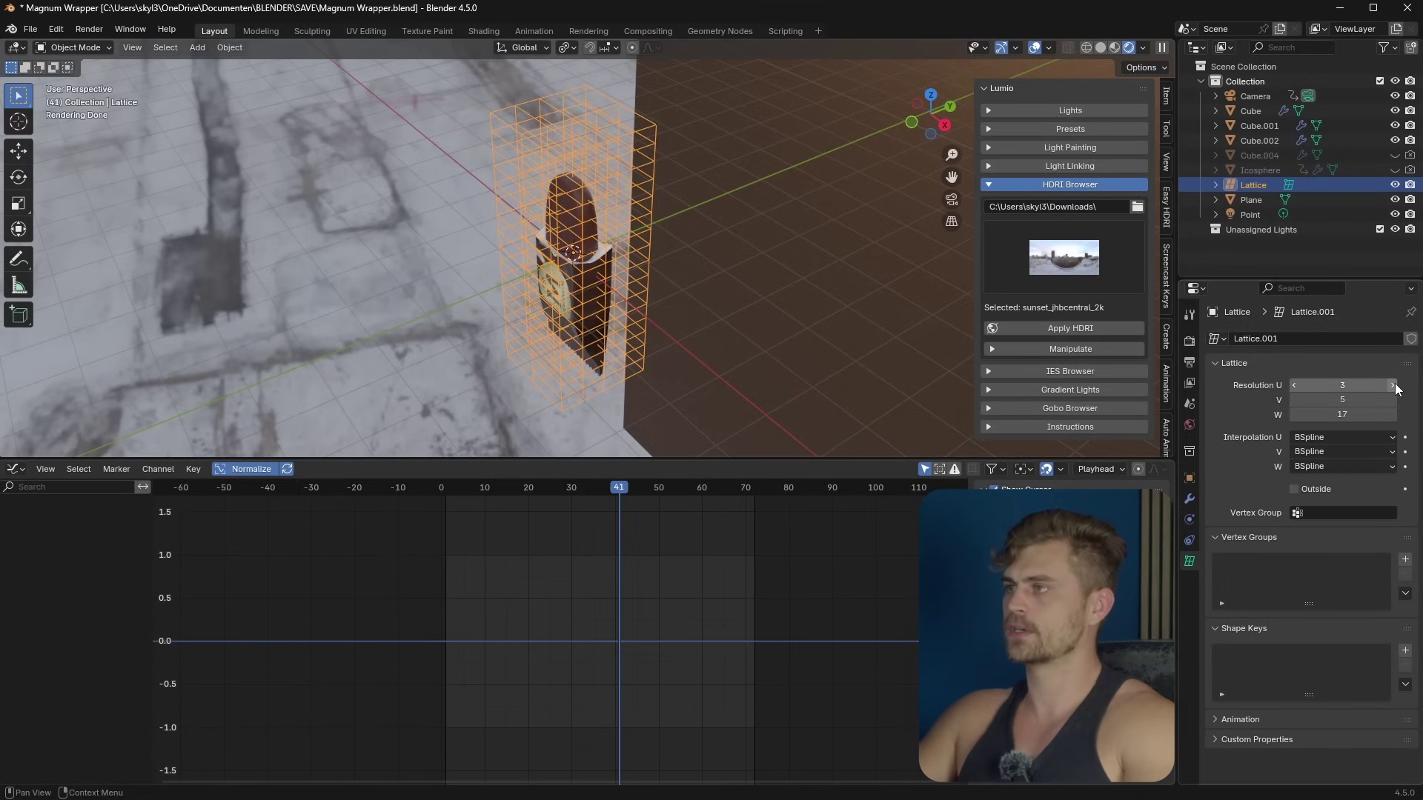
pyautogui.click(1392, 385)
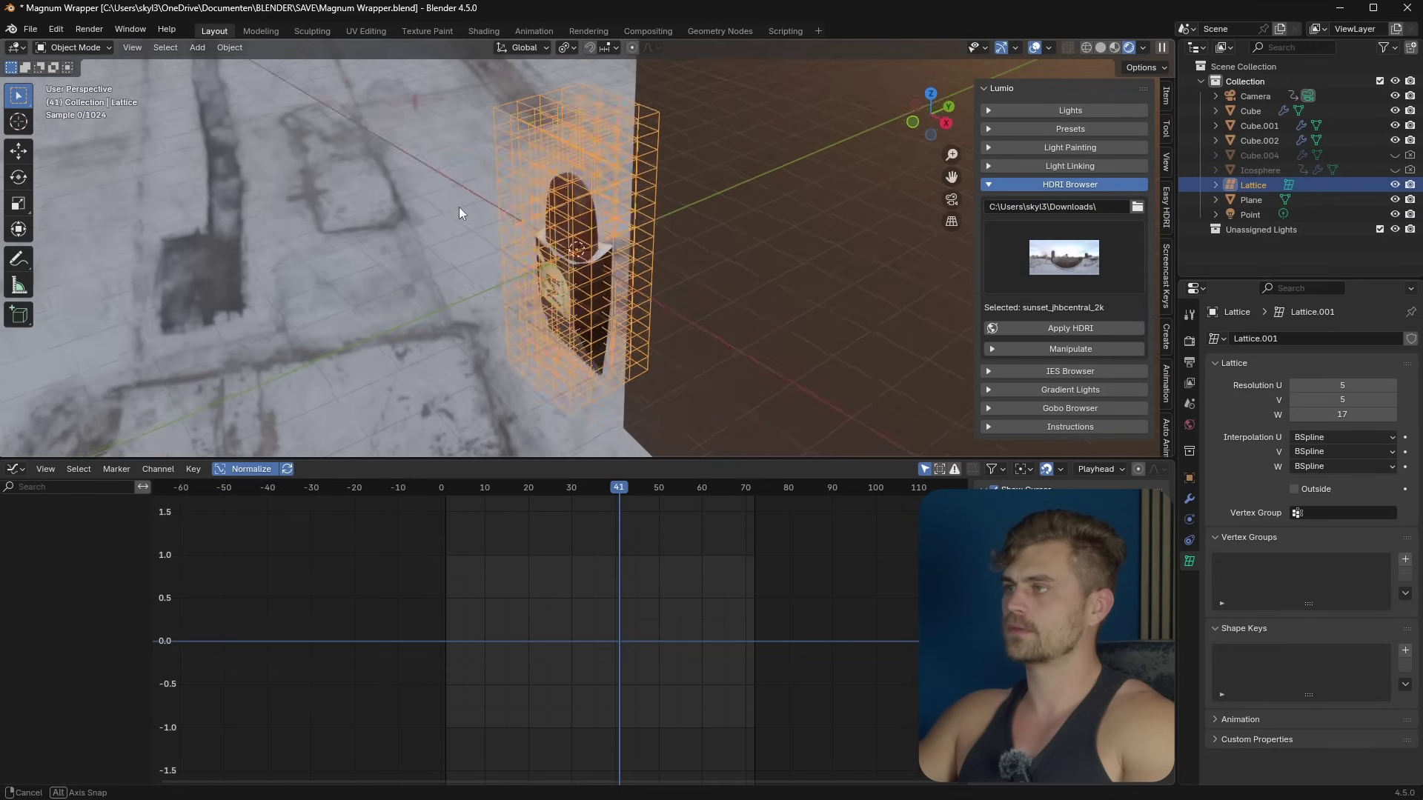
# Step: Parent the wrapper to the lattice with Lattice Deform
pyautogui.moveTo(461, 213); pyautogui.dragTo(569, 267, button='middle')
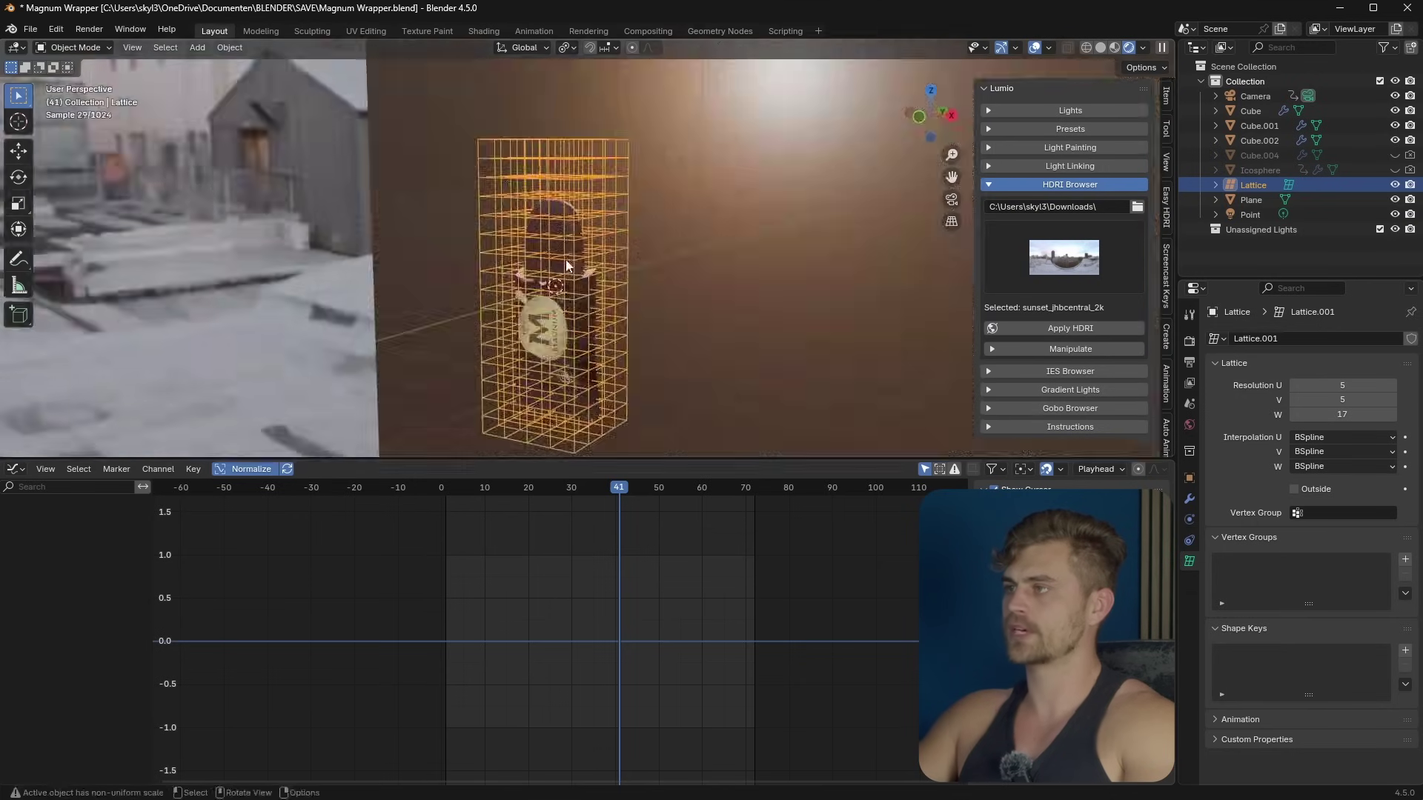
pyautogui.click(582, 333)
pyautogui.scroll(5, 597, 397)
pyautogui.keyDown('shift'); pyautogui.moveTo(597, 397); pyautogui.dragTo(596, 340, button='middle'); pyautogui.keyUp('shift')
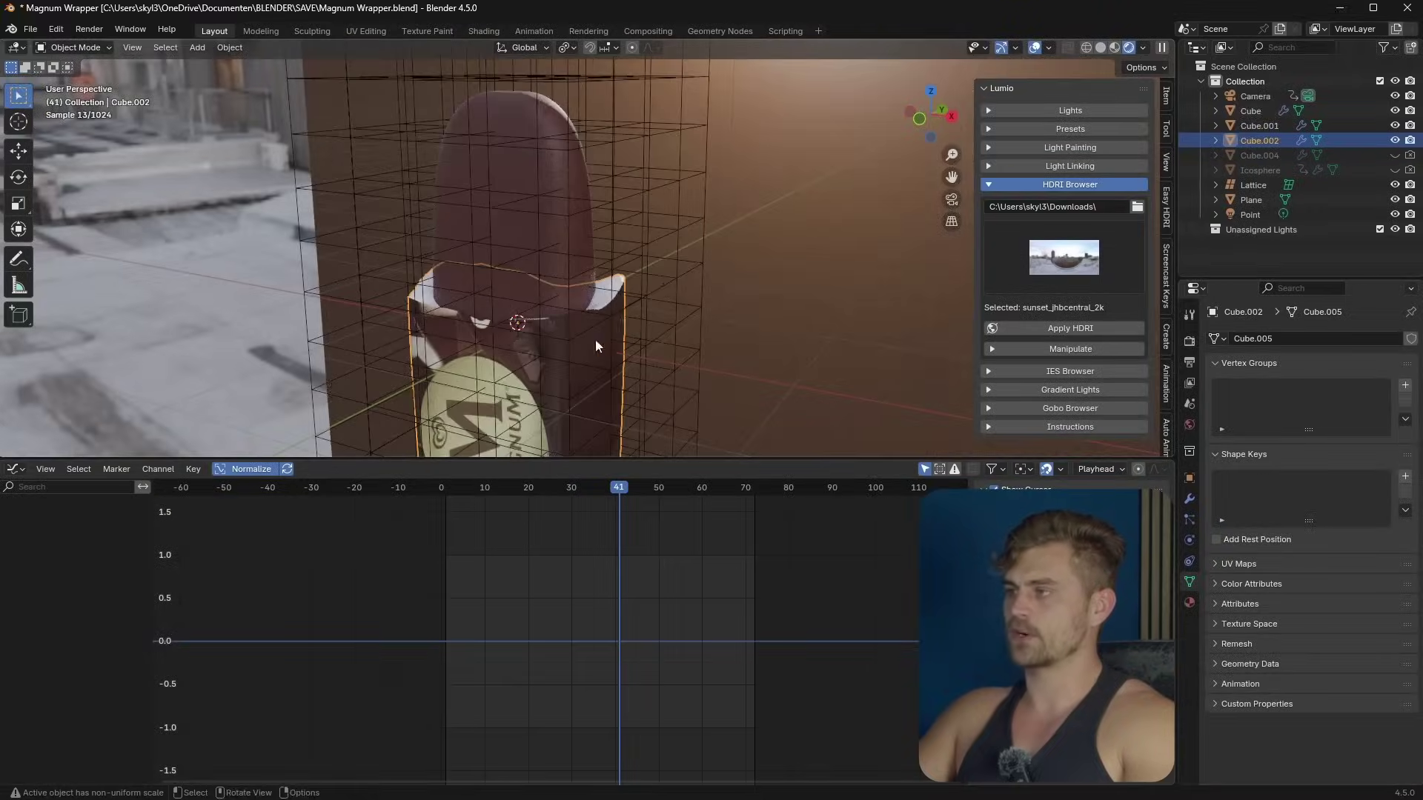
pyautogui.keyDown('shift'); pyautogui.click(663, 283); pyautogui.keyUp('shift')
pyautogui.hotkey('ctrl', 'p')
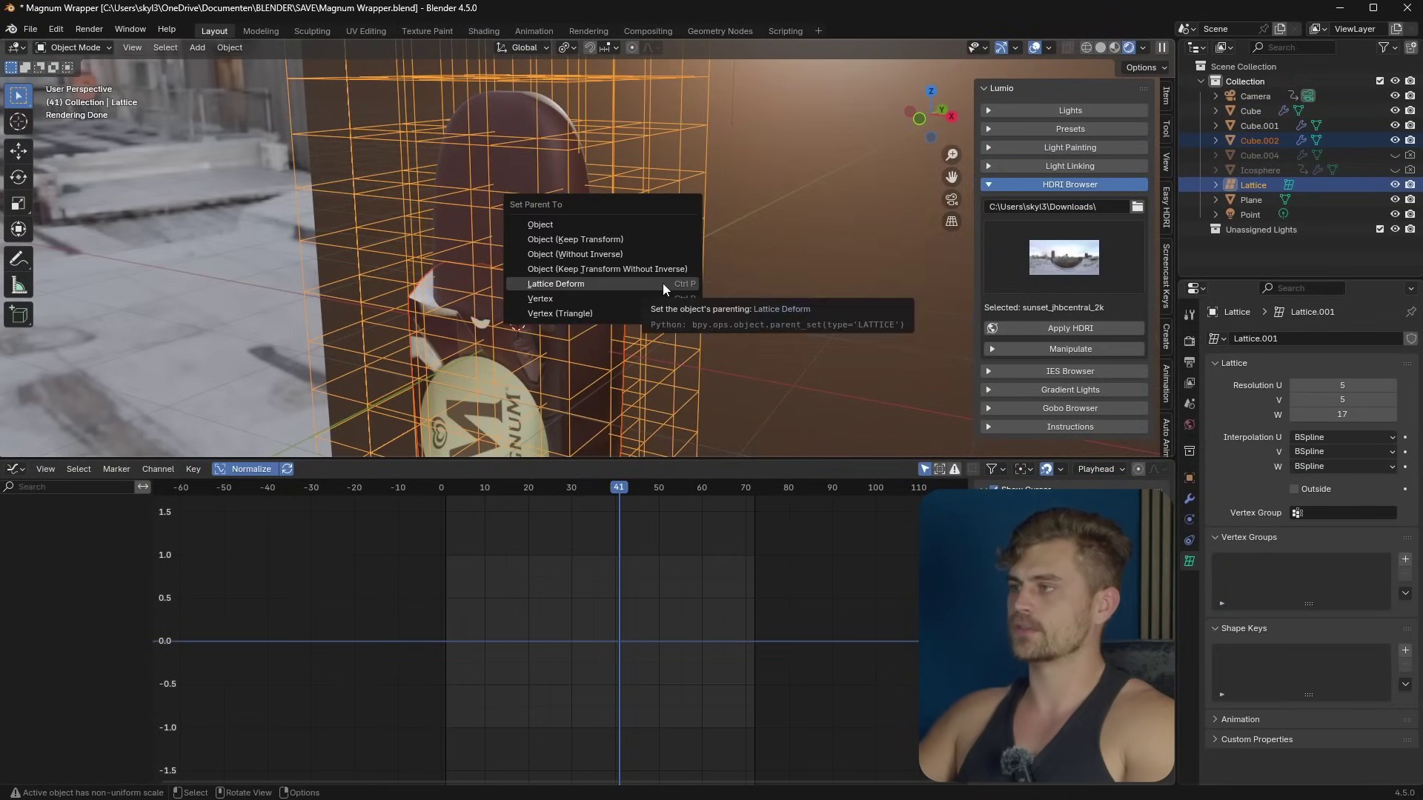
pyautogui.click(660, 283)
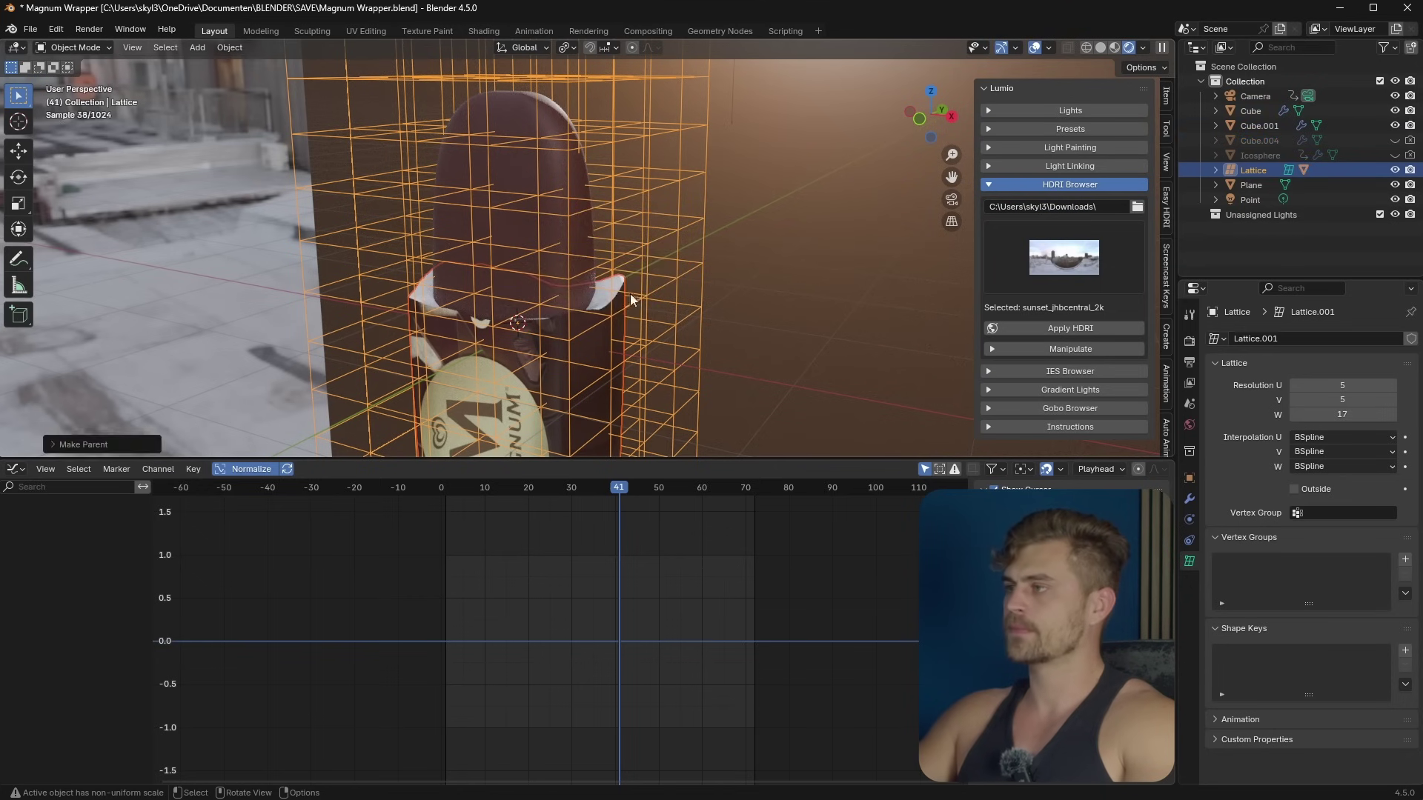
pyautogui.click(647, 260)
pyautogui.scroll(-4, 645, 281)
pyautogui.press('g')
pyautogui.moveTo(629, 314)
pyautogui.mouseDown(button='middle')
pyautogui.moveTo(655, 307)
pyautogui.moveTo(614, 304)
pyautogui.moveTo(638, 317)
pyautogui.mouseUp(button='middle')
pyautogui.rightClick(619, 286)
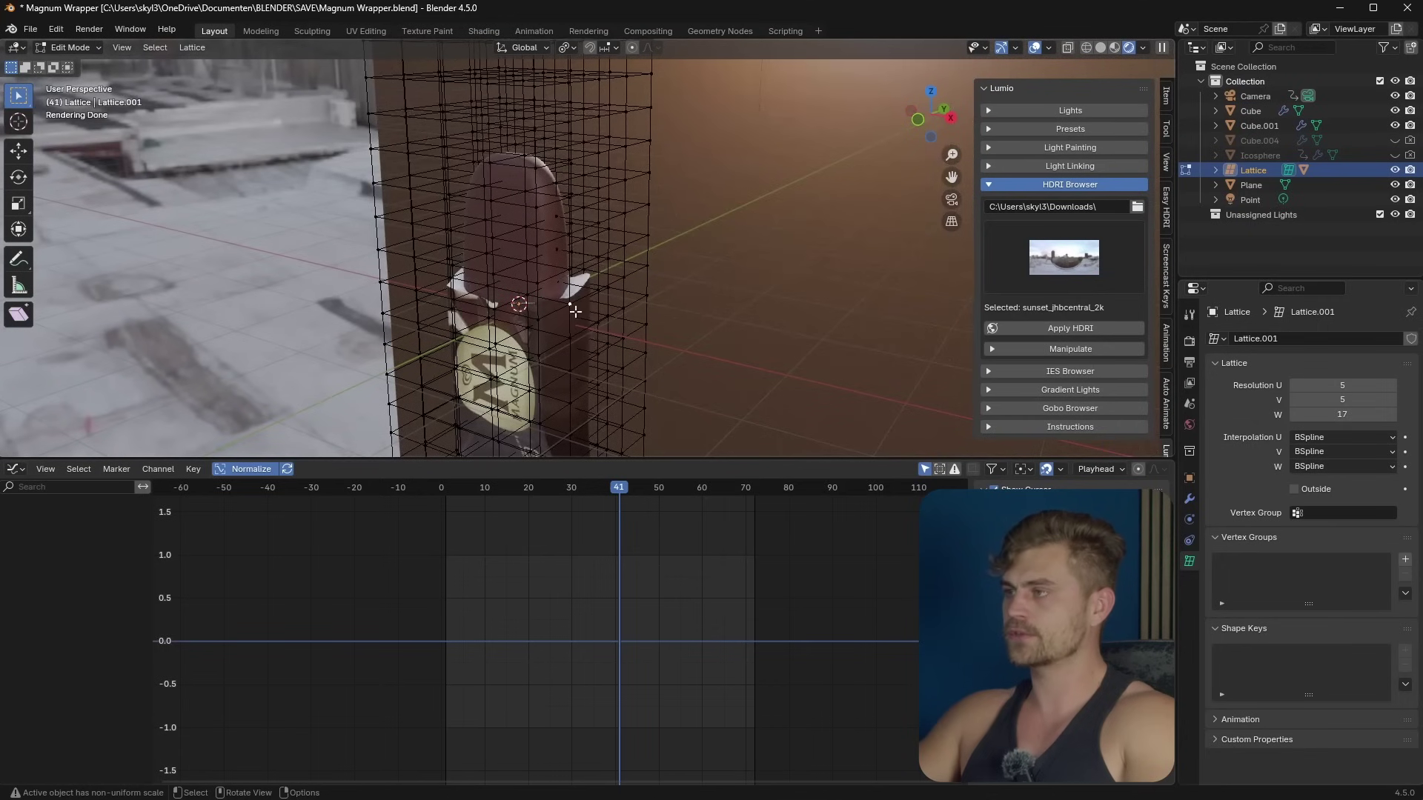
pyautogui.moveTo(594, 336); pyautogui.dragTo(646, 312, button='middle')
pyautogui.press('g')
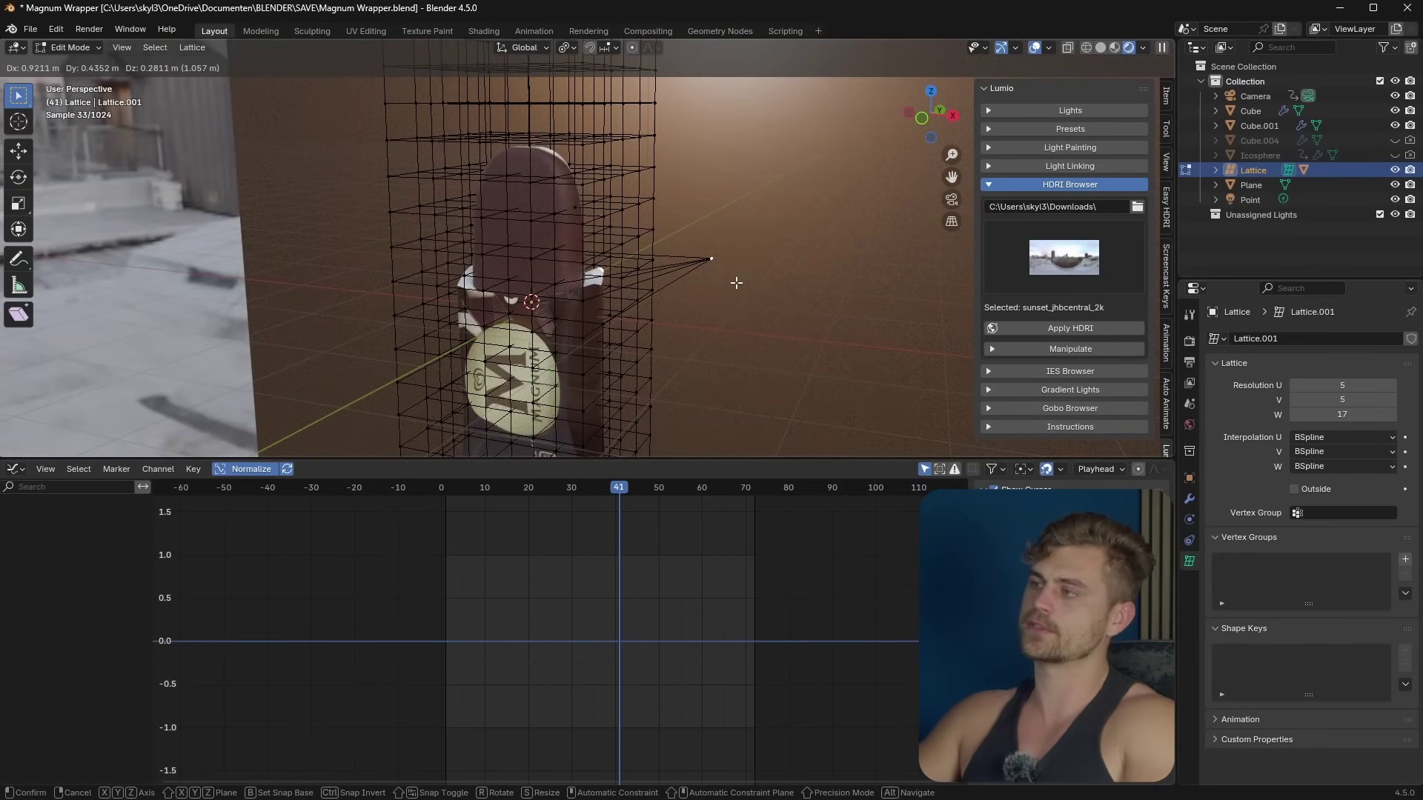
pyautogui.rightClick(736, 283)
pyautogui.press('Tab')
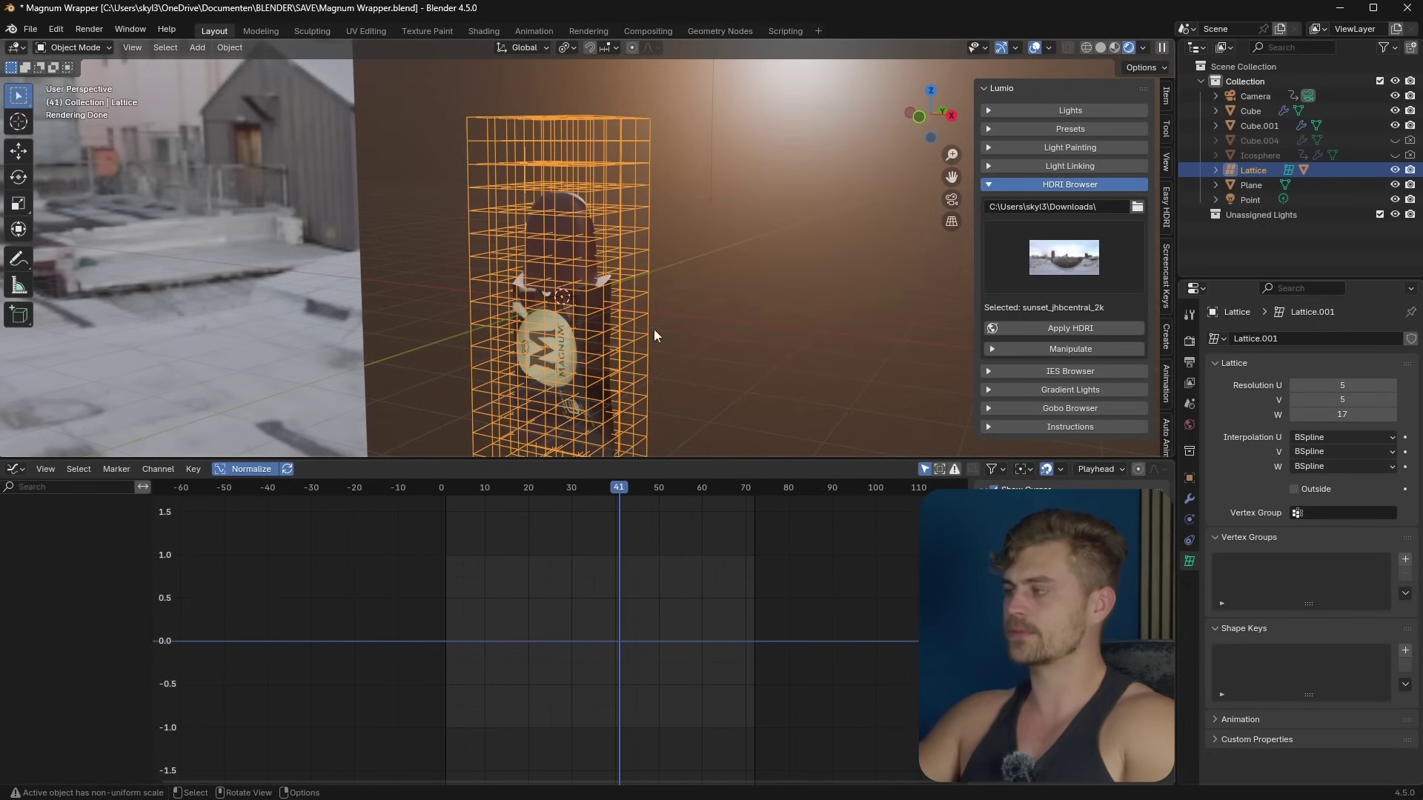
# Step: Add a Simple Deform modifier to the lattice and set its Twist axis to Z
pyautogui.moveTo(654, 330); pyautogui.dragTo(670, 357, button='middle')
pyautogui.click(1189, 499)
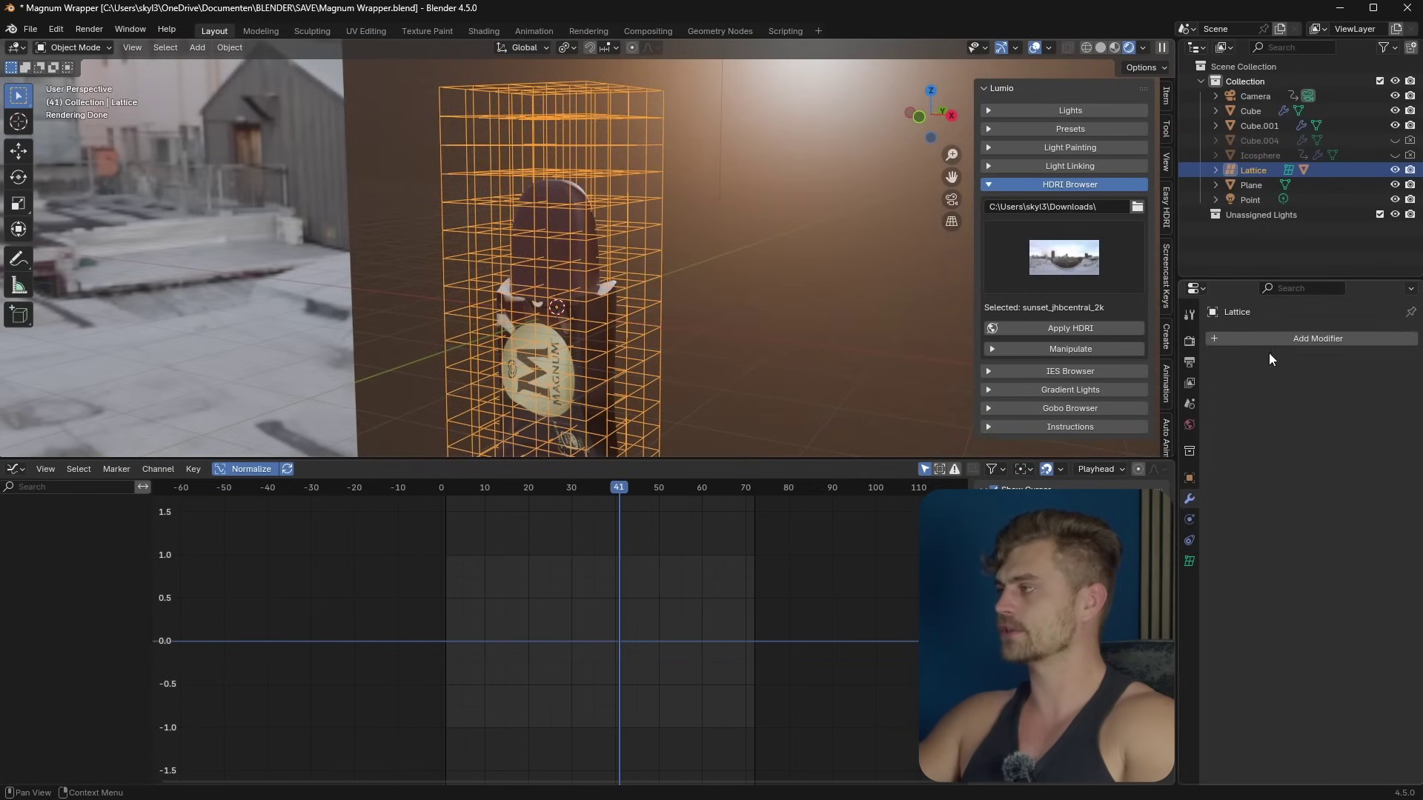
pyautogui.click(1300, 340)
pyautogui.write('sim')
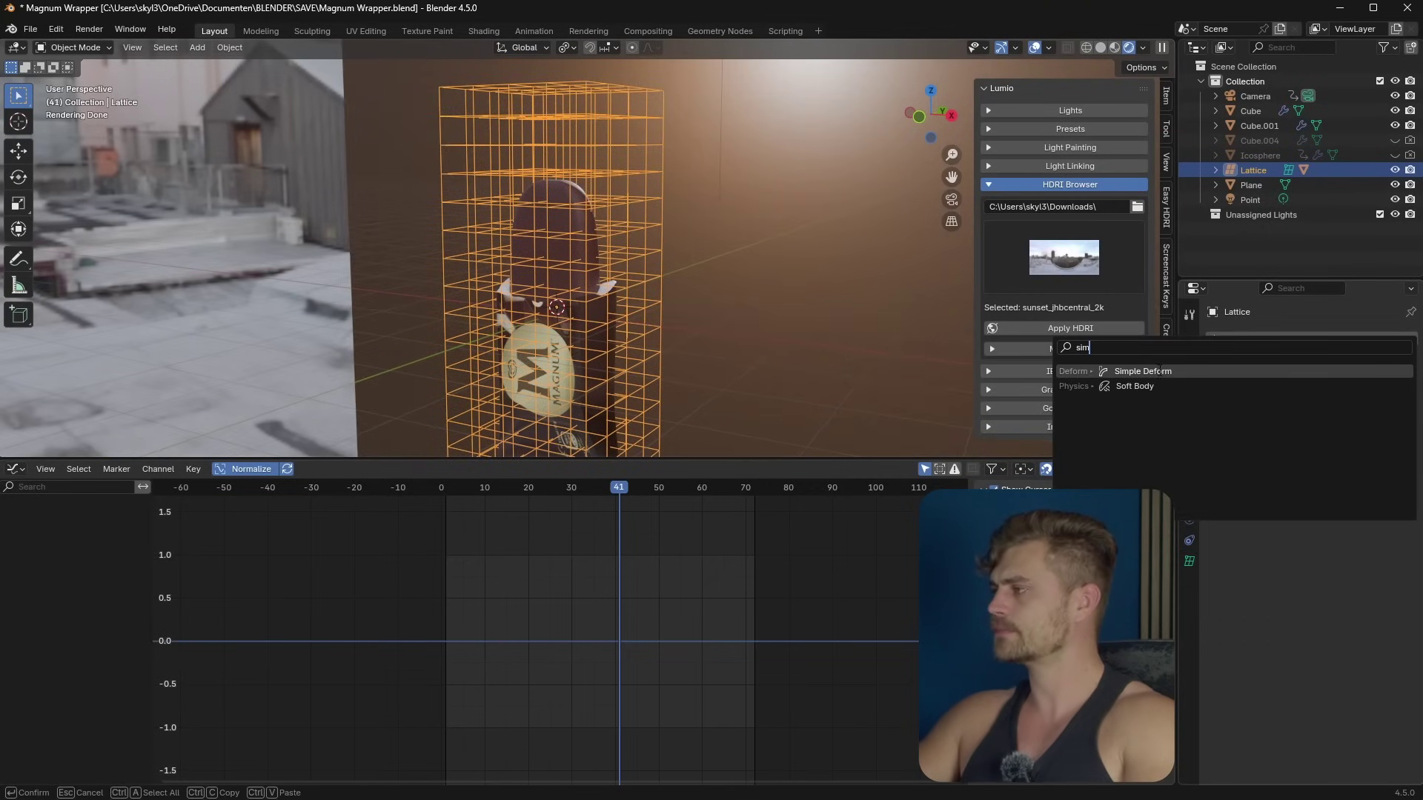
pyautogui.click(1159, 371)
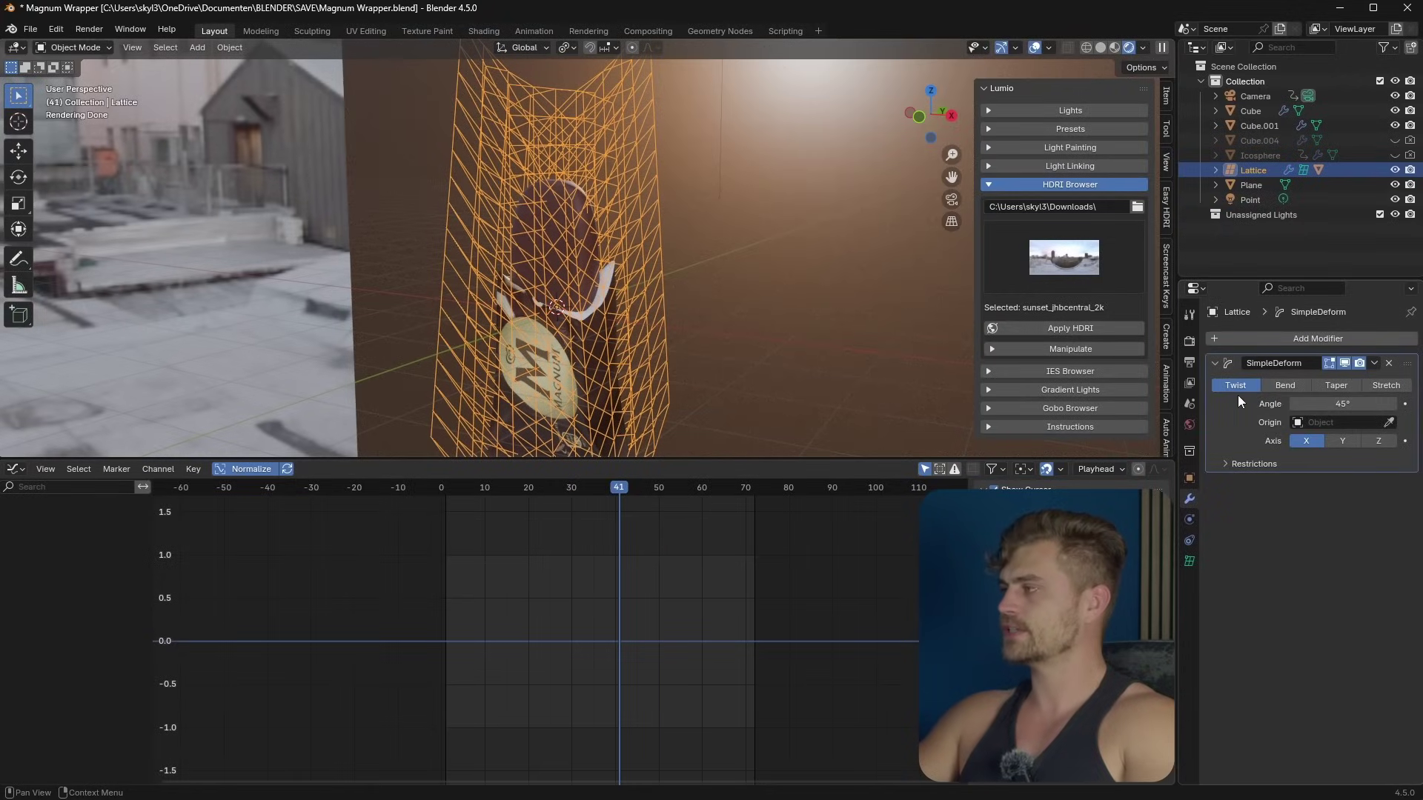
pyautogui.click(1379, 443)
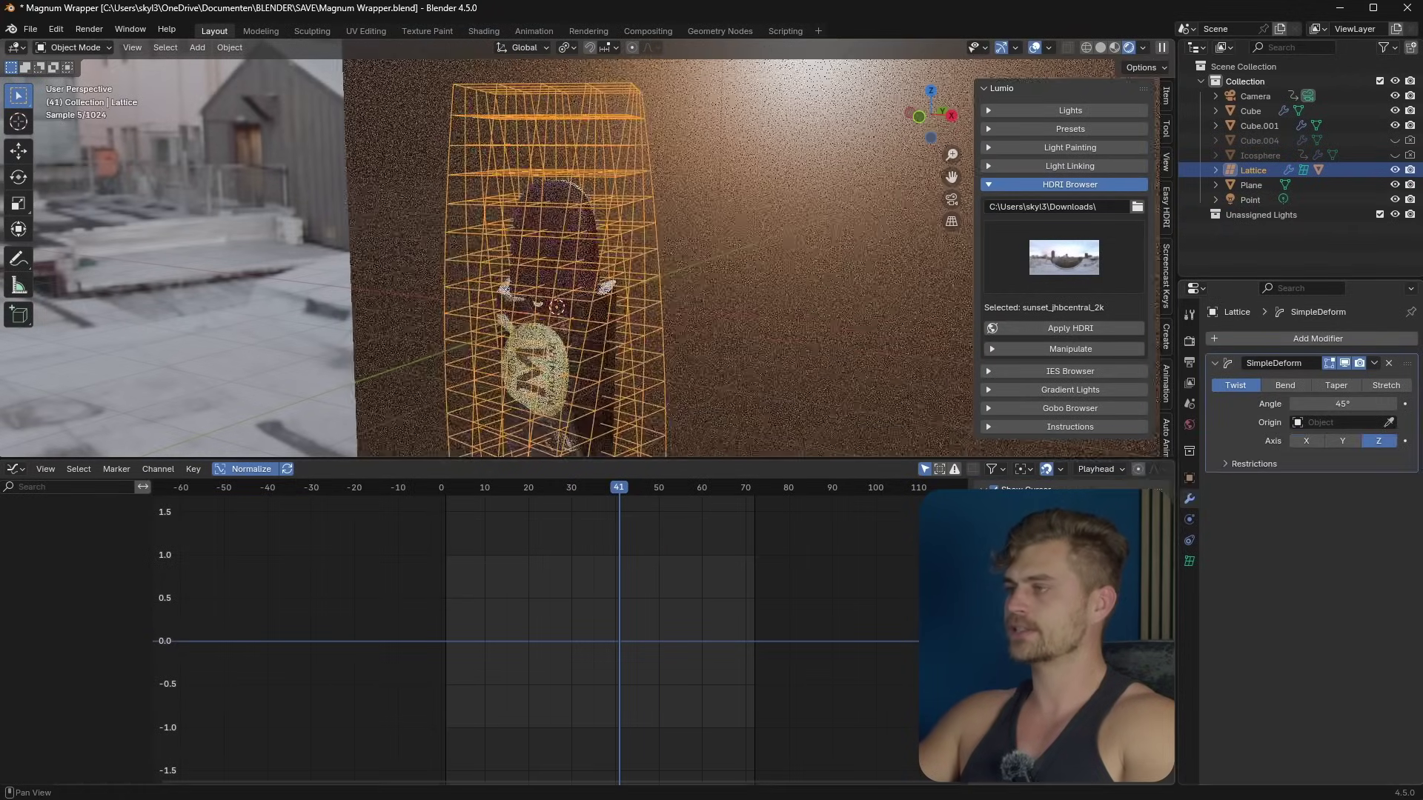
# Step: At frame 1, set the Simple Deform twist angle to 180° and keyframe it
pyautogui.click(447, 492)
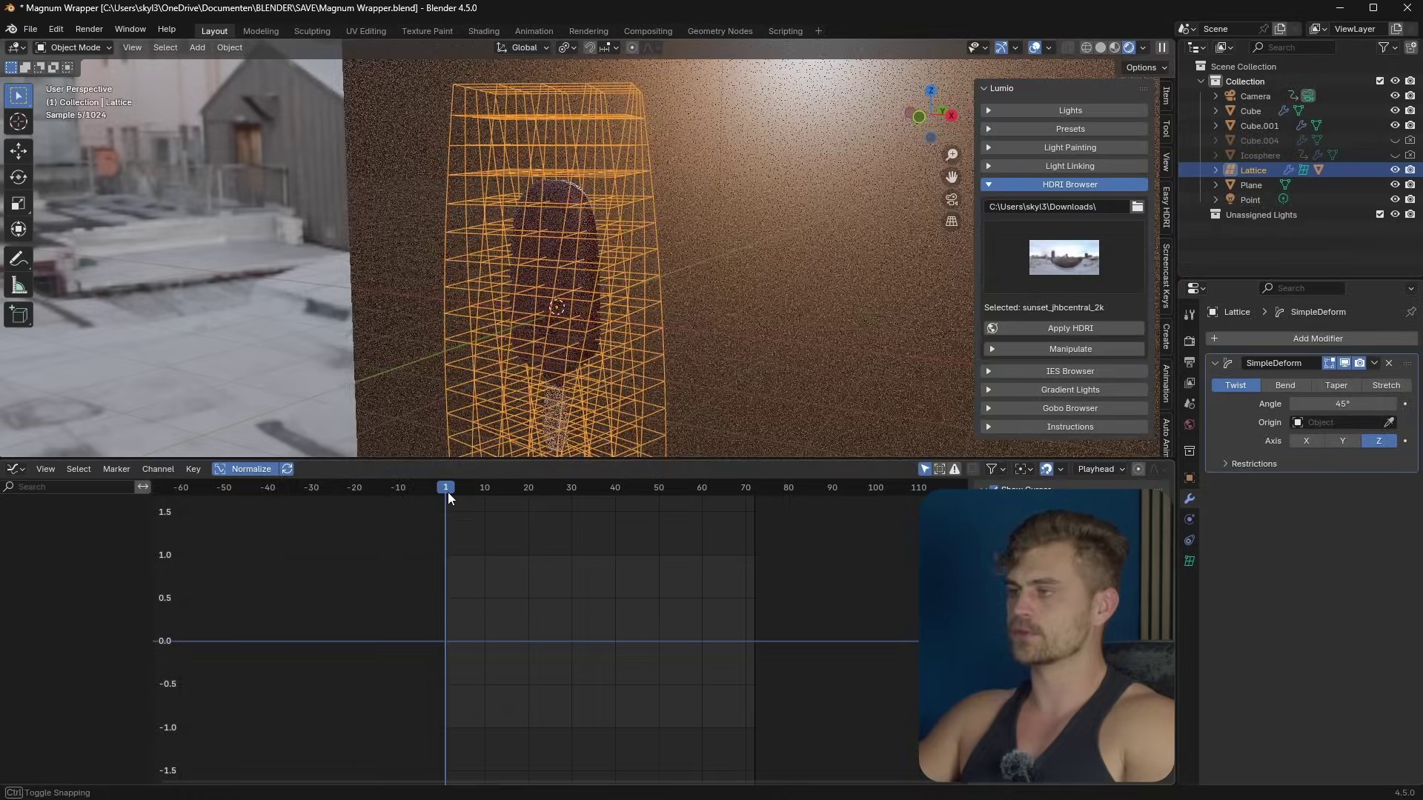
pyautogui.moveTo(1342, 404); pyautogui.dragTo(1371, 404)
pyautogui.click(1343, 403)
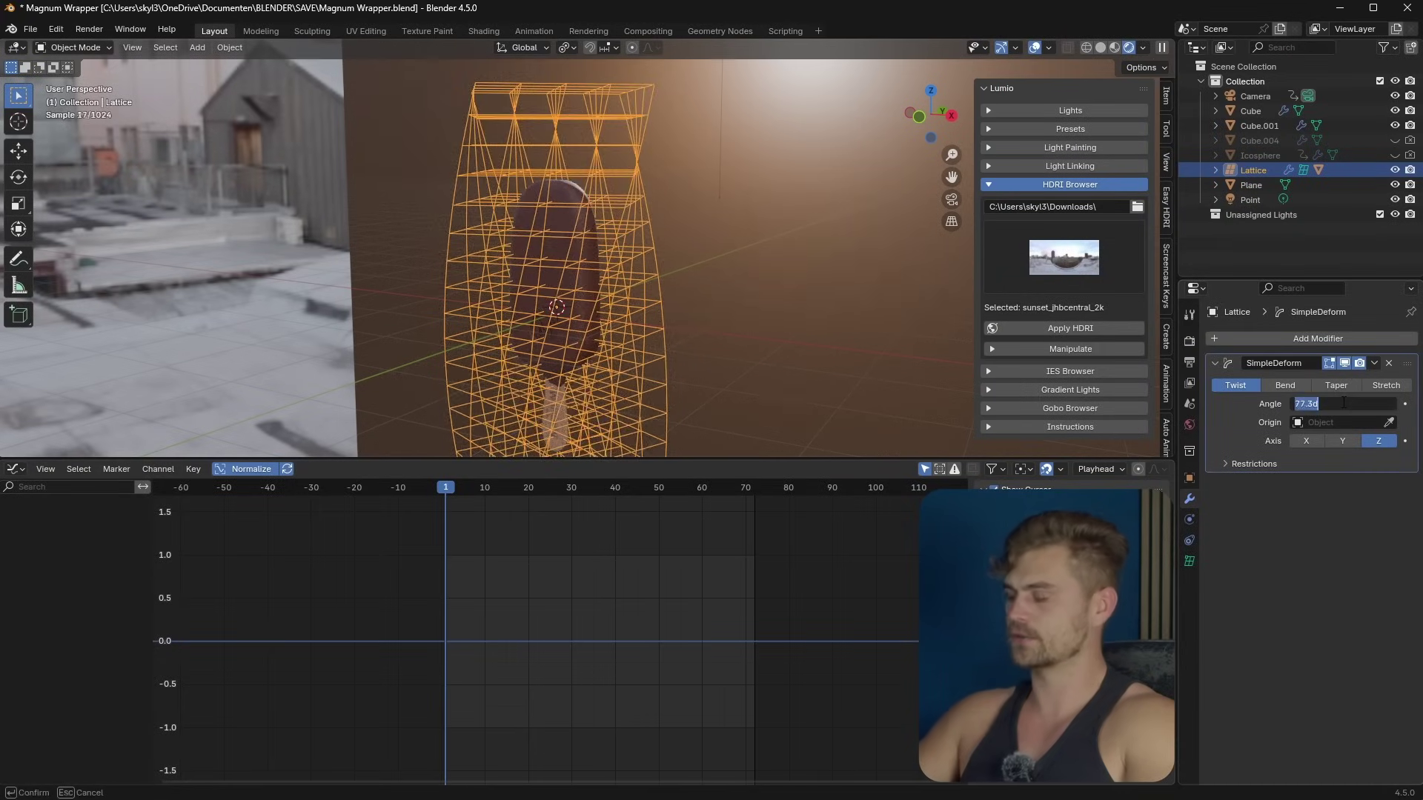
pyautogui.write('180')
pyautogui.press('Return')
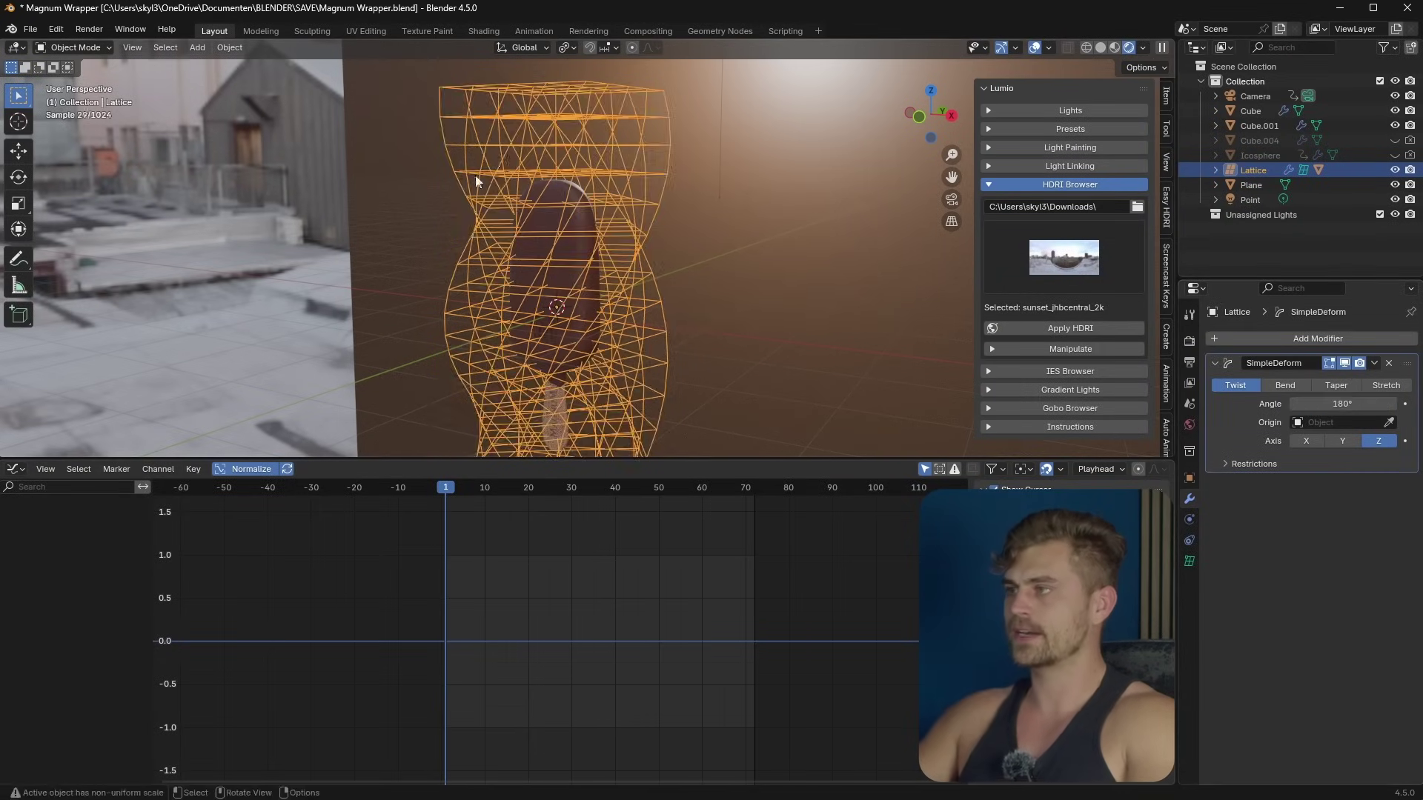
pyautogui.scroll(-3, 596, 168)
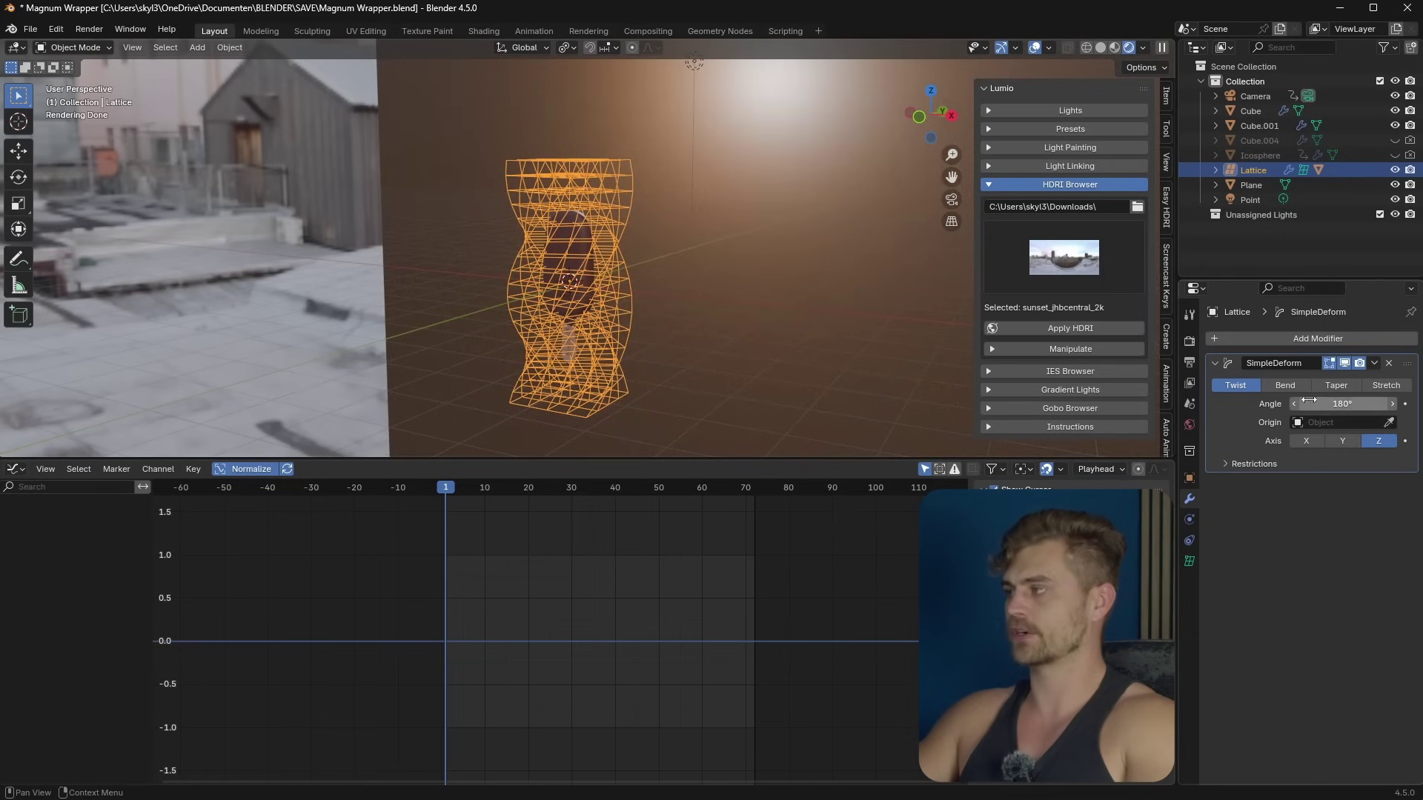
pyautogui.press('i')
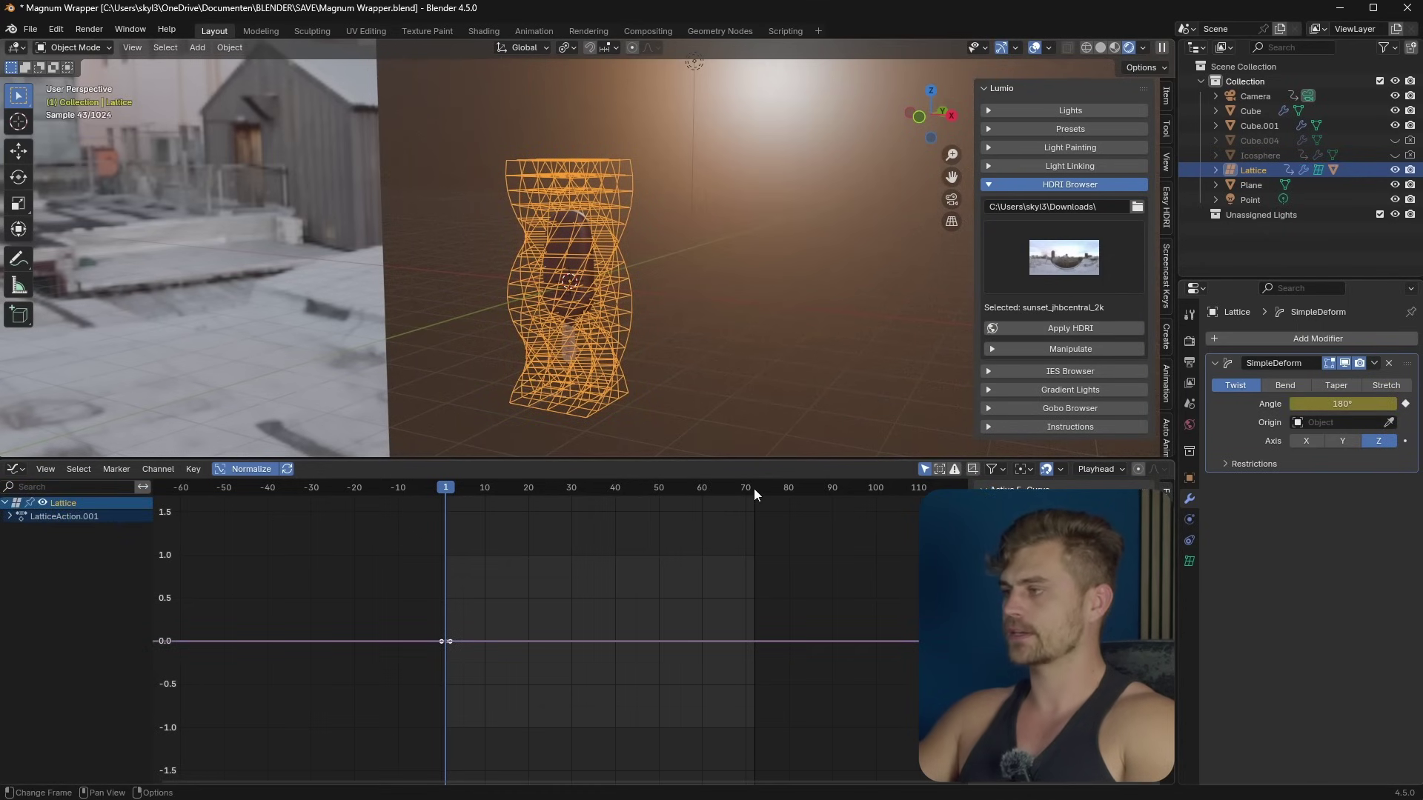
# Step: At frame 72, set the Simple Deform twist angle to 0° and keyframe it
pyautogui.click(753, 487)
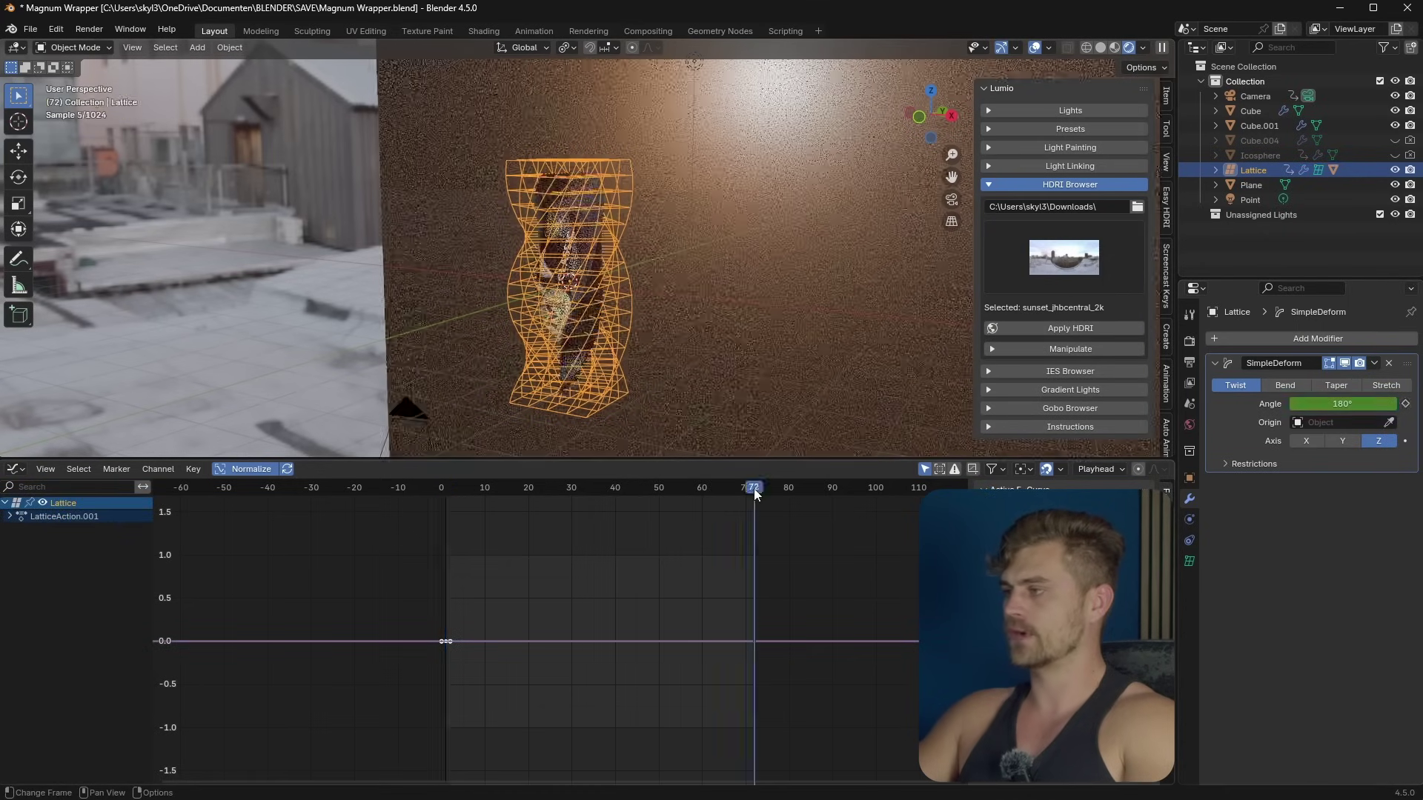
pyautogui.click(1324, 404)
pyautogui.write('0')
pyautogui.press('Return')
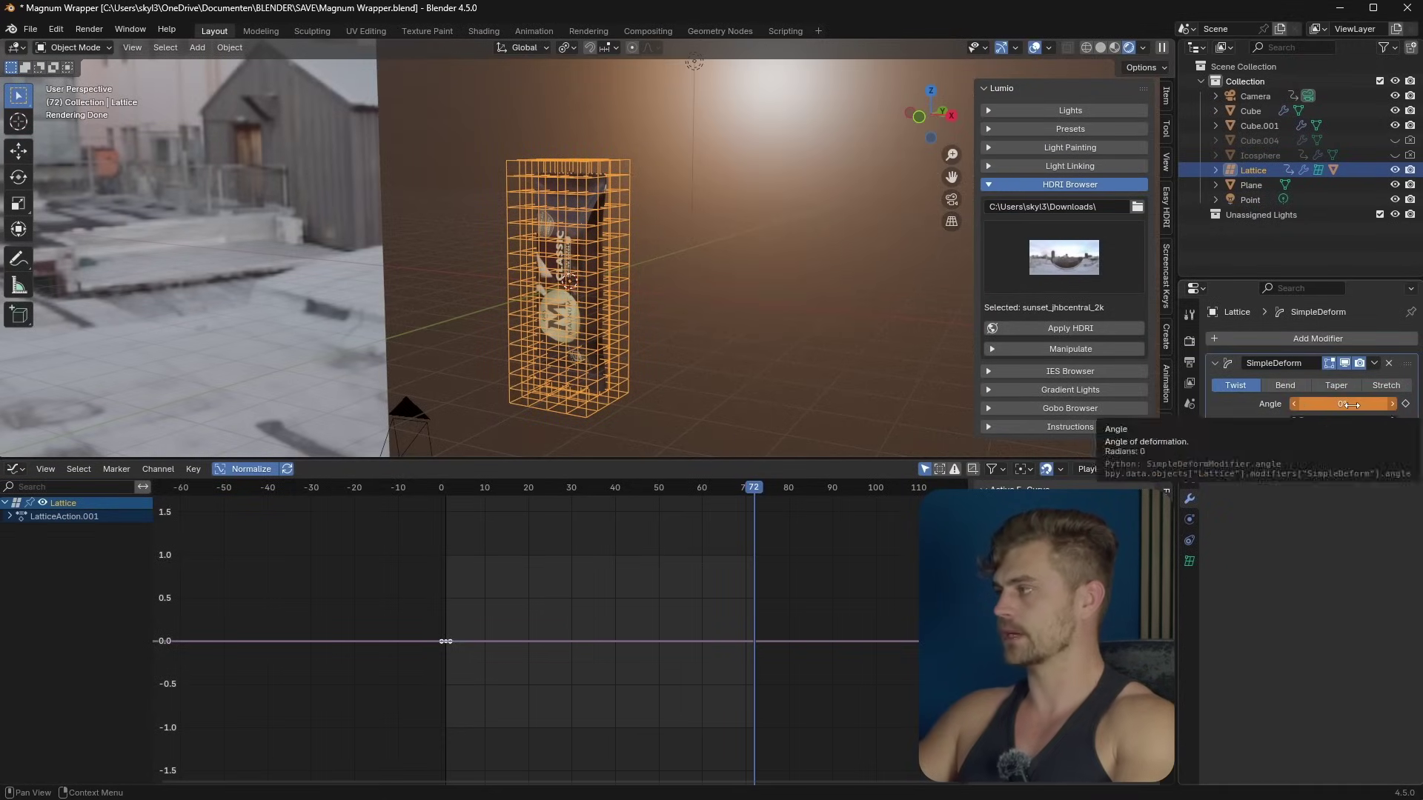
pyautogui.press('i')
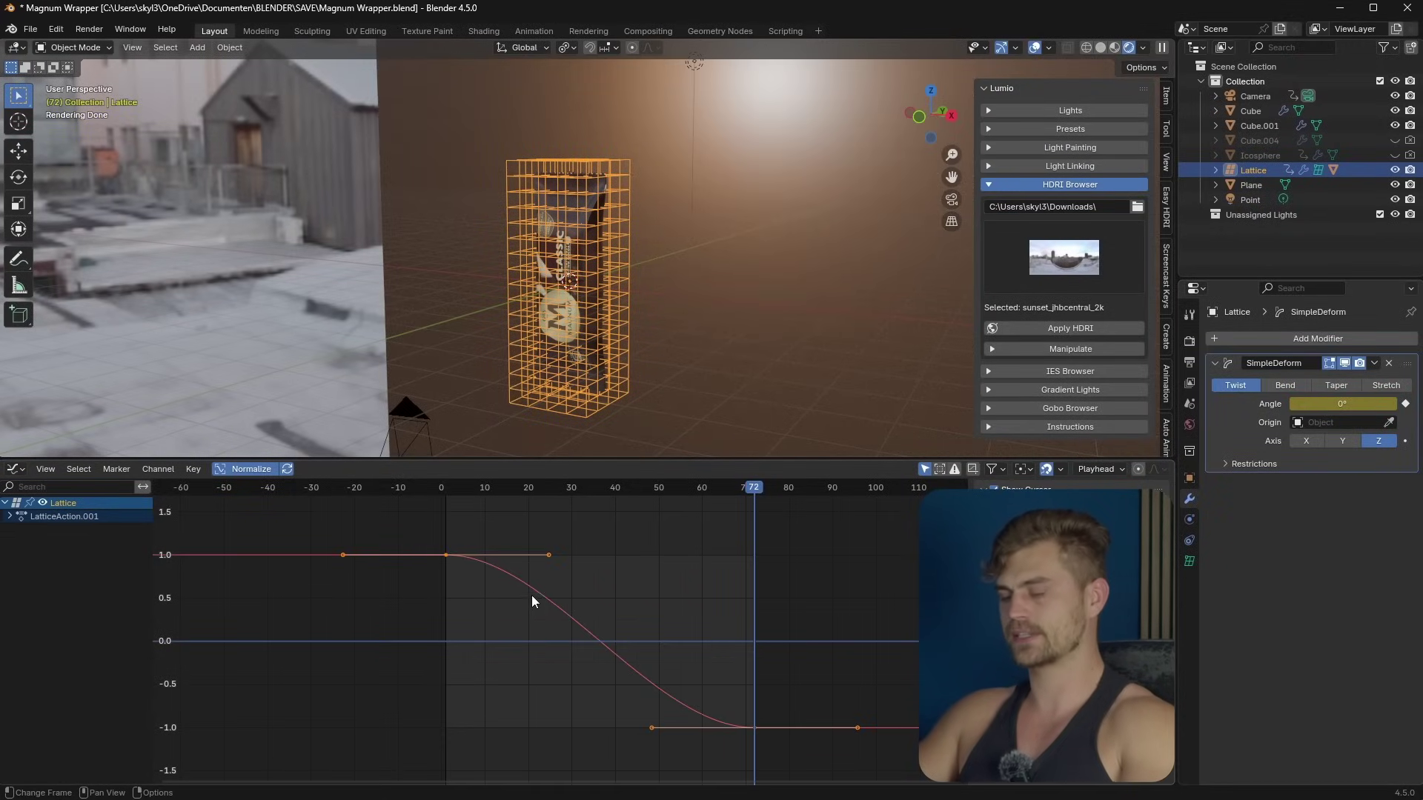
# Step: Change the twist keyframes to linear interpolation, inspect the twisting wrapper and save the file
pyautogui.press('t')
pyautogui.click(531, 597)
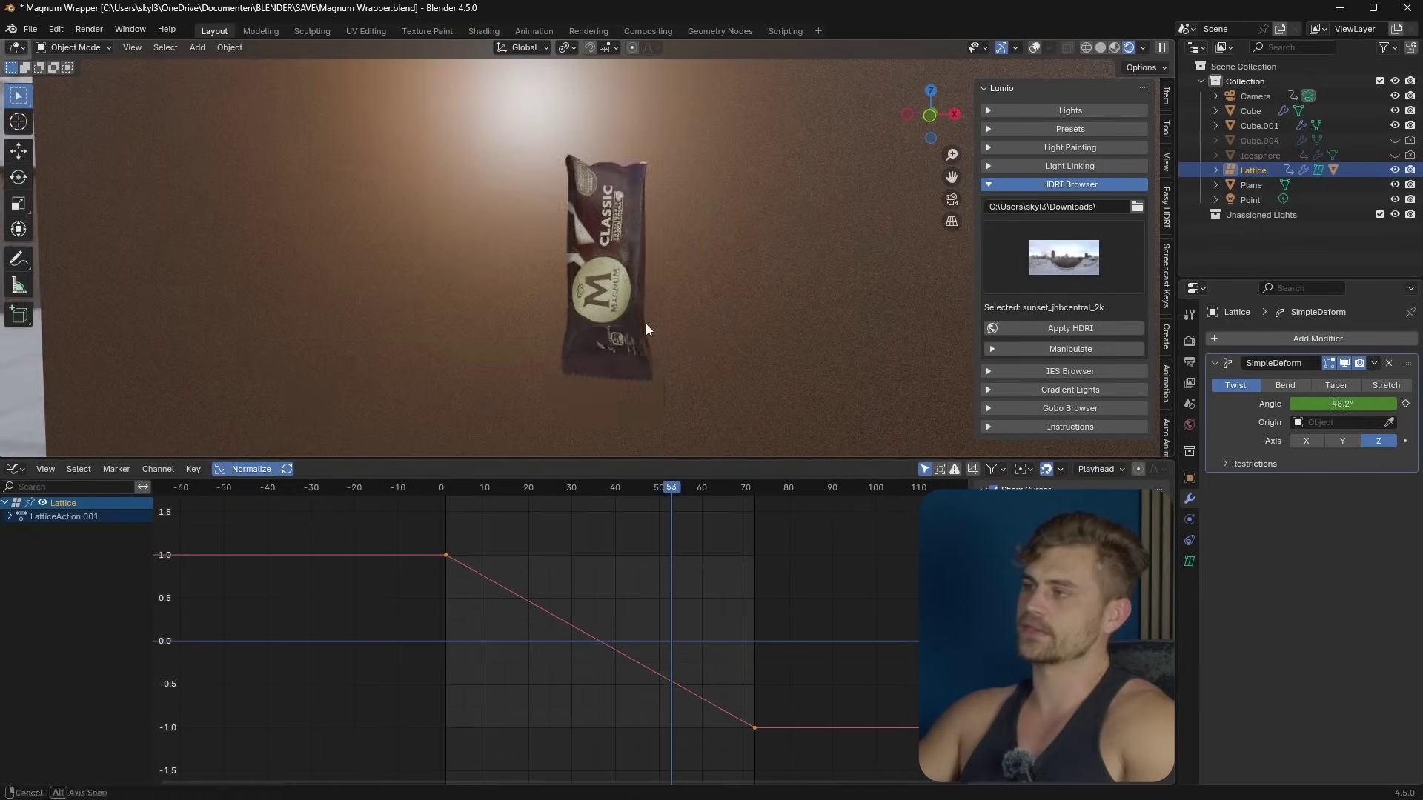
pyautogui.moveTo(638, 327); pyautogui.dragTo(566, 352, button='middle')
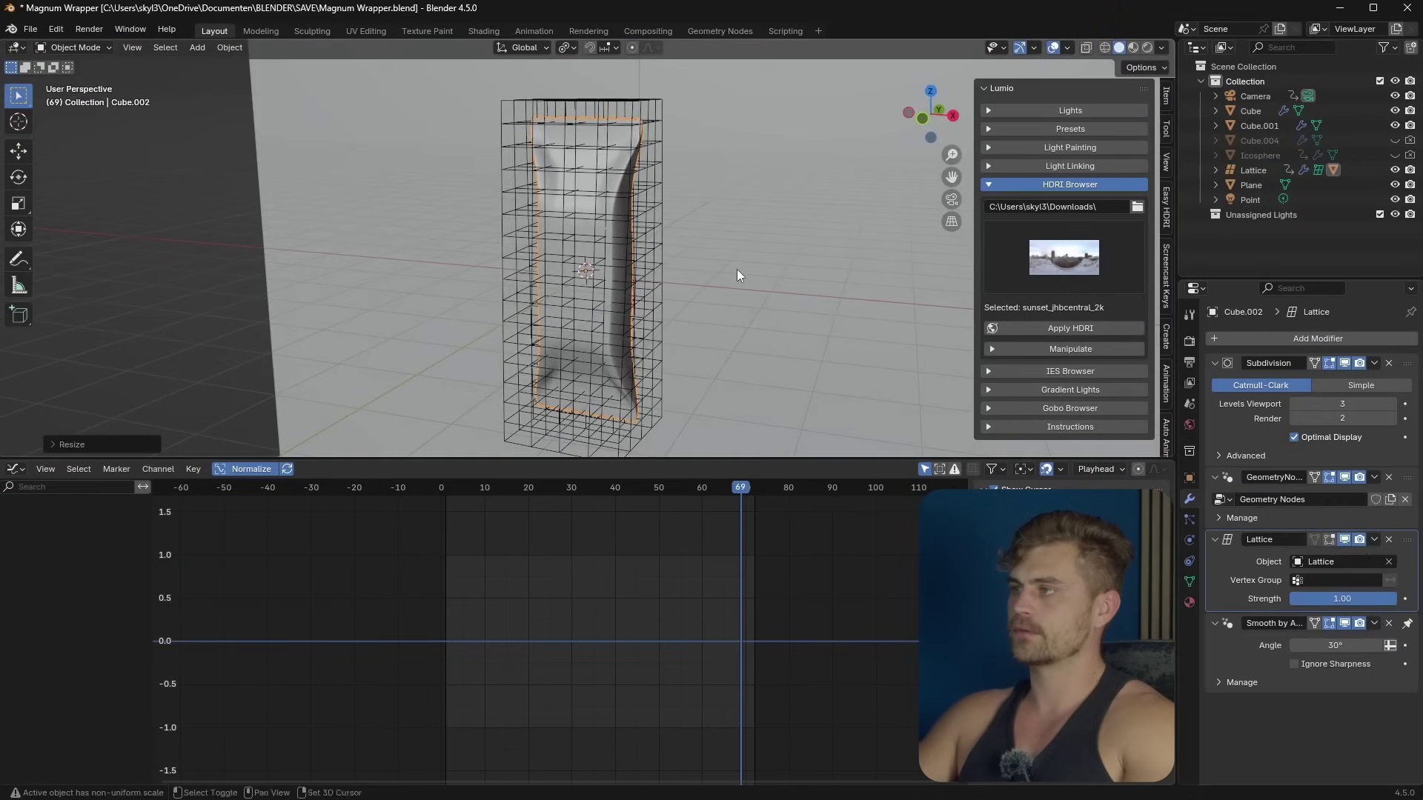
pyautogui.hotkey('ctrl', 's')
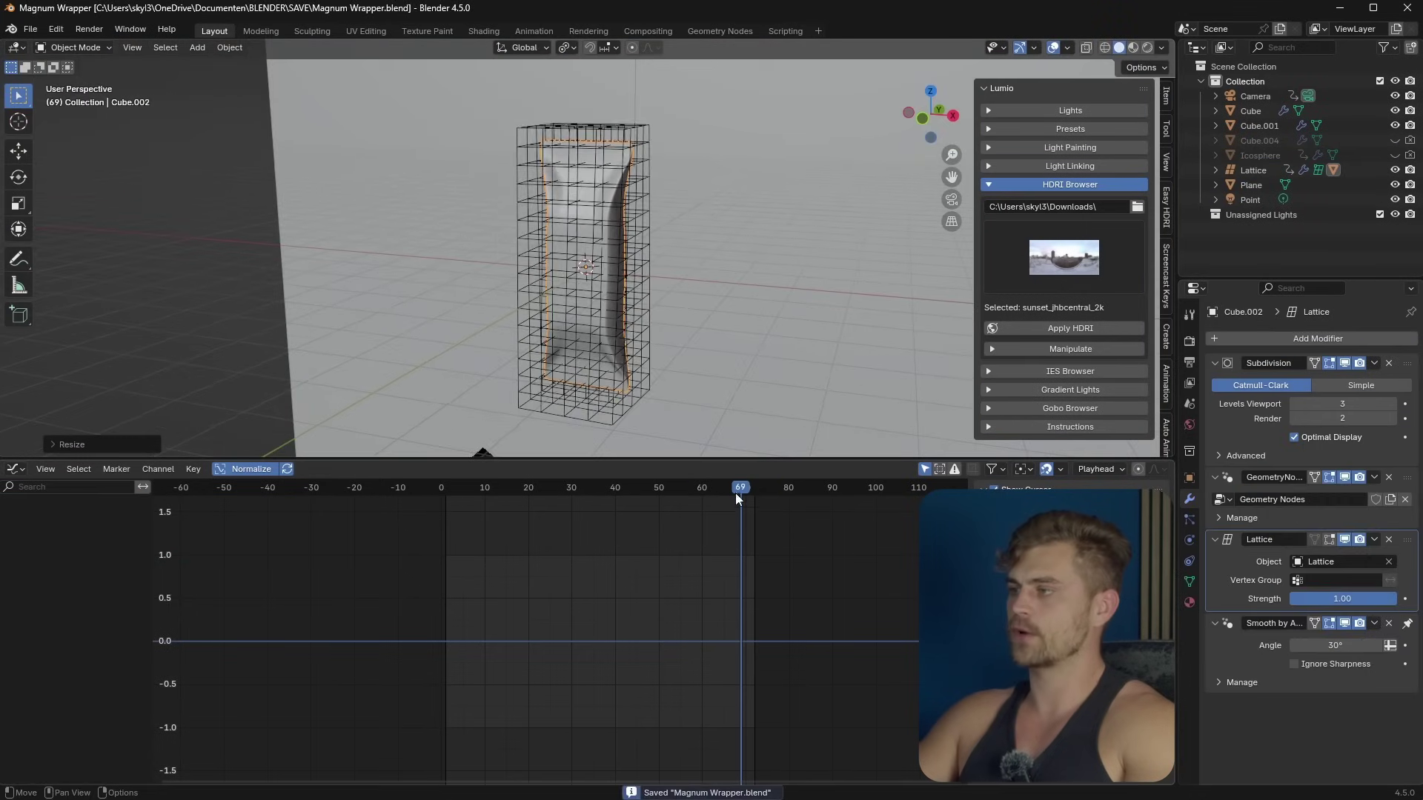
# Step: Save the file and inspect the twisting wrapper from the camera view with the camera selected, scrubbing to frame 20
pyautogui.moveTo(687, 487)
pyautogui.mouseDown()
pyautogui.moveTo(533, 503)
pyautogui.moveTo(724, 507)
pyautogui.moveTo(549, 514)
pyautogui.moveTo(651, 526)
pyautogui.moveTo(684, 511)
pyautogui.mouseUp()
pyautogui.press('KP_0')
pyautogui.hotkey('ctrl', 's')
pyautogui.click(668, 79)
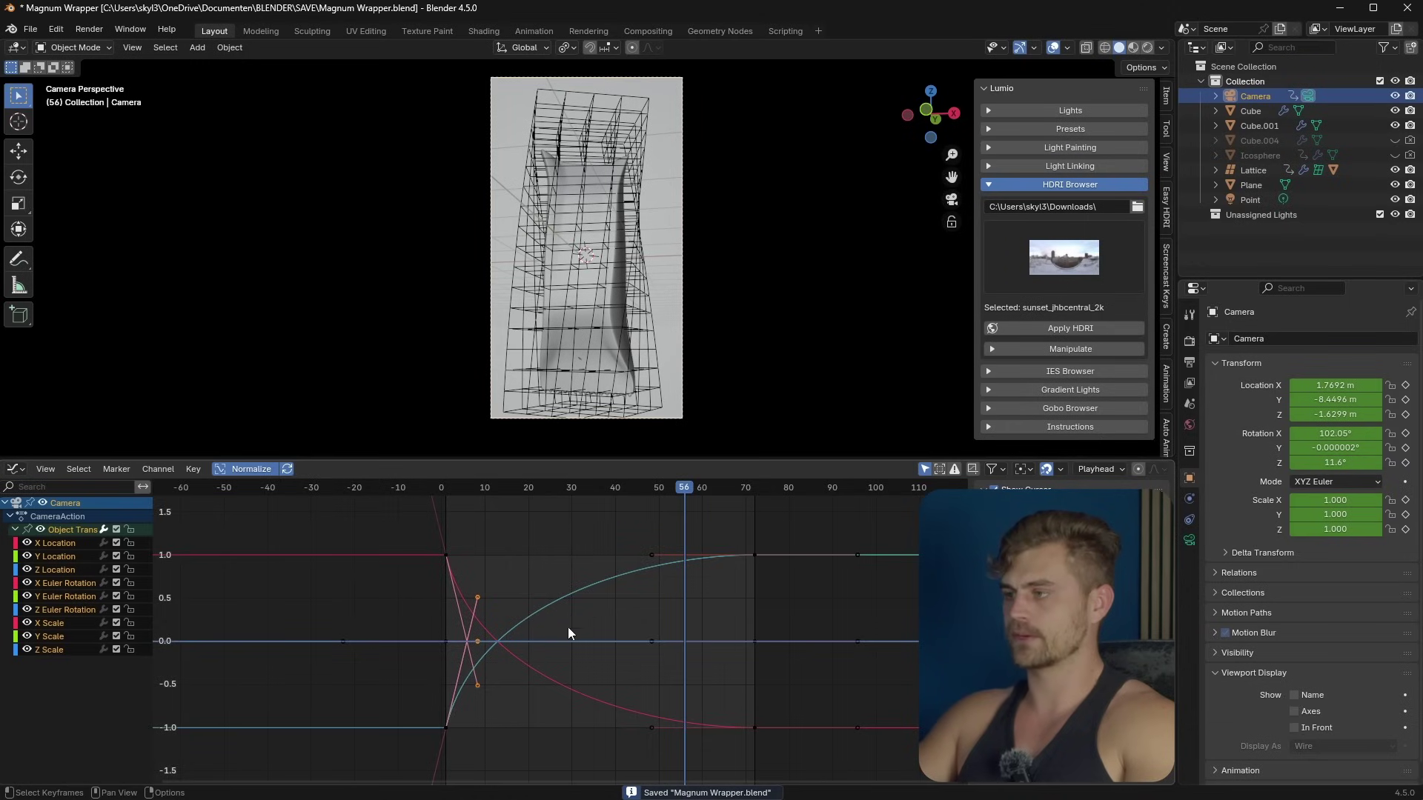
pyautogui.scroll(-2, 569, 629)
pyautogui.moveTo(491, 489); pyautogui.dragTo(540, 492)
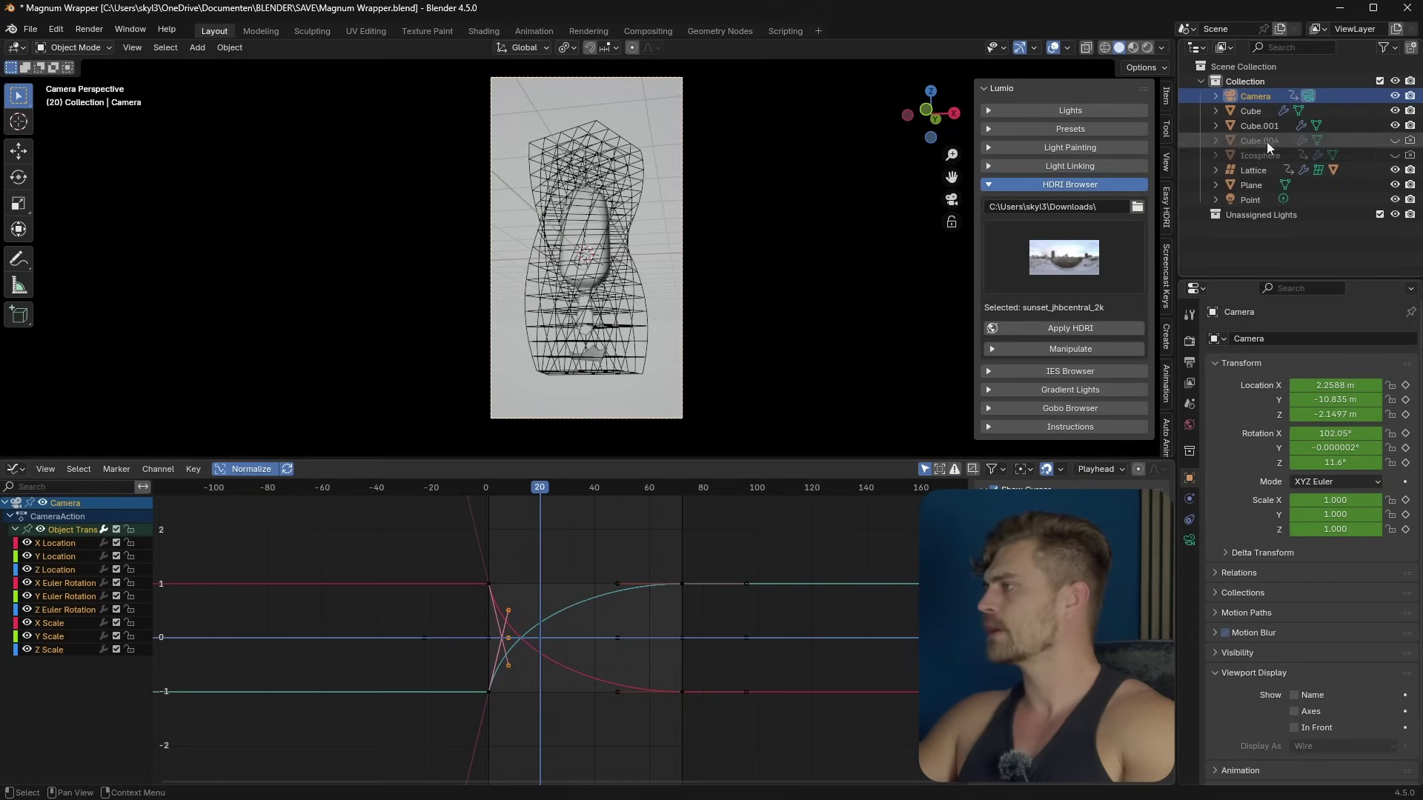
# Step: Unhide the Icosphere and move its starting keyframes about 33 frames earlier along the time axis
pyautogui.click(1395, 155)
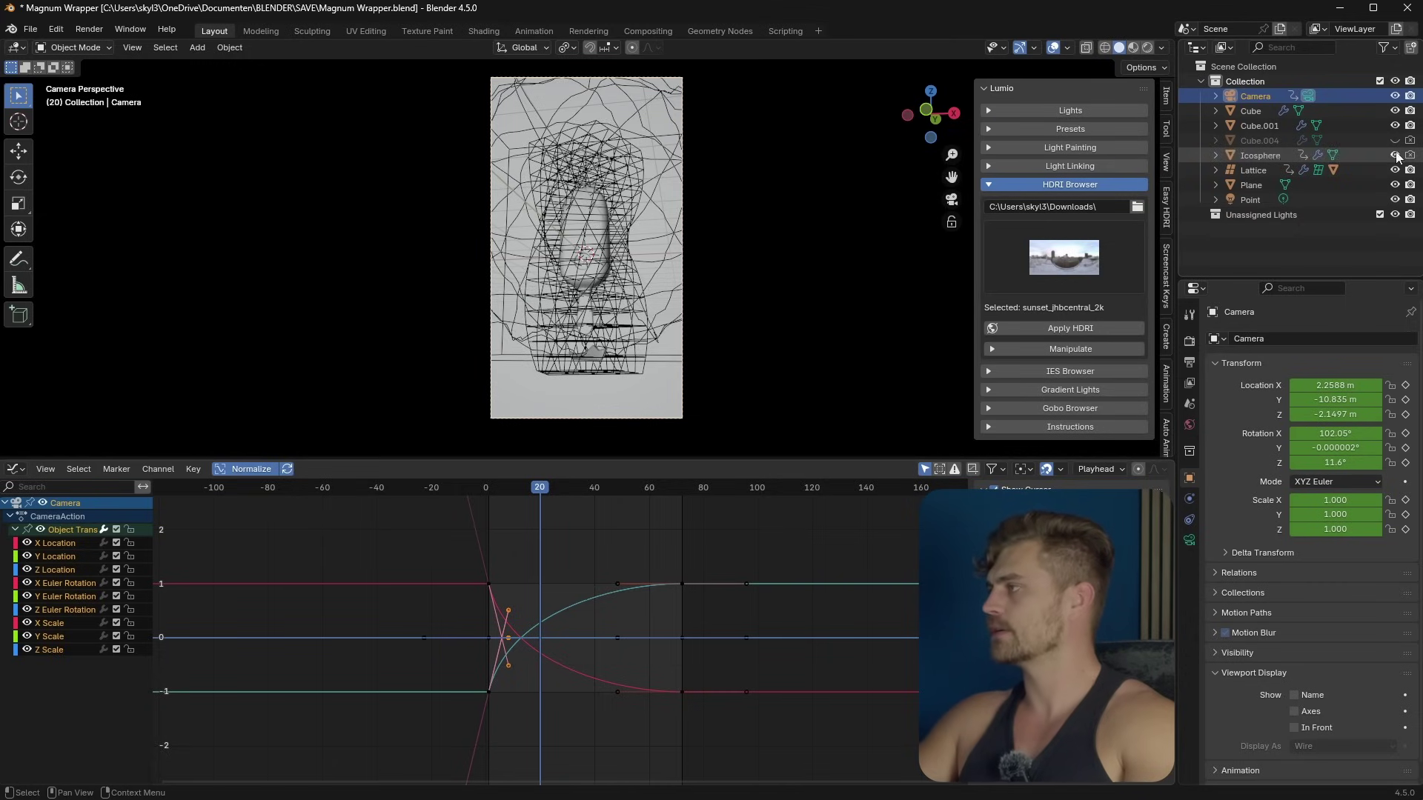
pyautogui.click(1259, 155)
pyautogui.moveTo(563, 524); pyautogui.dragTo(449, 710)
pyautogui.scroll(-2, 444, 704)
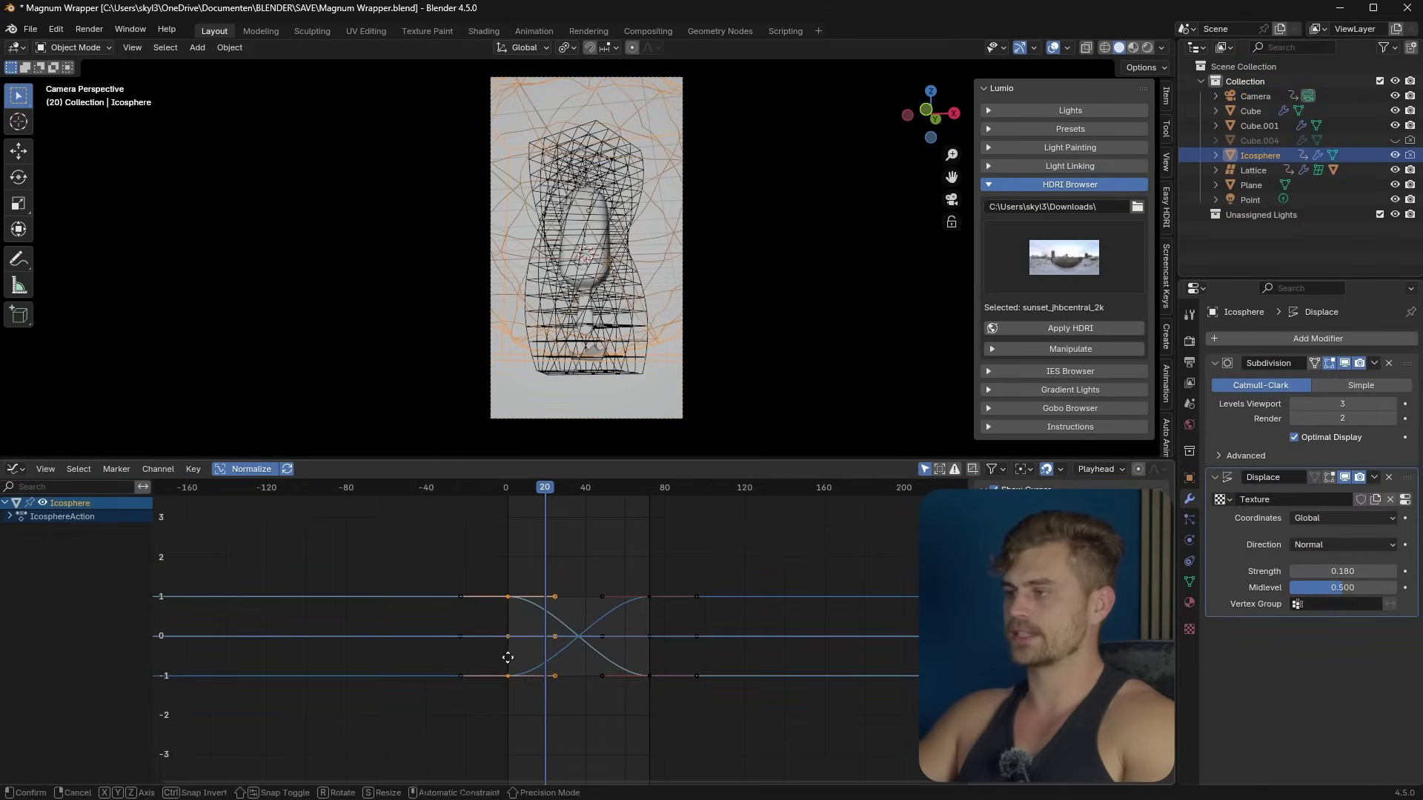
pyautogui.press('g')
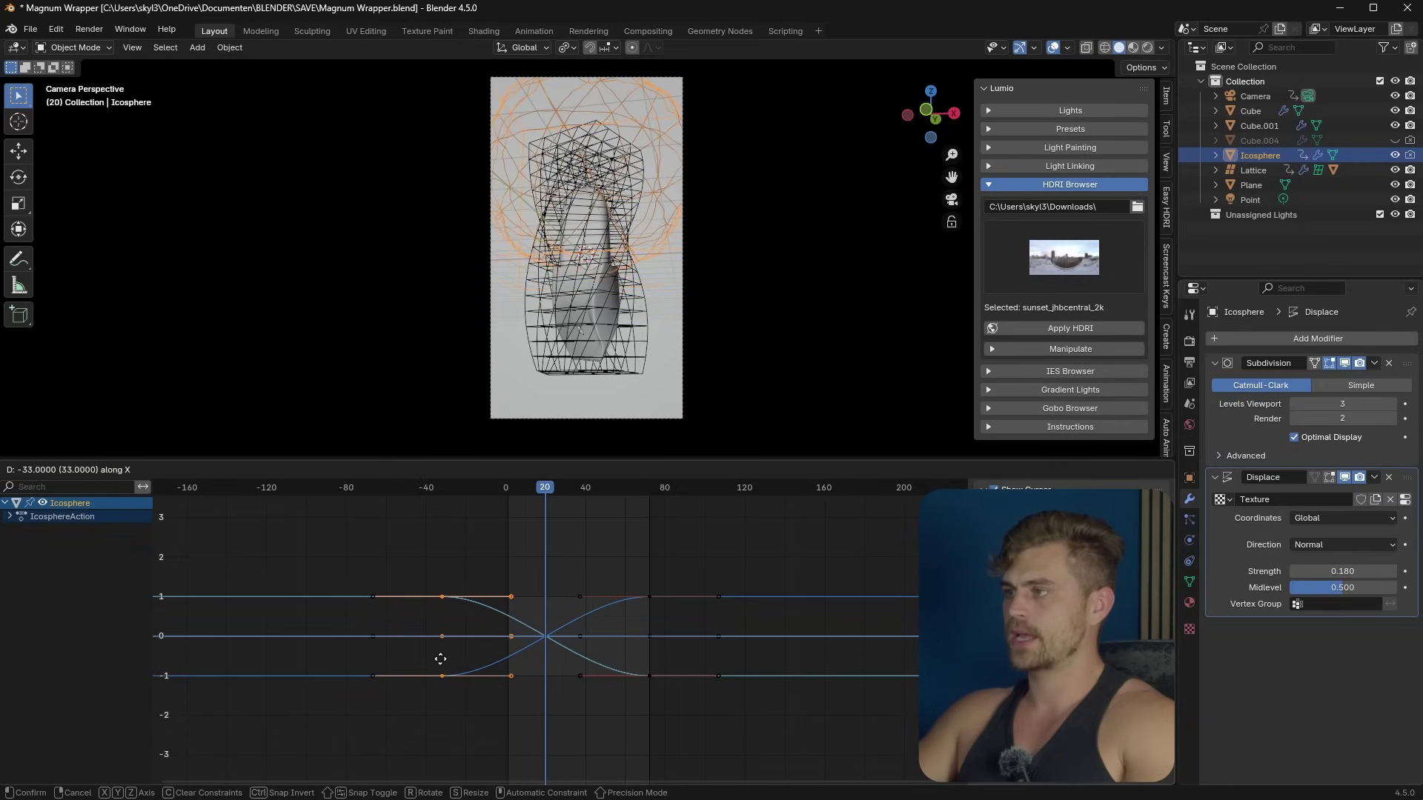
pyautogui.click(450, 646)
# Step: Check the wrapper's lower end at frame 2, shift the Icosphere's starting keyframes about 8 frames later, and play the animation
pyautogui.click(510, 486)
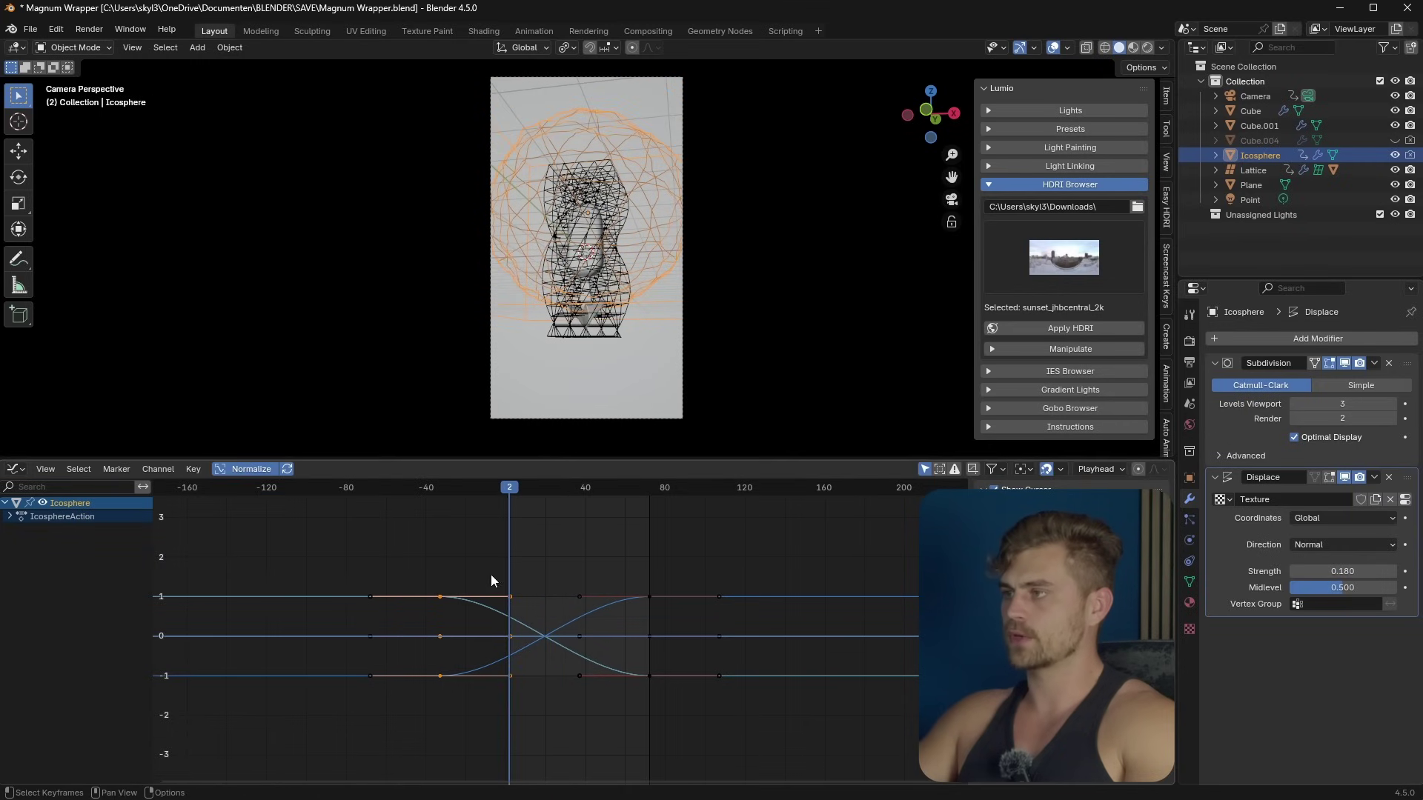
pyautogui.scroll(1, 491, 575)
pyautogui.scroll(4, 567, 408)
pyautogui.keyDown('shift'); pyautogui.moveTo(568, 409); pyautogui.dragTo(587, 317, button='middle'); pyautogui.keyUp('shift')
pyautogui.scroll(3, 586, 317)
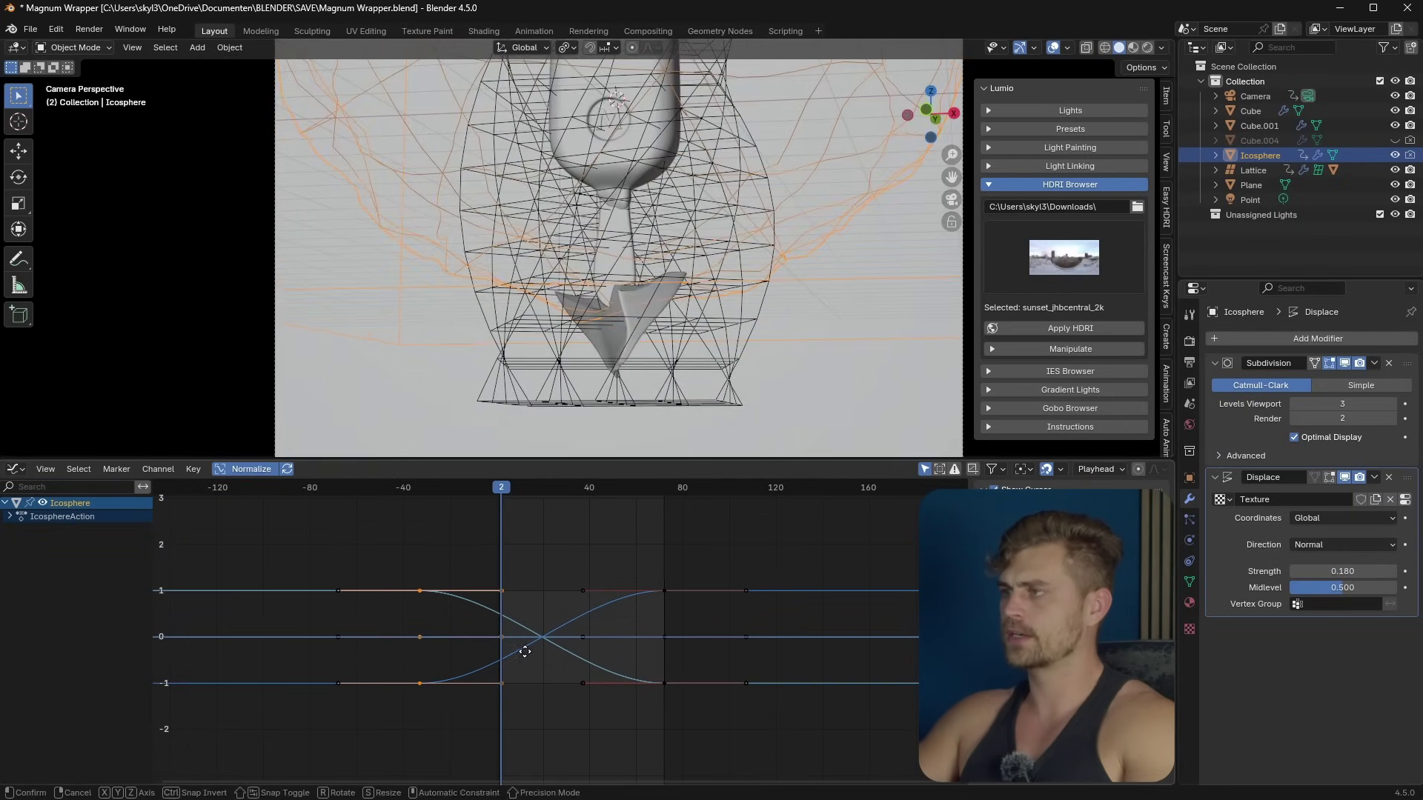
pyautogui.press('x')
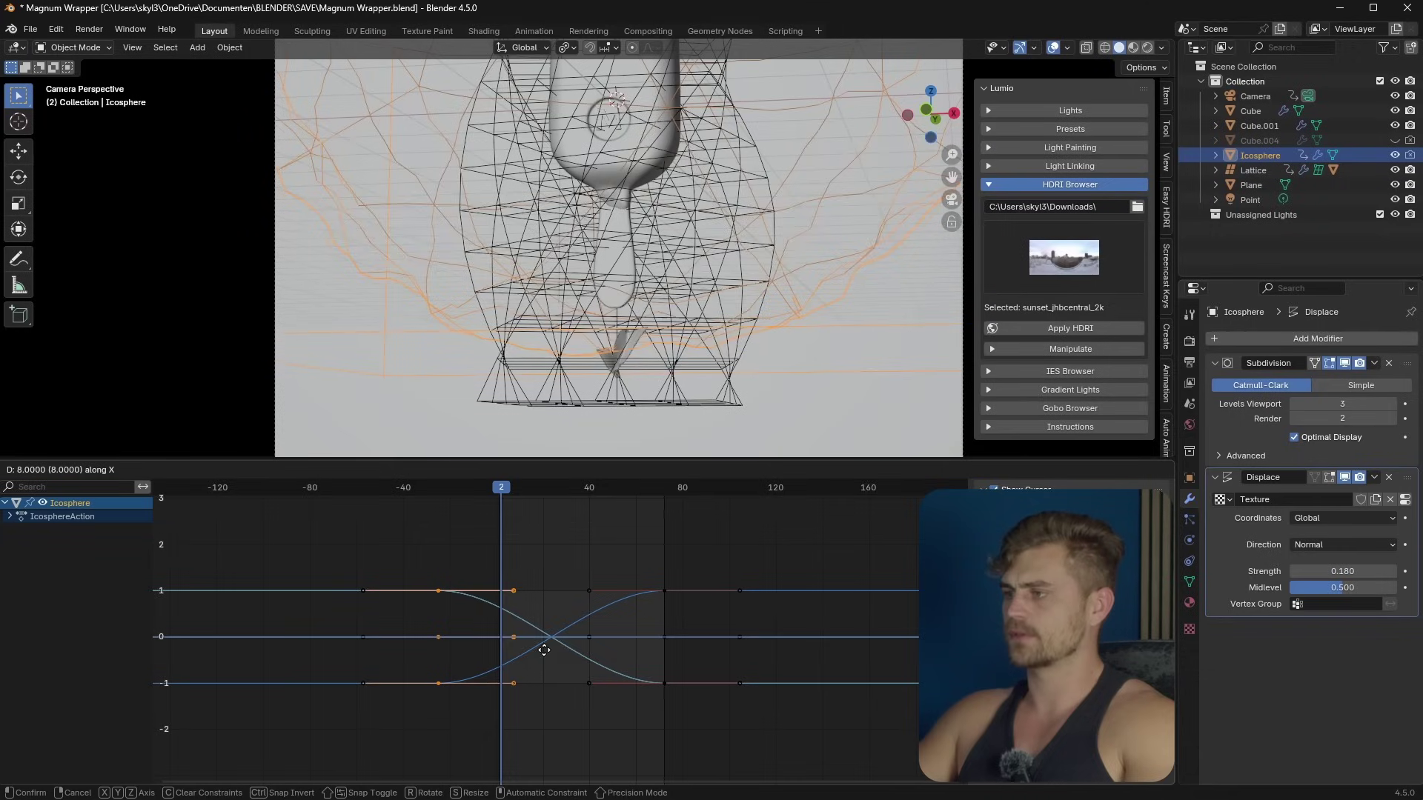
pyautogui.click(552, 649)
pyautogui.press('space')
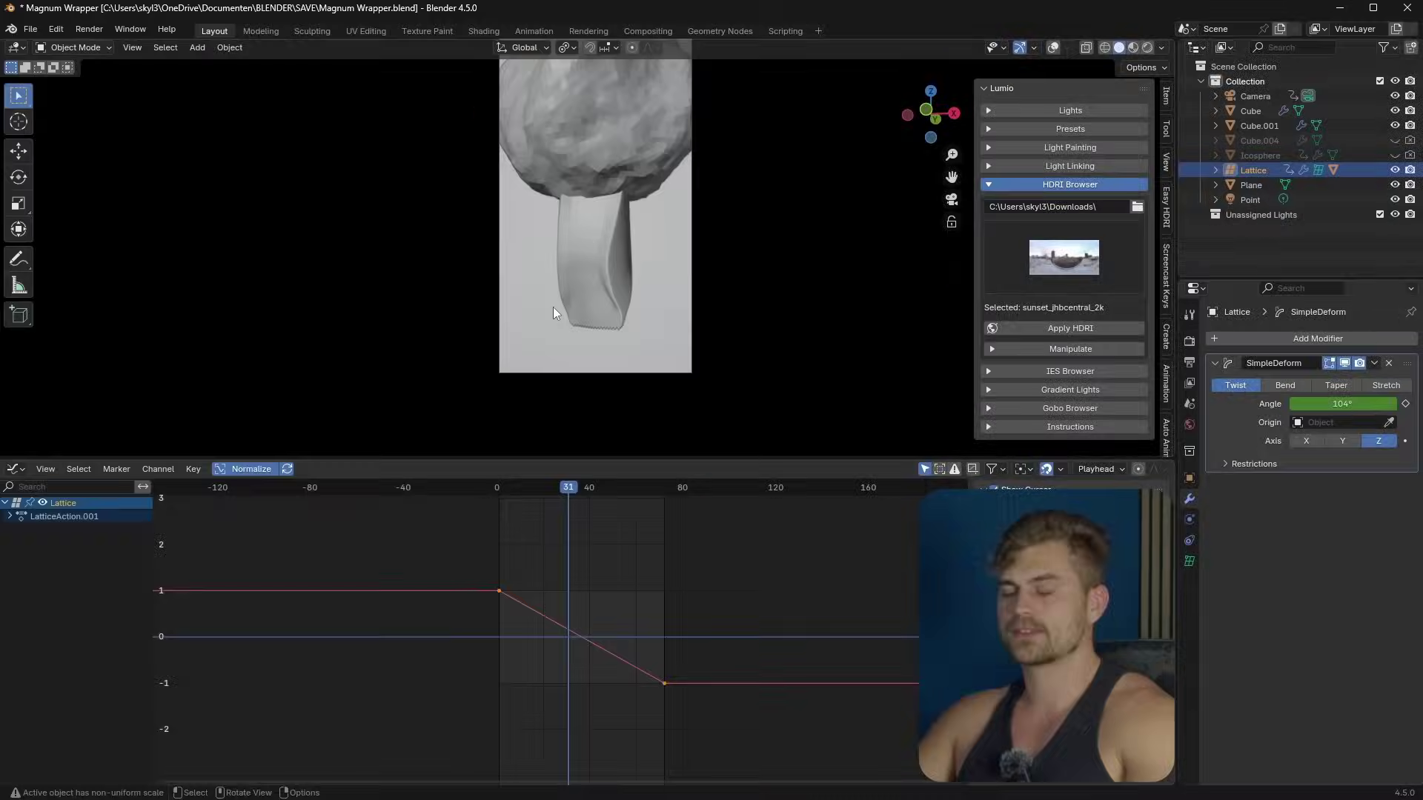
# Step: Save the file, move to frame 28 and switch the viewport to rendered shading to preview the wrapper reveal
pyautogui.hotkey('ctrl', 's')
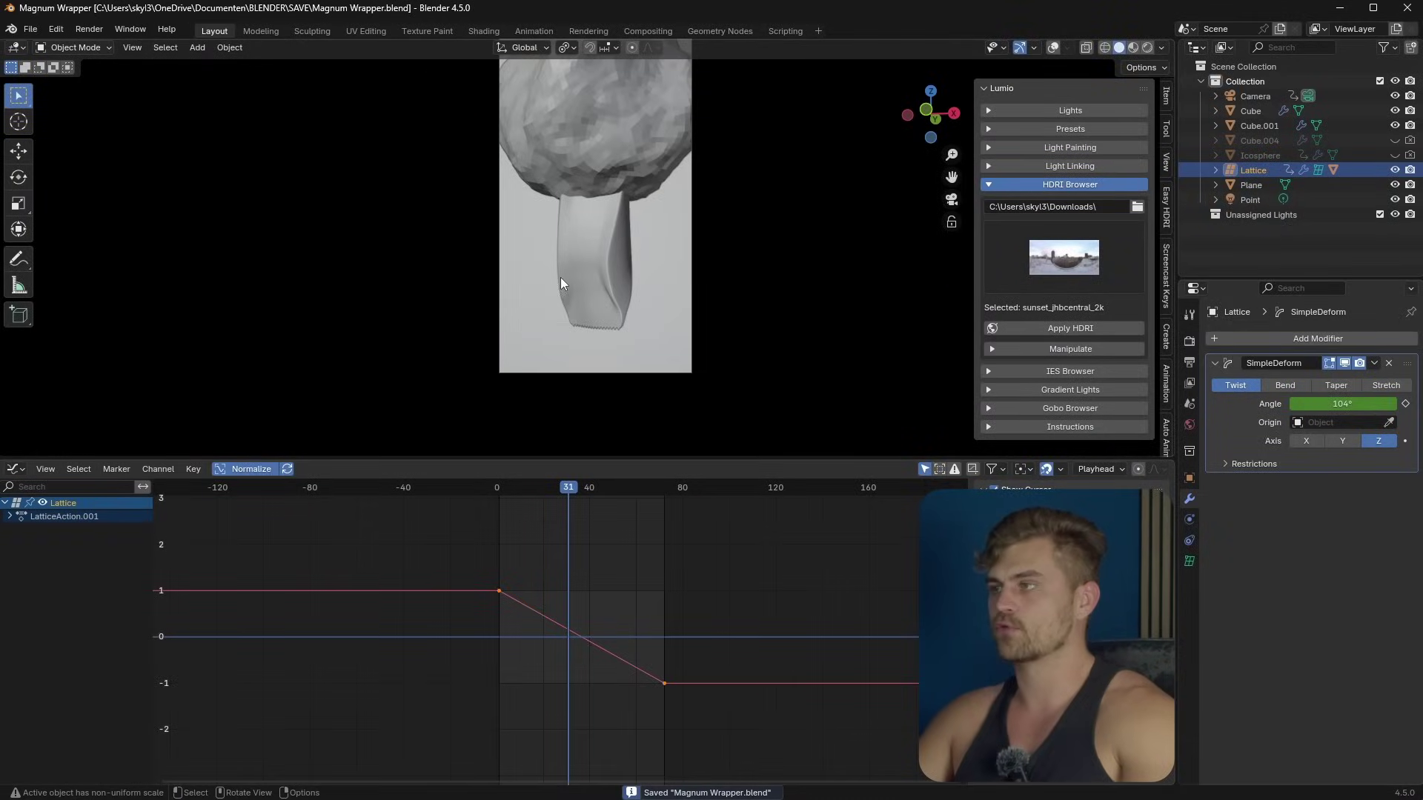
pyautogui.scroll(-1, 622, 352)
pyautogui.moveTo(568, 490)
pyautogui.mouseDown()
pyautogui.moveTo(533, 498)
pyautogui.moveTo(622, 515)
pyautogui.moveTo(561, 491)
pyautogui.mouseUp()
pyautogui.click(1144, 49)
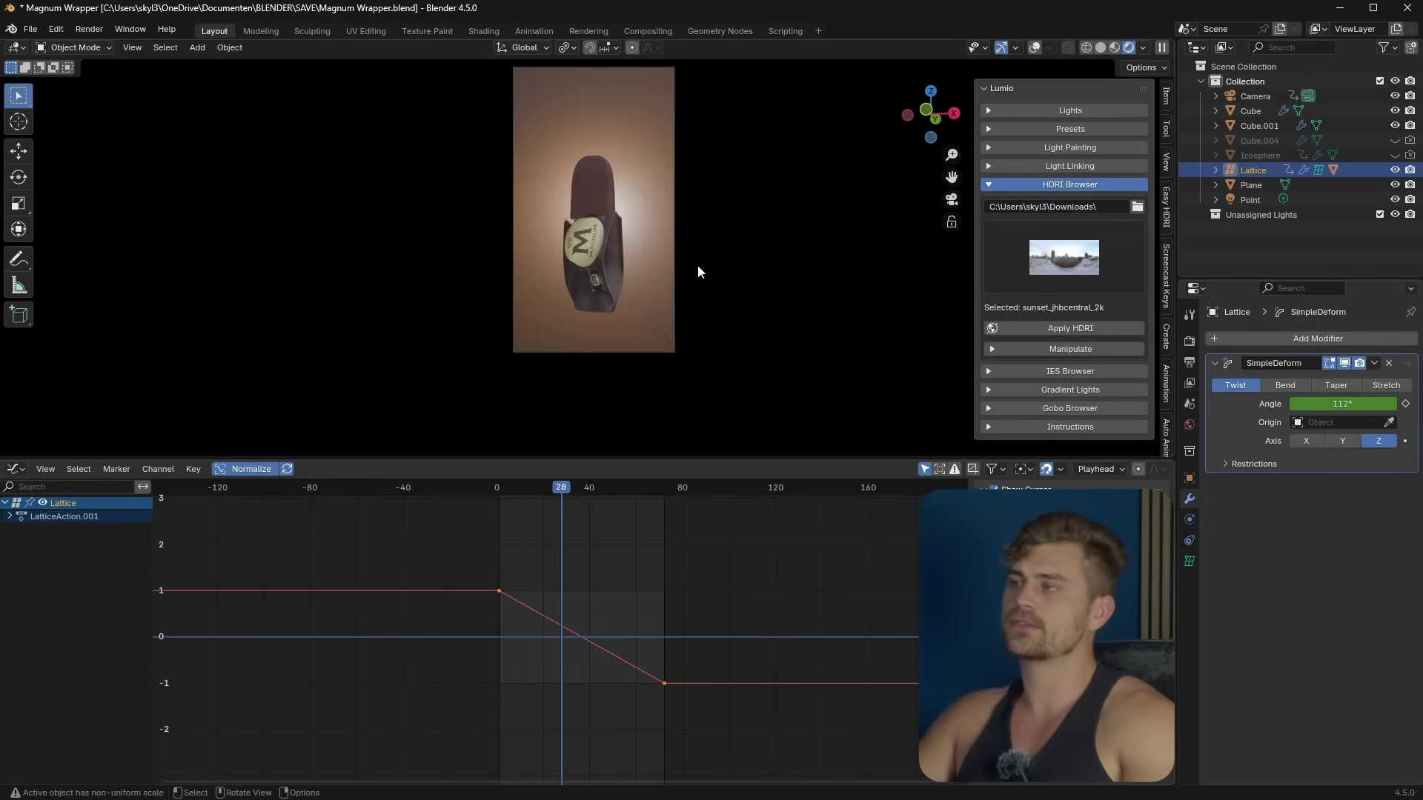